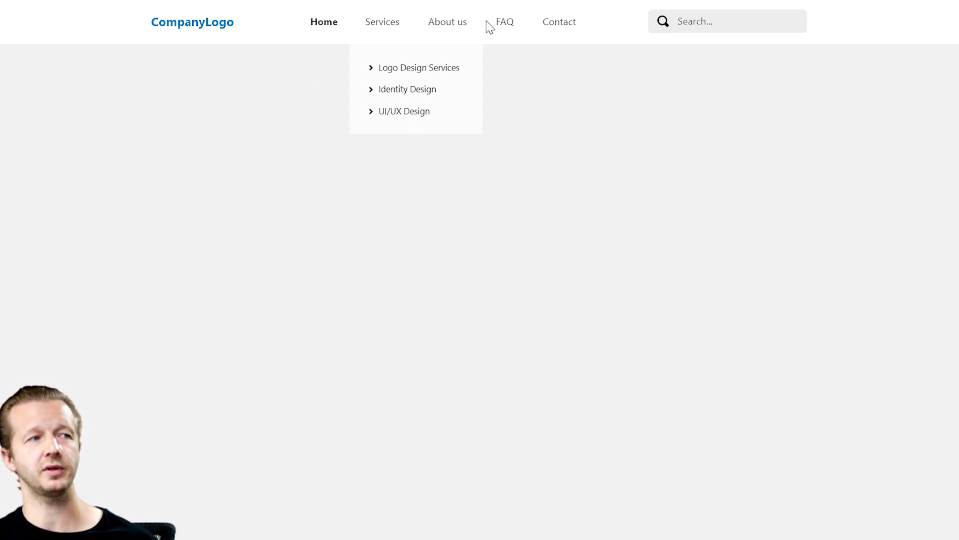
- Preview the example navigation on desktop and mobile, opening and closing the mobile slide-out menu
left_click(779, 282)
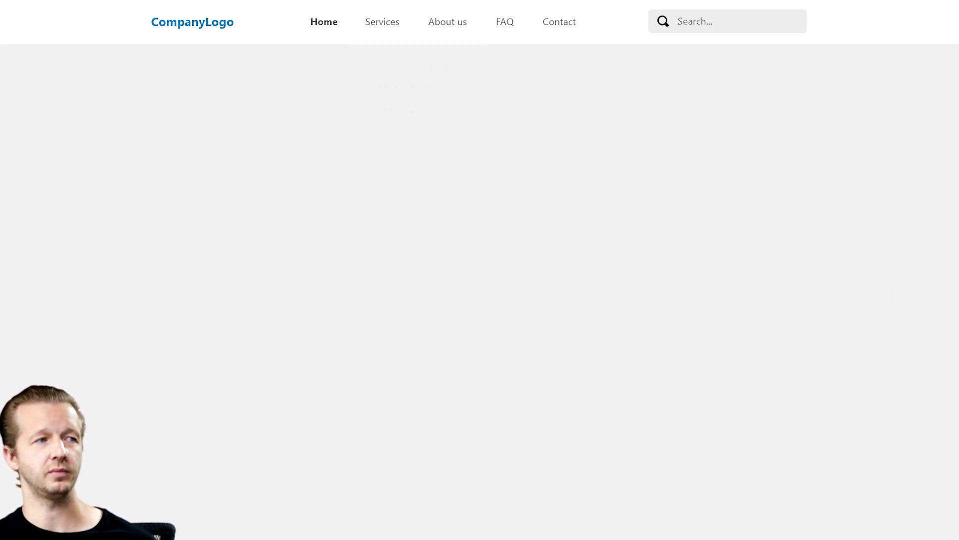
left_click(831, 168)
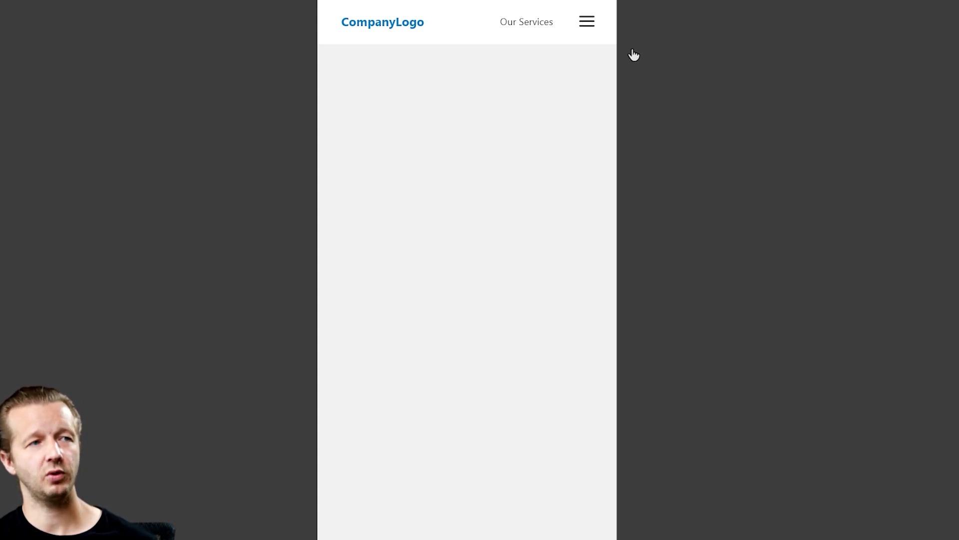
left_click(590, 25)
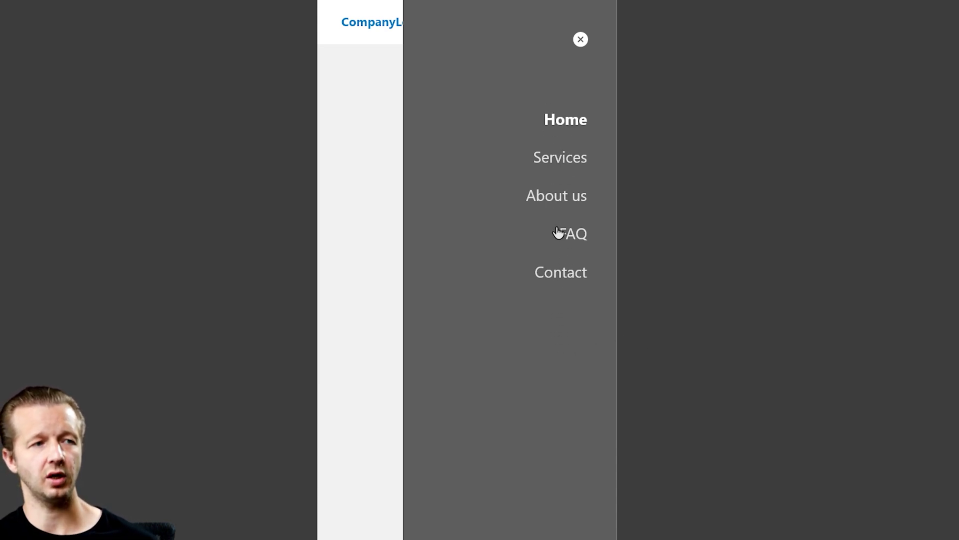
left_click(581, 40)
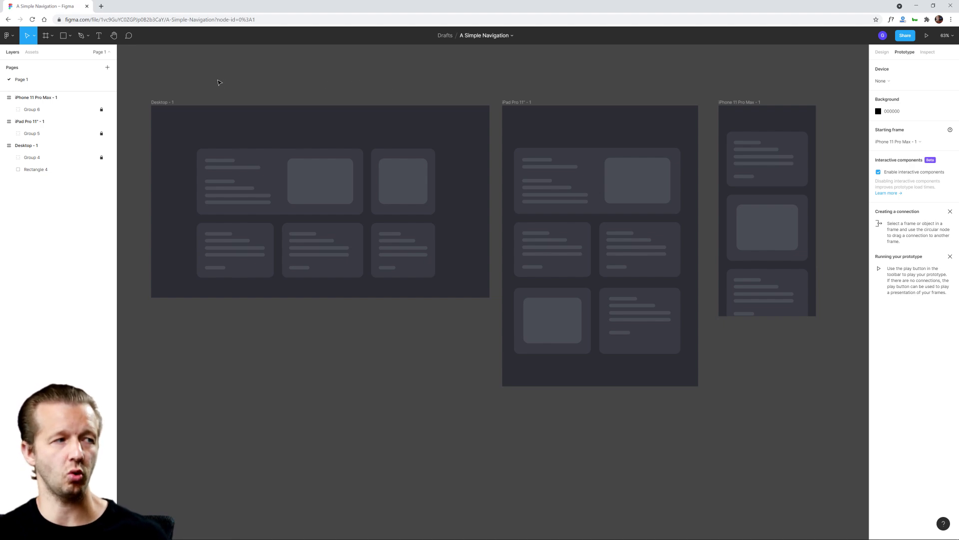
- Add the text "SomeCompany" in the Desktop - 1 frame, just above the cards and aligned with their left edge
left_click_drag(220, 76, 295, 90)
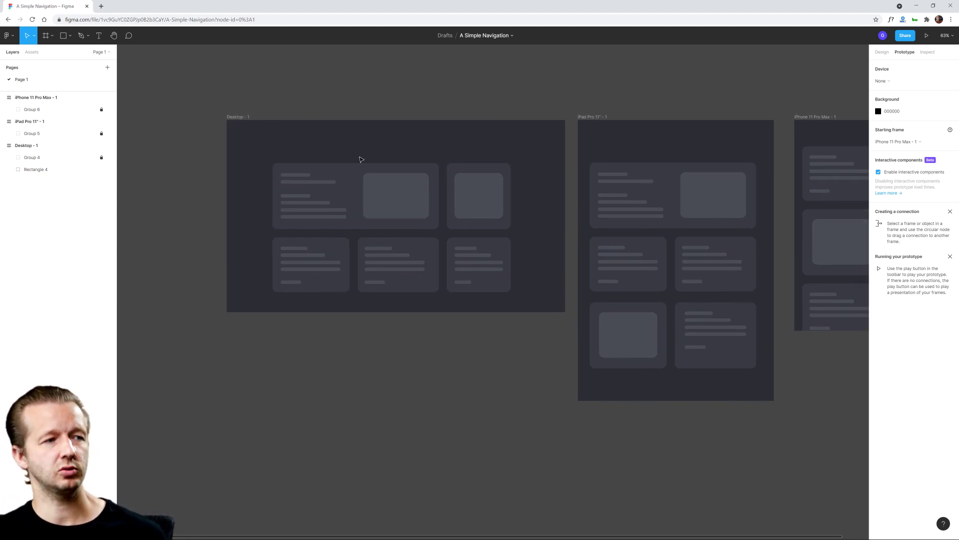
scroll(360, 159, "up", 5)
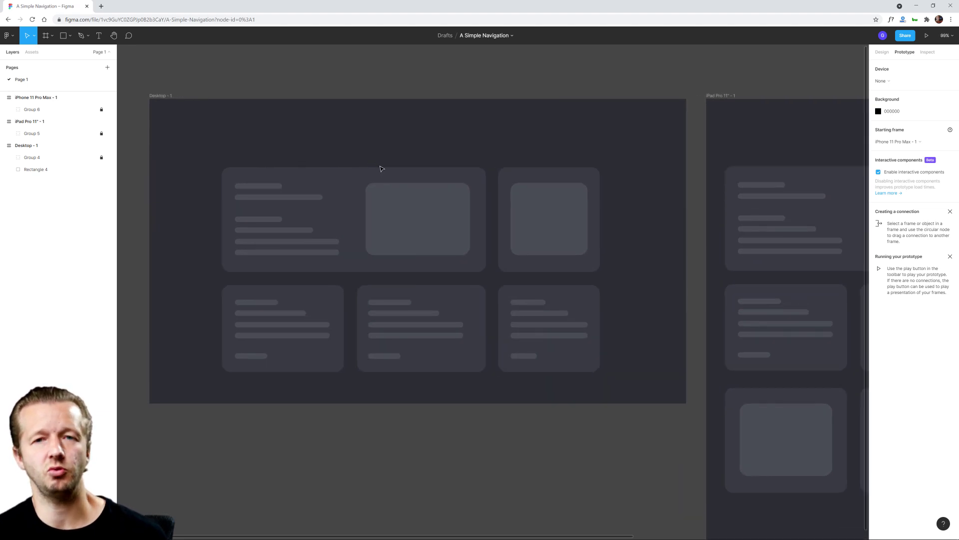
left_click_drag(564, 334, 276, 209)
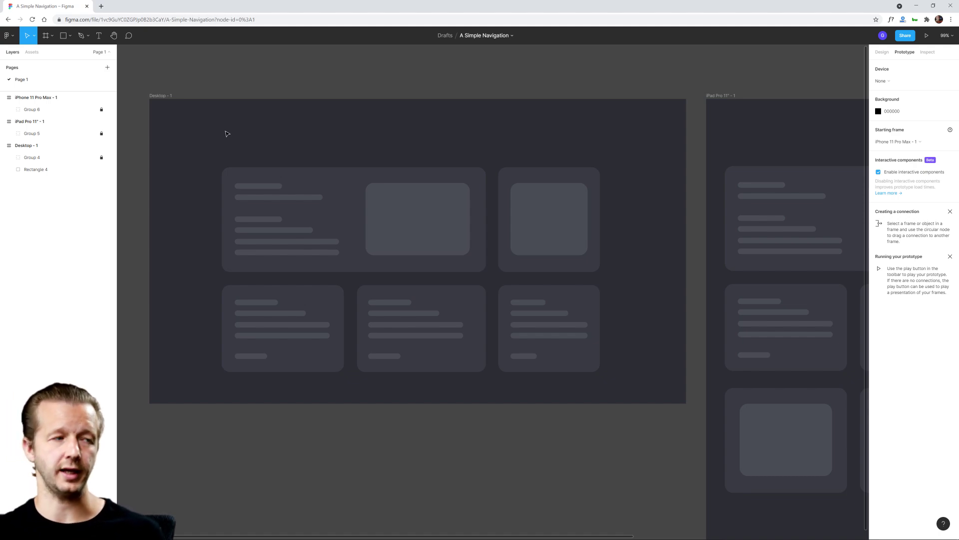
left_click(99, 36)
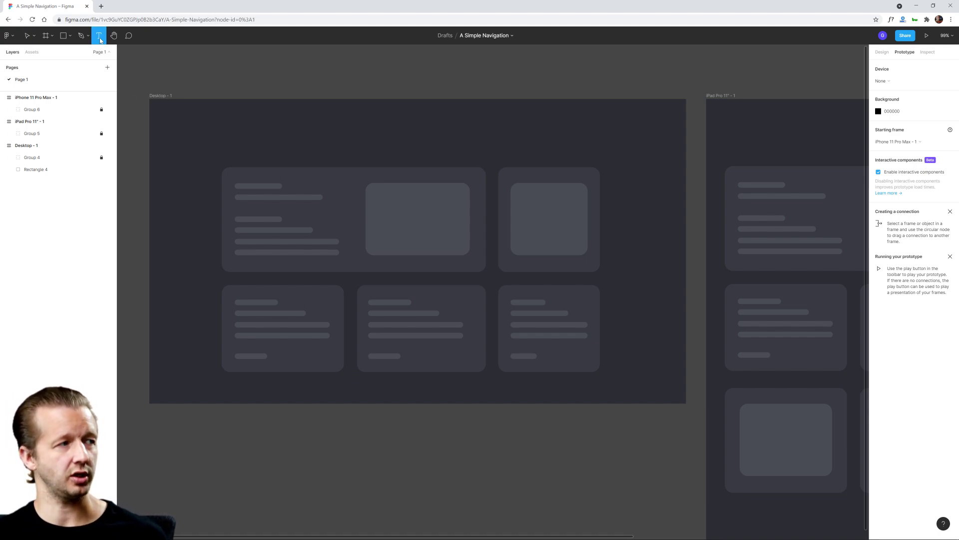
left_click(222, 135)
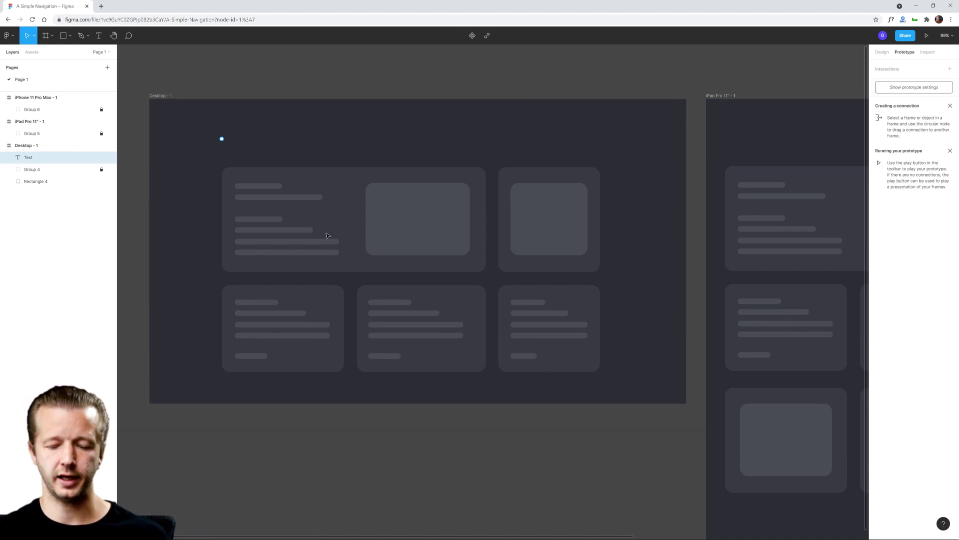
type("SomeCompany")
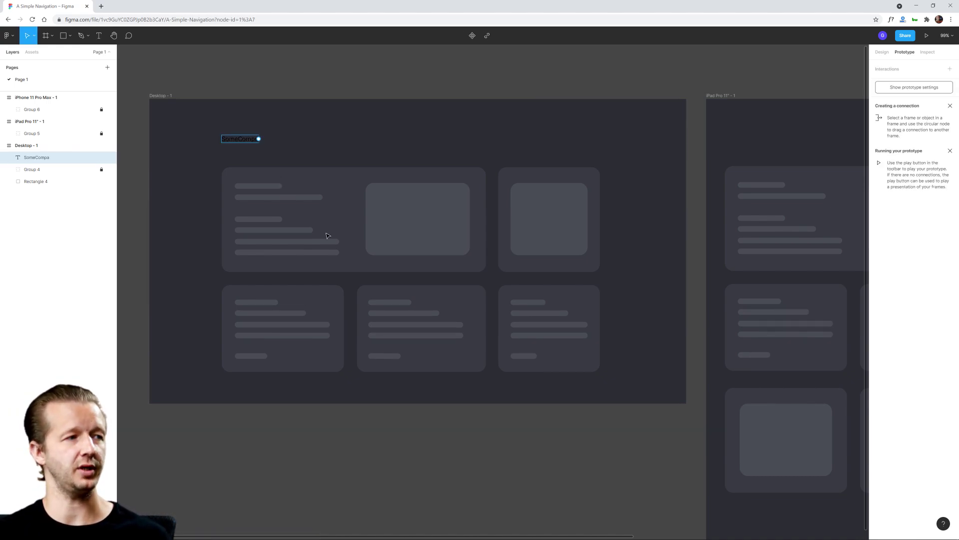
key("Escape")
- Set the fill colour of the "SomeCompany" text to white (FFFFFF)
left_click(882, 52)
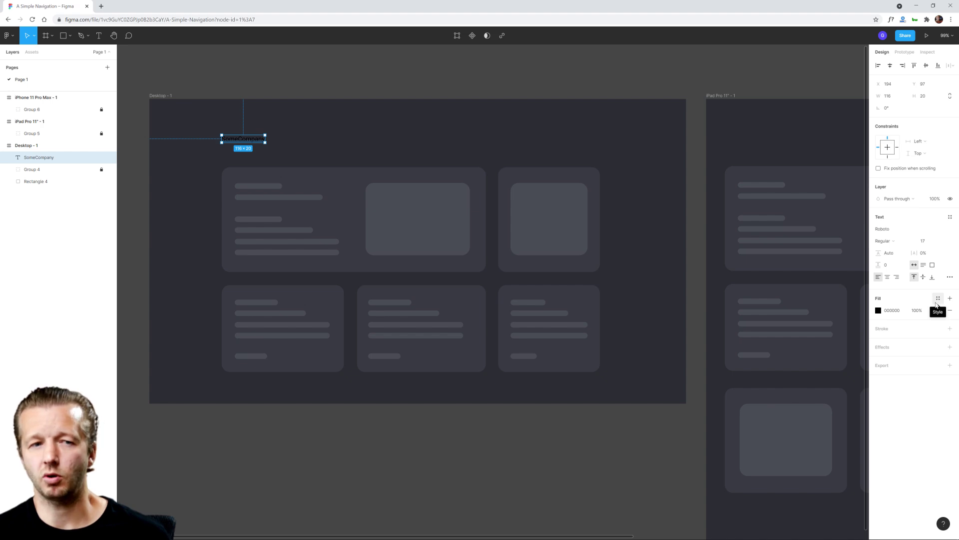
left_click(878, 310)
left_click_drag(820, 337, 752, 315)
left_click(922, 409)
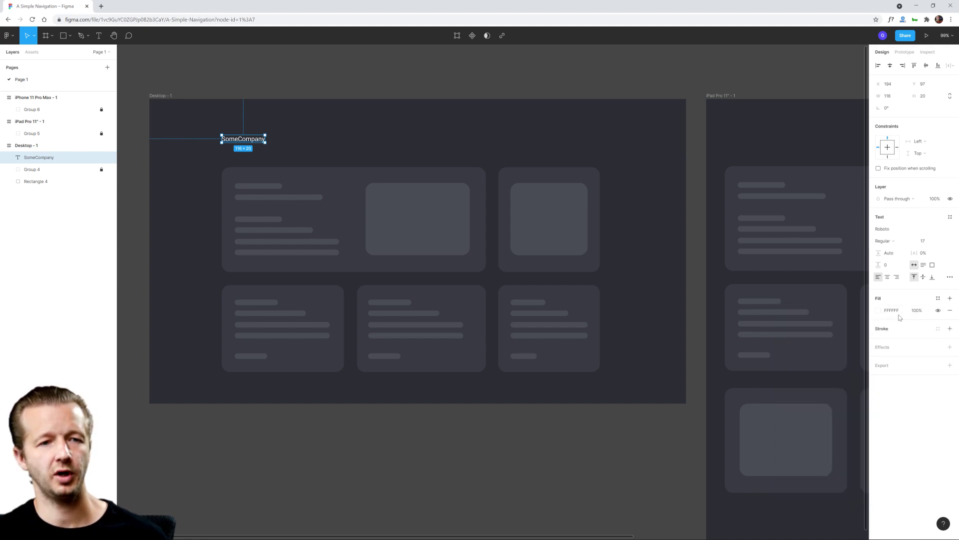
- Browse the colour styles available for the text's fill, including those in the team library
left_click(939, 299)
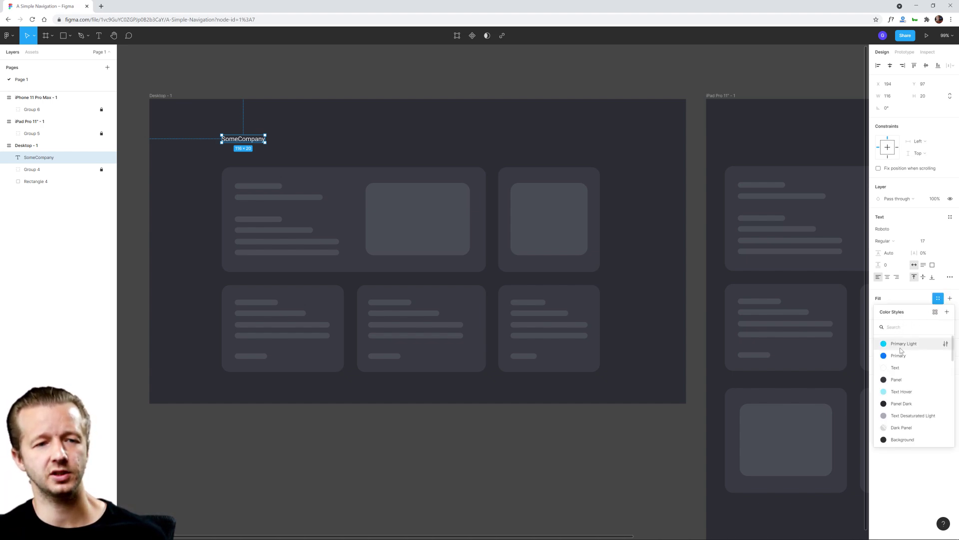
scroll(907, 430, "down", 3)
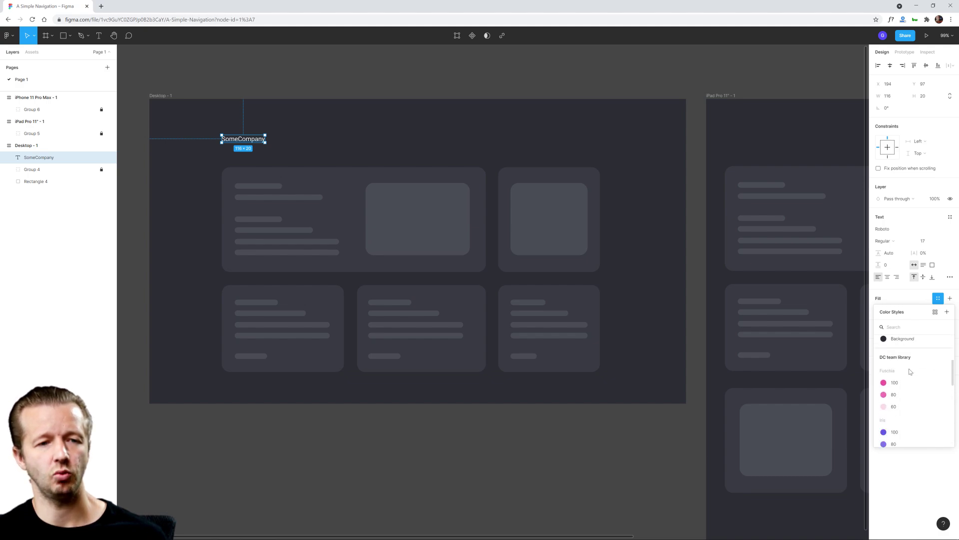
scroll(910, 371, "up", 3)
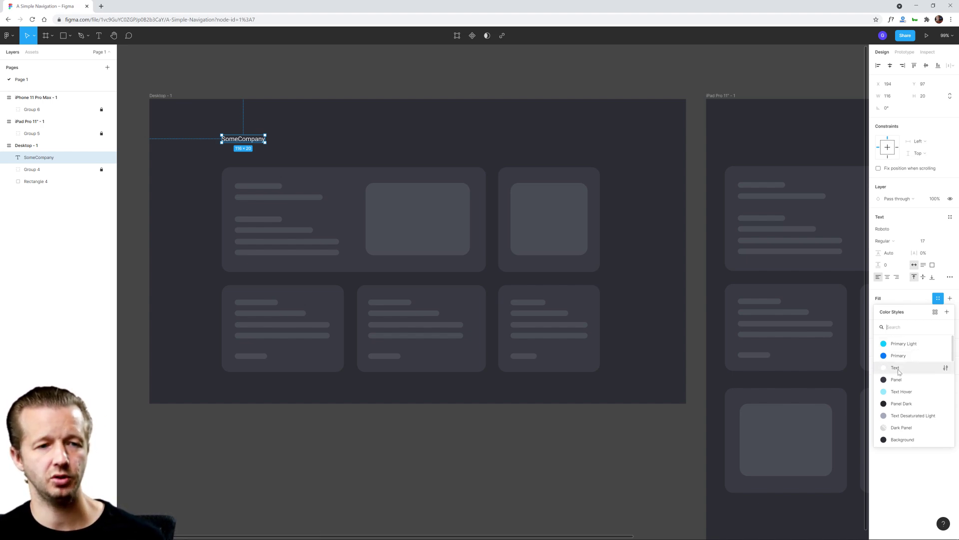
left_click(938, 299)
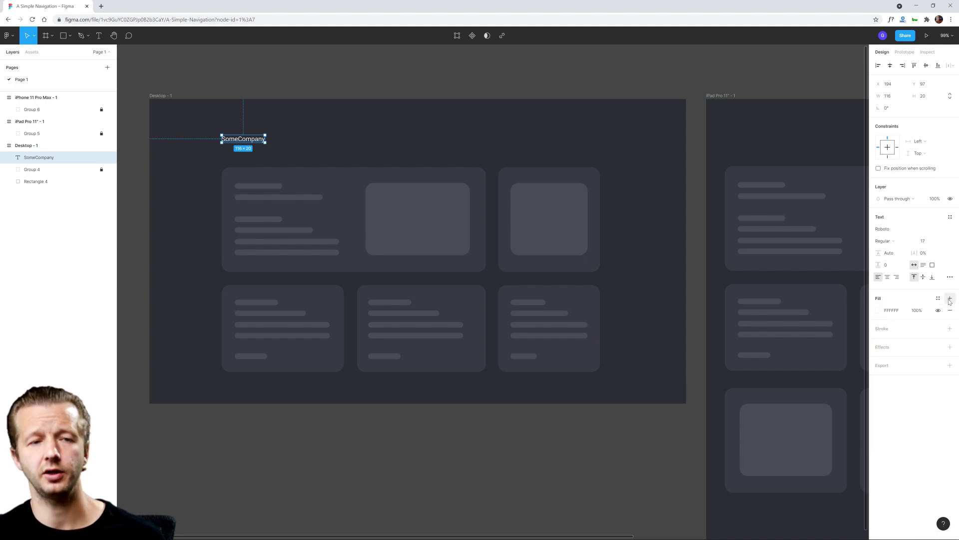
left_click(938, 299)
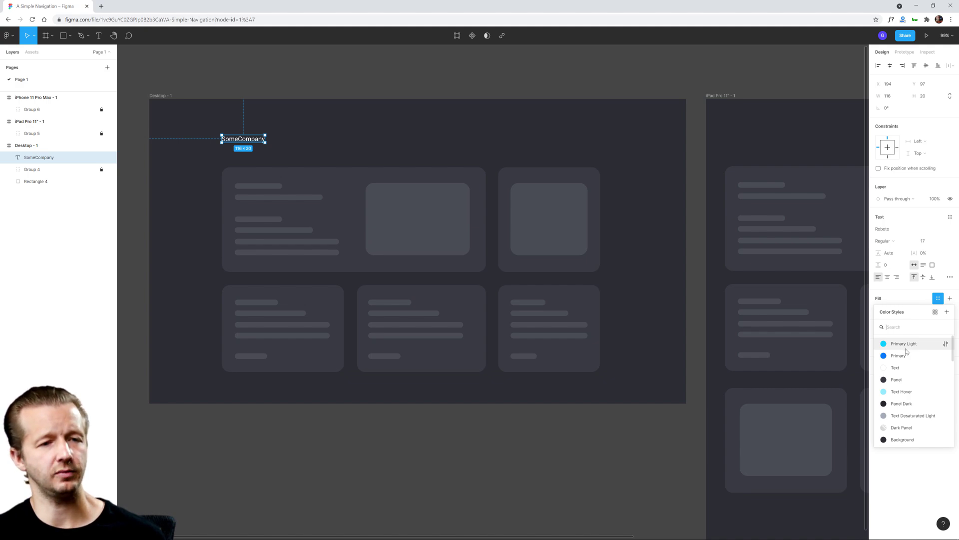
- Change the "SomeCompany" text to read "Some"
double_click(254, 141)
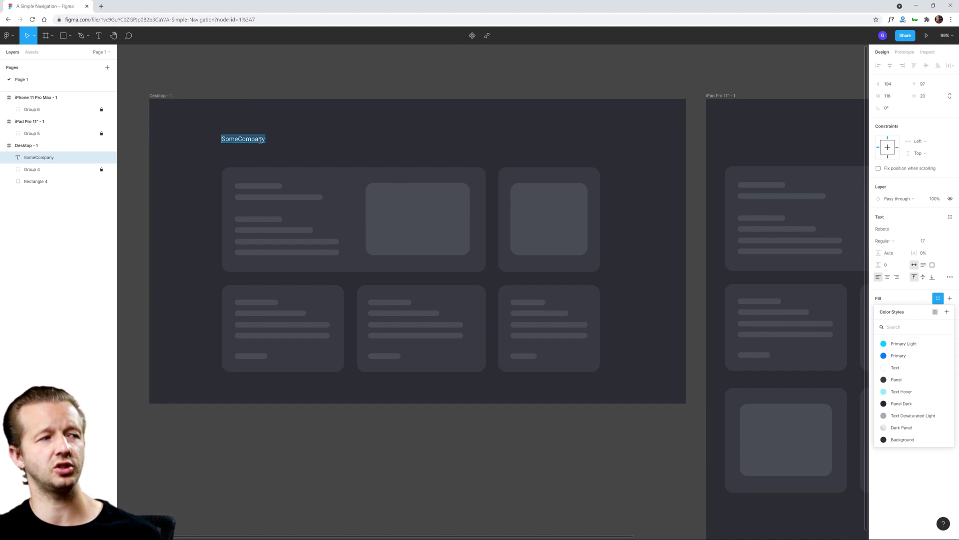
type("Som")
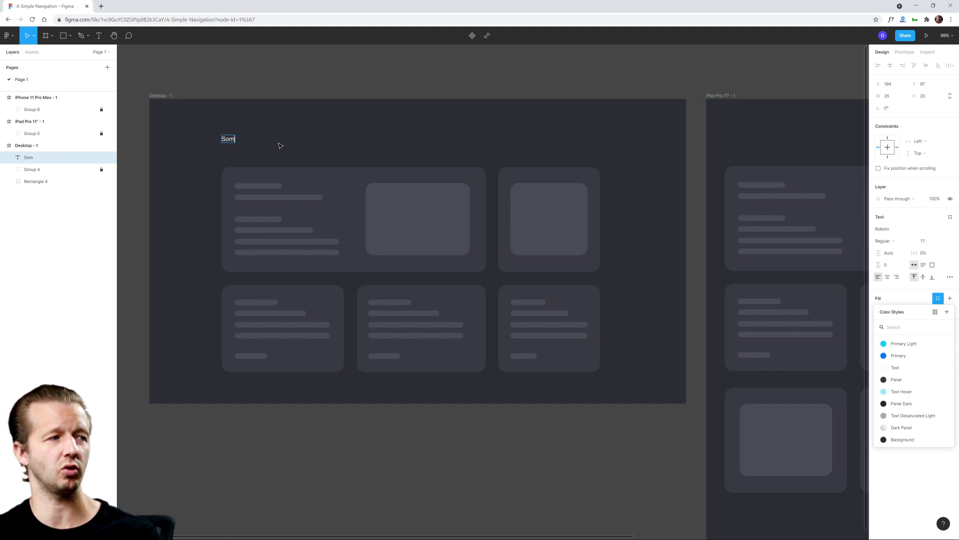
type("e")
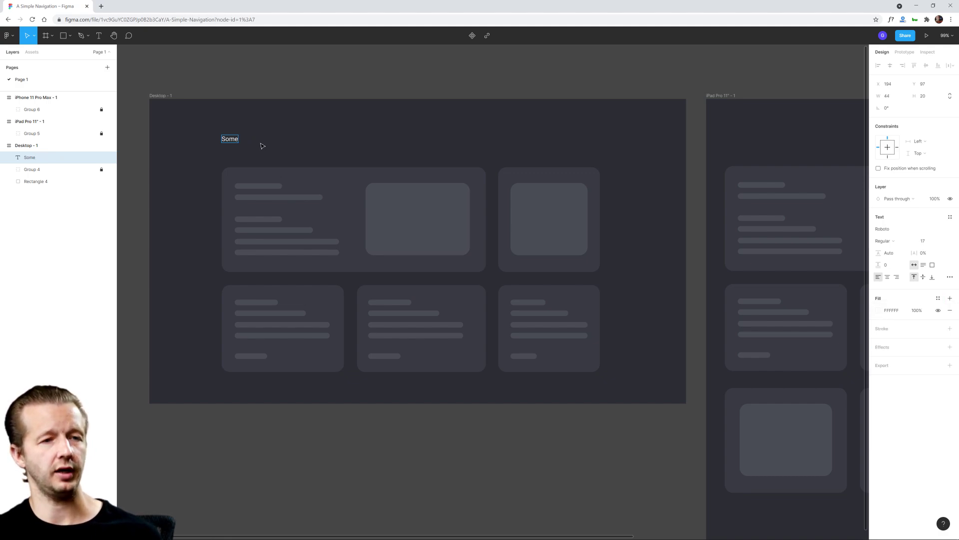
scroll(209, 138, "up", 3)
scroll(212, 138, "up", 5)
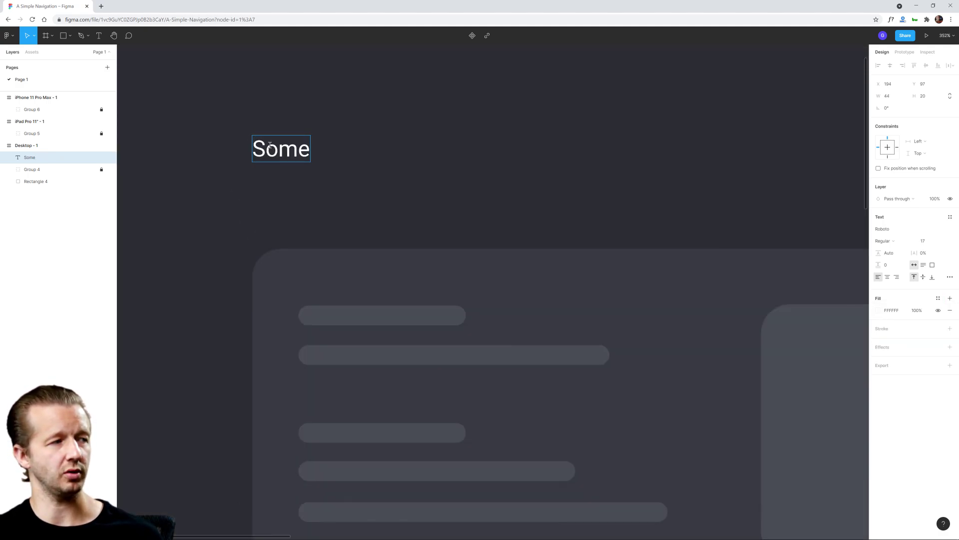
key("Escape")
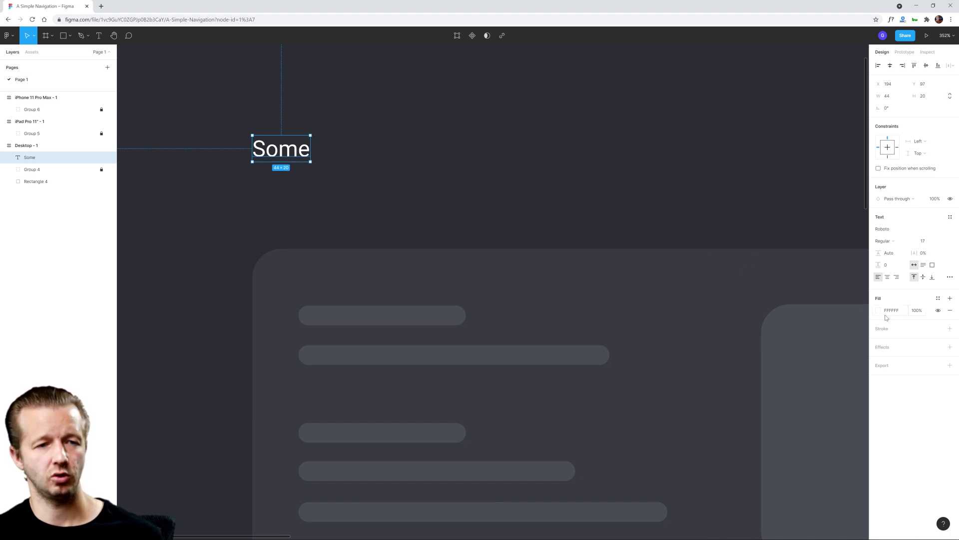
- Apply the Primary Light colour style to the fill of the "Some" text
left_click(949, 298)
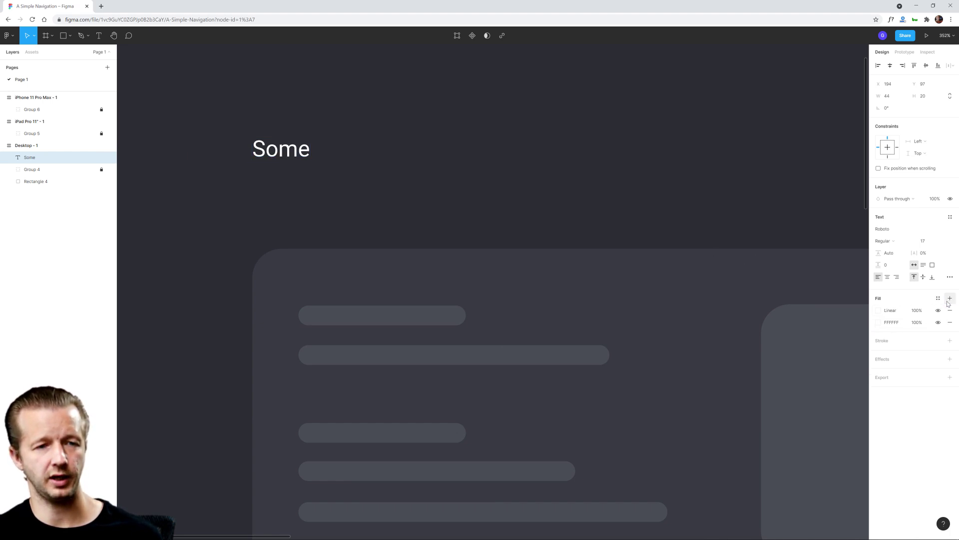
key("ctrl+z")
left_click(940, 299)
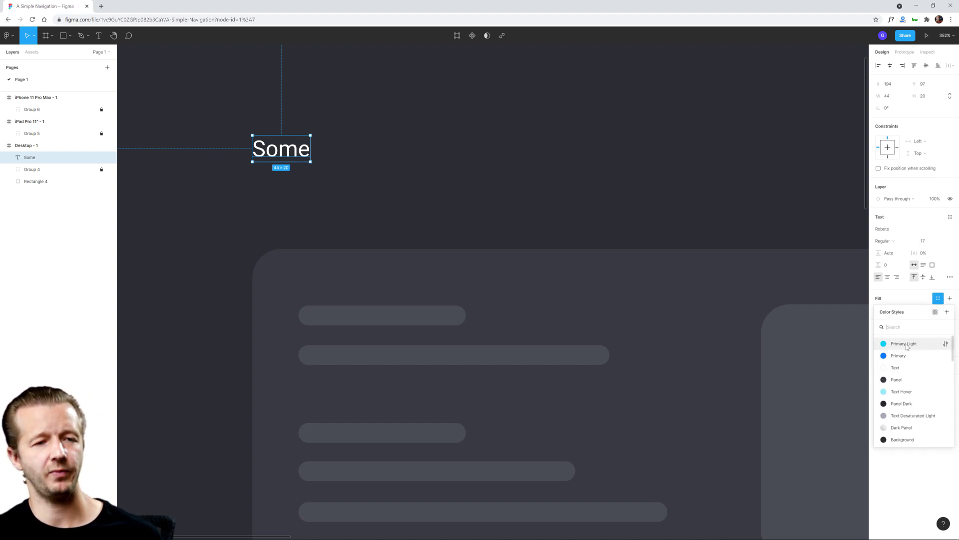
left_click(905, 344)
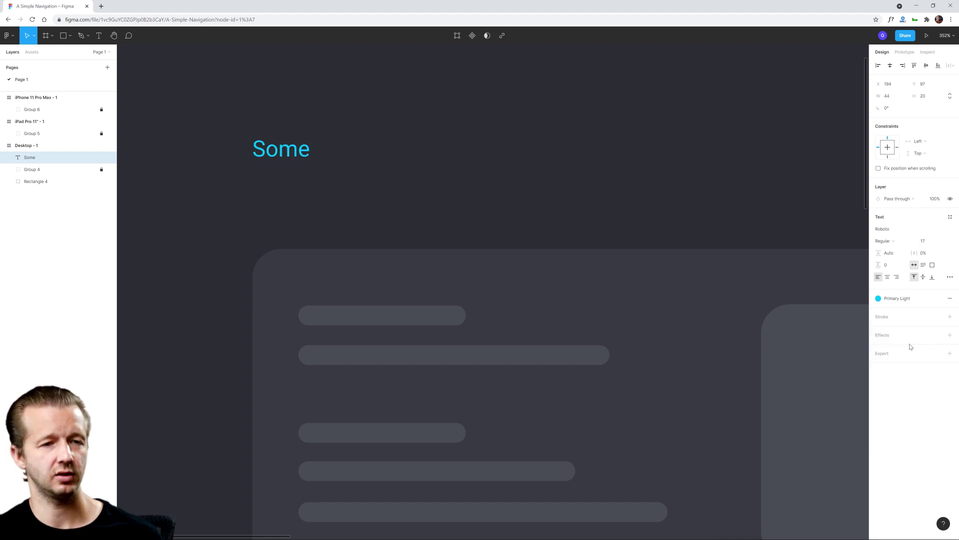
left_click(881, 298)
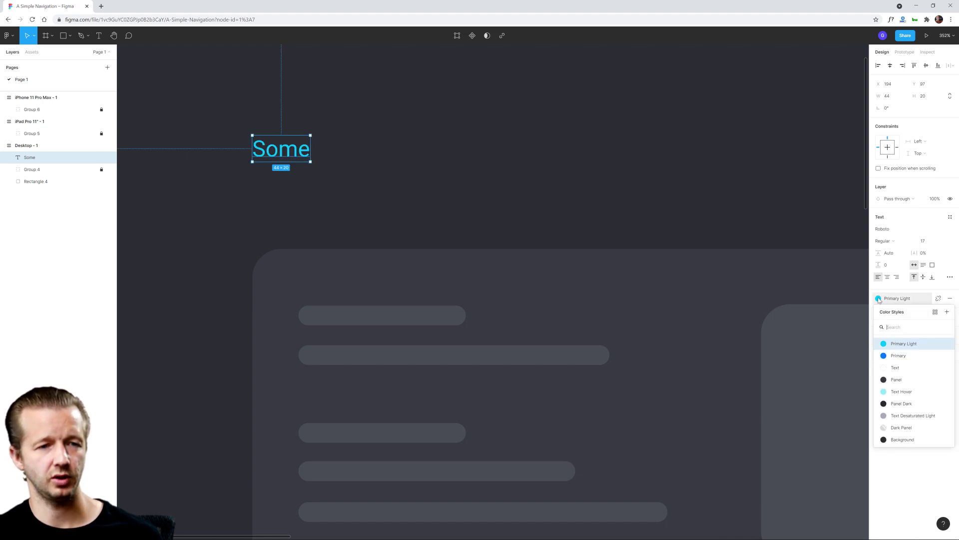
left_click(900, 343)
- Examine the colour properties of the Primary Light style, leaving its definition unedited
left_click(885, 298)
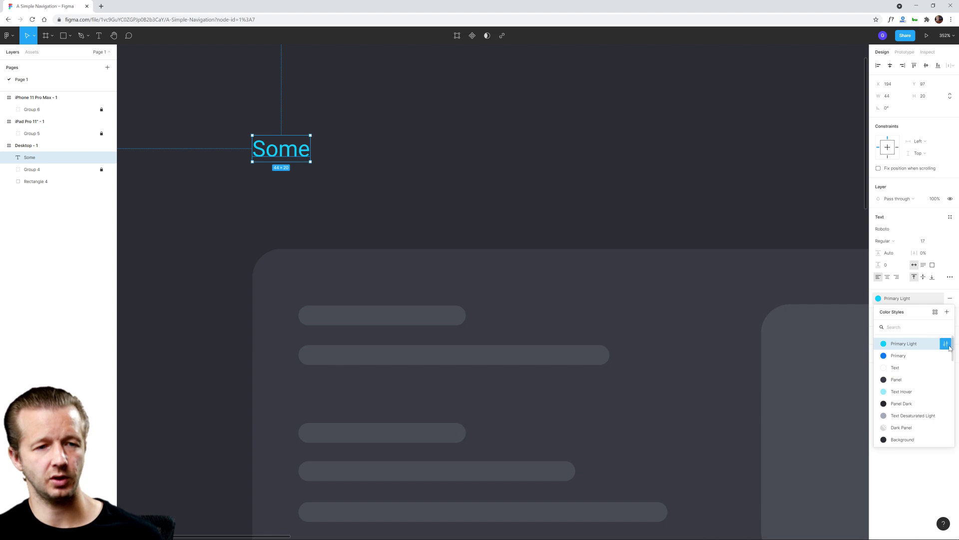
left_click(946, 345)
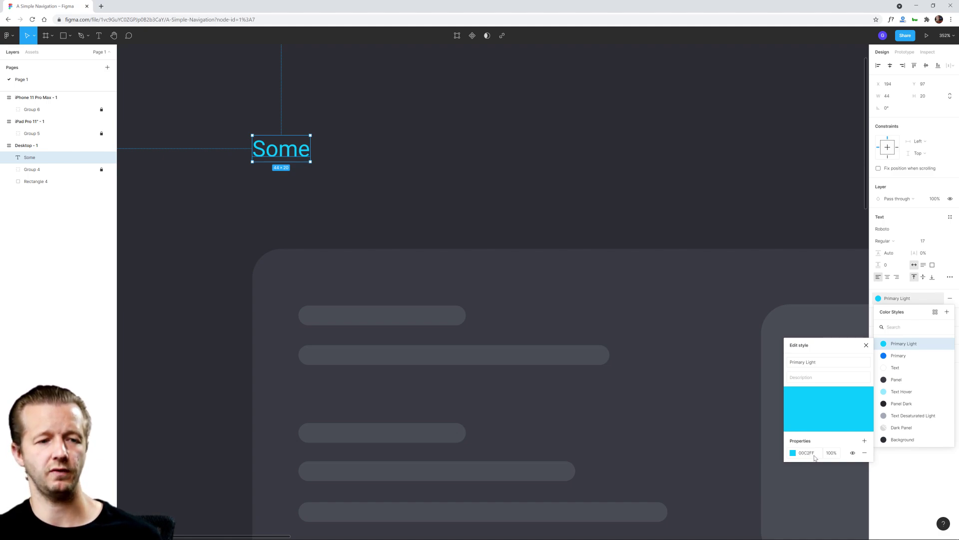
left_click(923, 485)
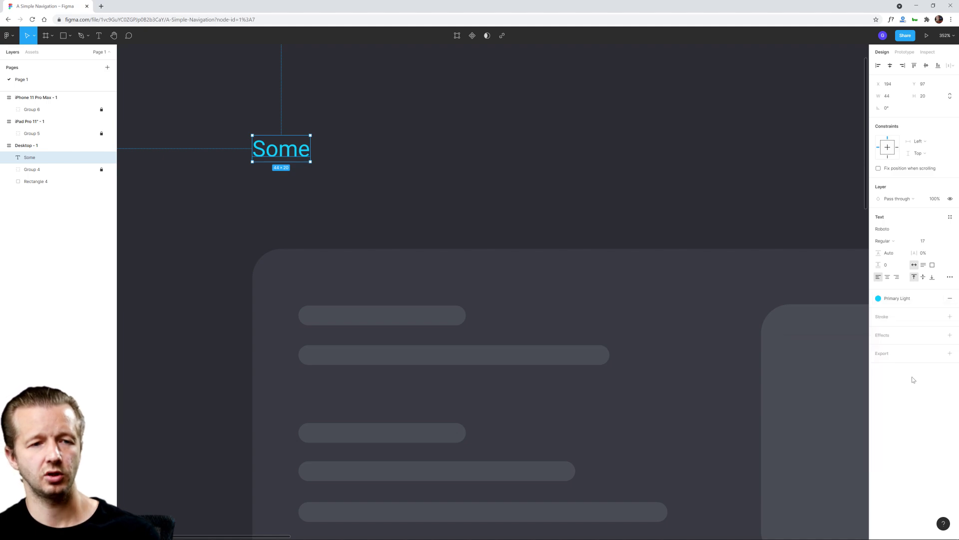
- Detach the Primary Light style from the fill of the "Some" text
left_click(904, 300)
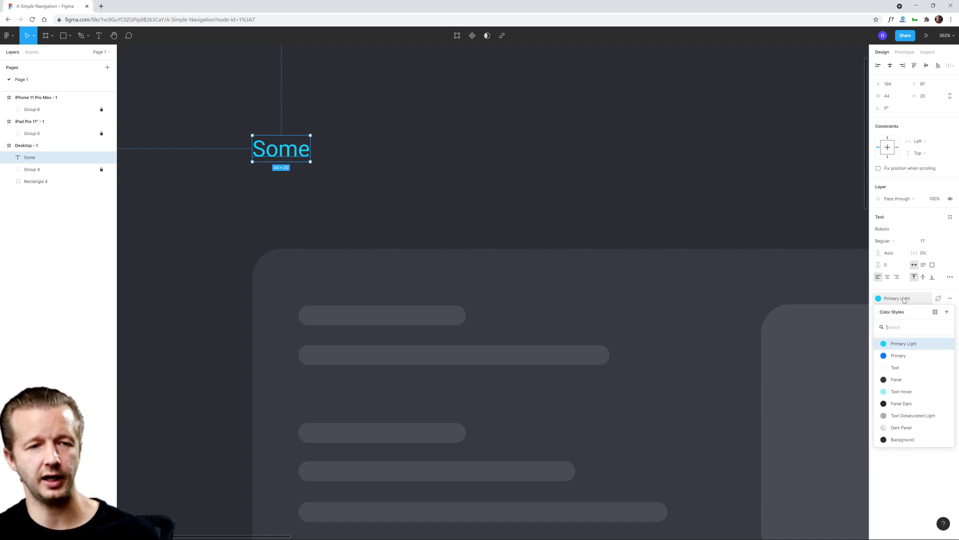
left_click(938, 298)
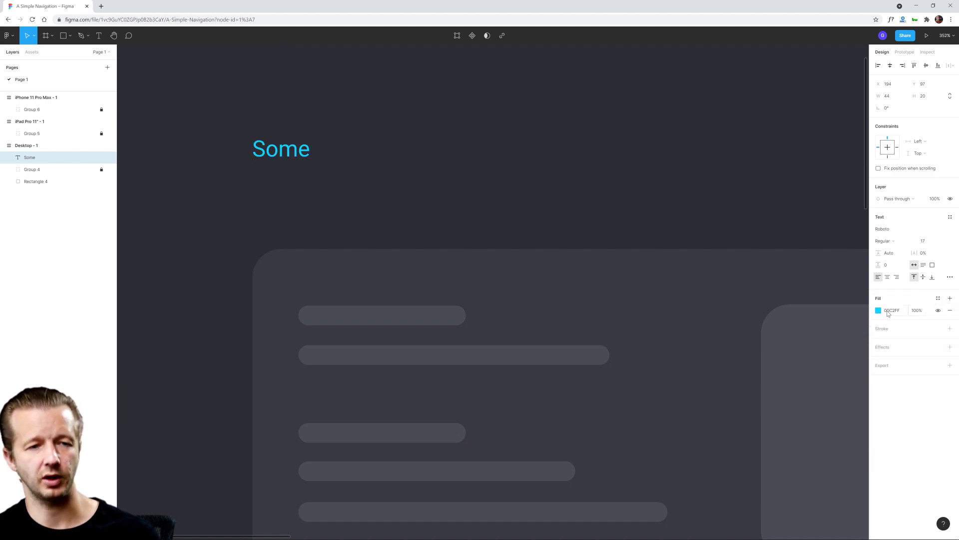
left_click(888, 311)
left_click(938, 299)
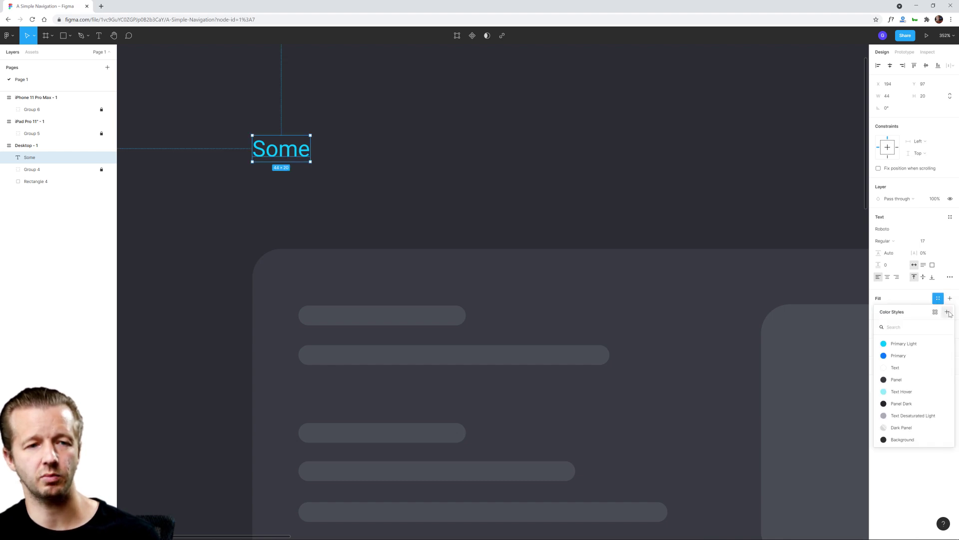
left_click(947, 312)
left_click(456, 278)
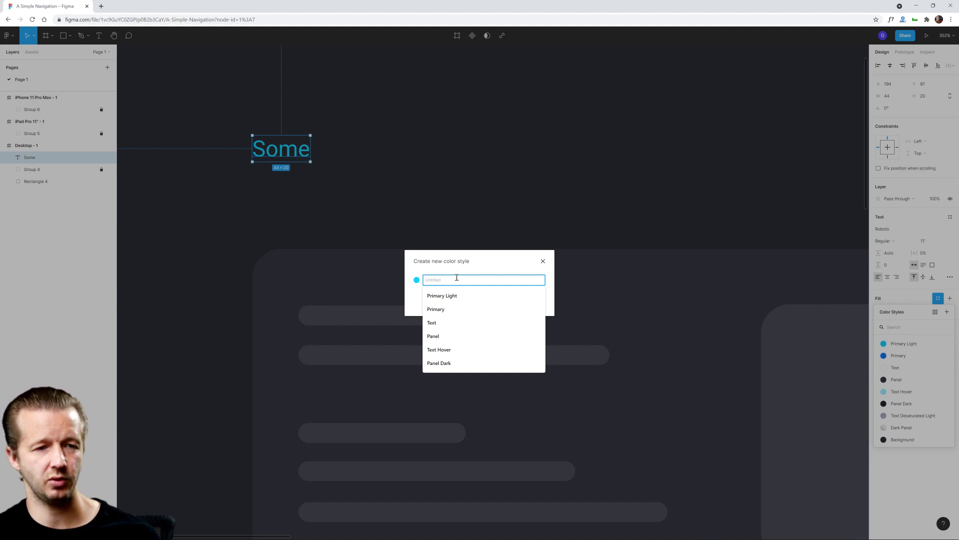
left_click(543, 261)
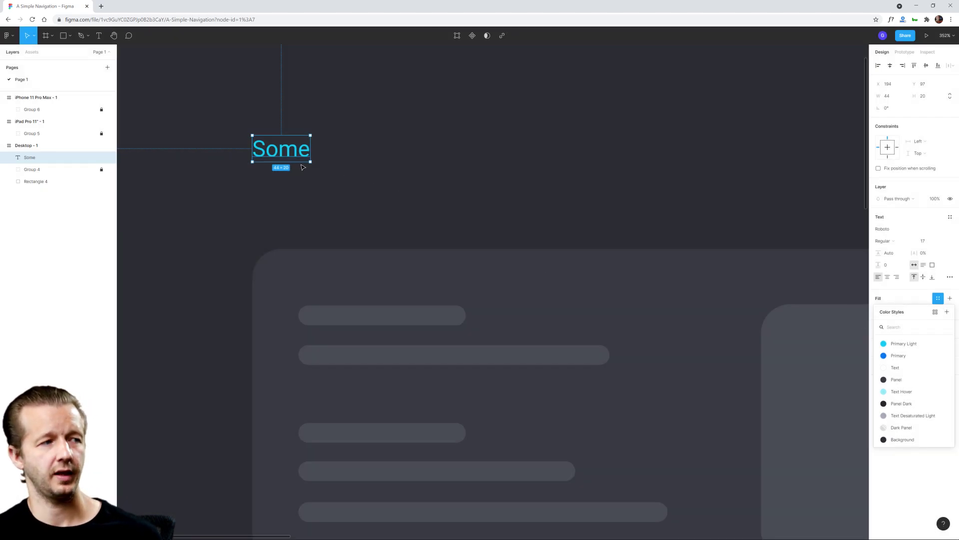
- Duplicate the "Some" text, place the copy directly after it on the same line, and change the copy to "Company"
key("ctrl+d")
left_click_drag(291, 158, 348, 156)
double_click(348, 156)
type("Company")
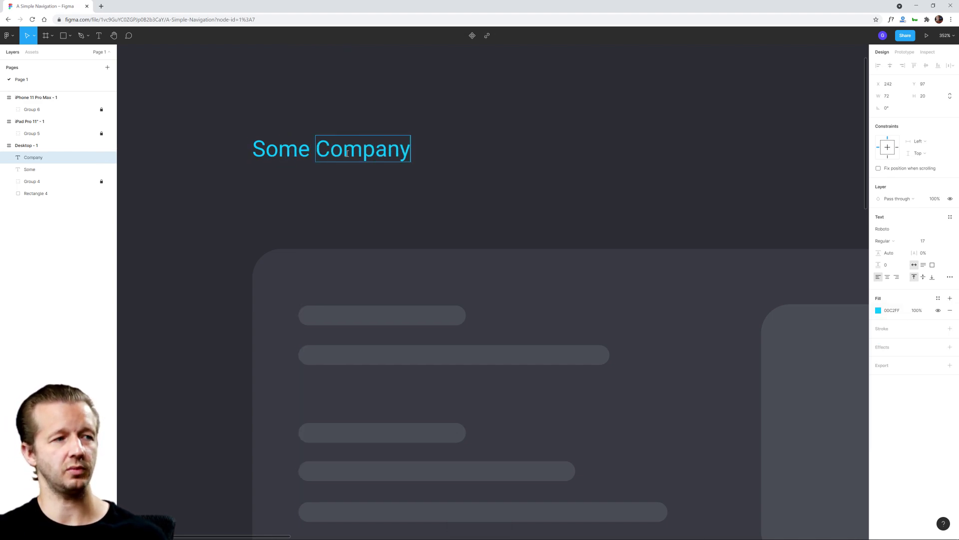
- Apply the Primary colour style to the fill of the "Company" text
key("Escape")
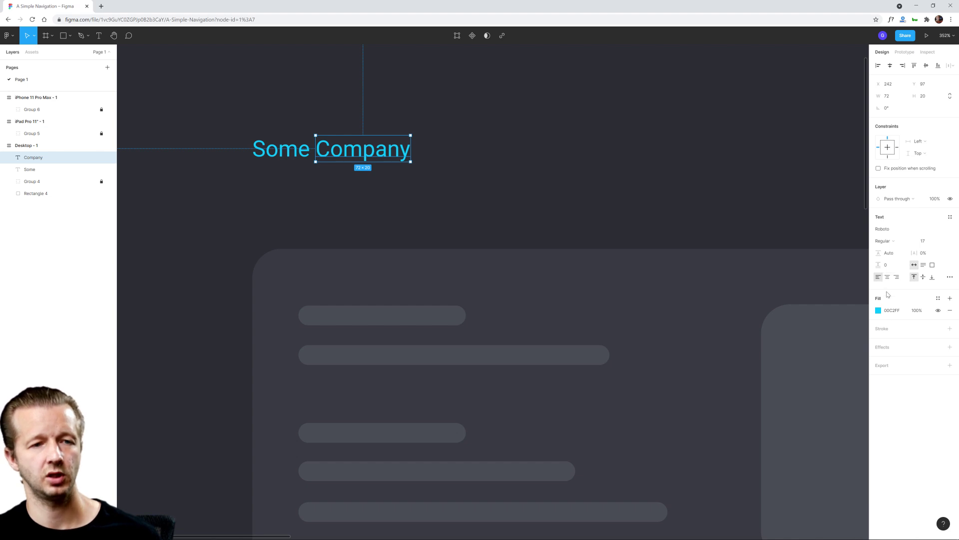
left_click(950, 299)
key("ctrl+z")
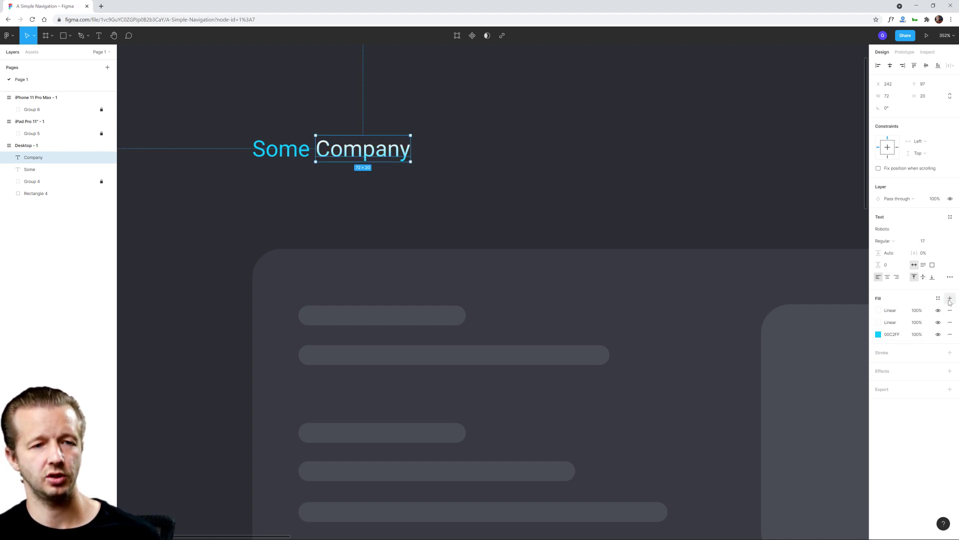
left_click(939, 299)
left_click(898, 355)
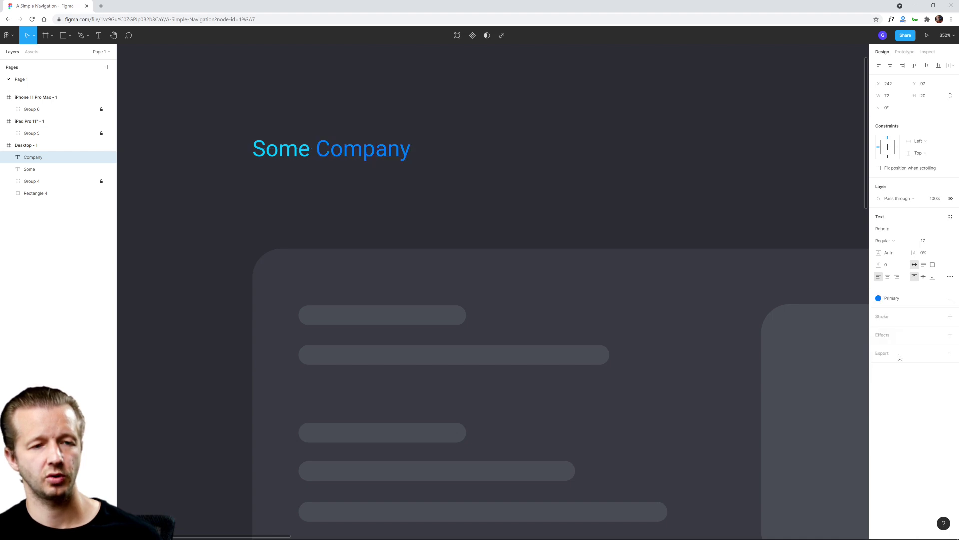
- Examine the colour properties of the Primary style, leaving its definition unedited
left_click(890, 299)
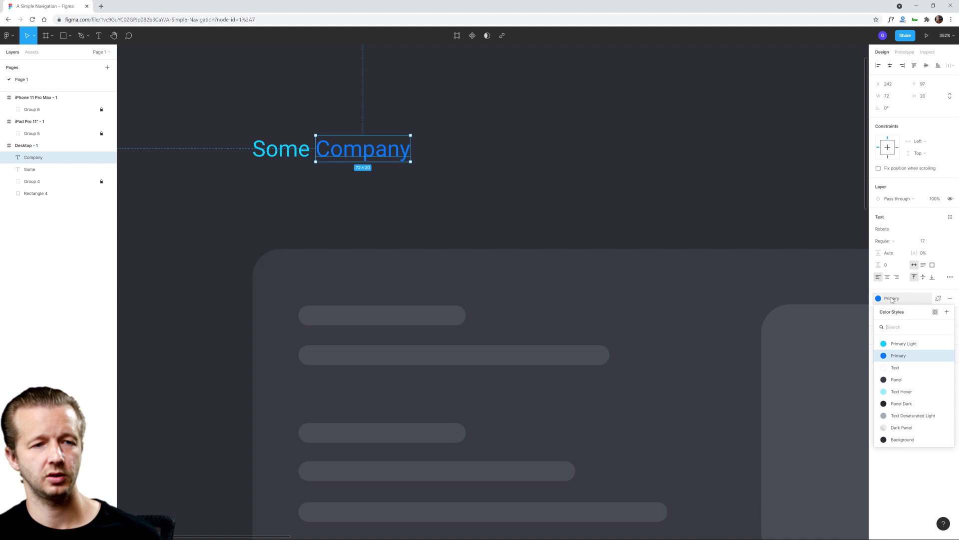
left_click(944, 356)
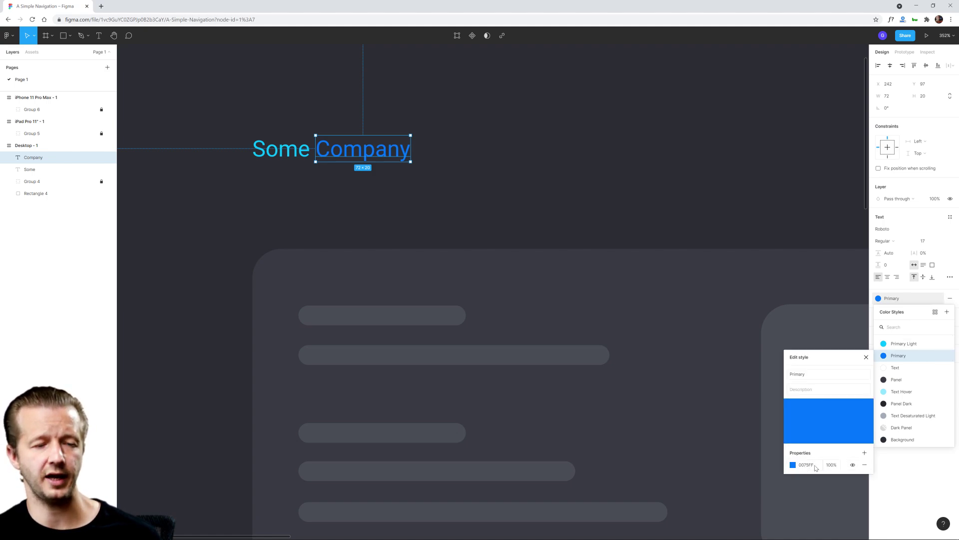
left_click(909, 492)
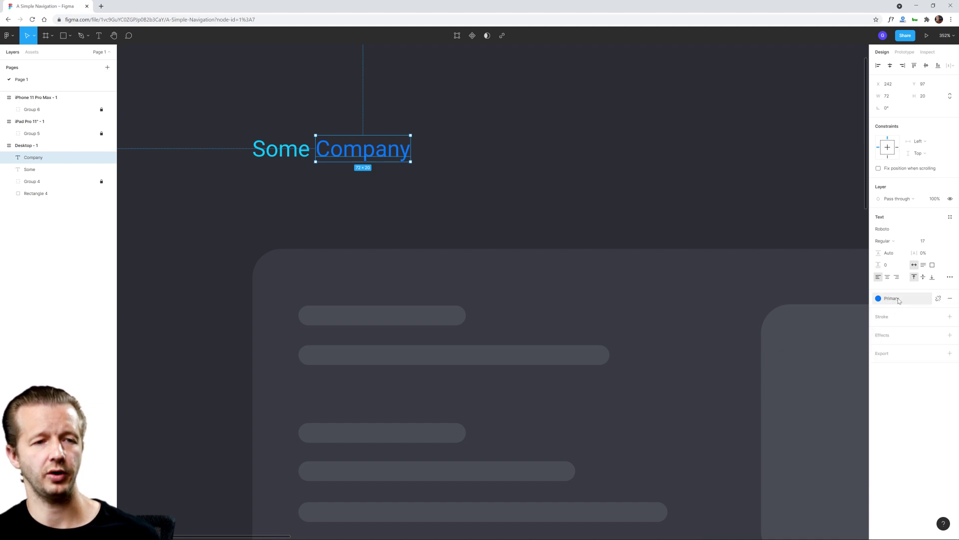
- Set the font of both the "Some" and "Company" texts to Nunito Bold
left_click(299, 151, "shift")
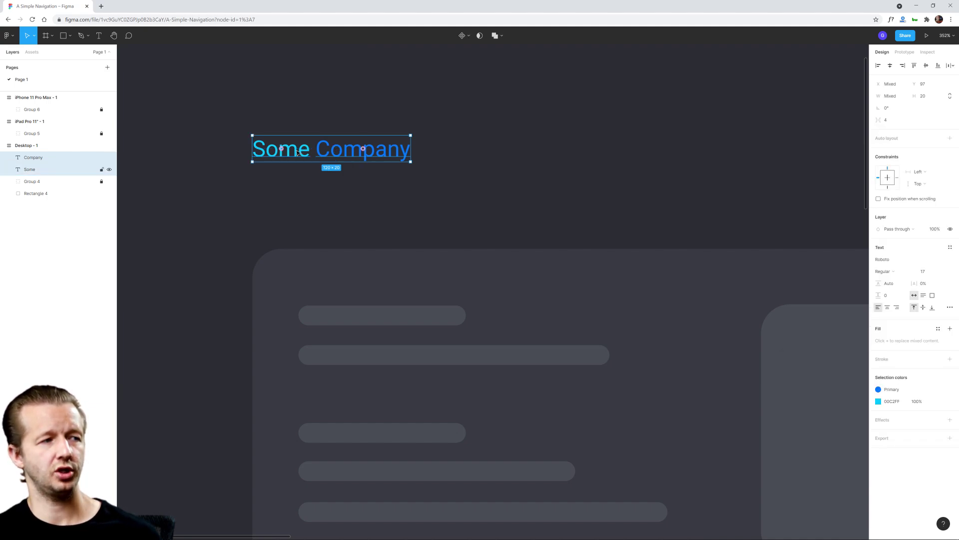
left_click(882, 260)
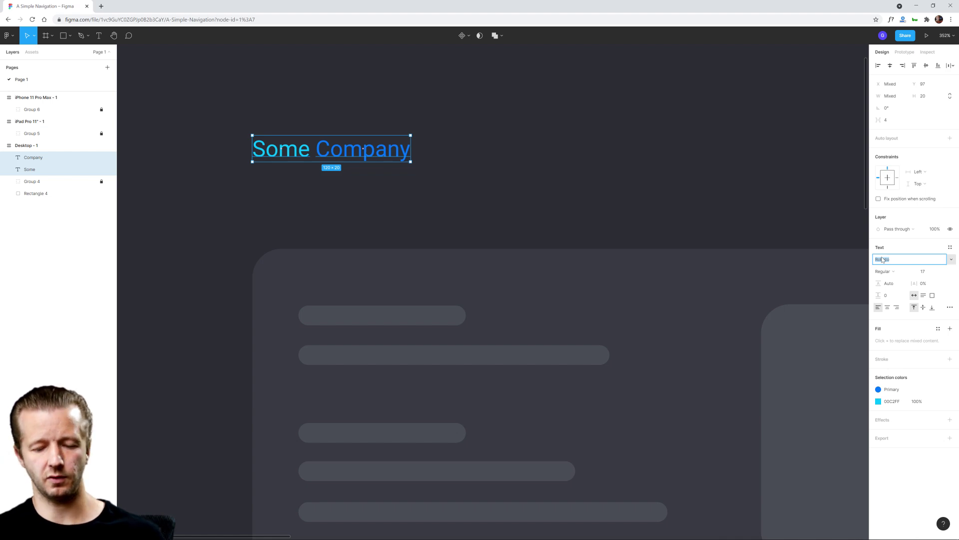
type("Nunito")
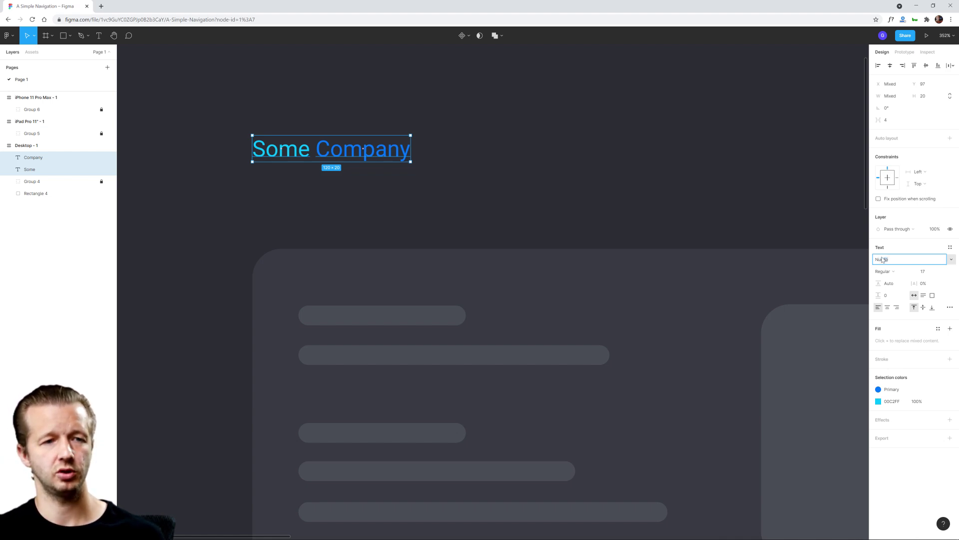
key("Return")
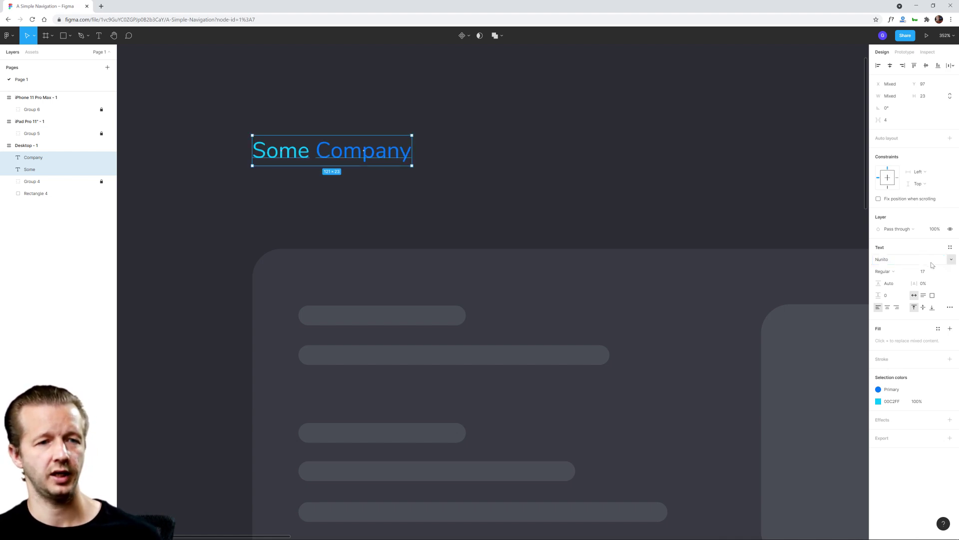
left_click(907, 274)
left_click(913, 279)
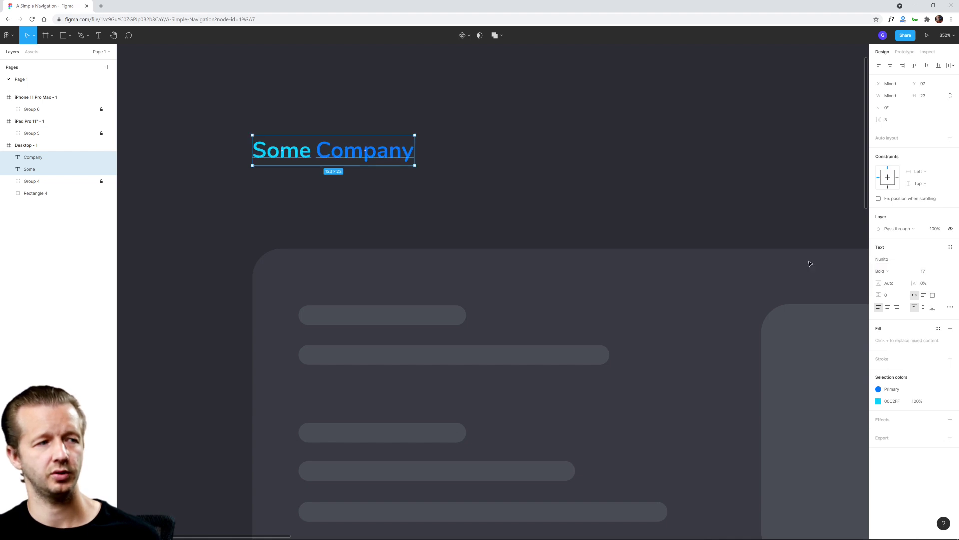
- Nudge the "Company" text 3 px left so it closes the gap to "Some"
left_click(525, 178)
left_click(337, 149)
key("Left")
key("Left")
key("Left")
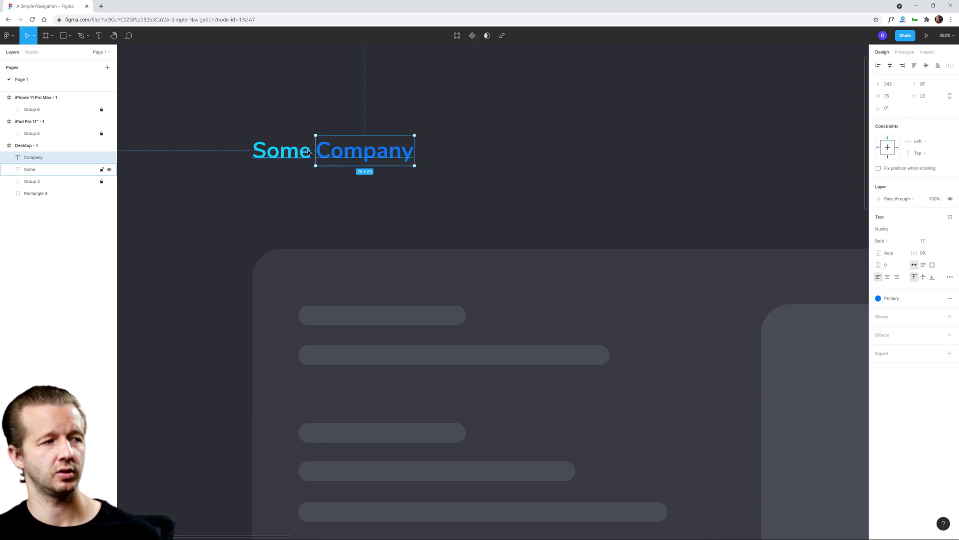
- Move the "Some" and "Company" texts up together to Y 74, keeping them aligned with the cards' left edge
left_click(292, 150, "shift")
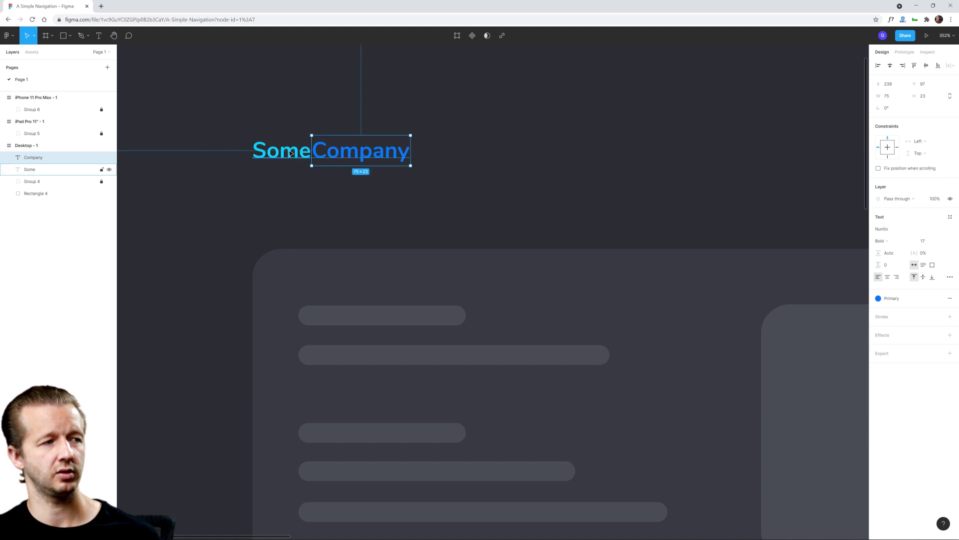
scroll(520, 165, "down", 5)
left_click_drag(520, 165, 346, 133)
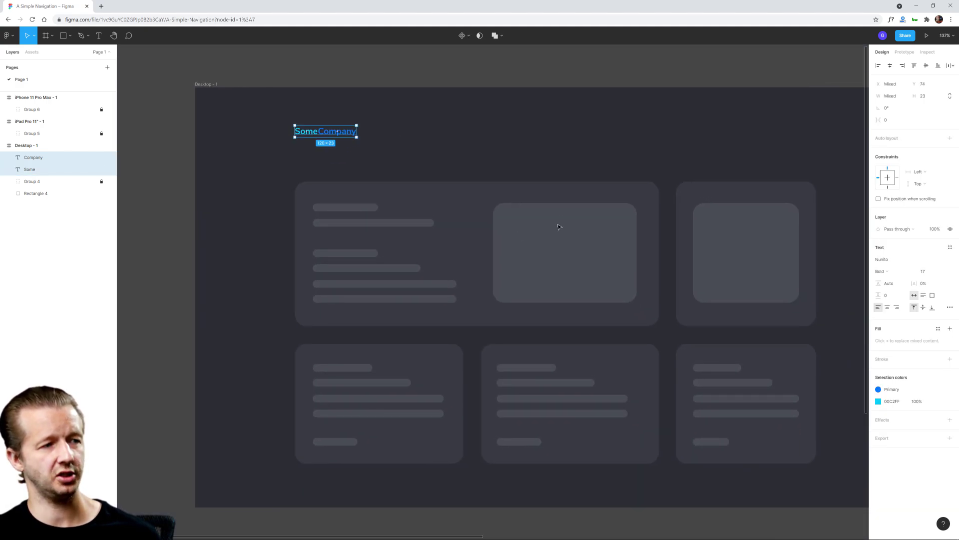
- Increase the font size of both logo texts to 24
left_click(929, 272)
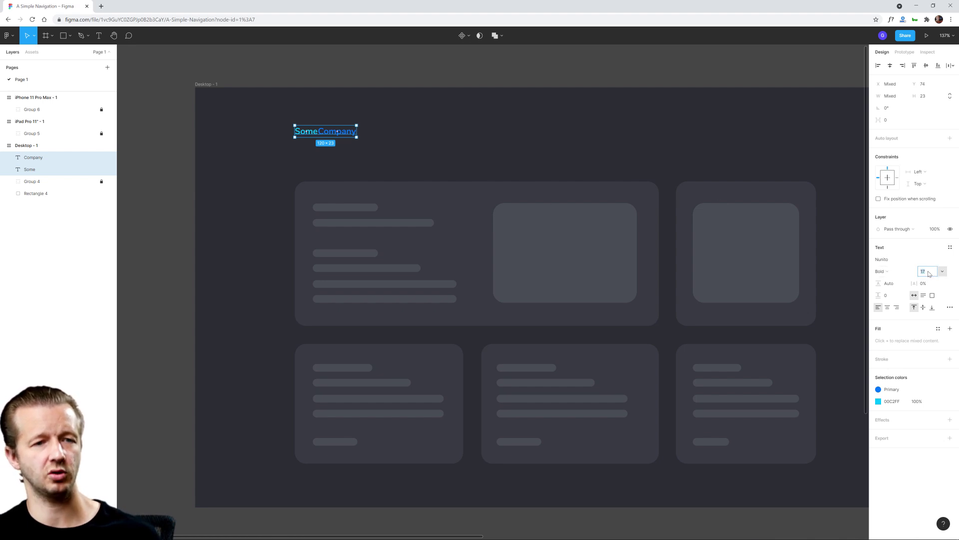
key("Up")
key("Up")
key("Up")
key("Up")
key("Up")
key("Up")
key("Up")
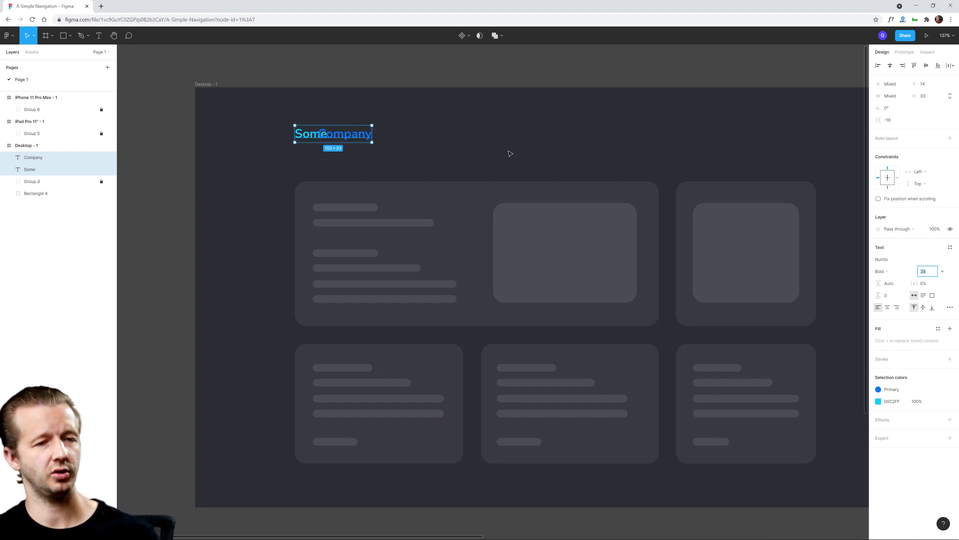
key("Up")
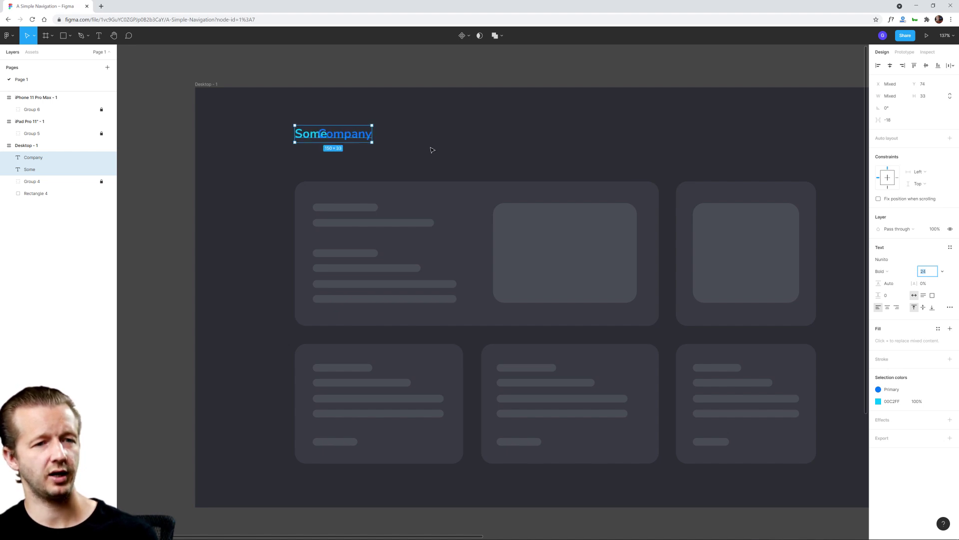
- Move the "Company" text right along the same line until it directly follows "Some" without overlapping
left_click(428, 148)
left_click_drag(354, 134, 376, 135)
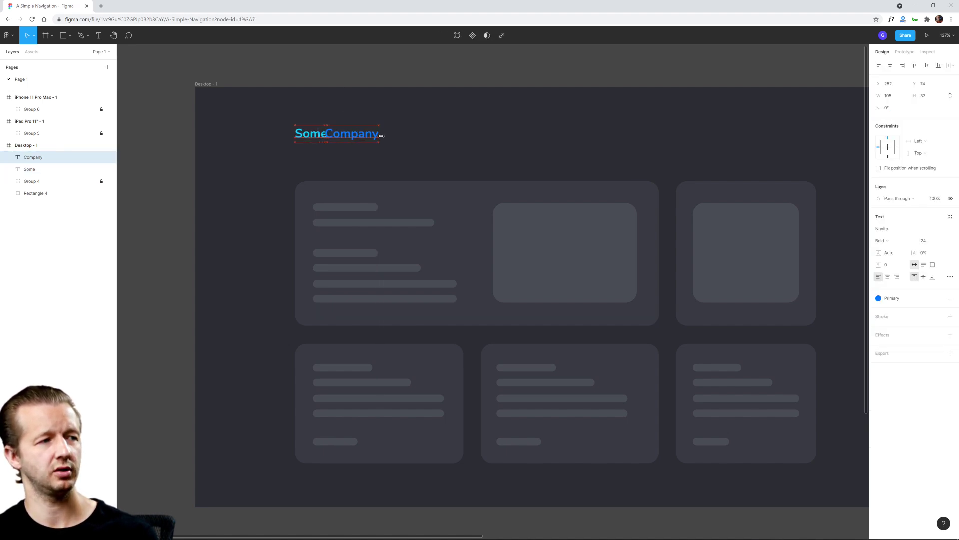
left_click(438, 142)
scroll(501, 165, "right", 3)
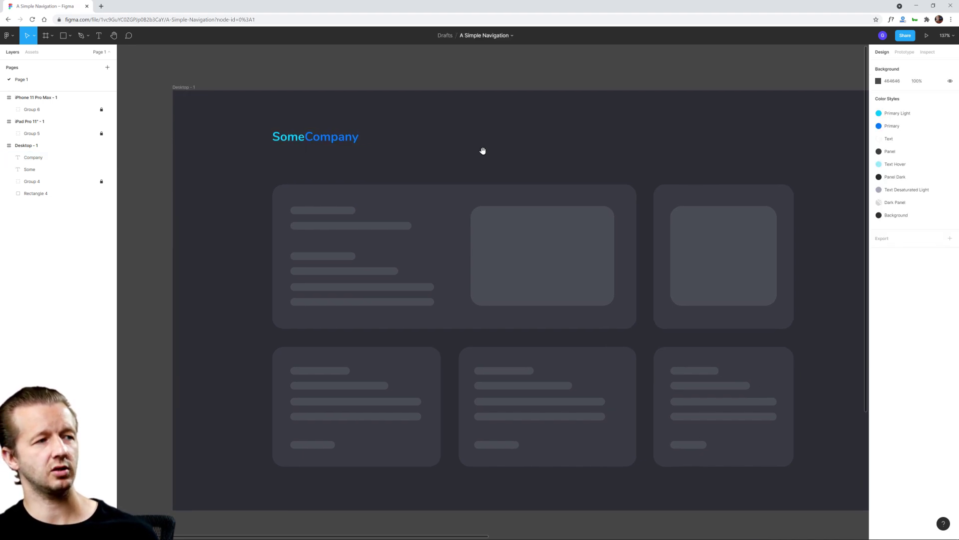
- Create a component from the "Some" and "Company" texts together
left_click(310, 133)
left_click(262, 128, "shift")
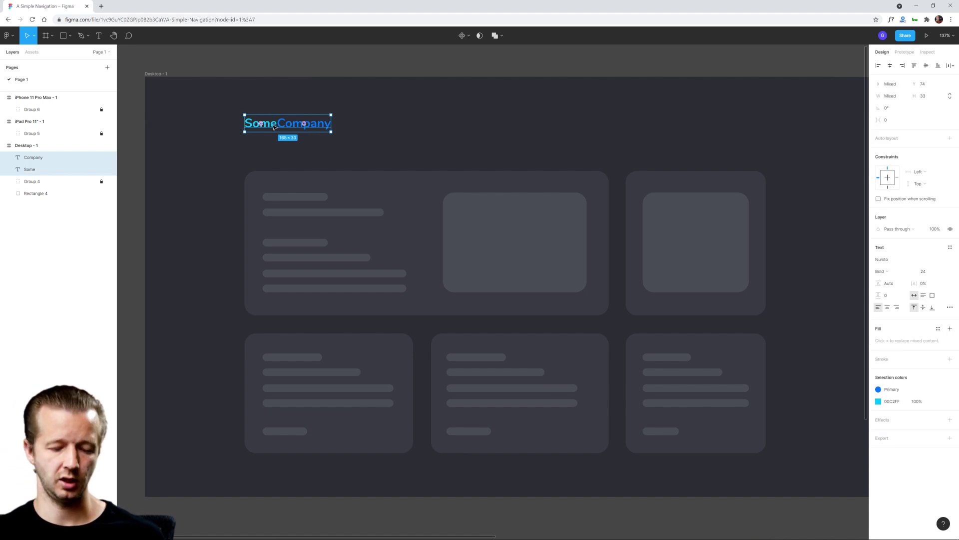
right_click(274, 127)
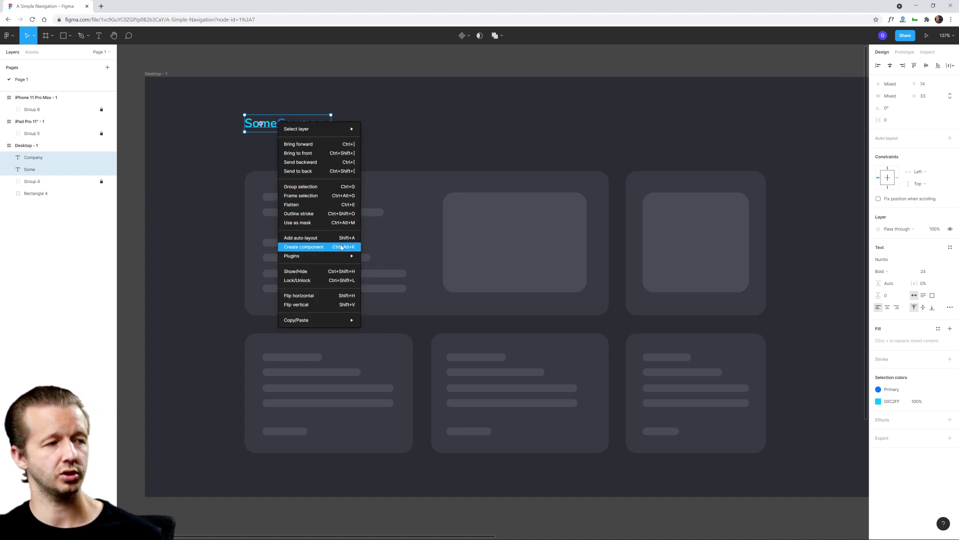
left_click(272, 126)
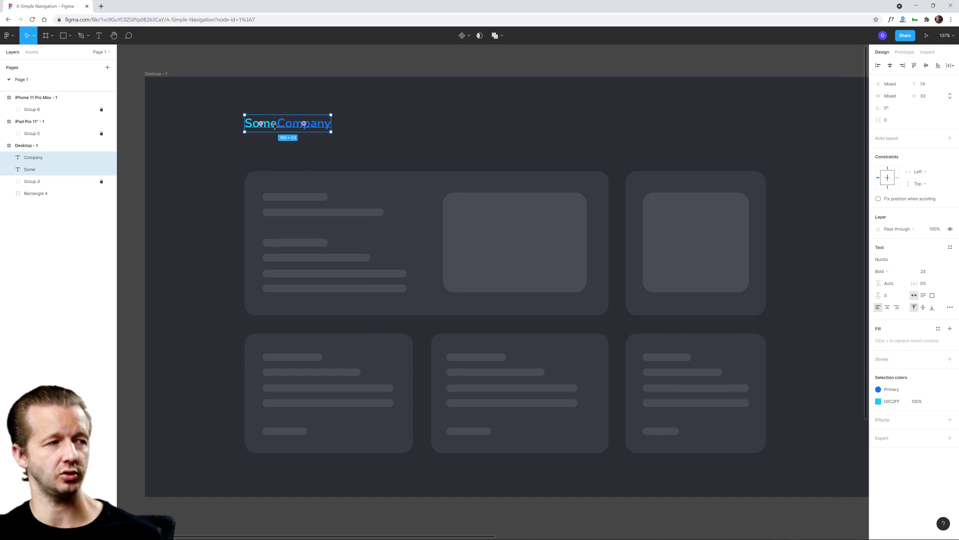
key("ctrl+alt+k")
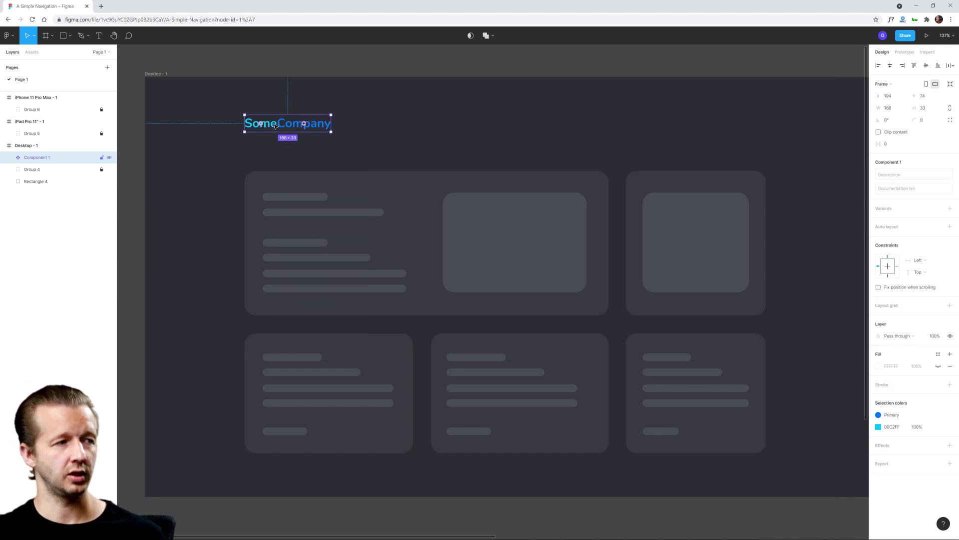
- Rename the new component in the desktop frame as Logo
double_click(43, 158)
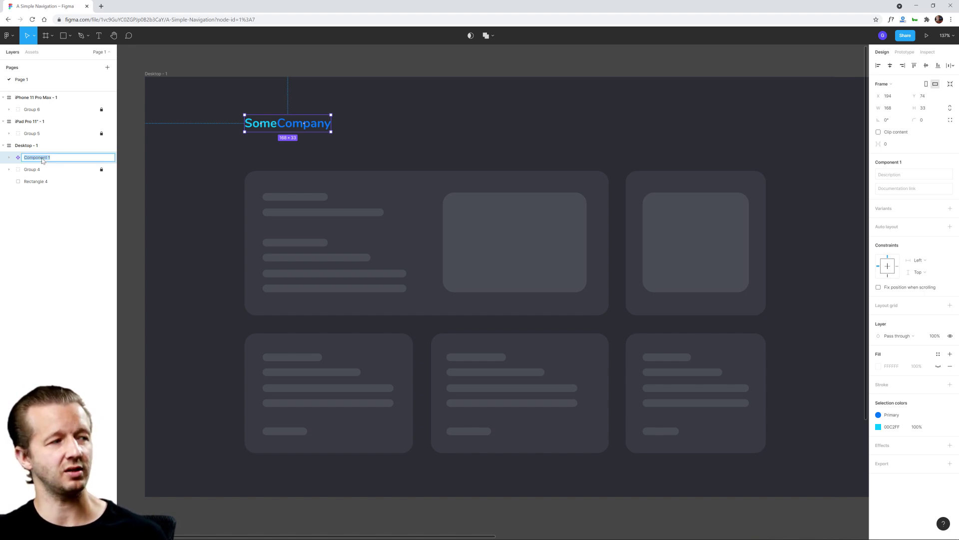
type("Logo")
key("Return")
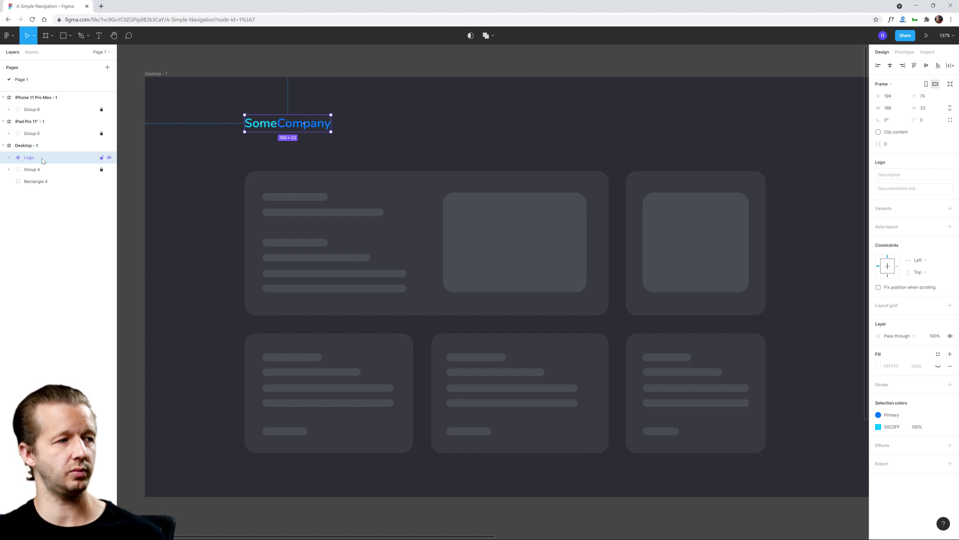
left_click(392, 154)
- Duplicate the Logo component and place the copy in the iPad Pro 11" frame, above the cards and aligned with their left edge
scroll(450, 140, "down", 5)
scroll(433, 152, "right", 3)
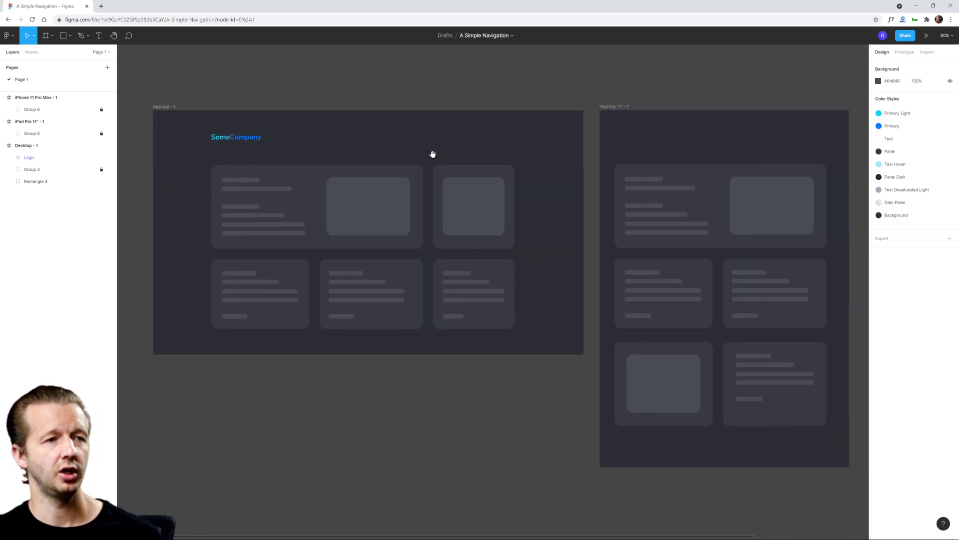
left_click(244, 138)
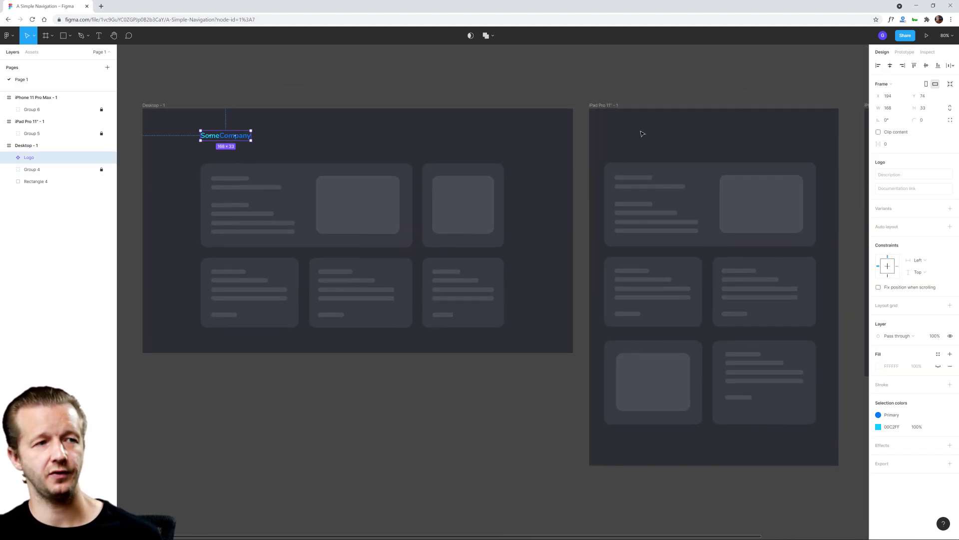
key("ctrl+d")
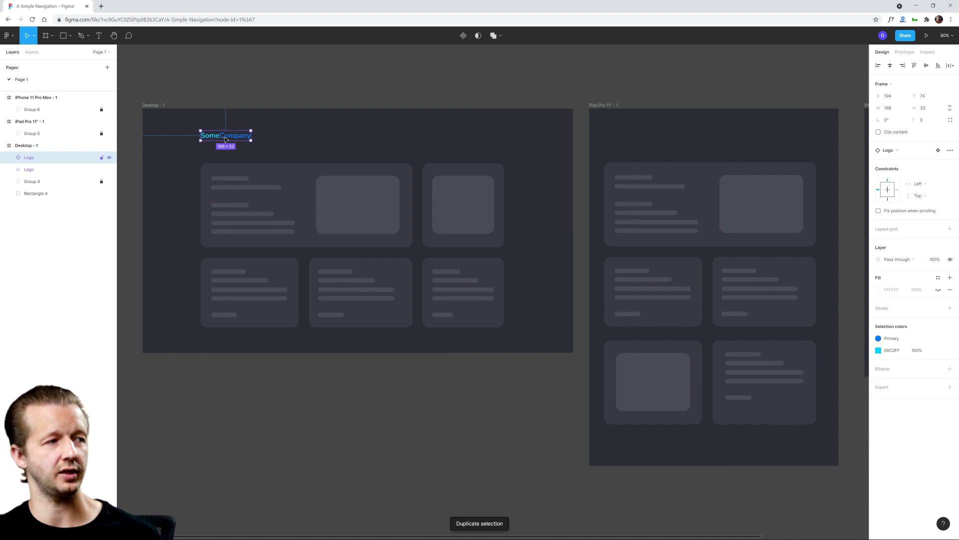
left_click_drag(229, 141, 629, 141)
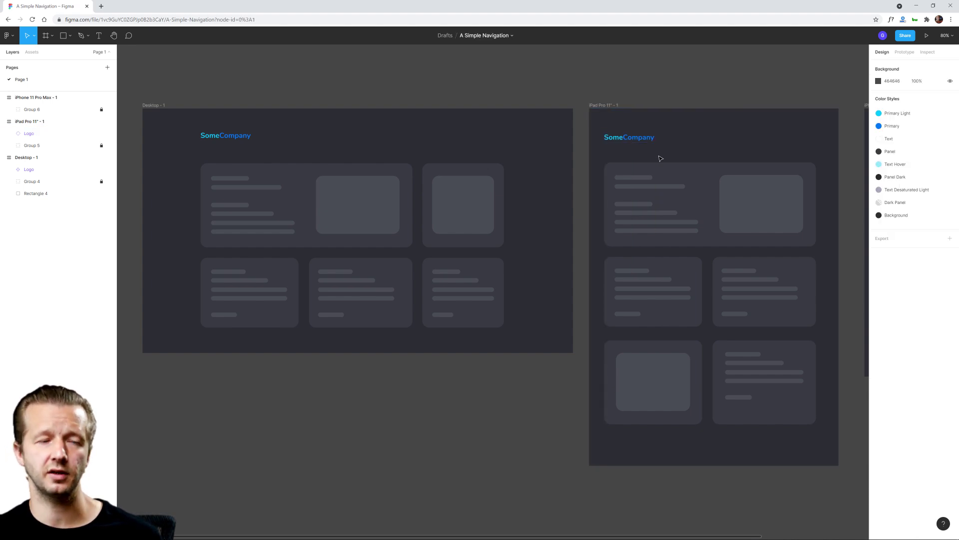
- Apply the Text Hover colour style to the "Company" text inside the desktop frame's main Logo component
left_click(233, 141)
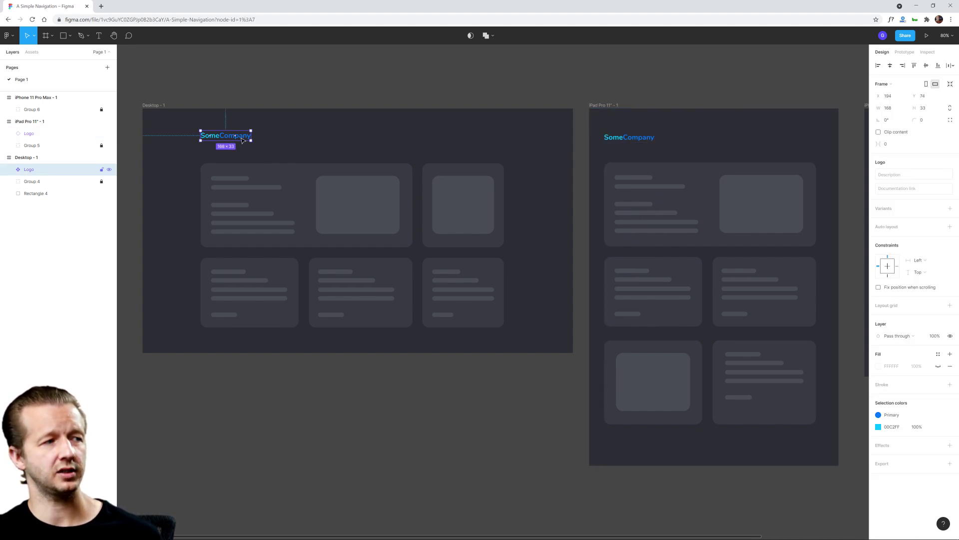
double_click(245, 138)
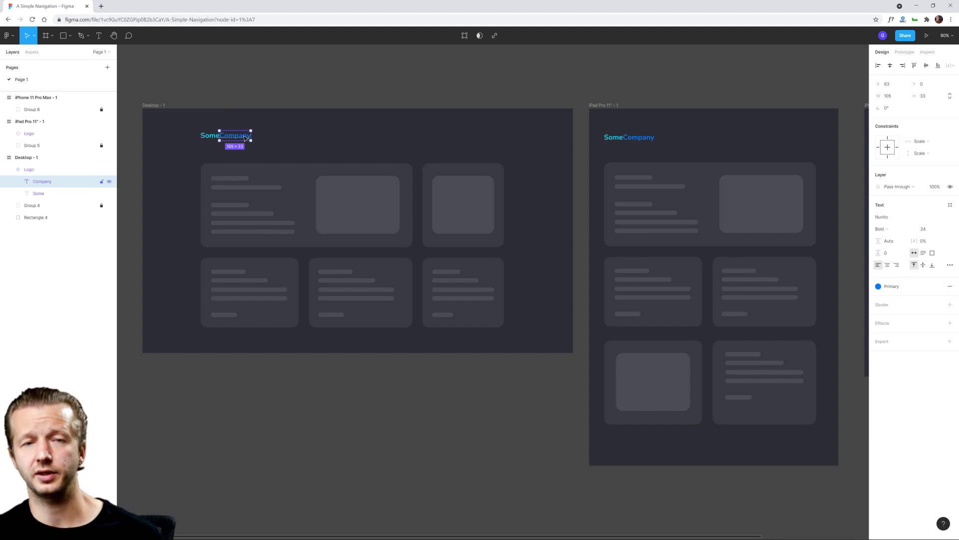
left_click(894, 286)
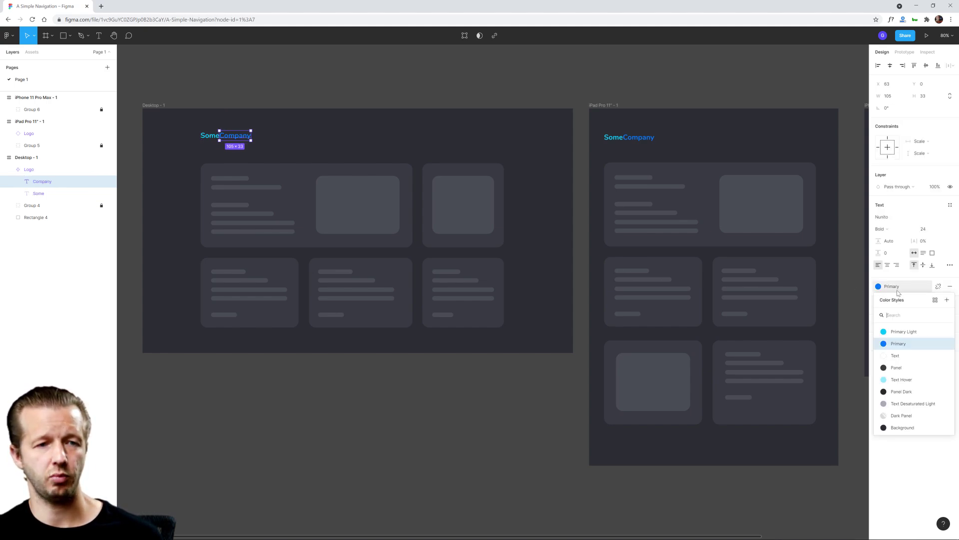
left_click(899, 382)
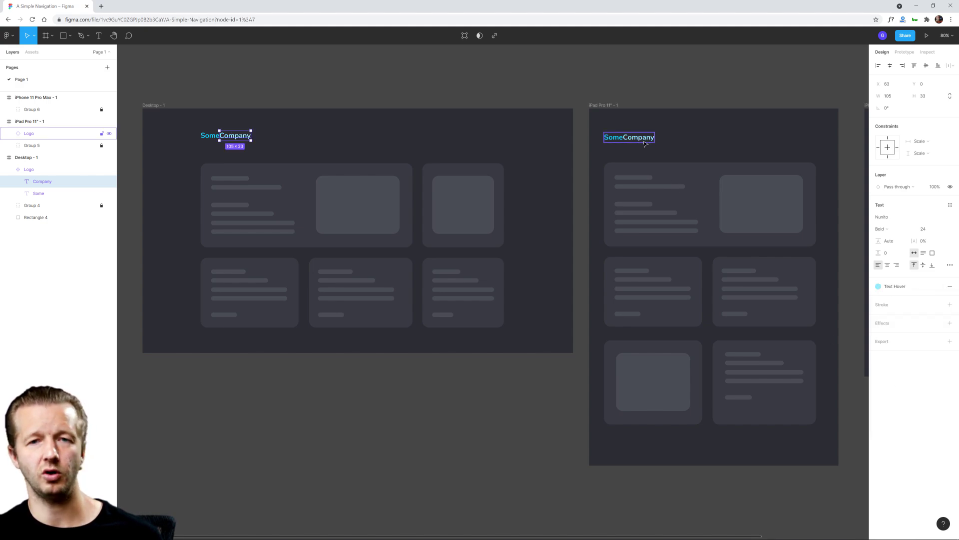
left_click(685, 147)
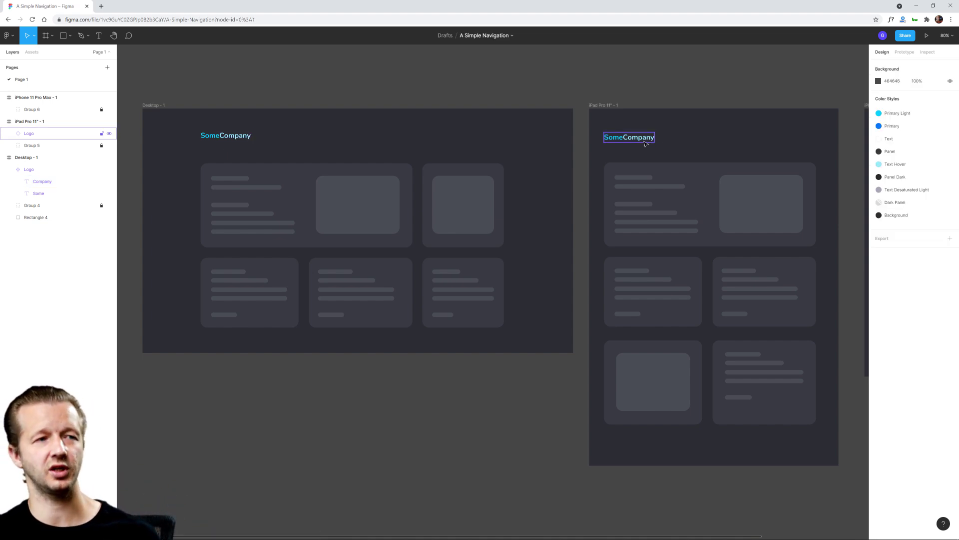
- Undo the colour style change on the "Company" text of the main Logo component
key("ctrl+z")
key("ctrl+z")
key("ctrl+z")
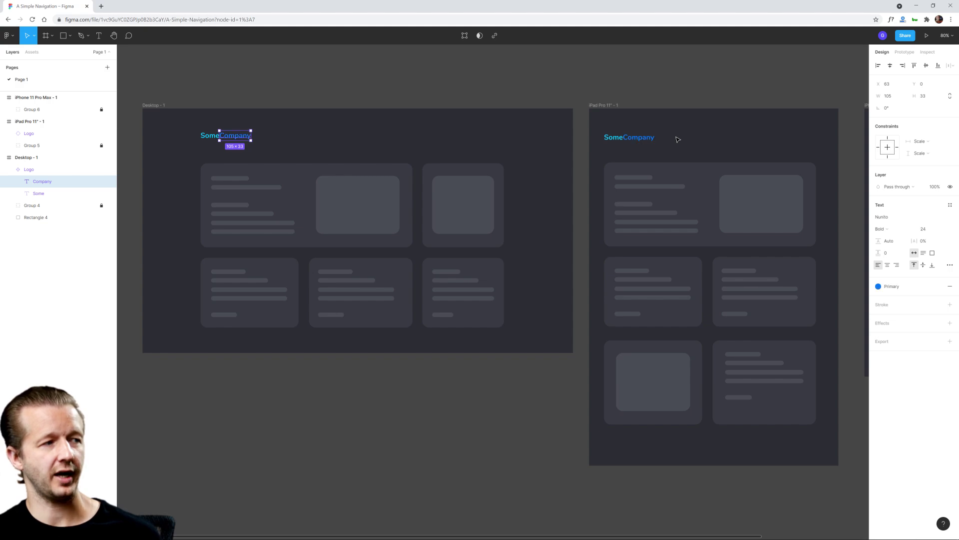
- Apply the Text colour style to the "Company" text in the iPad Pro 11" frame's Logo copy
left_click(645, 141)
scroll(668, 141, "up", 5)
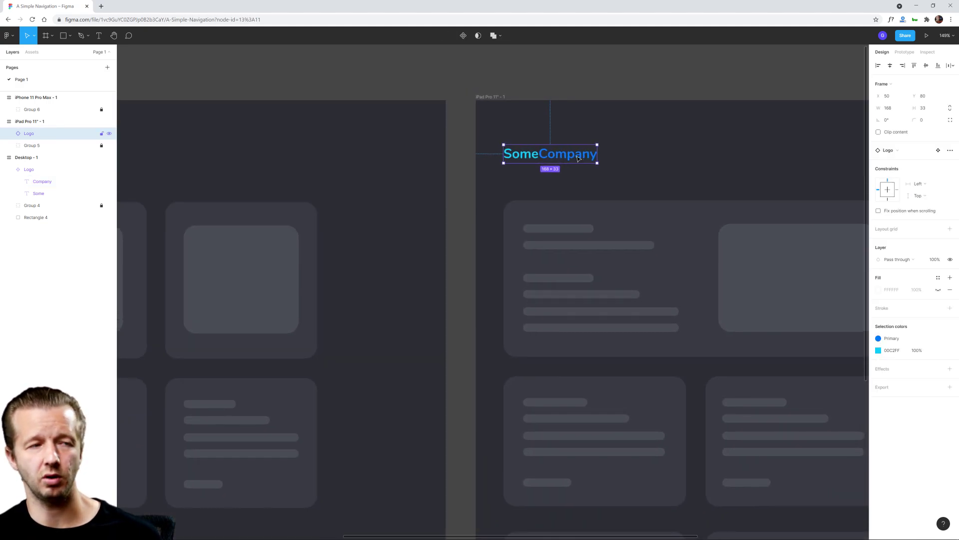
double_click(578, 158)
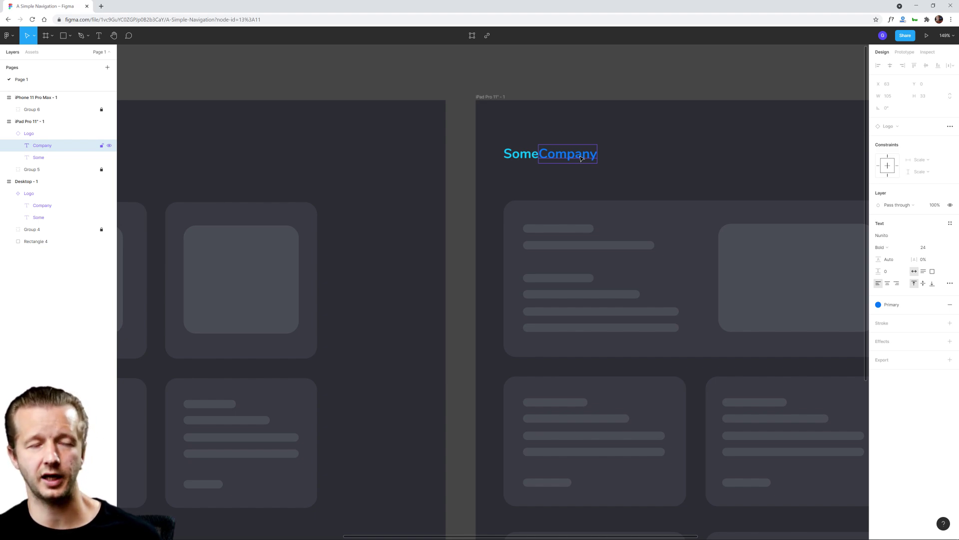
left_click(890, 307)
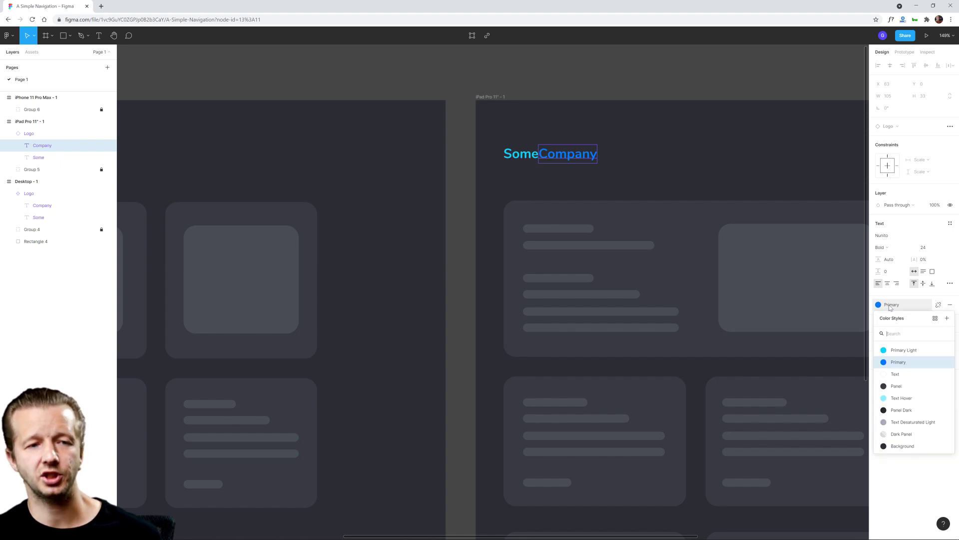
left_click(896, 373)
left_click(528, 205)
scroll(375, 171, "down", 5)
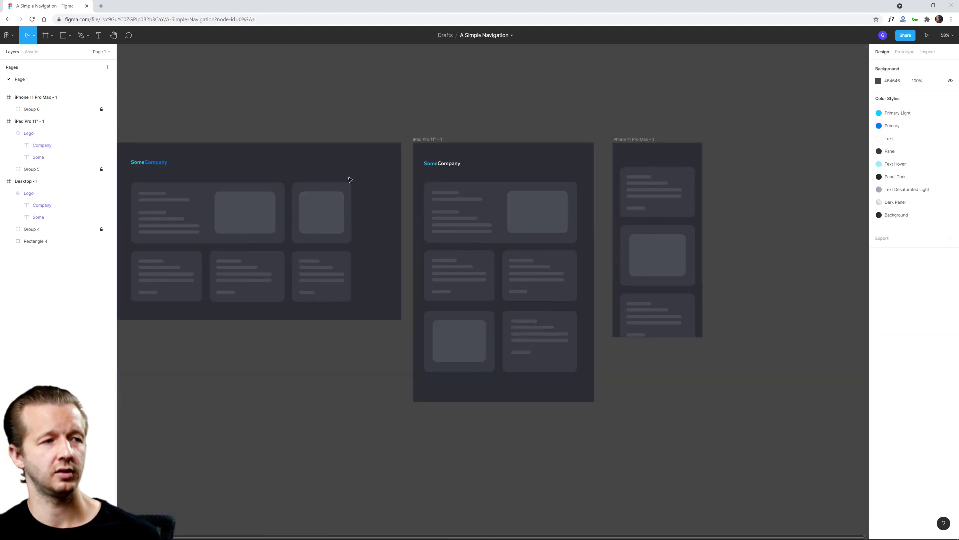
scroll(325, 162, "left", 2)
scroll(215, 165, "up", 2)
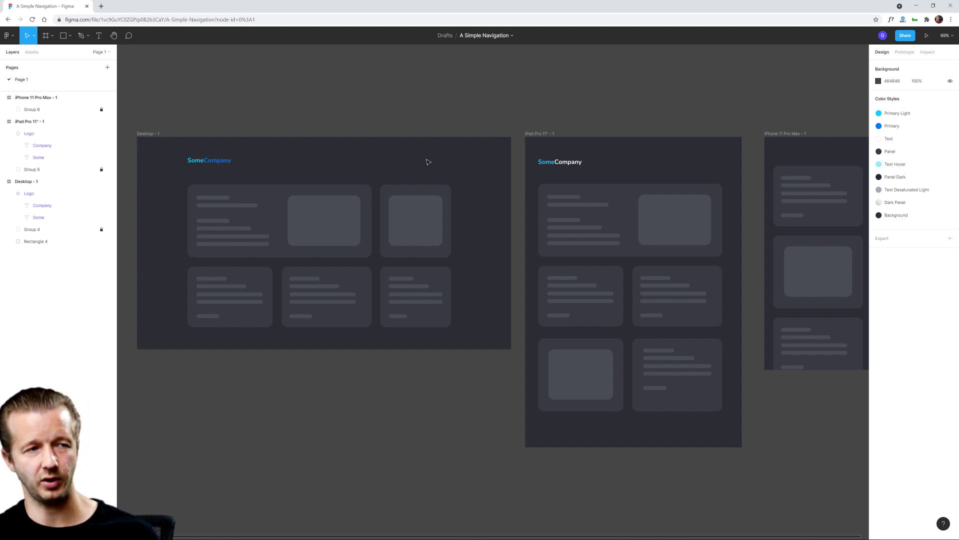
- Undo the colour style change on the iPad Logo copy's "Company" text
key("ctrl+z")
key("ctrl+z")
left_click(441, 166)
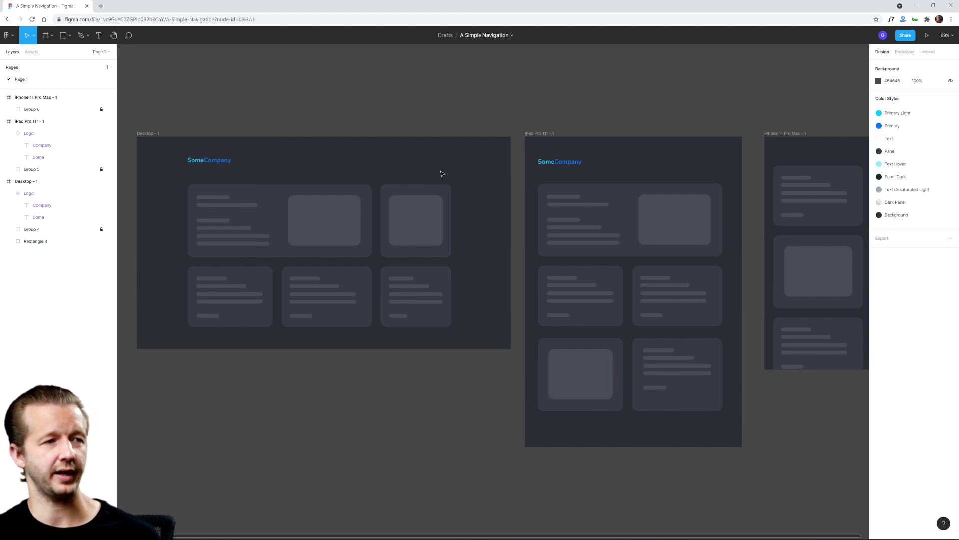
- Delete the Logo copy from the iPad Pro 11" frame
left_click(571, 157)
key("Delete")
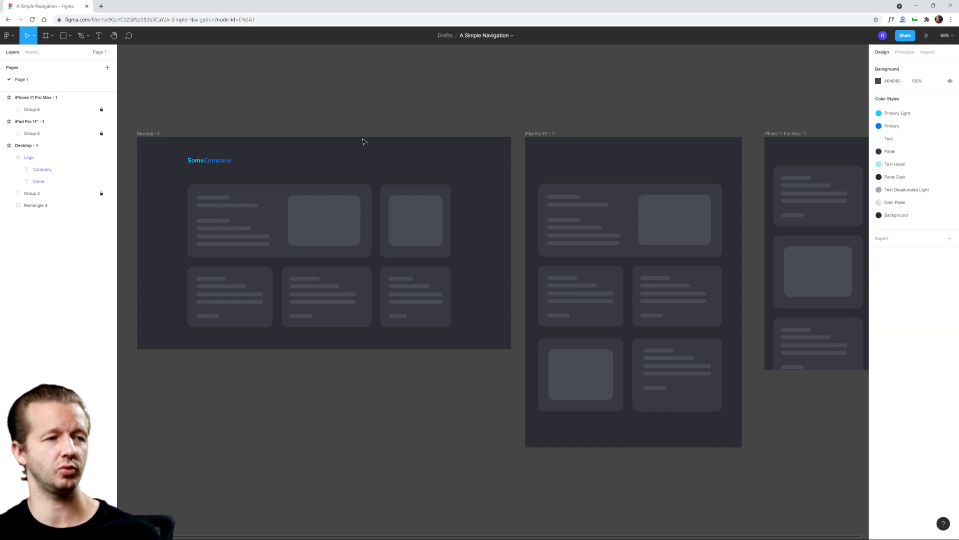
- Show the rulers and remove the two existing horizontal guides around the logo in the desktop frame
scroll(246, 189, "up", 5)
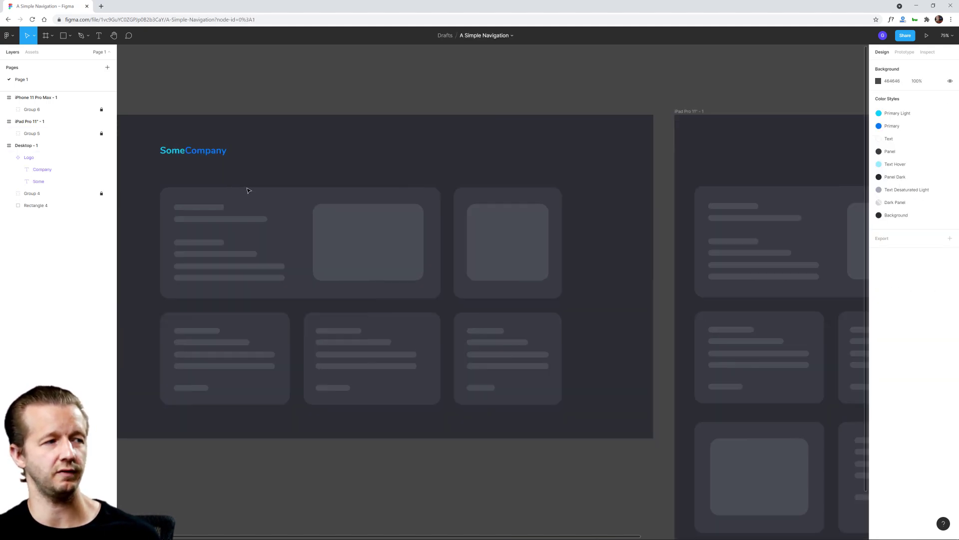
left_click_drag(285, 155, 309, 151)
scroll(332, 146, "up", 2)
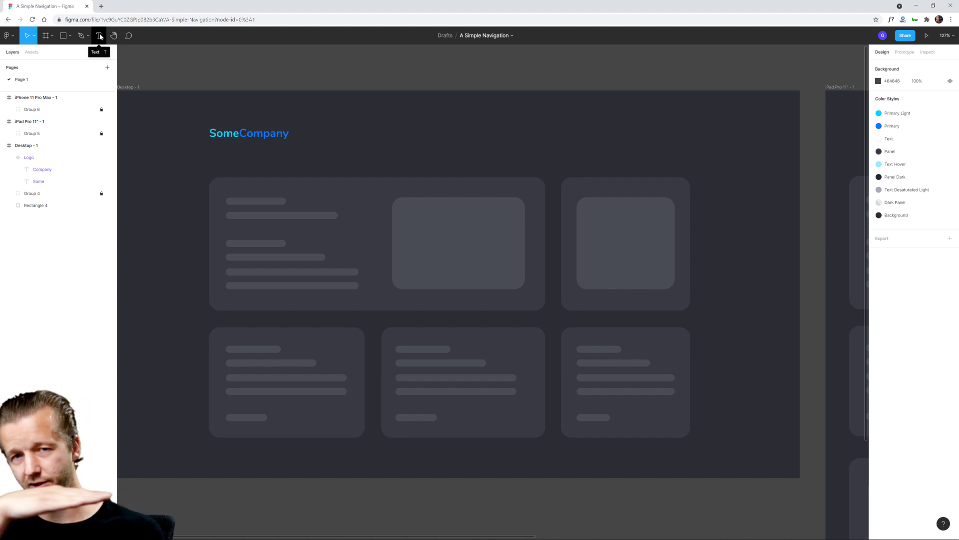
scroll(303, 102, "up", 3)
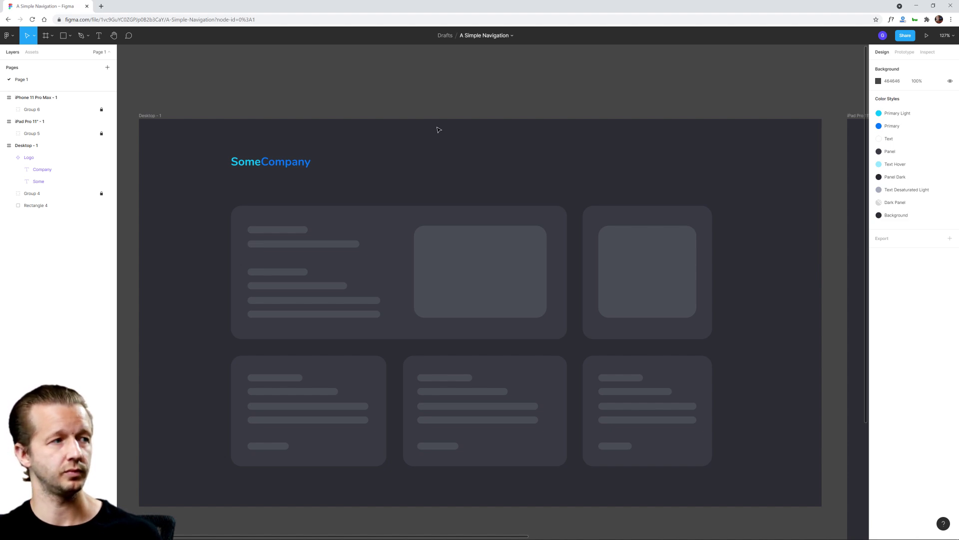
key("shift+r")
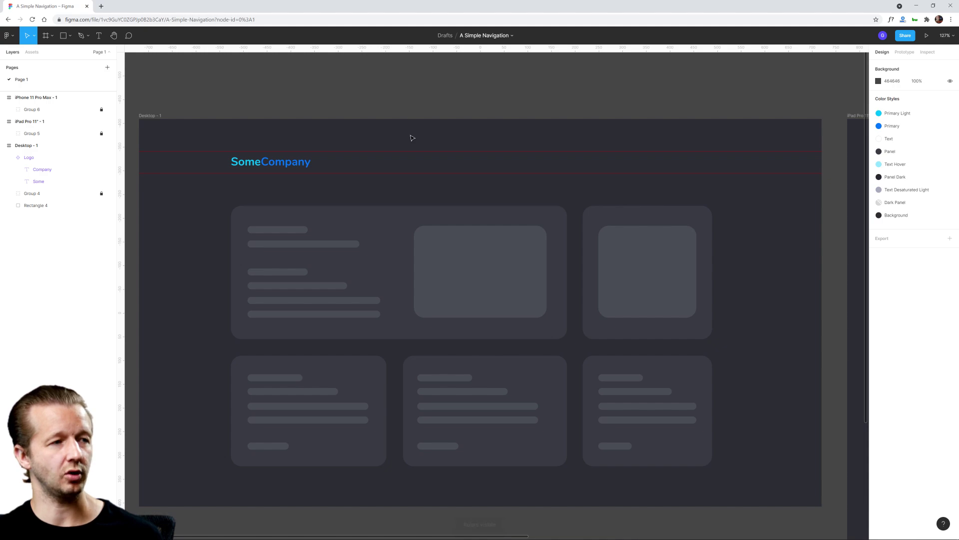
left_click(420, 152)
right_click(419, 153)
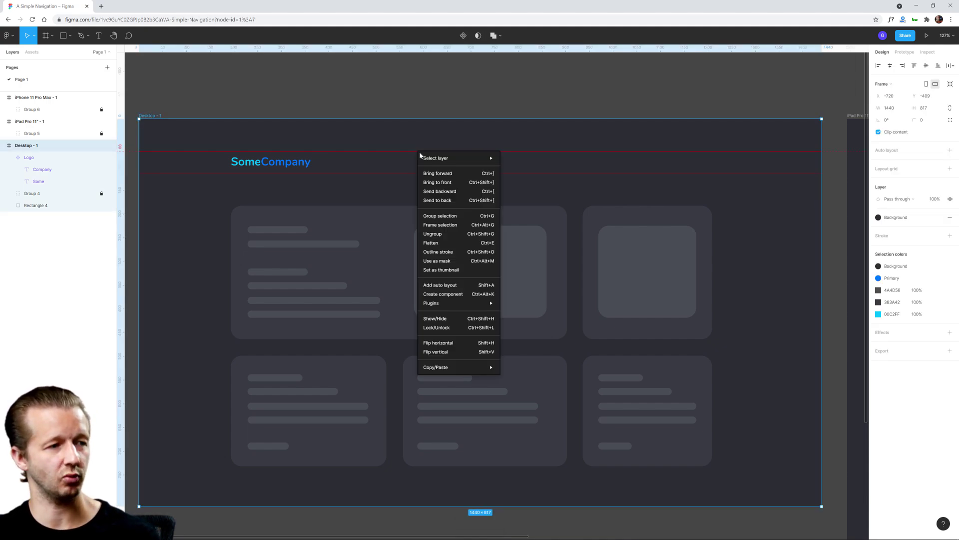
key("Escape")
mouse_move(400, 50)
left_mouse_down()
mouse_move(388, 148)
mouse_move(400, 169)
mouse_move(388, 52)
left_mouse_up()
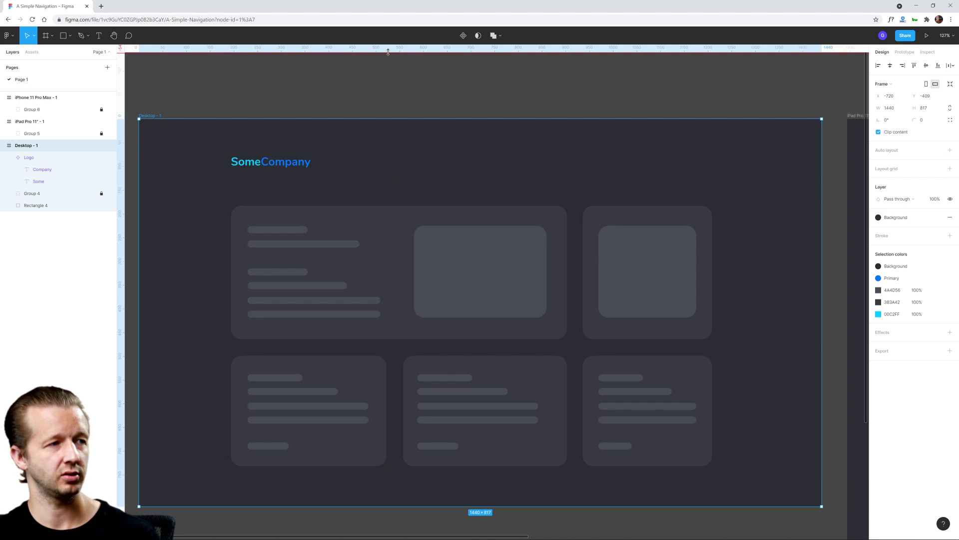
left_click(389, 79)
- Place two horizontal ruler guides across the desktop frame, one just above and one just below the logo
left_click_drag(283, 48, 299, 155)
left_click_drag(305, 154, 312, 151)
scroll(312, 152, "down", 5)
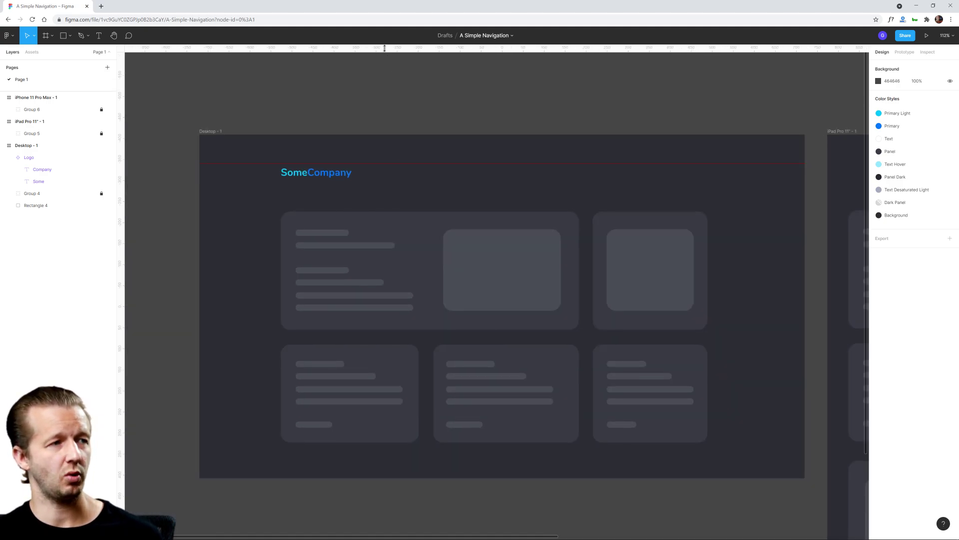
left_click_drag(384, 48, 414, 183)
- Nudge the desktop frame's Logo component to Y 75 so it sits centred between the two guides
scroll(325, 173, "up", 5)
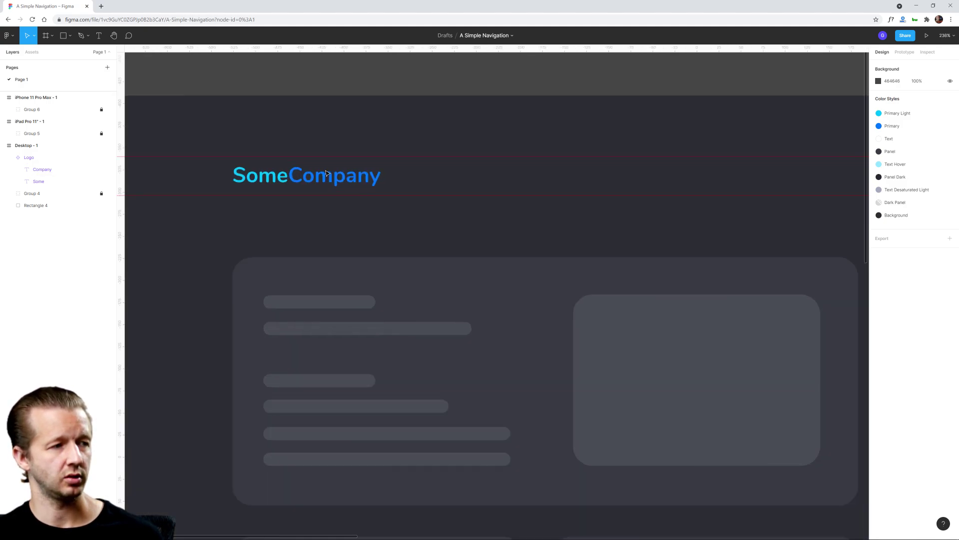
left_click(301, 179)
key("Down")
key("Down")
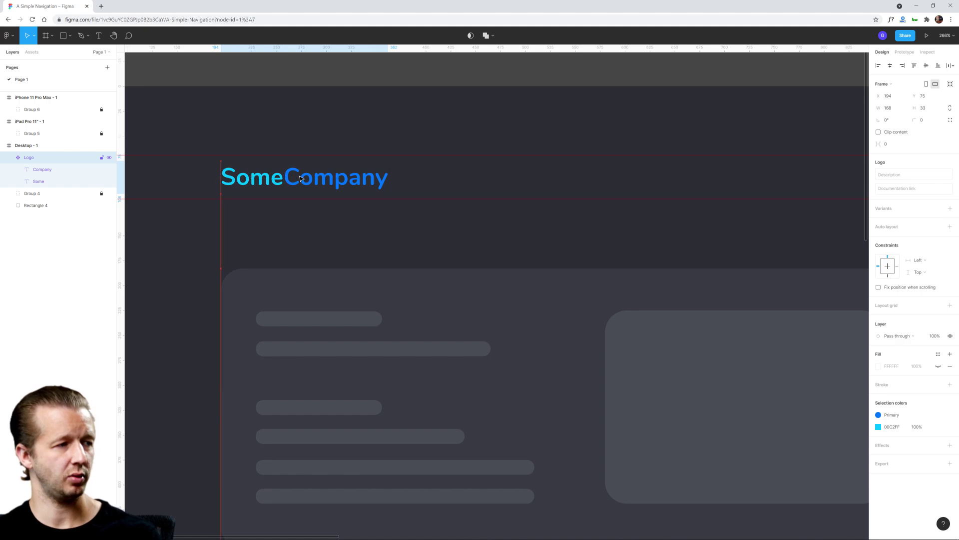
left_click(417, 176)
left_click(382, 181)
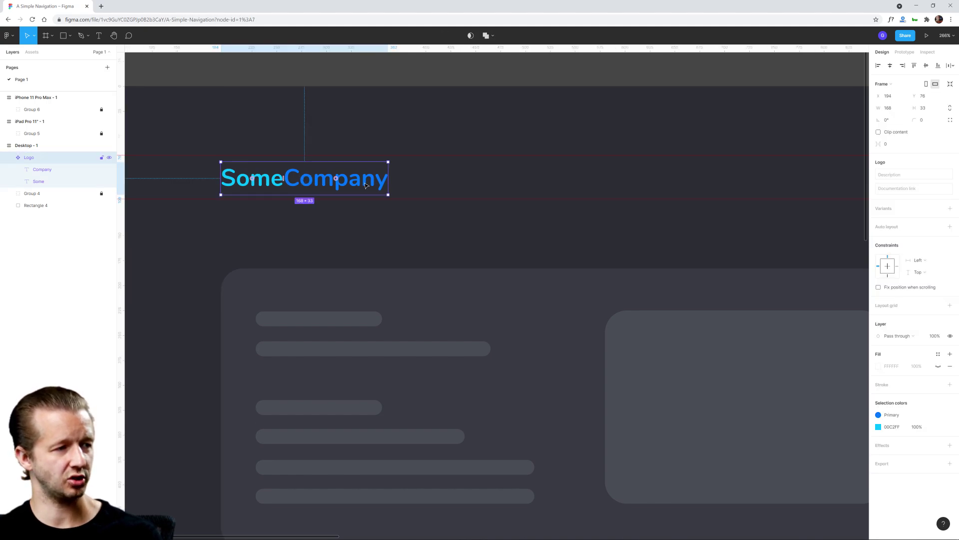
key("Up")
left_click(447, 186)
scroll(507, 173, "down", 5)
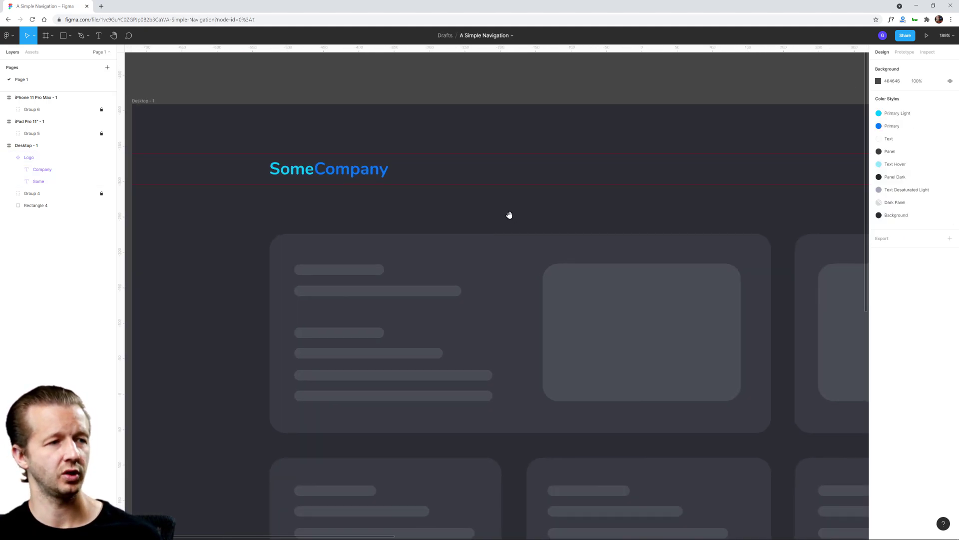
- Add a "Home" text to the desktop header and place it level with the logo at X 827, Y 75
scroll(552, 199, "right", 2)
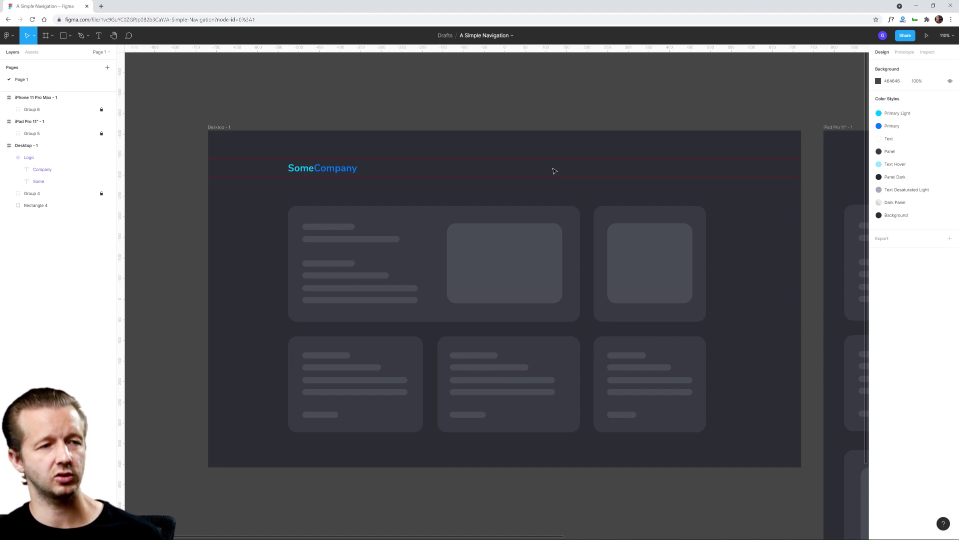
key("t")
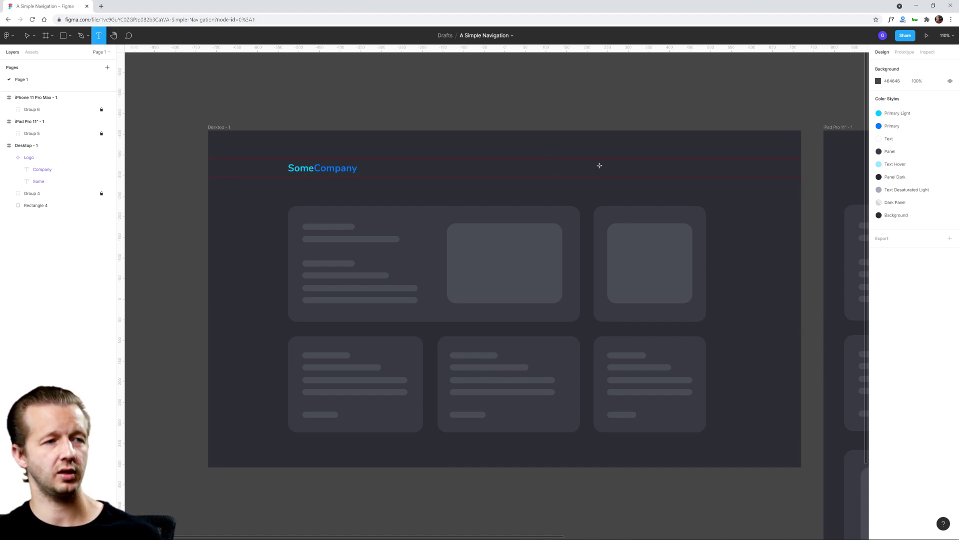
left_click(562, 168)
type("Home")
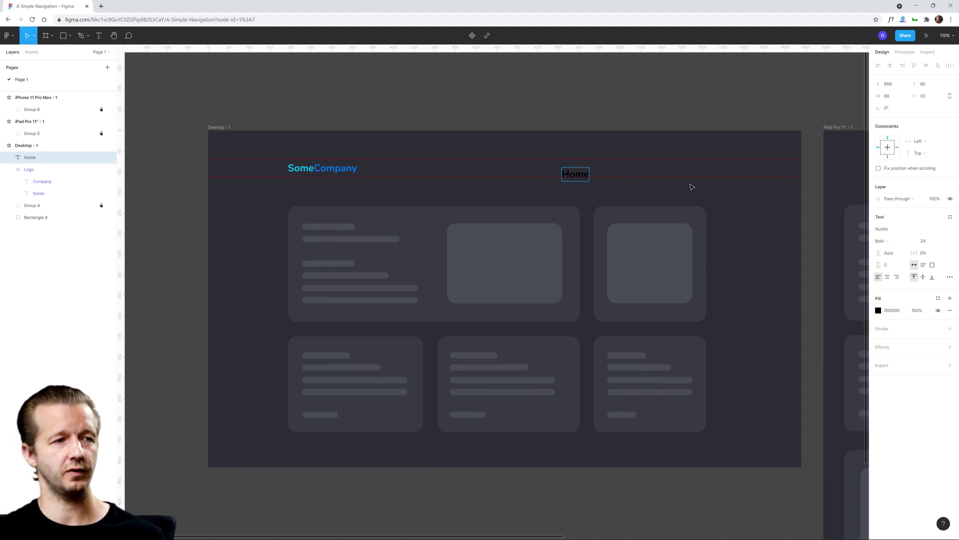
key("Escape")
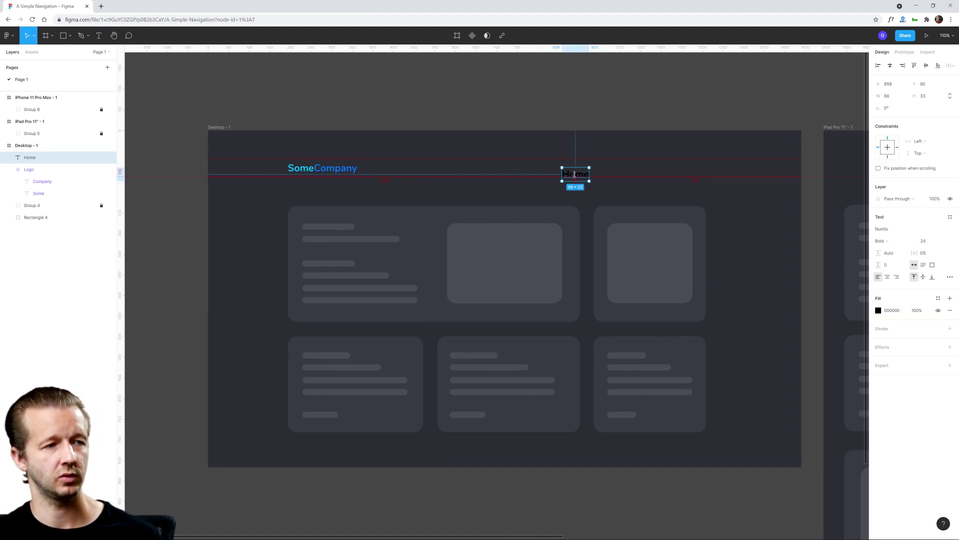
left_click_drag(580, 177, 567, 171)
- Apply the Text colour style to the "Home" text
left_click(350, 171)
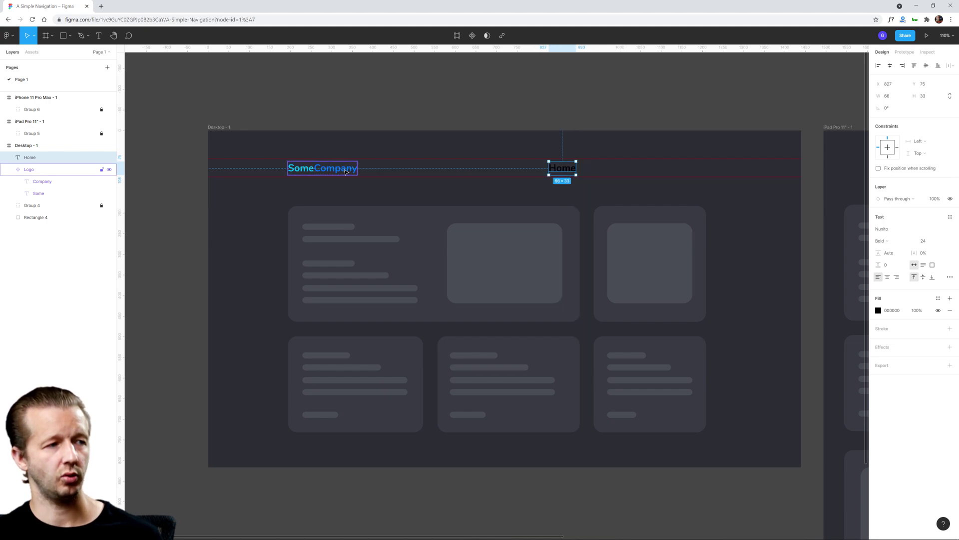
double_click(345, 172)
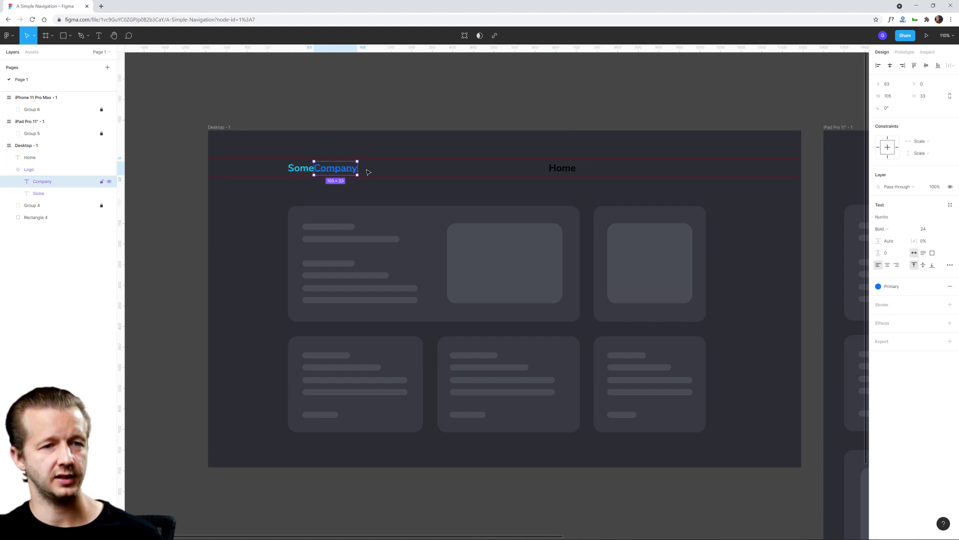
left_click(569, 170)
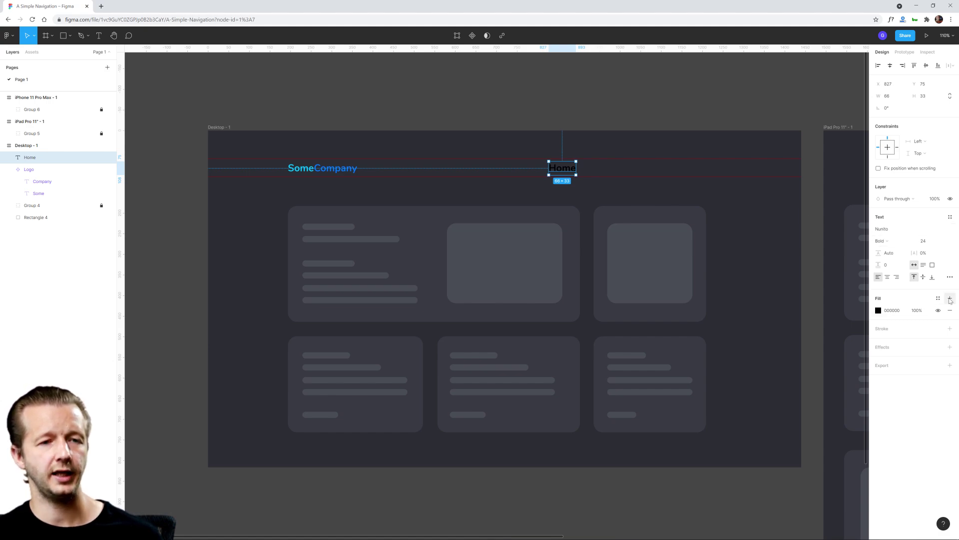
left_click(892, 310)
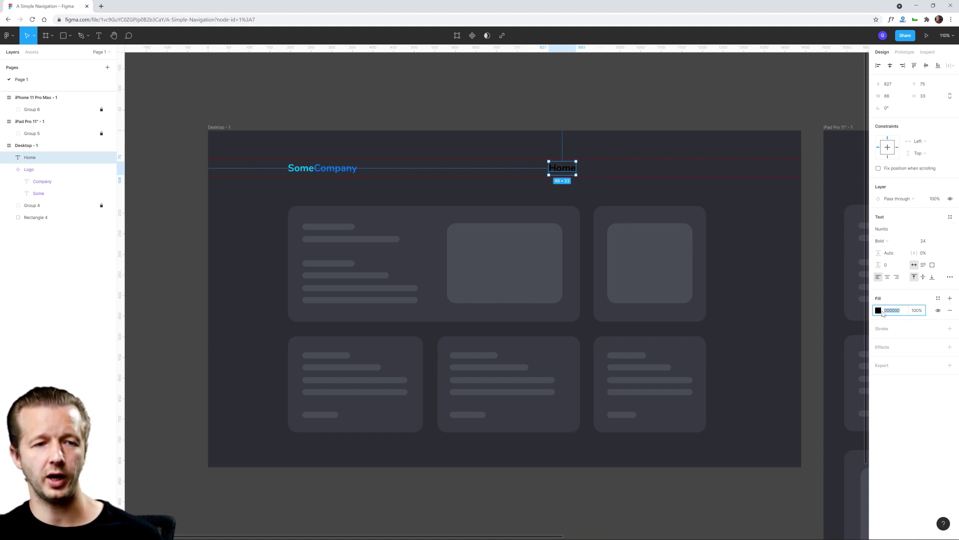
left_click(939, 299)
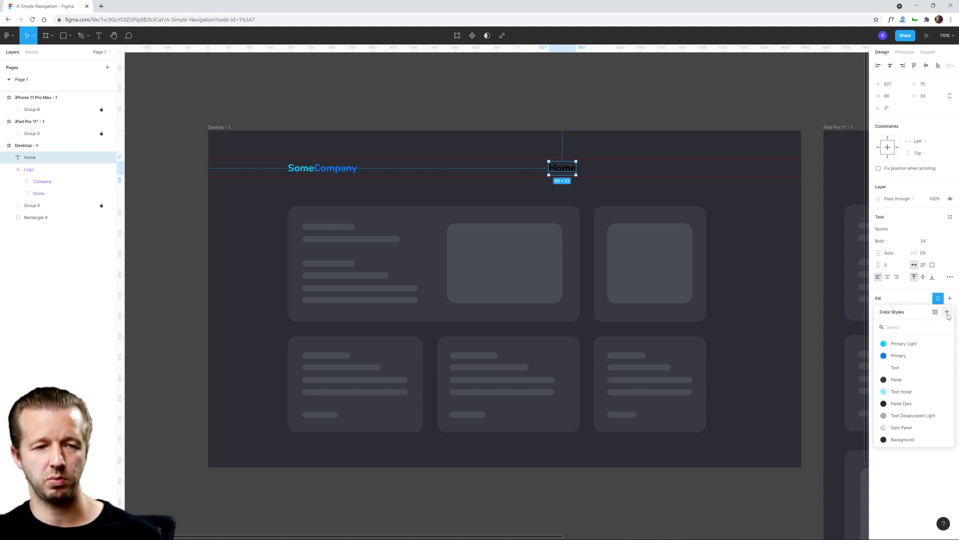
left_click(896, 368)
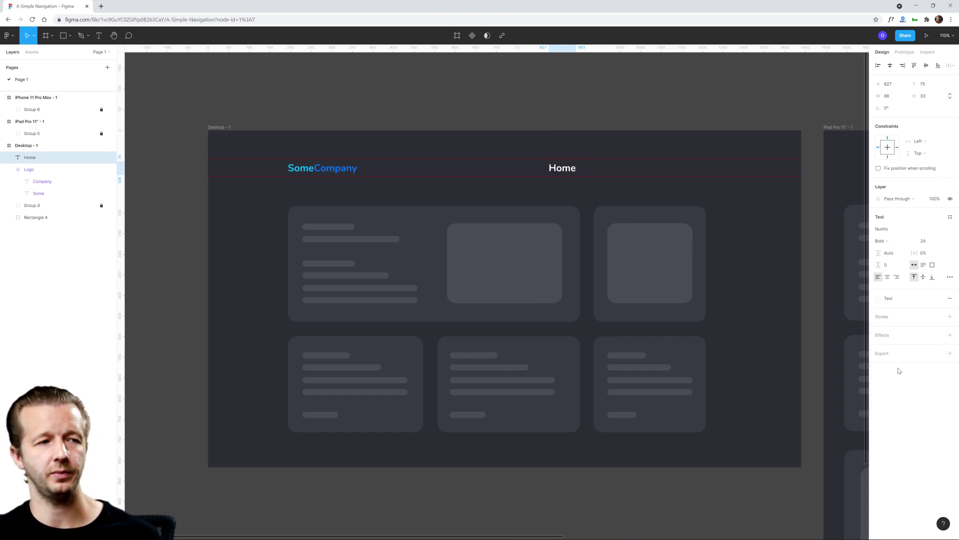
left_click(604, 171)
- Move the "Home" text horizontally to X 837, keeping it level with the logo
left_click(572, 169)
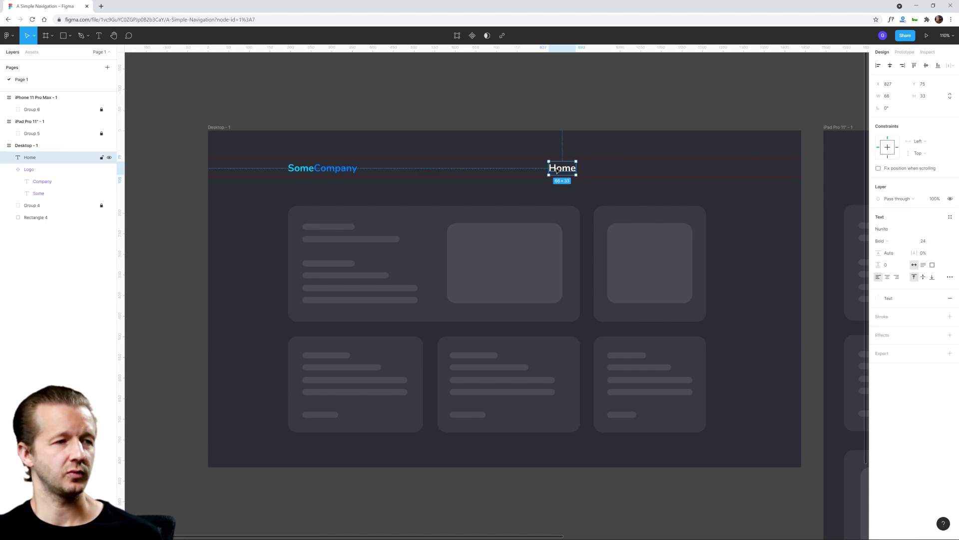
left_click(599, 174)
left_click(570, 172)
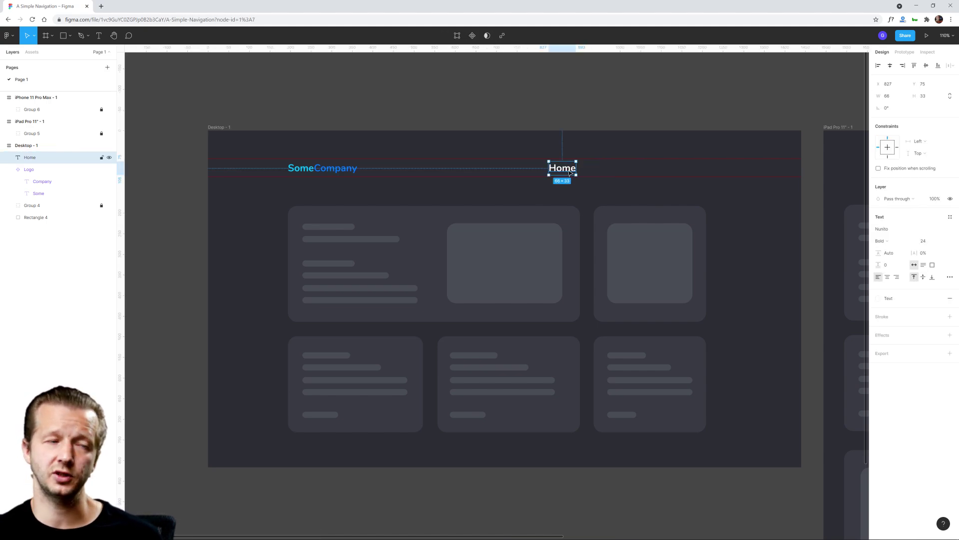
mouse_move(570, 173)
left_mouse_down()
mouse_move(382, 173)
mouse_move(580, 172)
left_mouse_up()
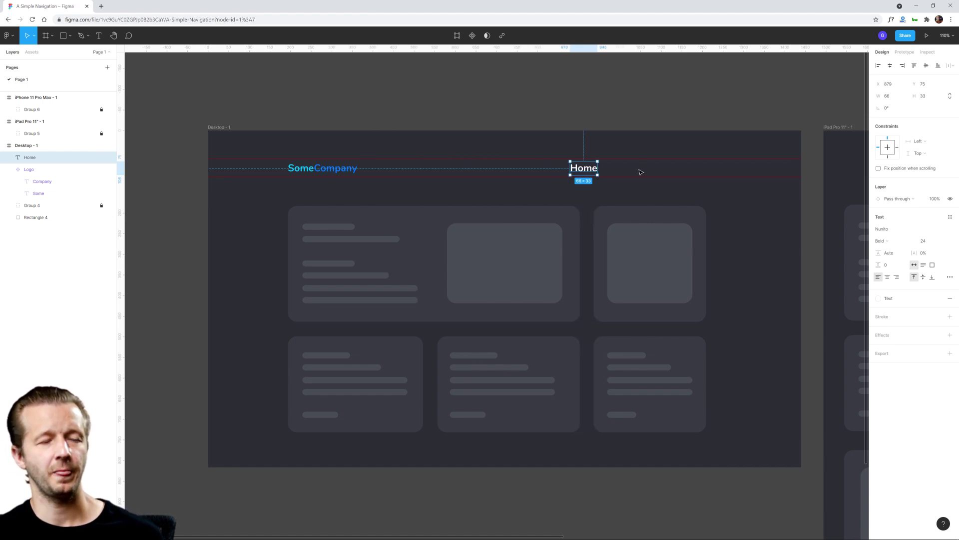
left_click_drag(589, 173, 568, 173)
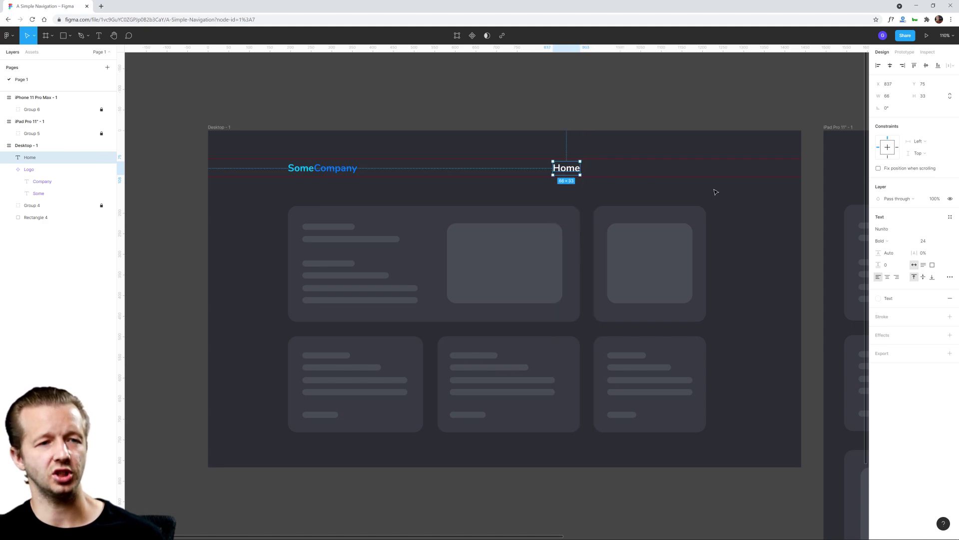
- Set the font size of the "Home" text to 18
left_click(935, 243)
type("21")
key("Return")
key("Down")
key("Down")
key("Down")
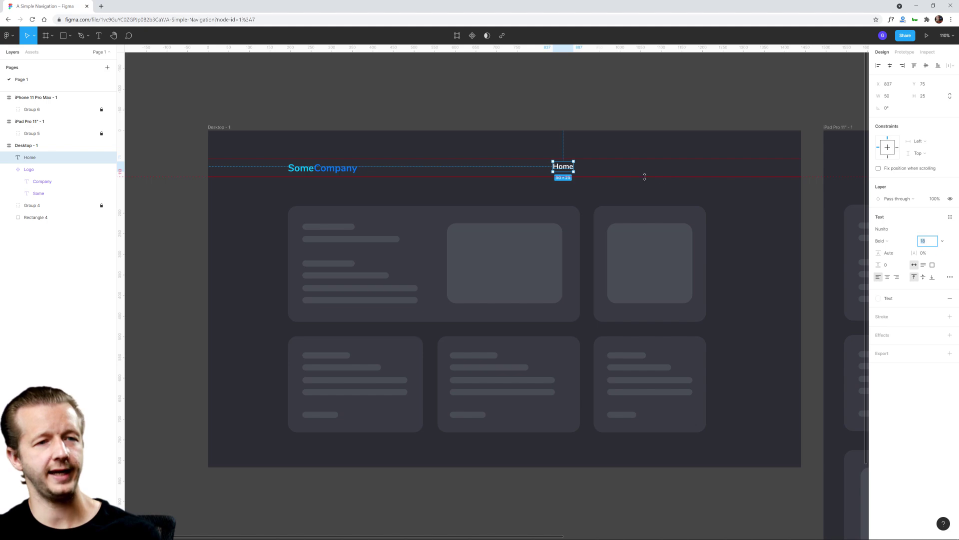
- Nudge the "Home" text down to Y 77 to line it up with the logo between the guides
left_click(596, 168)
left_click(564, 167)
key("Down")
key("Down")
key("Down")
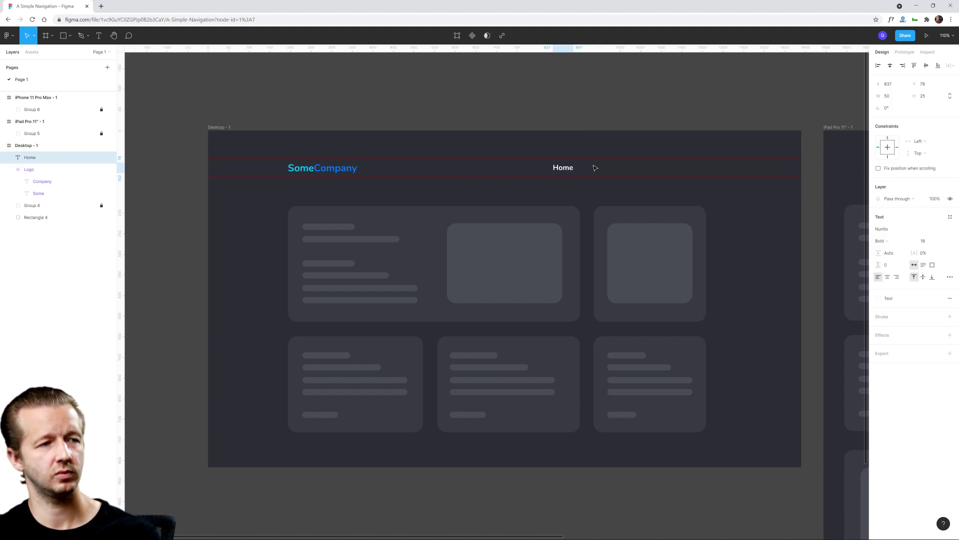
key("Up")
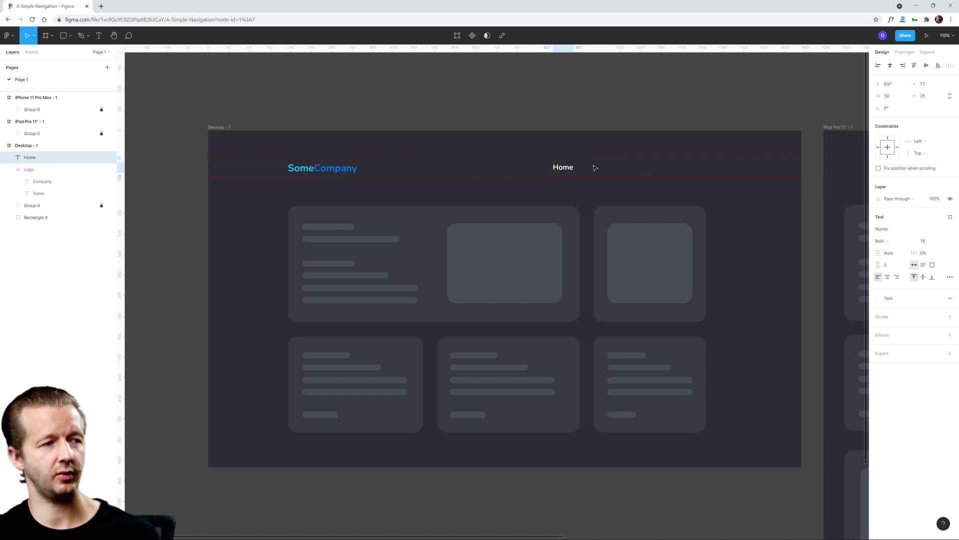
left_click(600, 171)
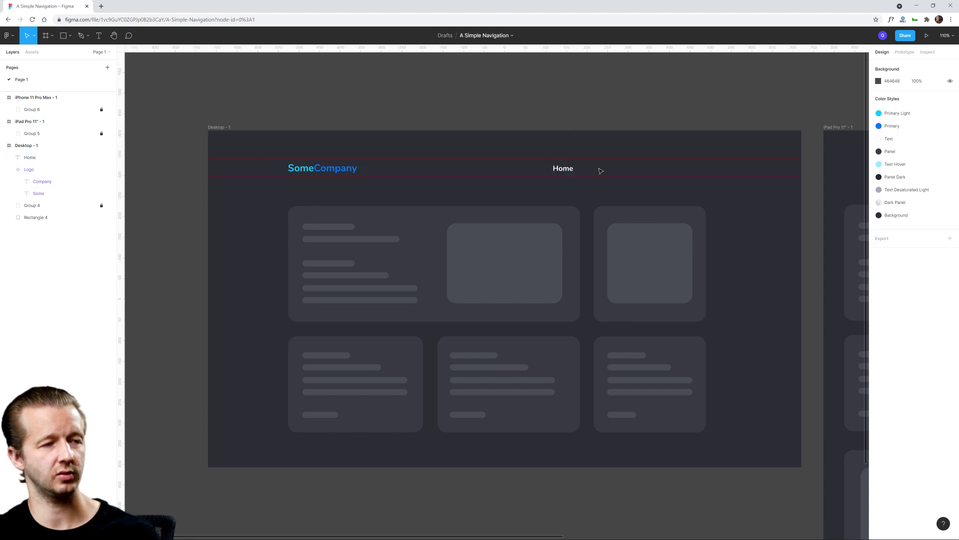
left_click(564, 169)
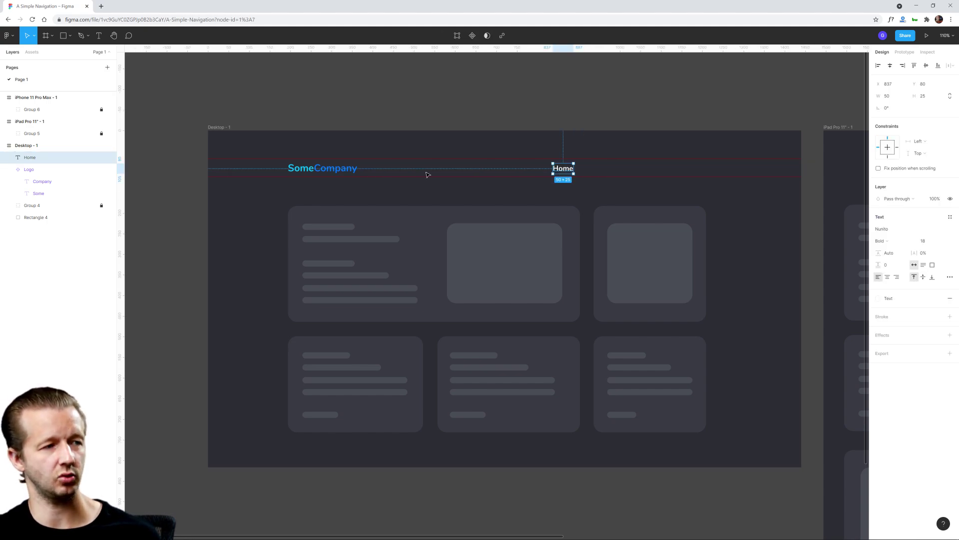
left_click(622, 165)
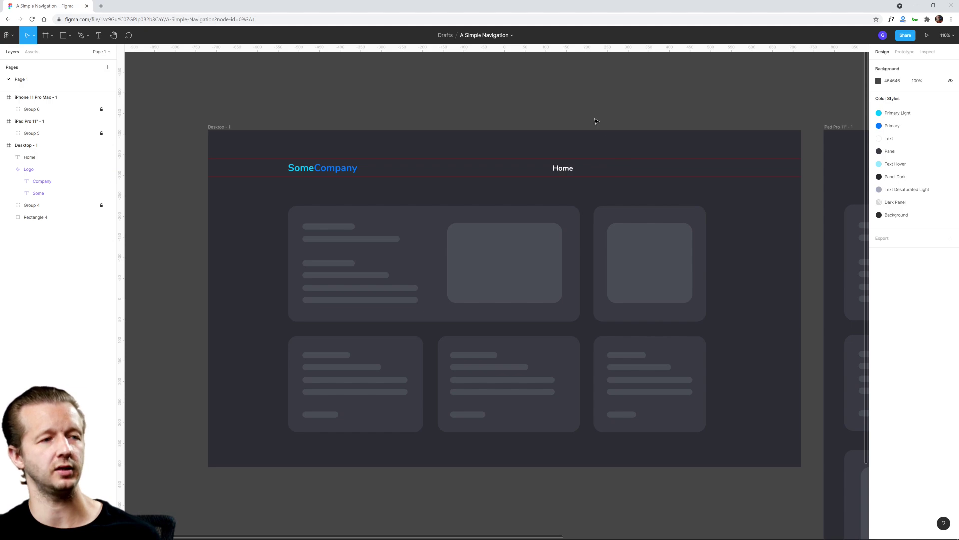
- Duplicate the "Home" text, place the copy level with it at X 931, and change its text to "Products"
left_click(561, 168)
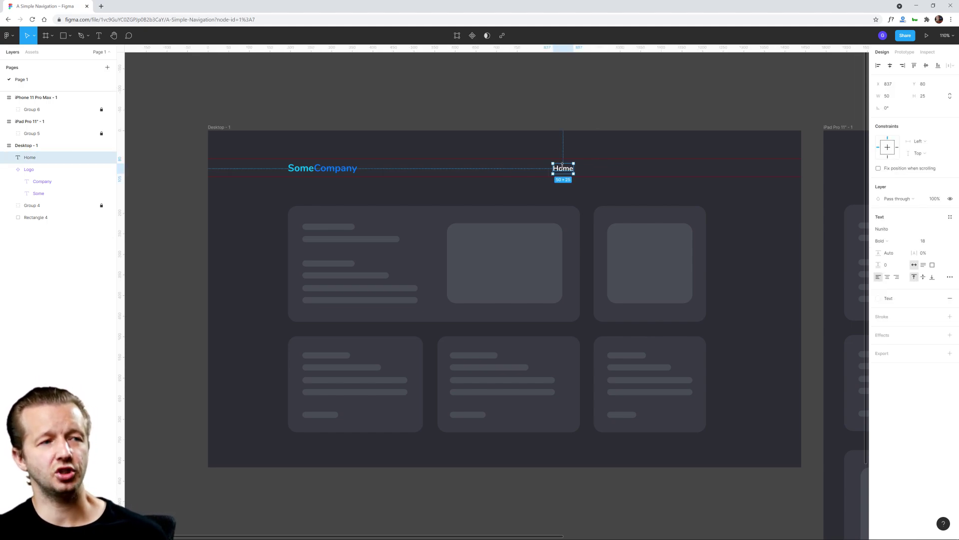
scroll(560, 168, "up", 5)
key("ctrl+d")
left_click_drag(562, 172, 631, 171)
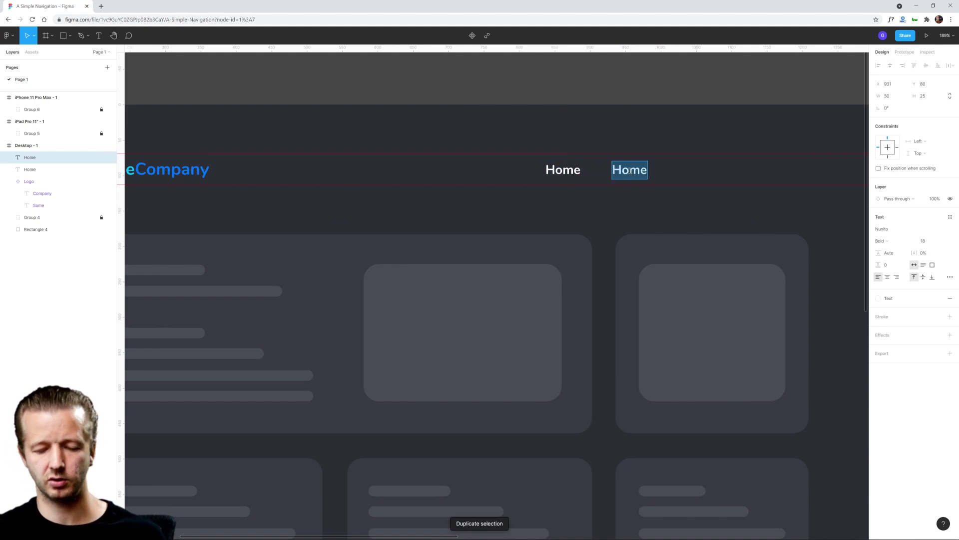
double_click(631, 171)
key("BackSpace")
type("Products")
key("Escape")
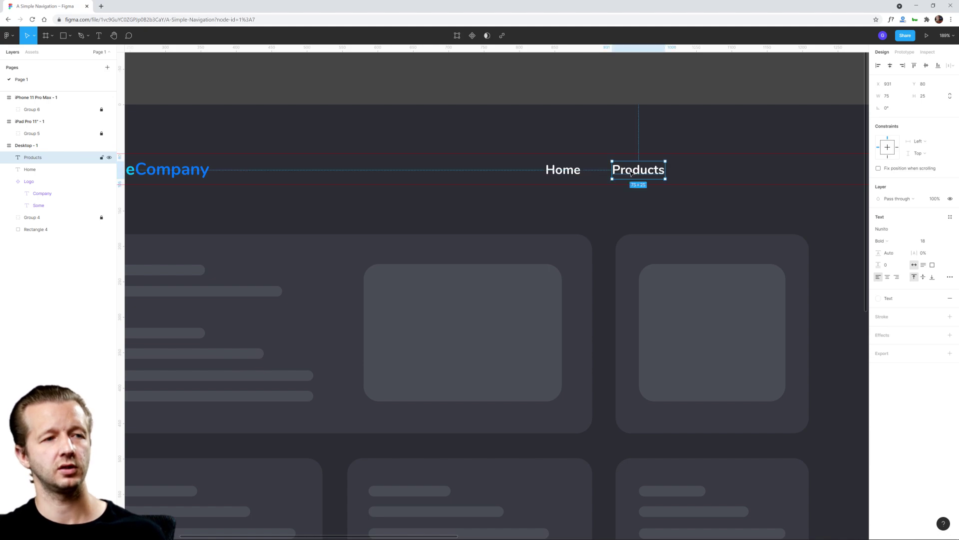
- Duplicate the "Products" text in place, keeping only one extra copy
left_click(716, 176)
left_click(648, 171)
key("ctrl+d")
key("ctrl+d")
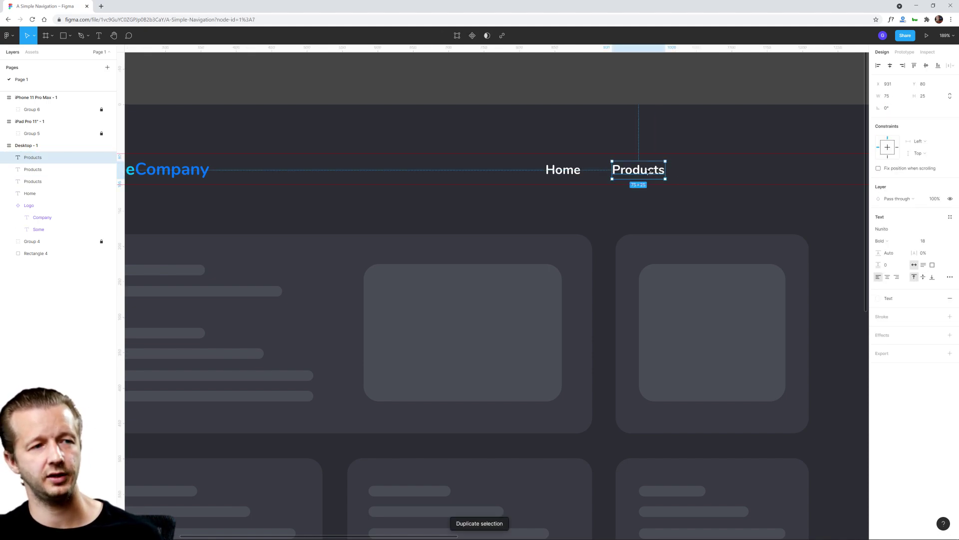
key("ctrl+z")
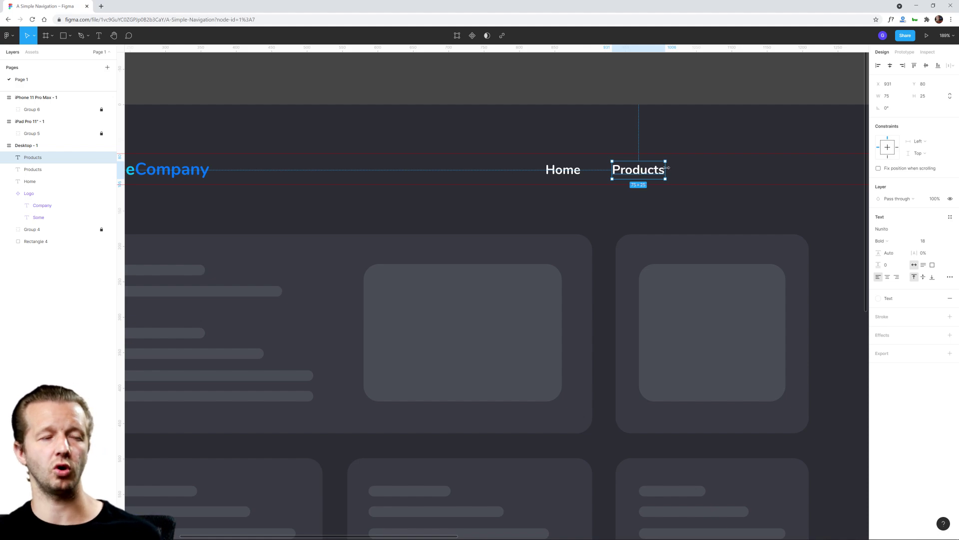
- Undo the duplication and creation of the "Products" text, back to the single "Home" text
scroll(695, 158, "down", 5)
scroll(711, 170, "up", 2)
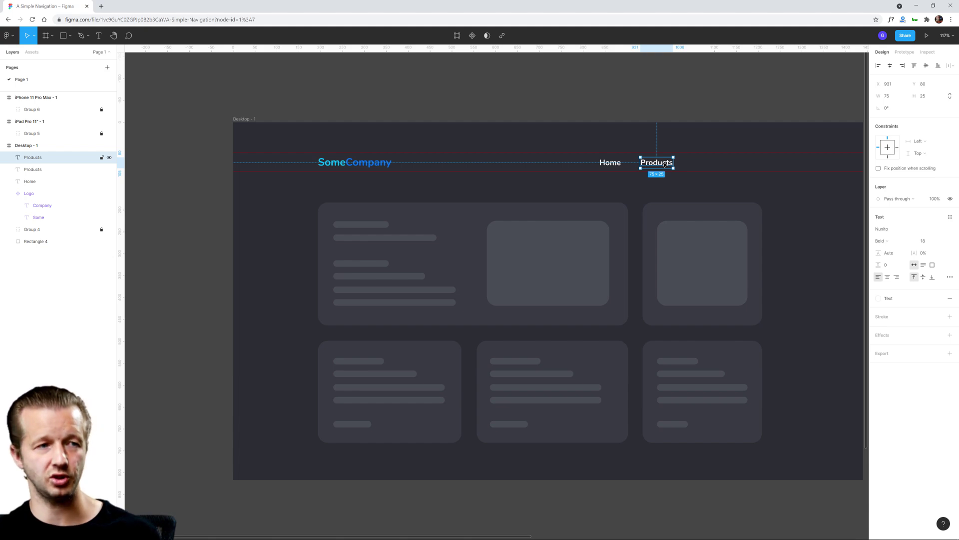
key("ctrl+z")
key("ctrl+z")
key("ctrl+z")
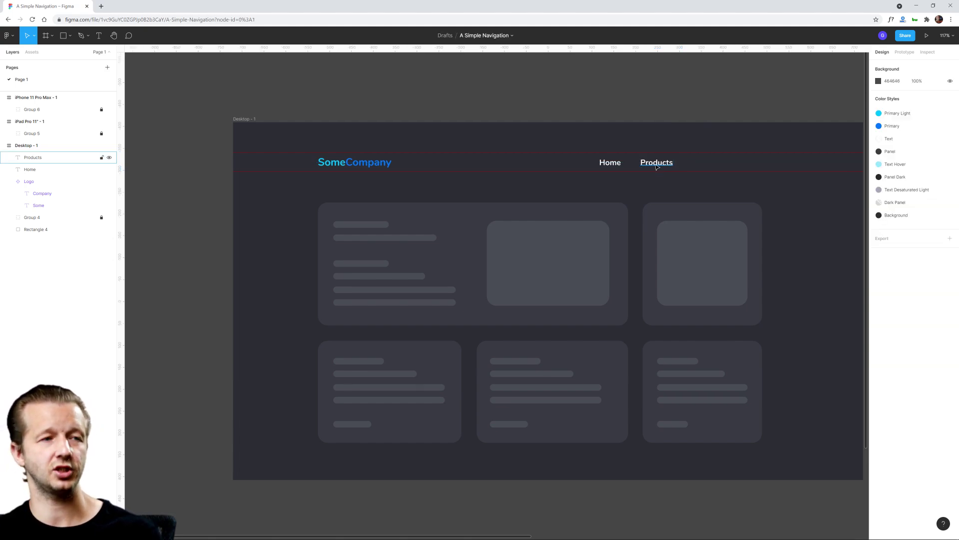
left_click(612, 165)
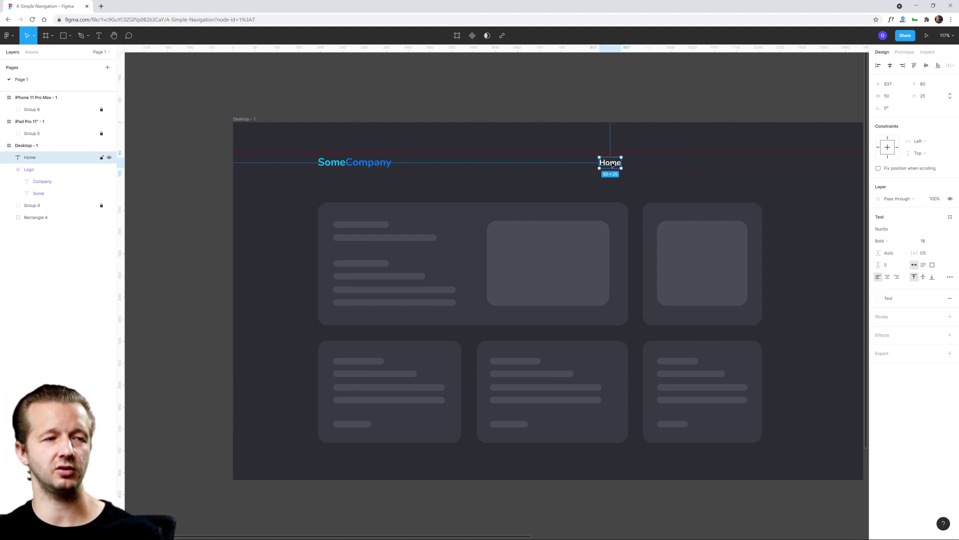
left_click(556, 165)
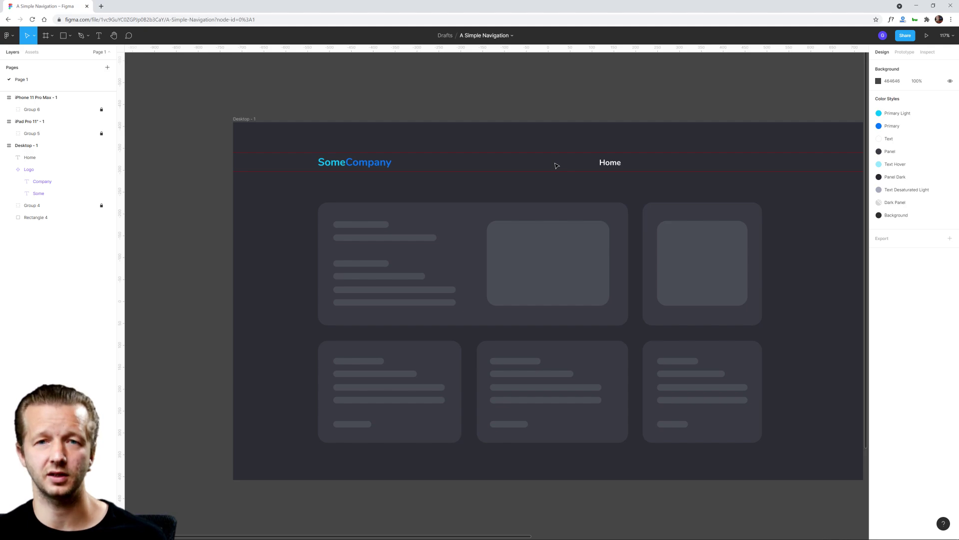
left_click(619, 165)
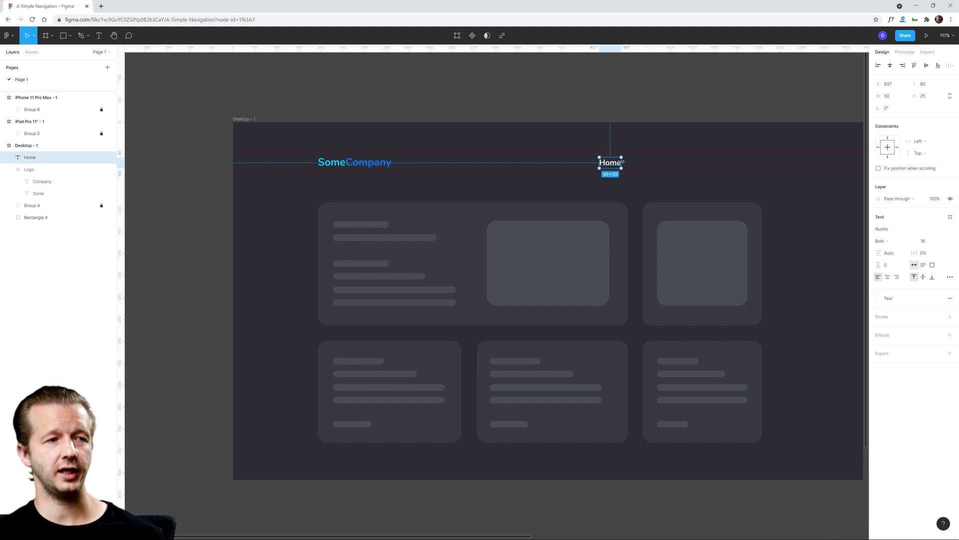
left_click(638, 162)
- Draw an 89 × 44 rectangle around the "Home" text between the two guides and move it beneath the text
scroll(639, 163, "up", 6)
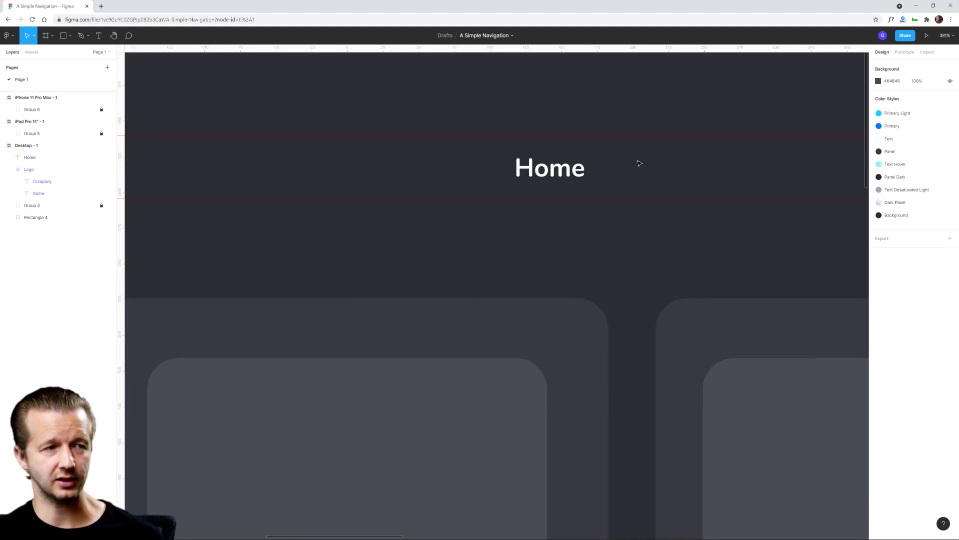
scroll(639, 163, "right", 3)
scroll(576, 178, "up", 2)
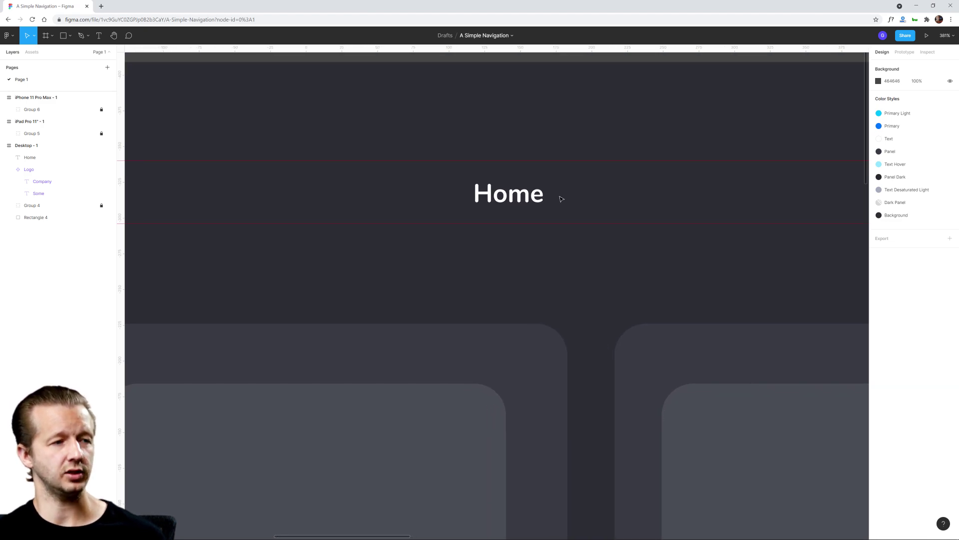
left_click(525, 199)
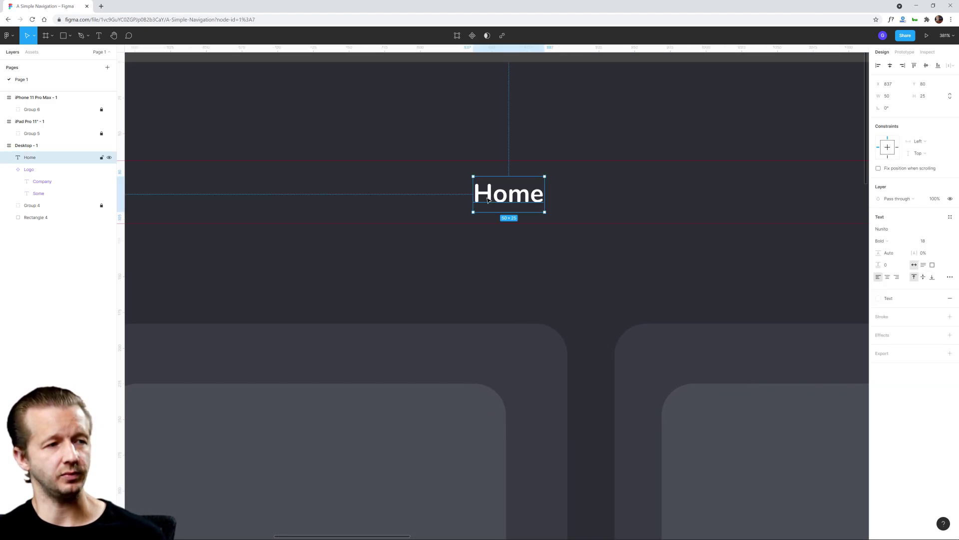
left_click(452, 194)
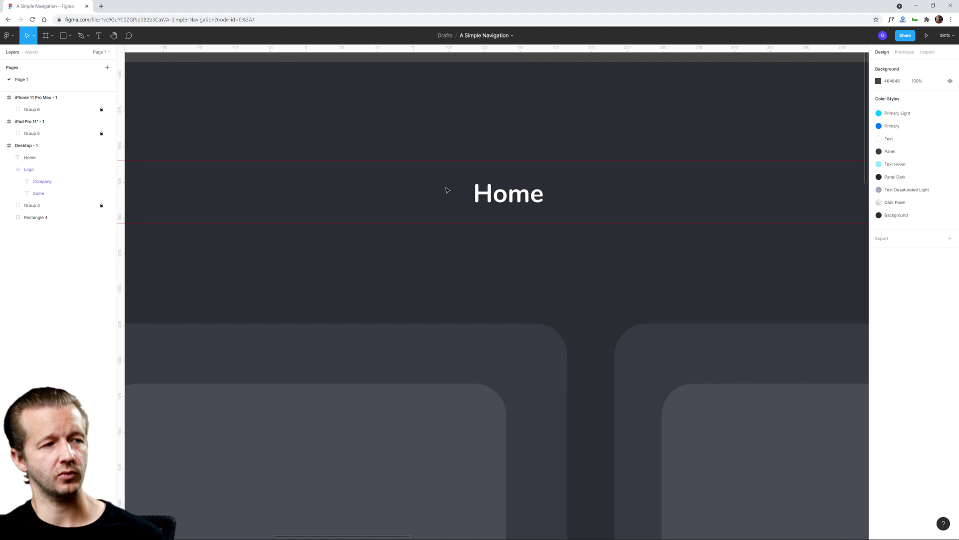
left_click(513, 200)
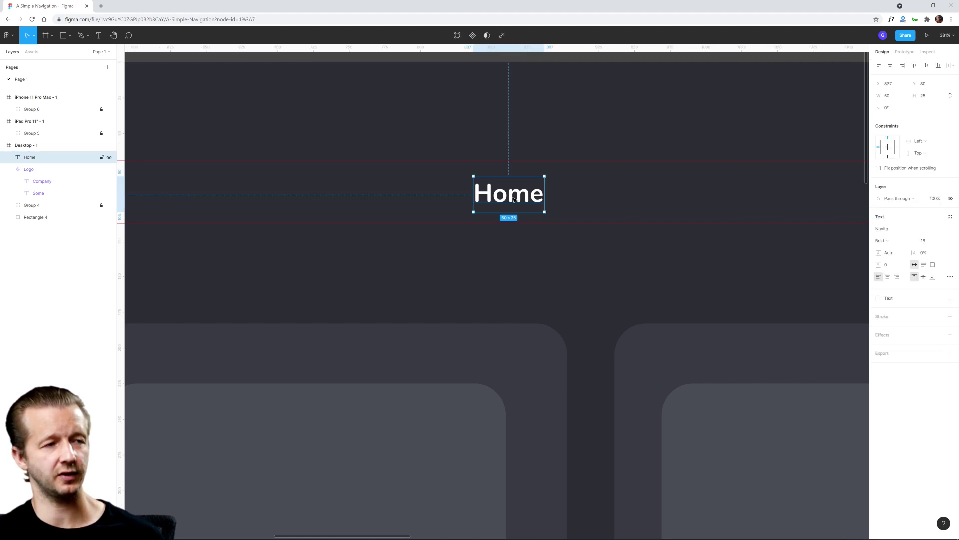
left_click(417, 191)
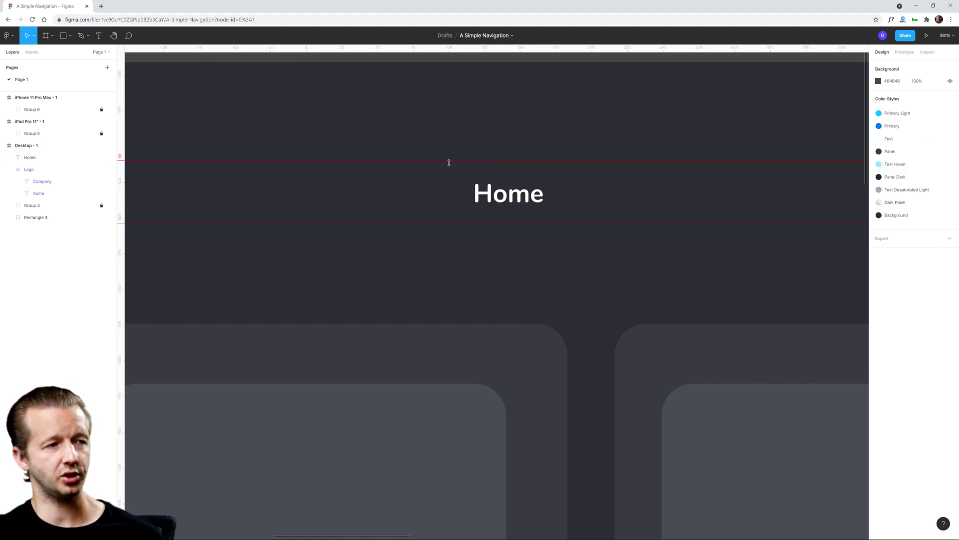
left_click(46, 35)
left_click(63, 36)
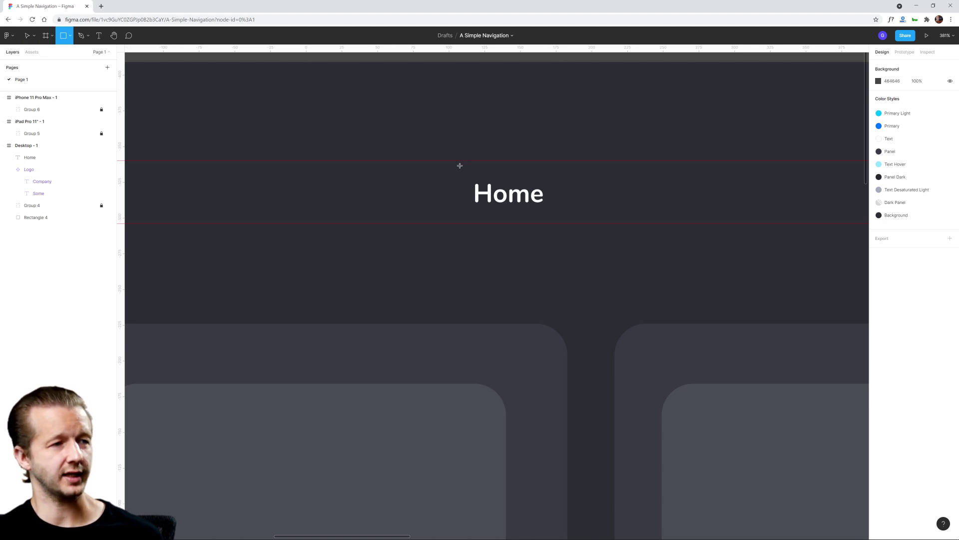
left_click_drag(446, 161, 574, 226)
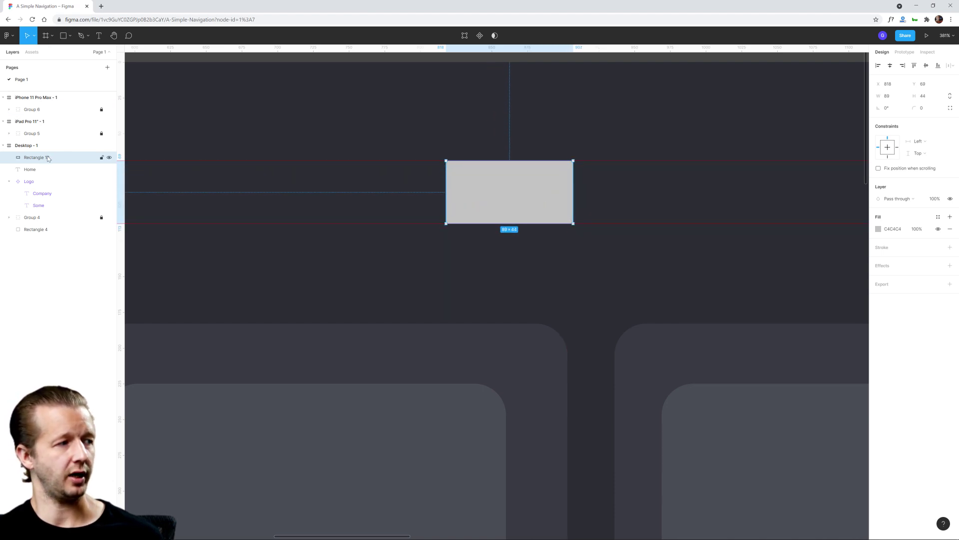
left_click_drag(50, 157, 49, 176)
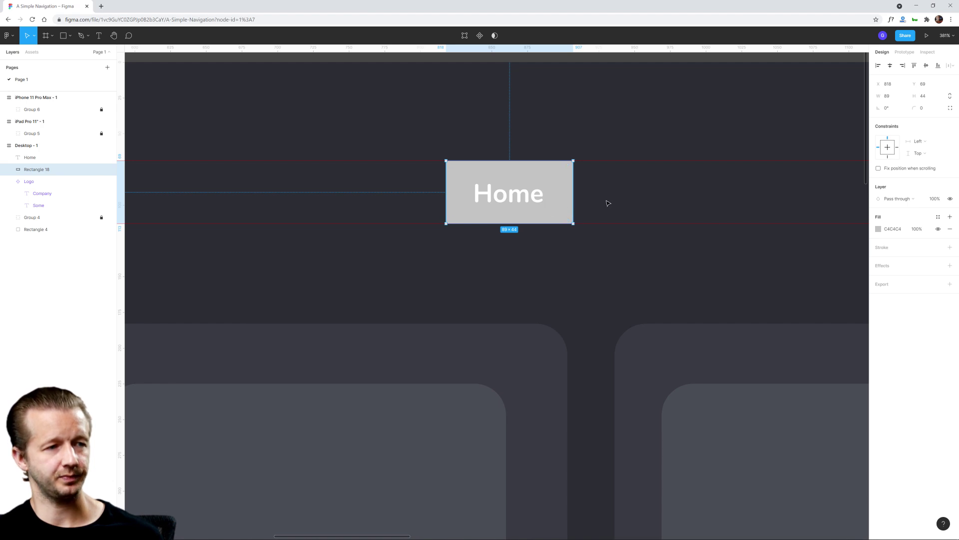
- Remove the rectangle's fill and combine it with the "Home" text into an auto layout frame
left_click(950, 230)
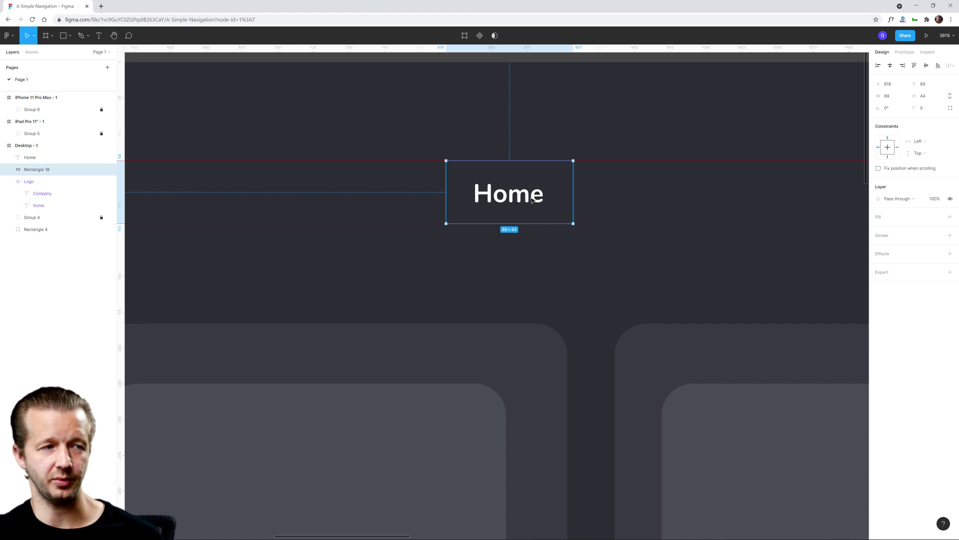
left_click(532, 200, "shift")
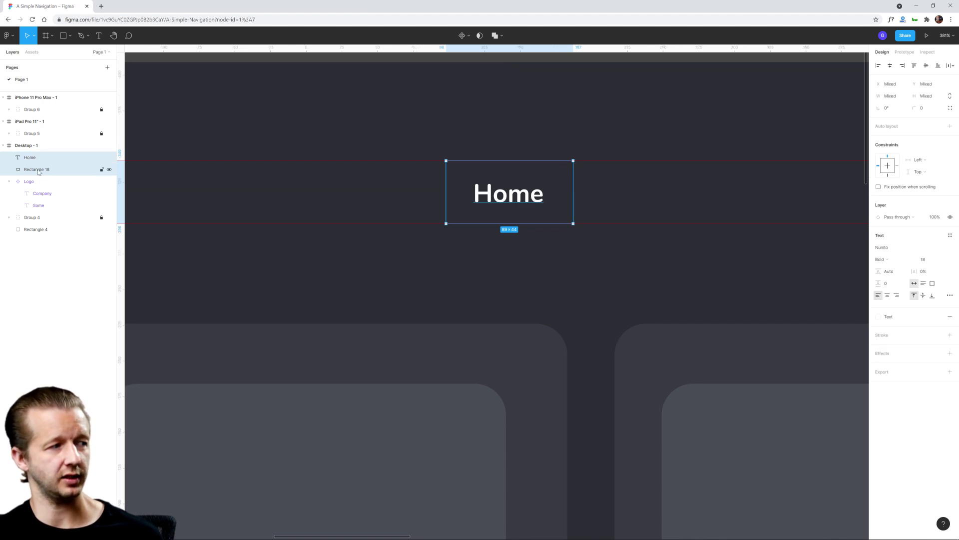
right_click(518, 201)
mouse_move(520, 203)
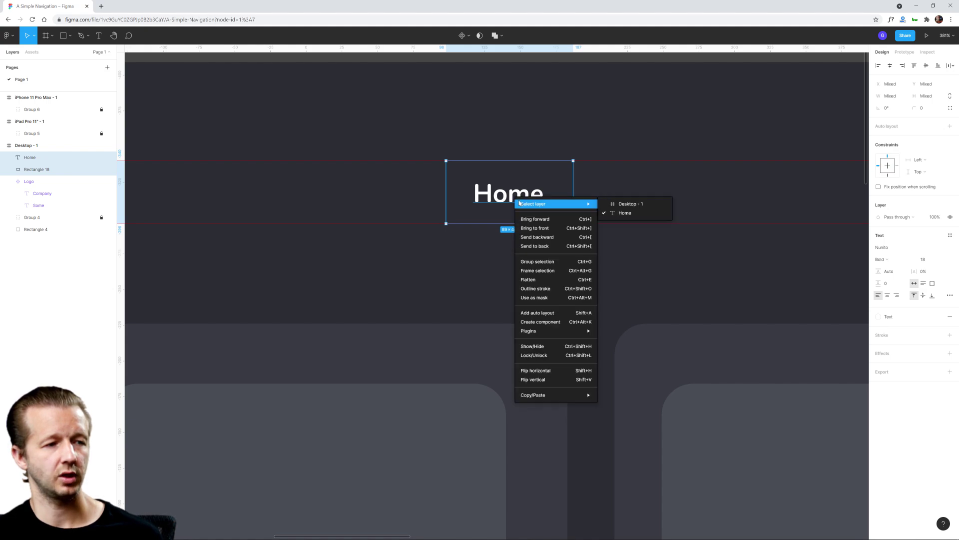
left_click(539, 312)
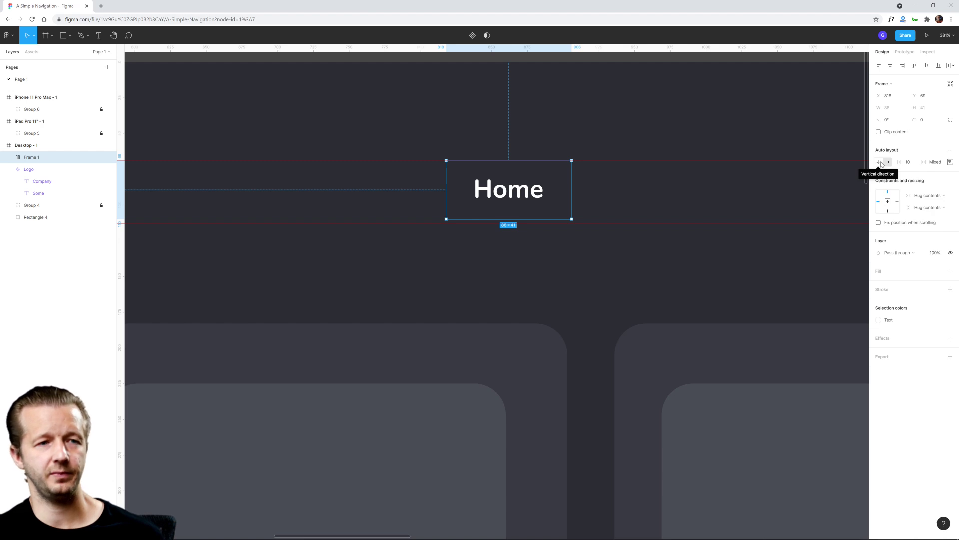
- Set the top and bottom padding of the "Home" auto layout frame to 9
left_click(912, 165)
key("Up")
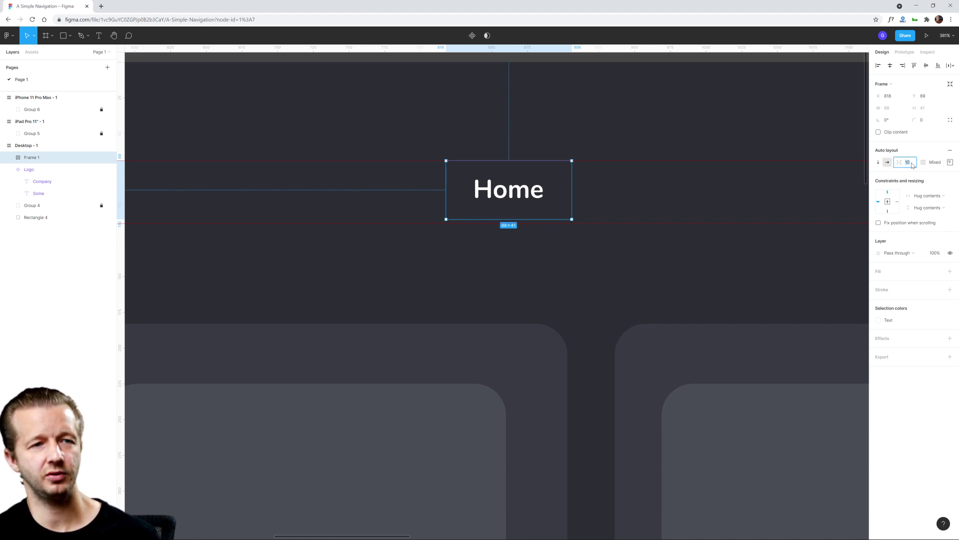
left_click(938, 165)
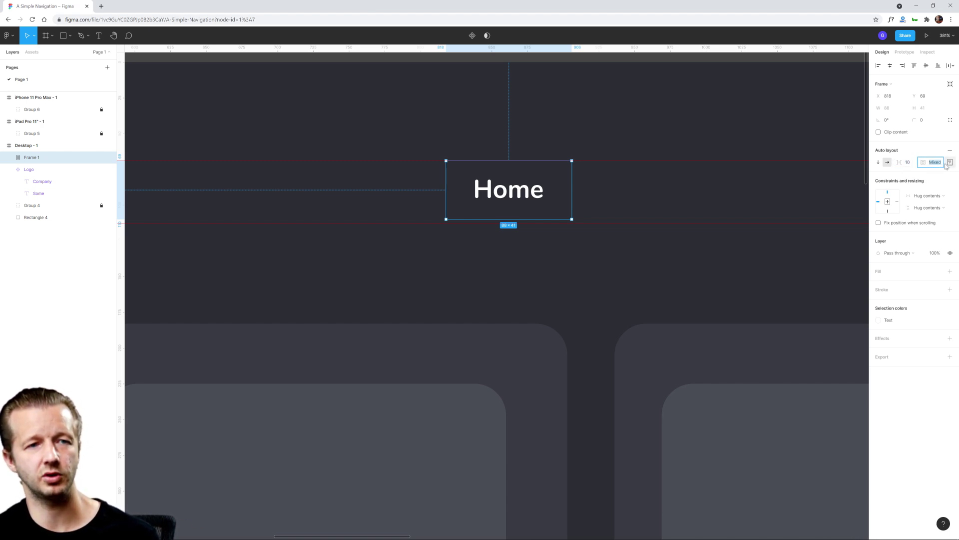
left_click(949, 163)
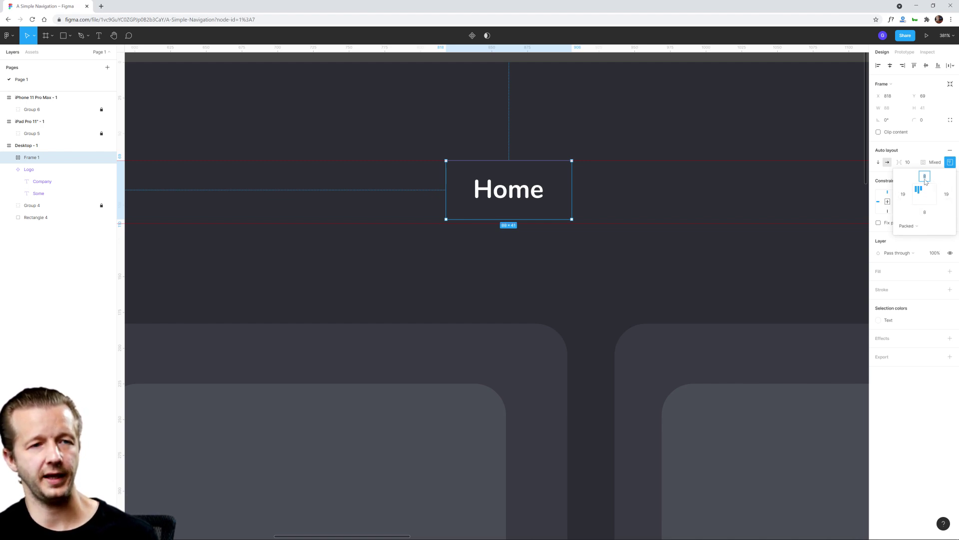
key("Up")
key("Up")
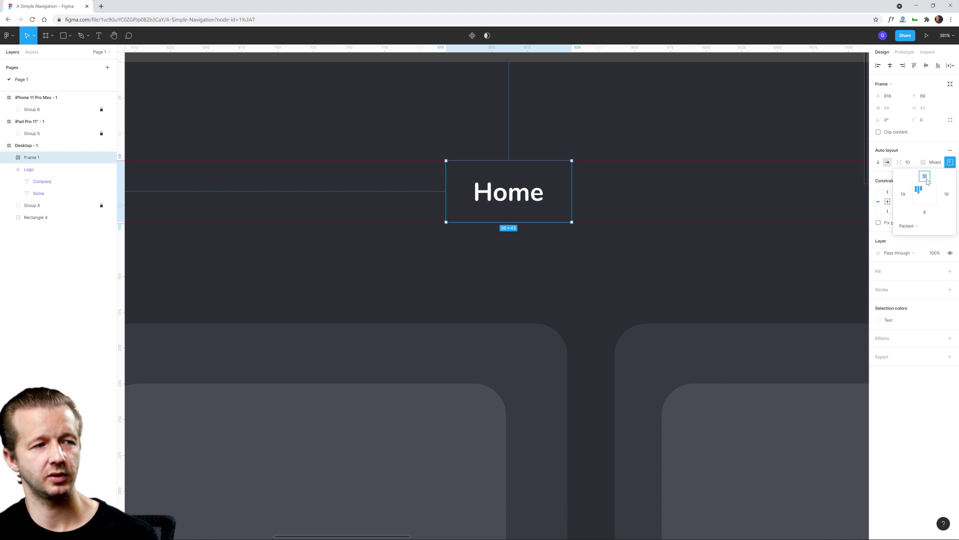
key("Down")
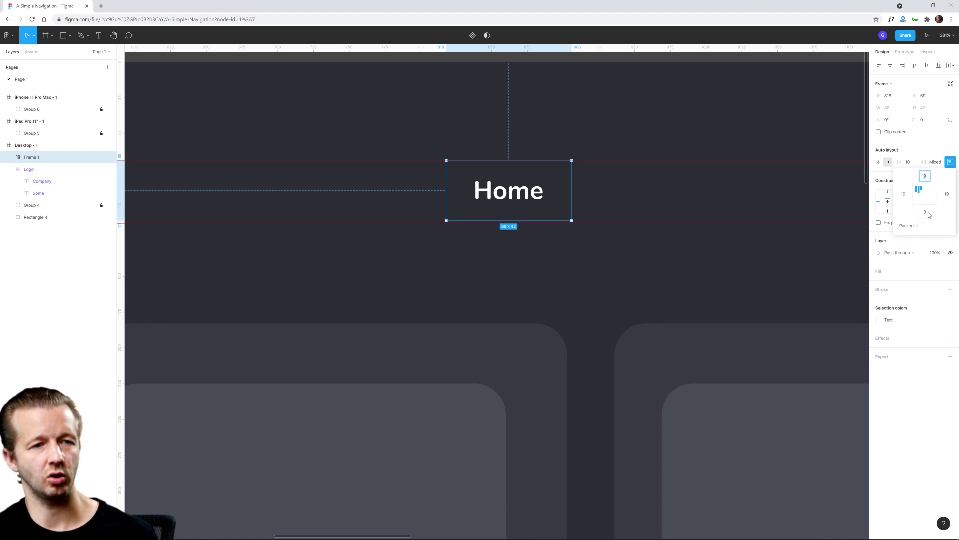
left_click(925, 212)
key("Up")
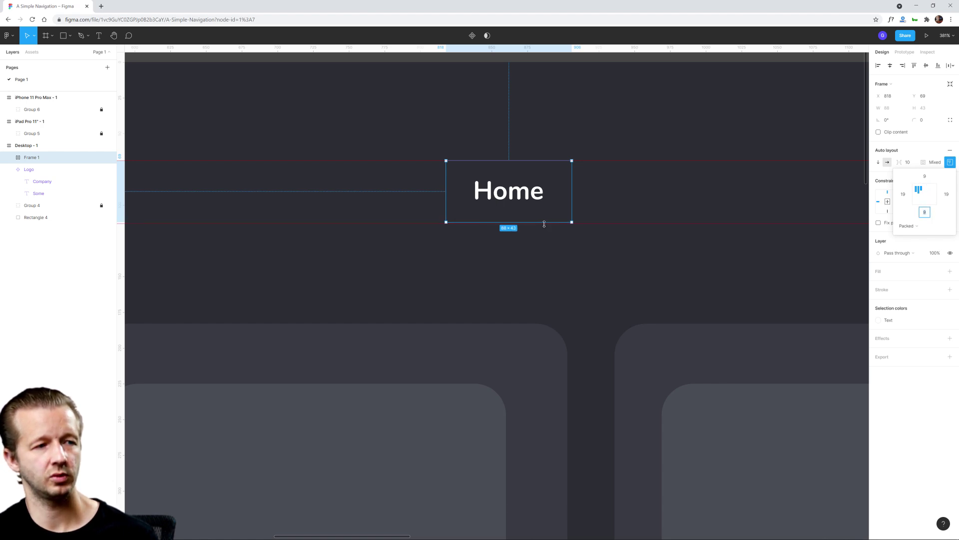
- Extend the "Home" frame's height to 44 to meet the lower guide and set its top padding to 11
left_click_drag(542, 222, 546, 224)
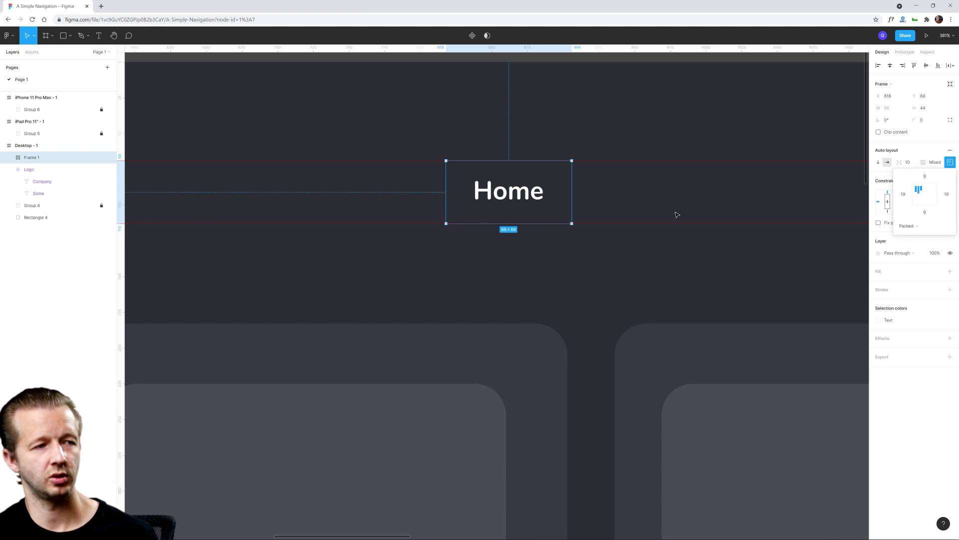
left_click(924, 176)
key("Up")
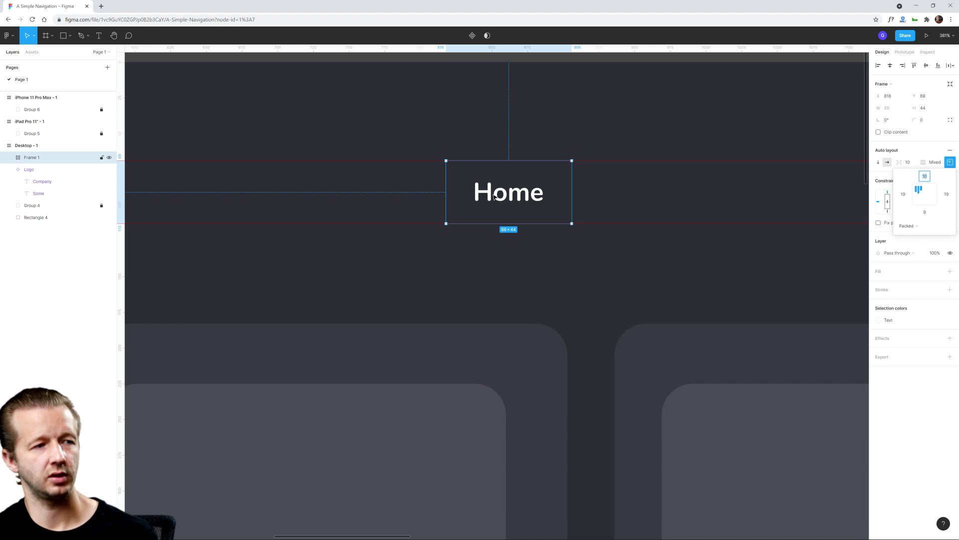
key("Up")
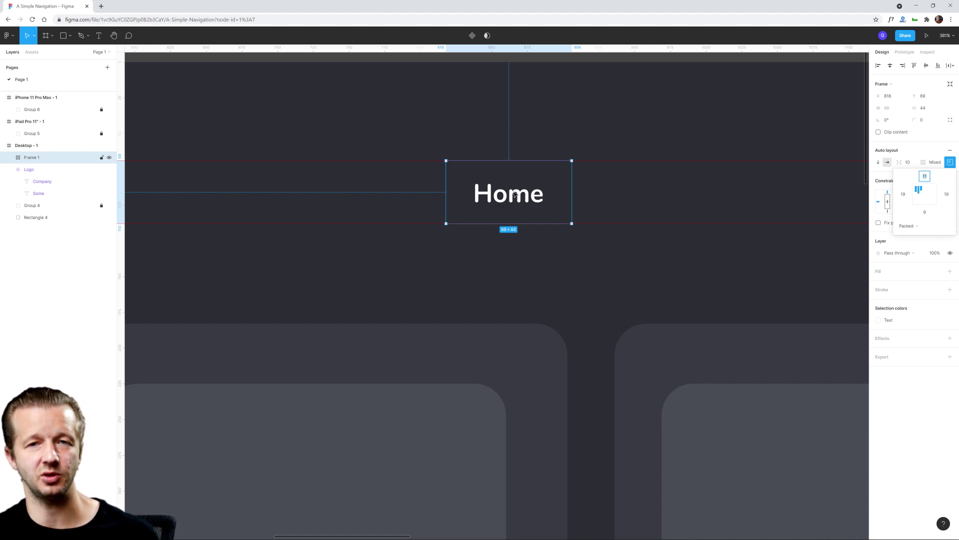
- Turn the "Home" auto layout frame into a component and add a second variant to it
scroll(600, 196, "down", 3)
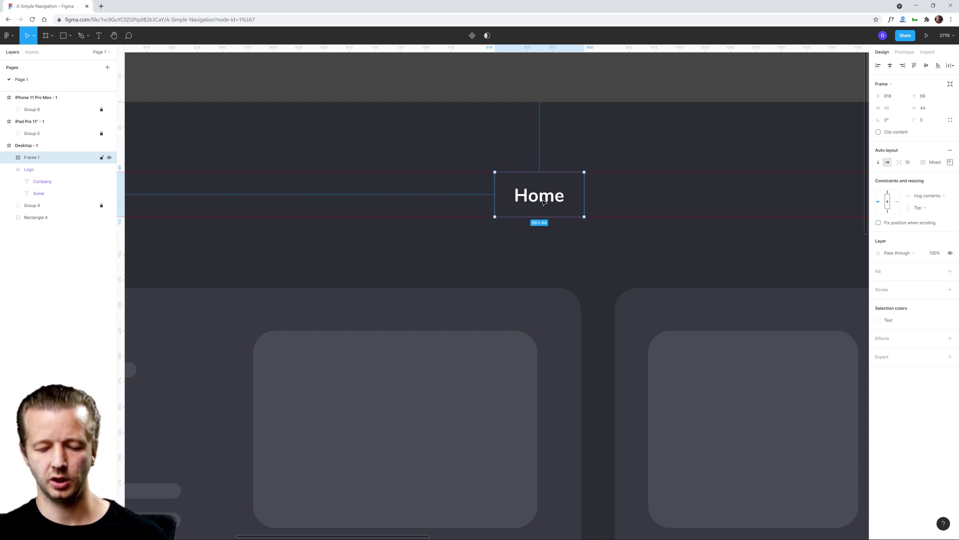
key("alt")
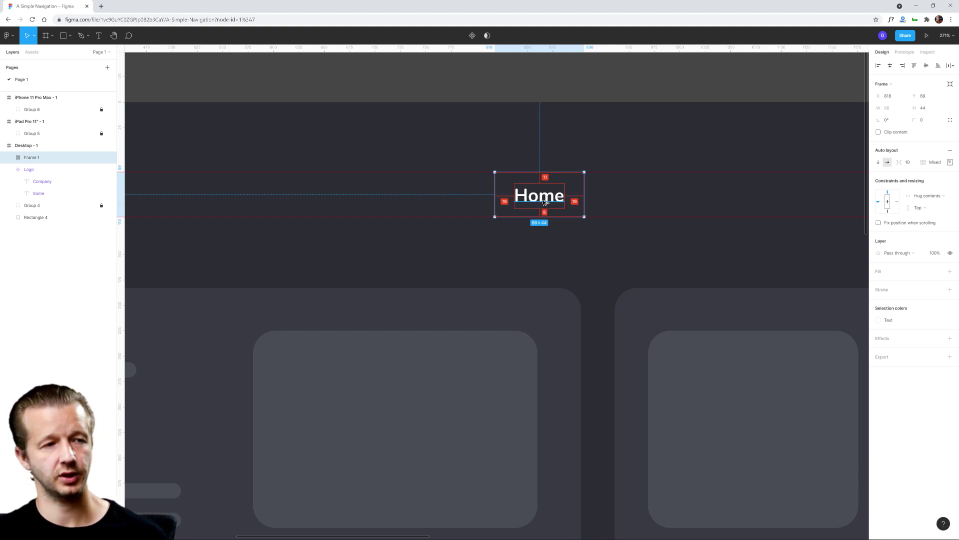
key("ctrl+alt+k")
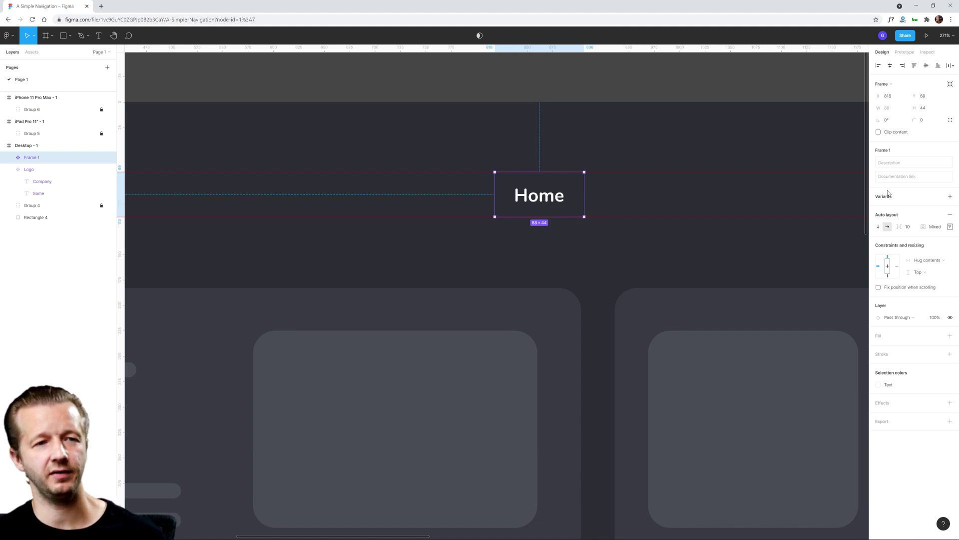
left_click(951, 197)
left_click(675, 152)
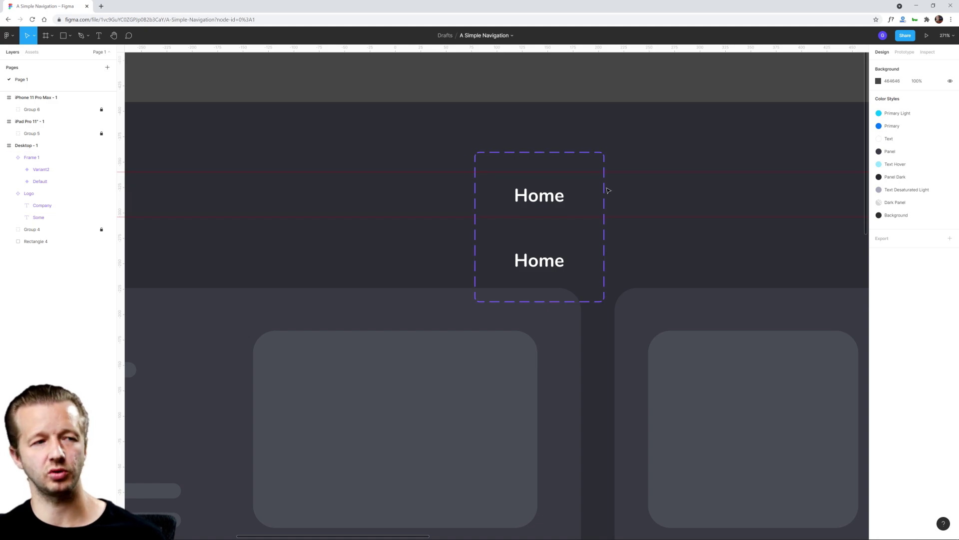
- Move the "Home" component set out of the desktop frame onto the empty canvas above it
scroll(616, 142, "down", 3)
scroll(616, 142, "down", 2)
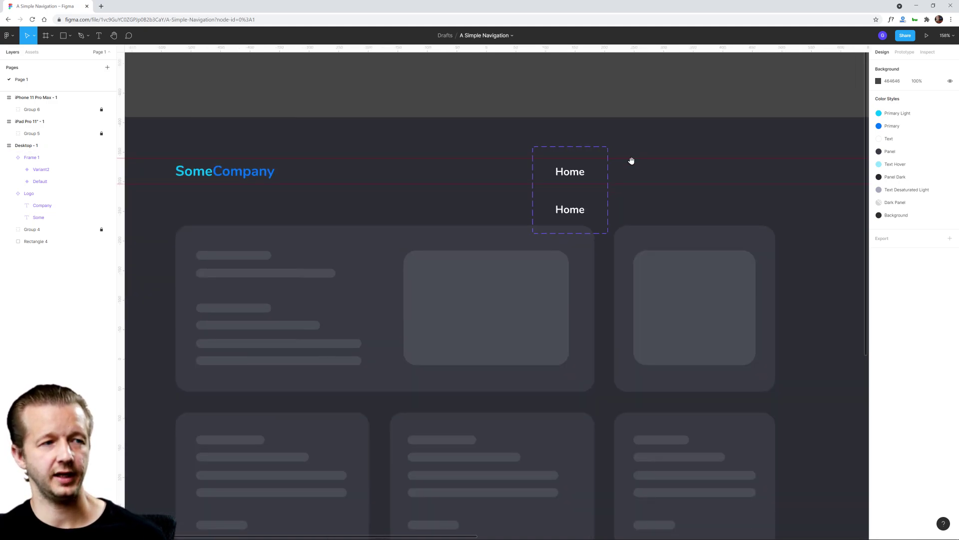
scroll(632, 160, "up", 2)
left_click(578, 206)
left_click_drag(578, 207, 448, 75)
scroll(552, 144, "up", 1)
scroll(553, 145, "up", 1)
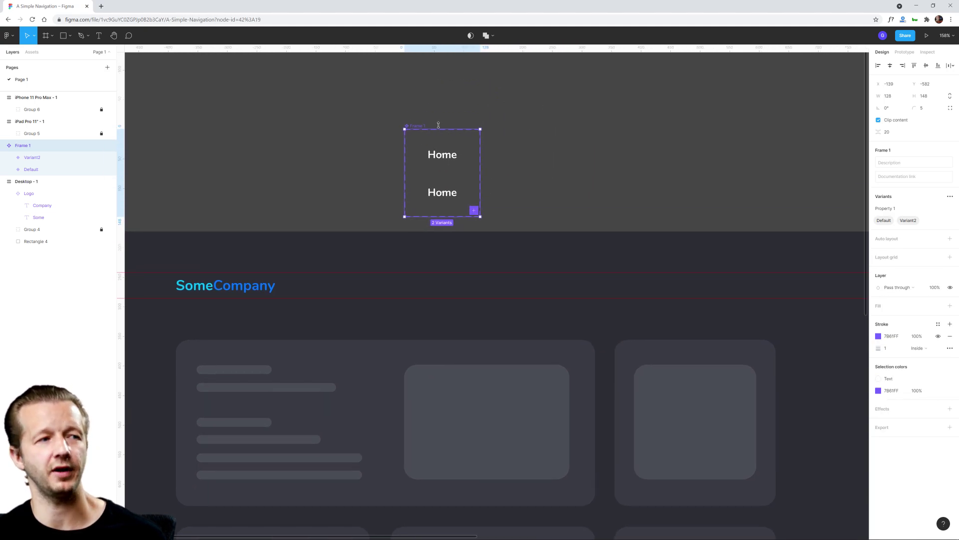
left_click_drag(422, 128, 428, 121)
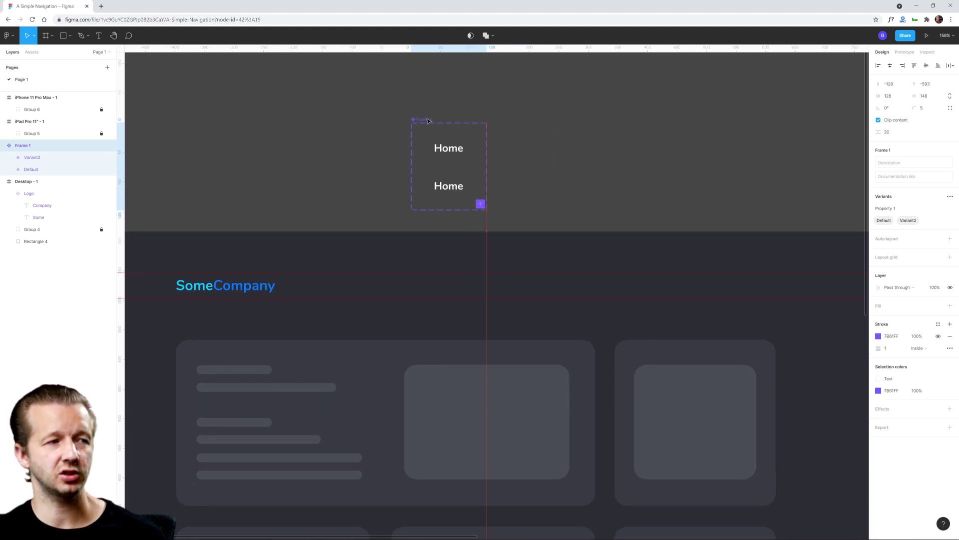
left_click(550, 149)
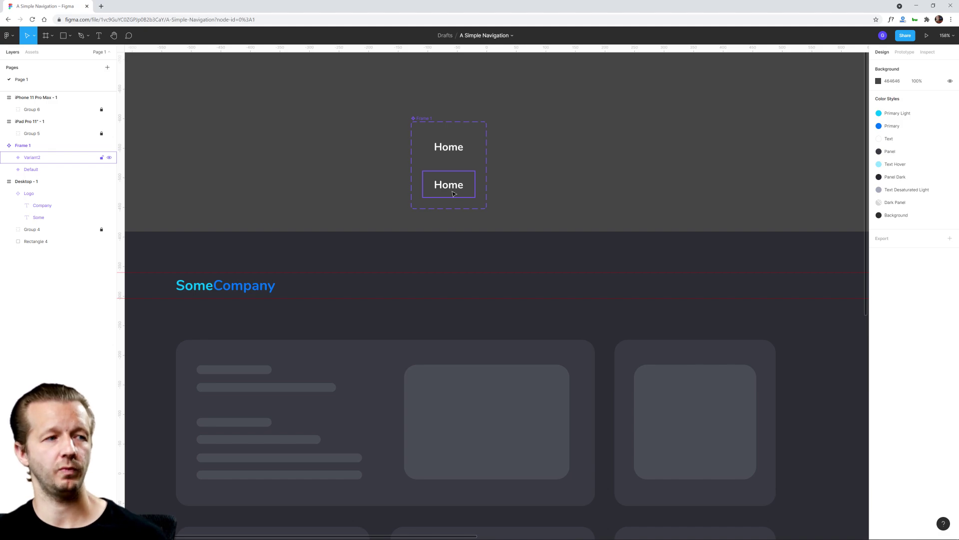
- Rename the second "Home" variant's Property 1 value as Hover
left_click(450, 157)
left_click(456, 188)
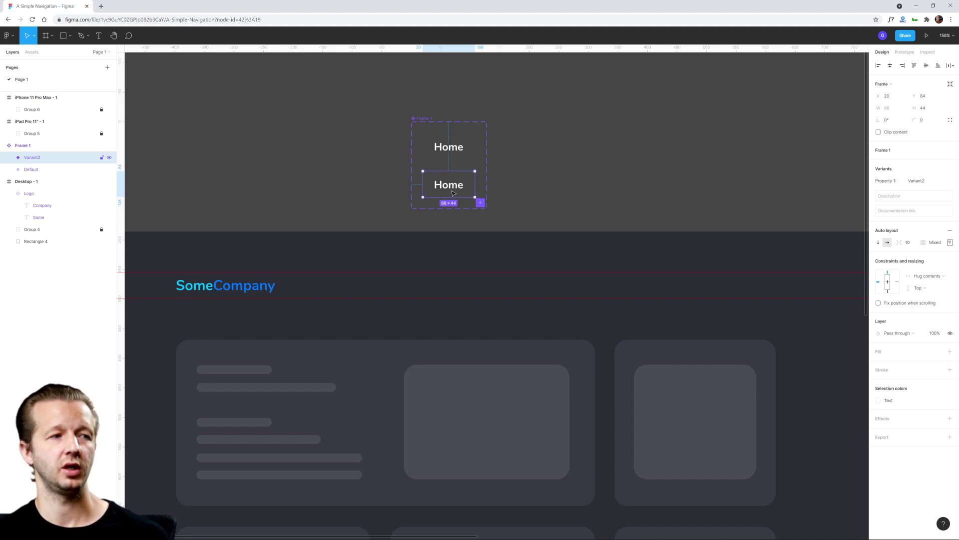
left_click(455, 151)
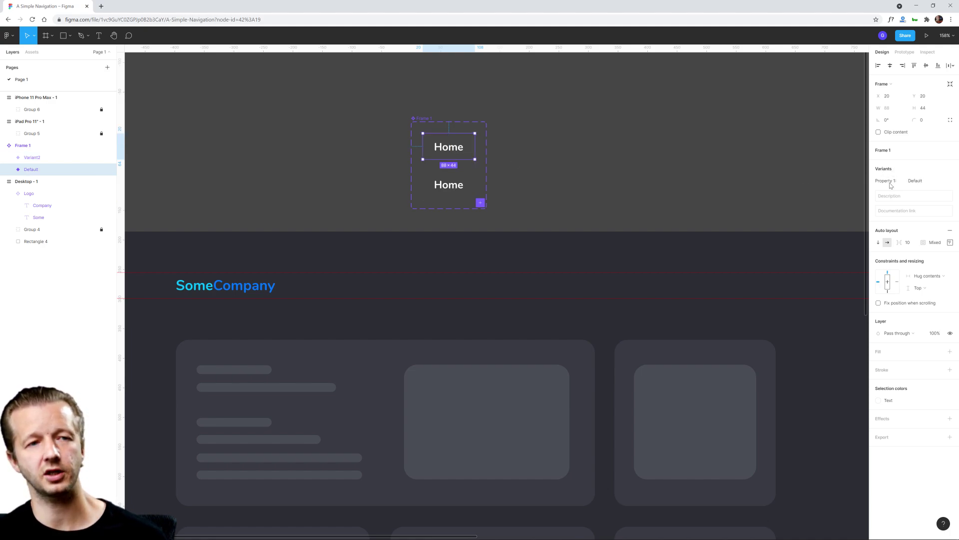
left_click(926, 182)
double_click(925, 182)
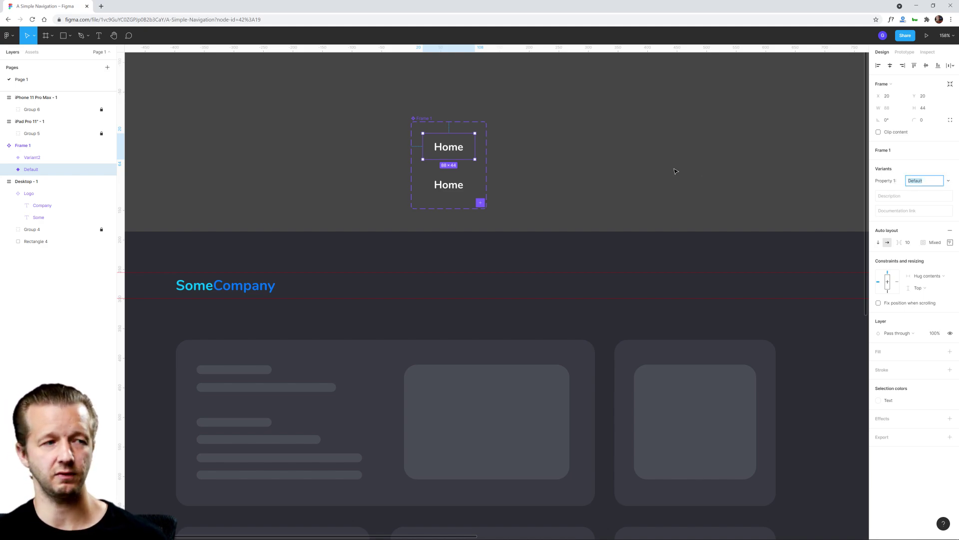
left_click(50, 157)
double_click(922, 183)
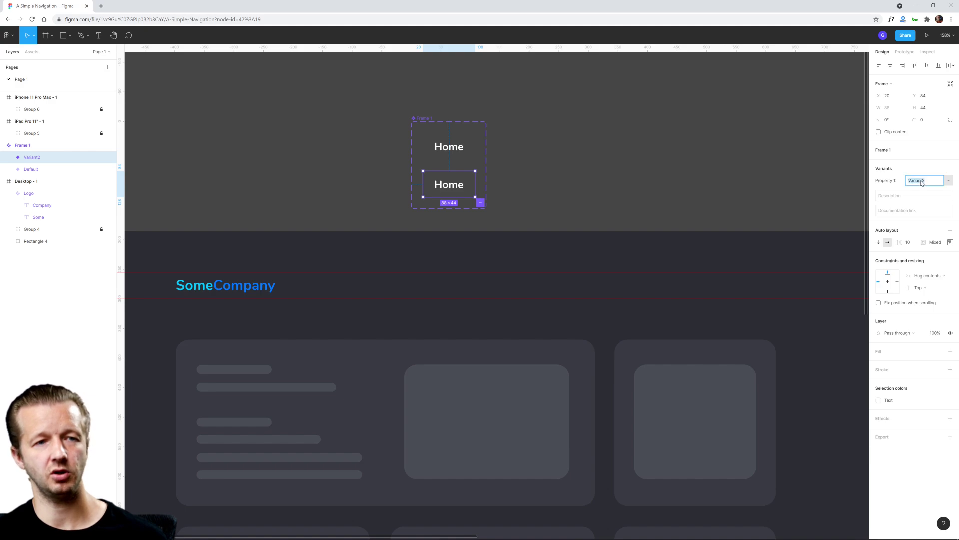
type("Hover")
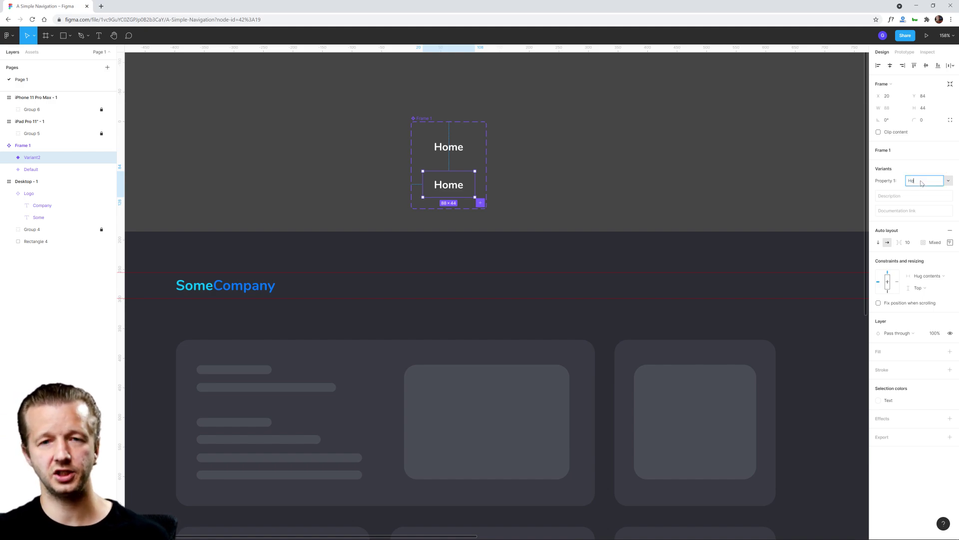
key("Return")
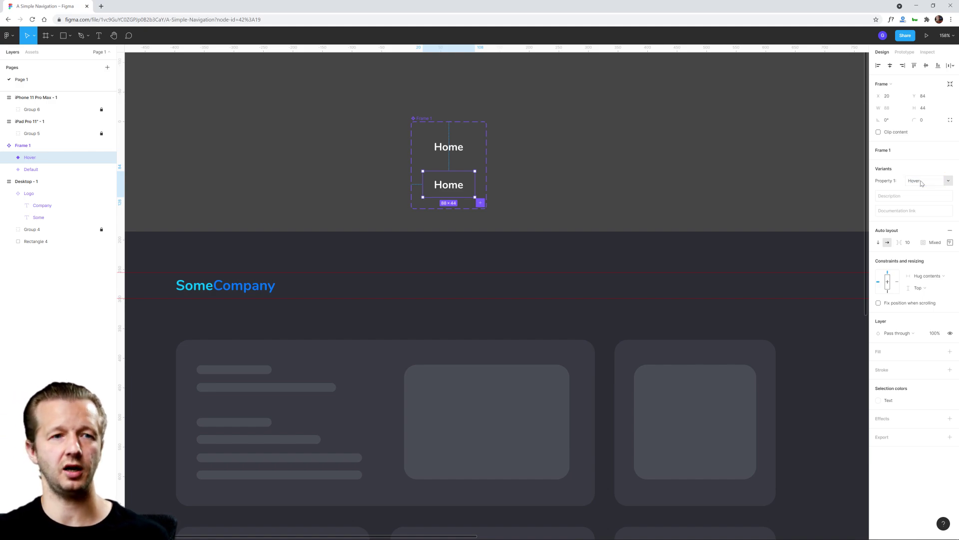
left_click(524, 182)
- Add a fill to the Hover variant's frame and apply the Panel Dark color style
left_click(445, 187)
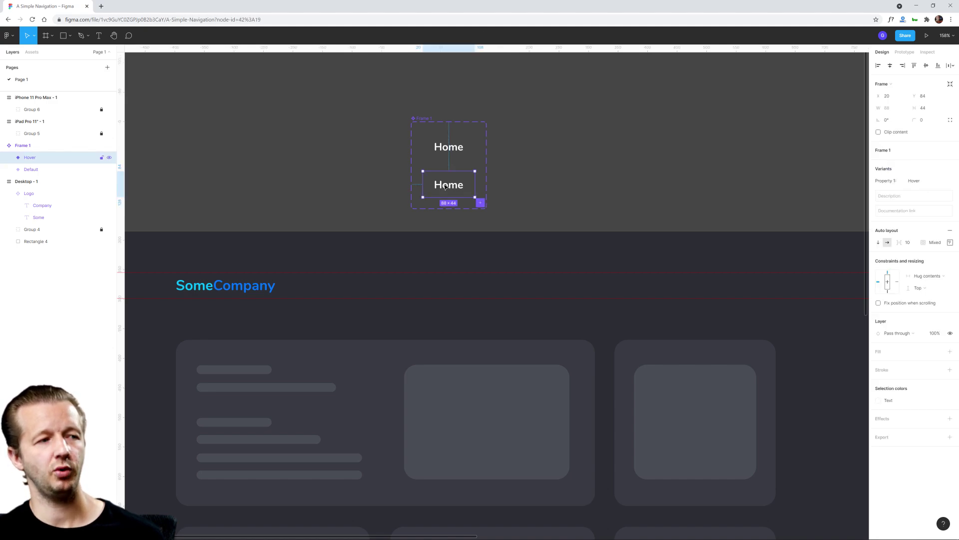
left_click(445, 186)
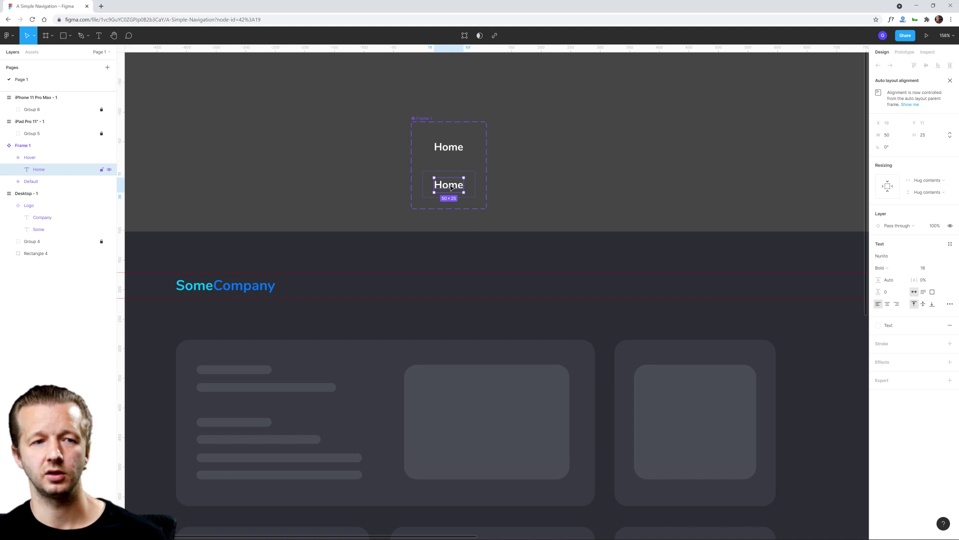
left_click(460, 173)
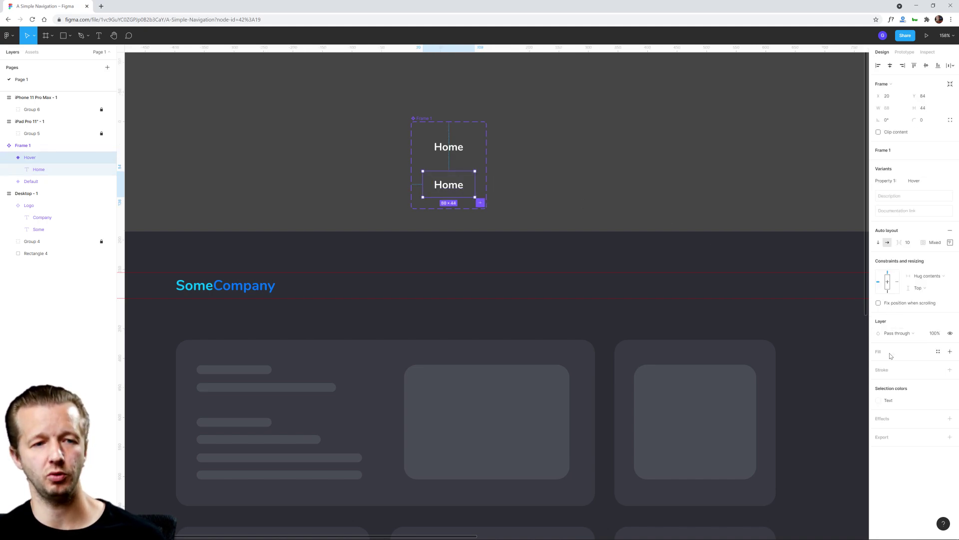
left_click(950, 352)
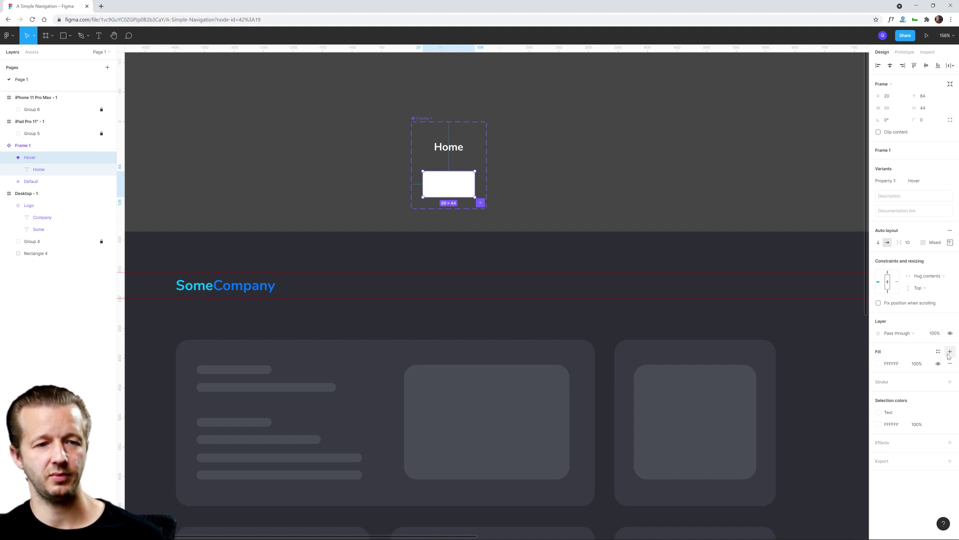
left_click(938, 352)
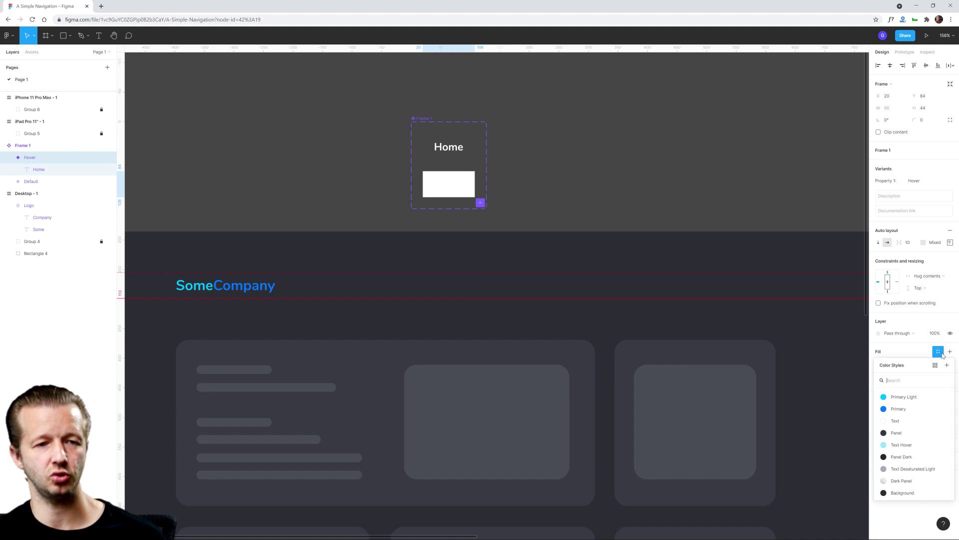
left_click(901, 456)
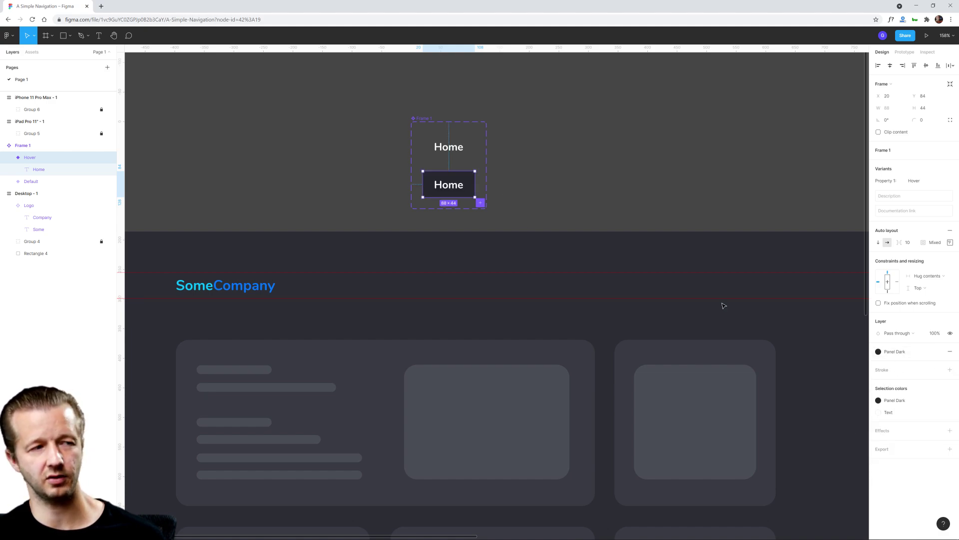
left_click(525, 200)
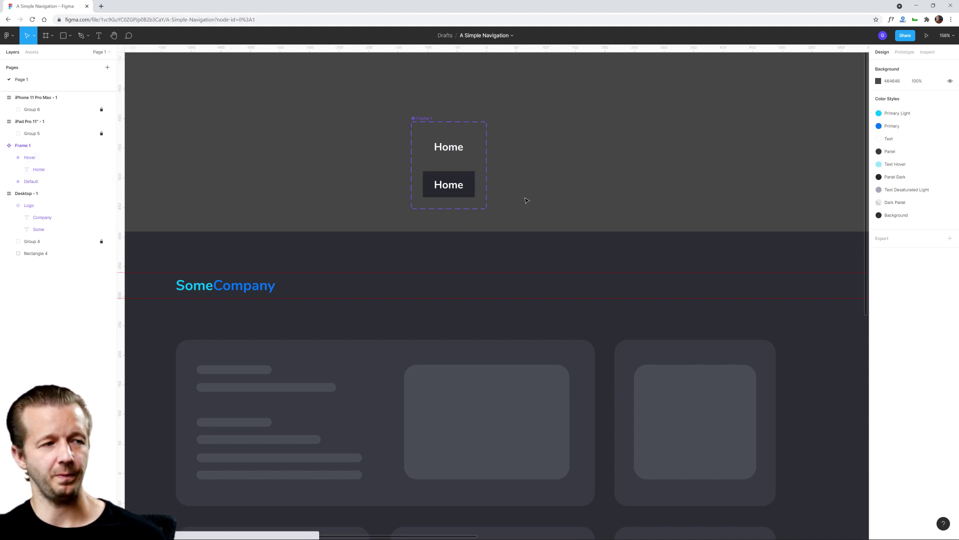
- Create a prototype connection from the Default "Home" variant to the Hover variant
left_click(460, 185)
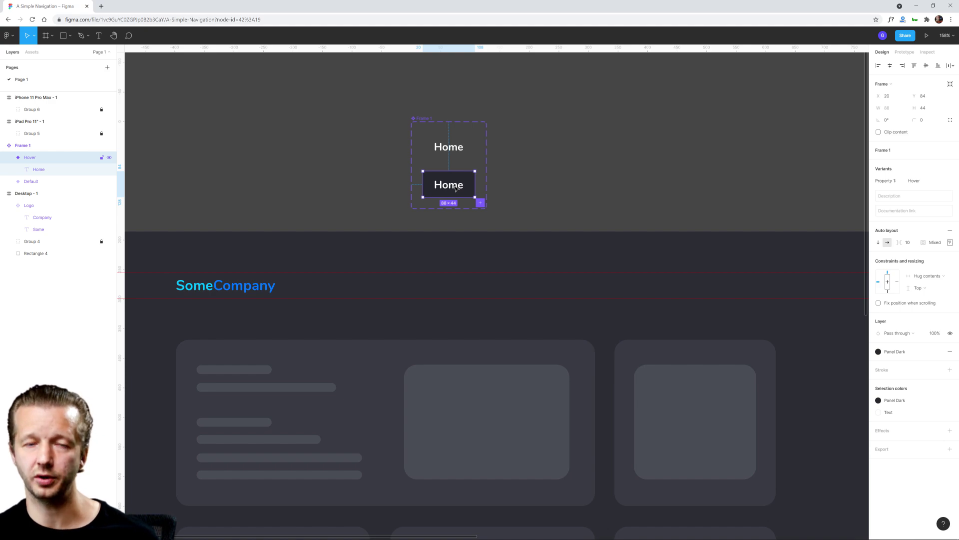
left_click(467, 154)
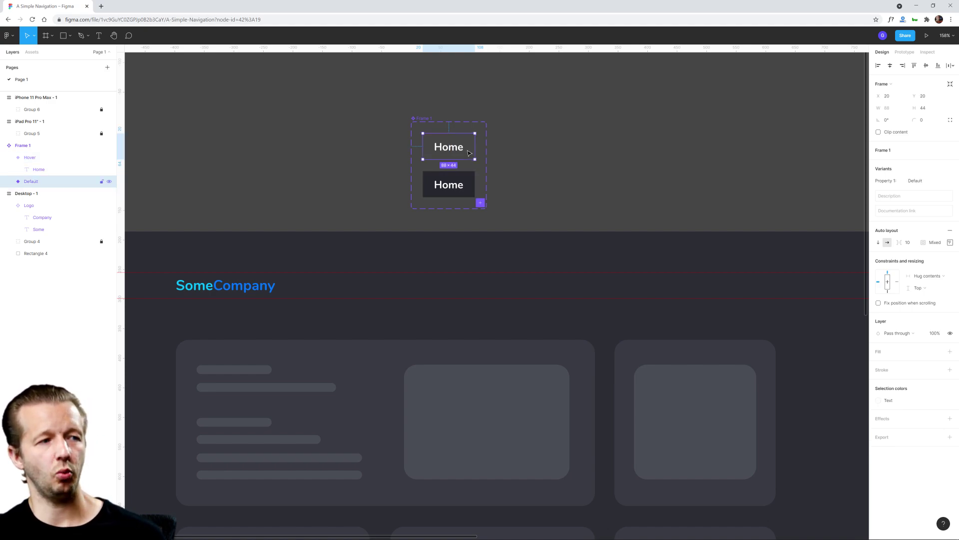
left_click(452, 192)
left_click(454, 156)
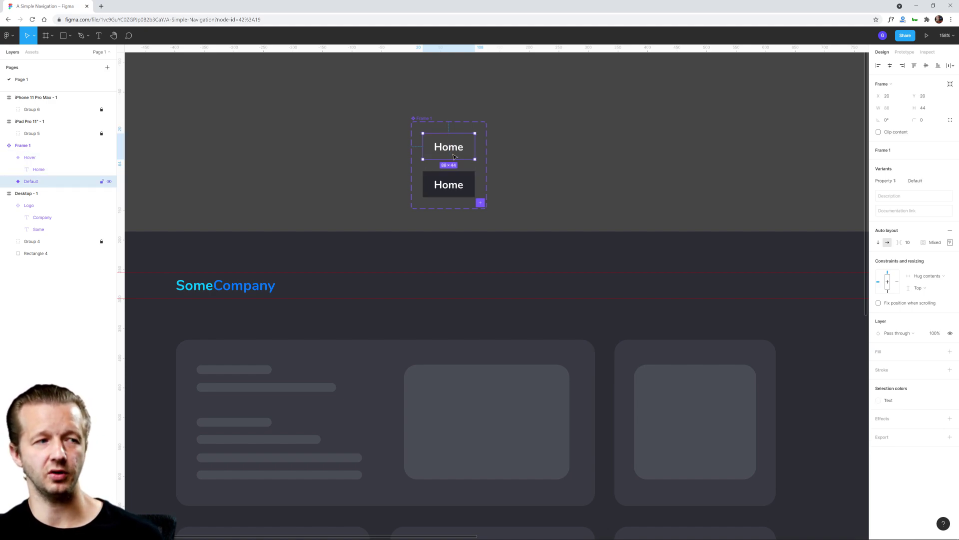
left_click(905, 53)
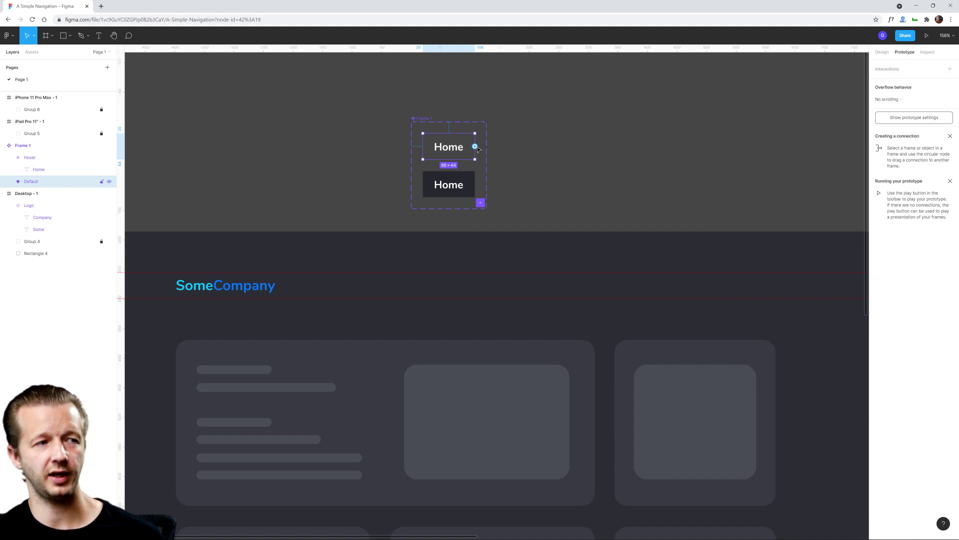
left_click_drag(475, 146, 480, 187)
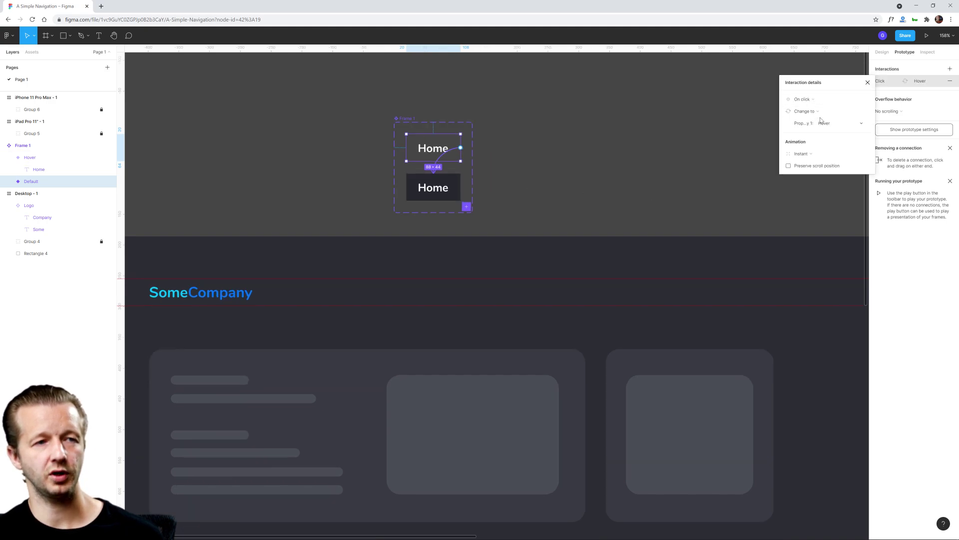
- Set the Default variant's interaction to trigger While hovering, with an Instant animation
left_click(811, 102)
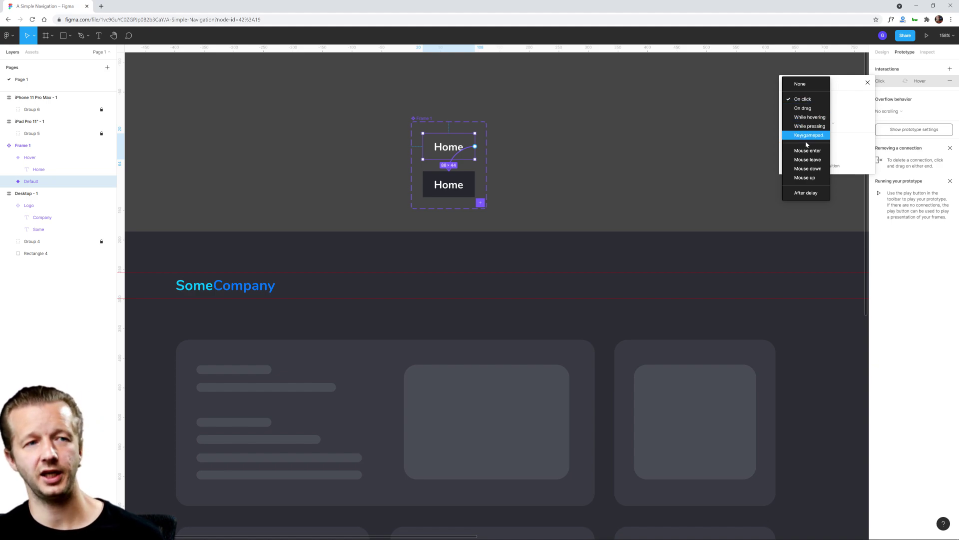
left_click(808, 117)
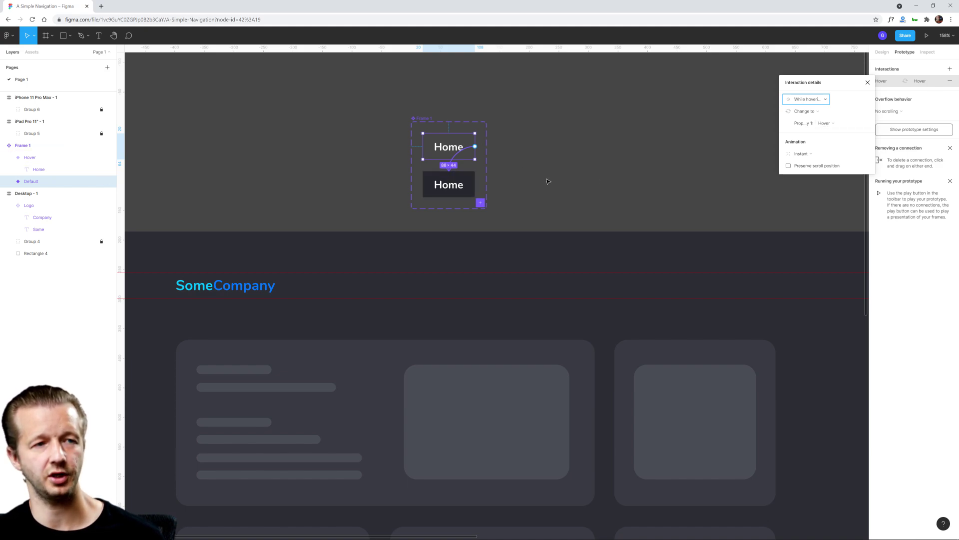
left_click(805, 154)
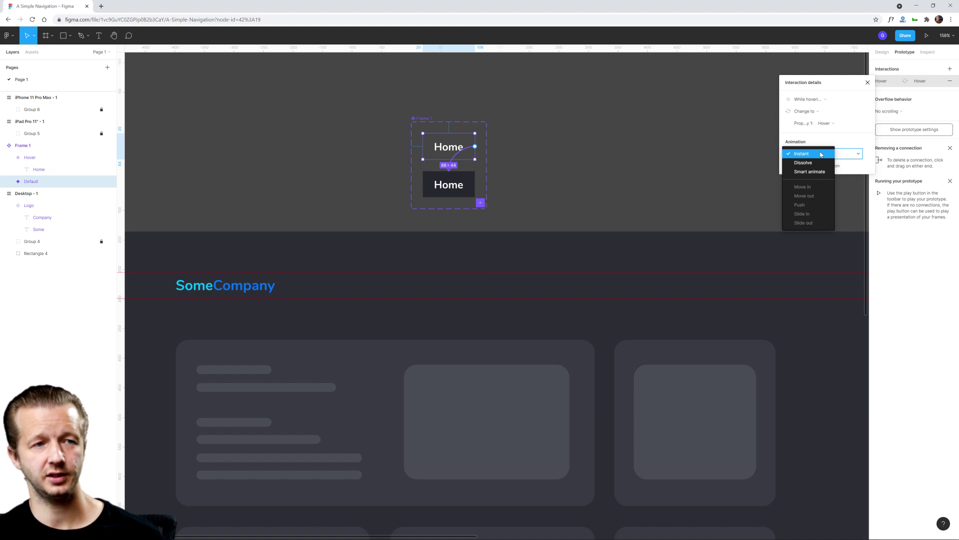
left_click(854, 153)
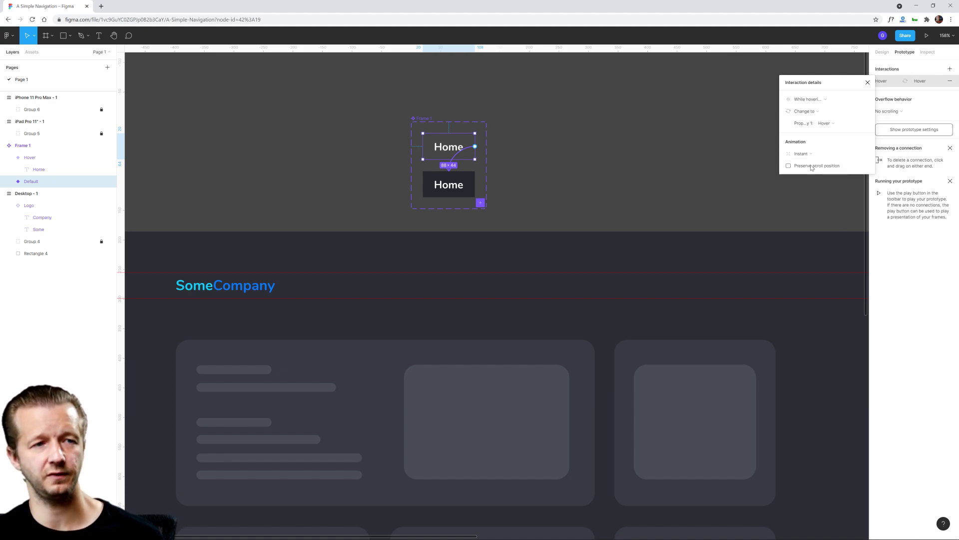
left_click(546, 169)
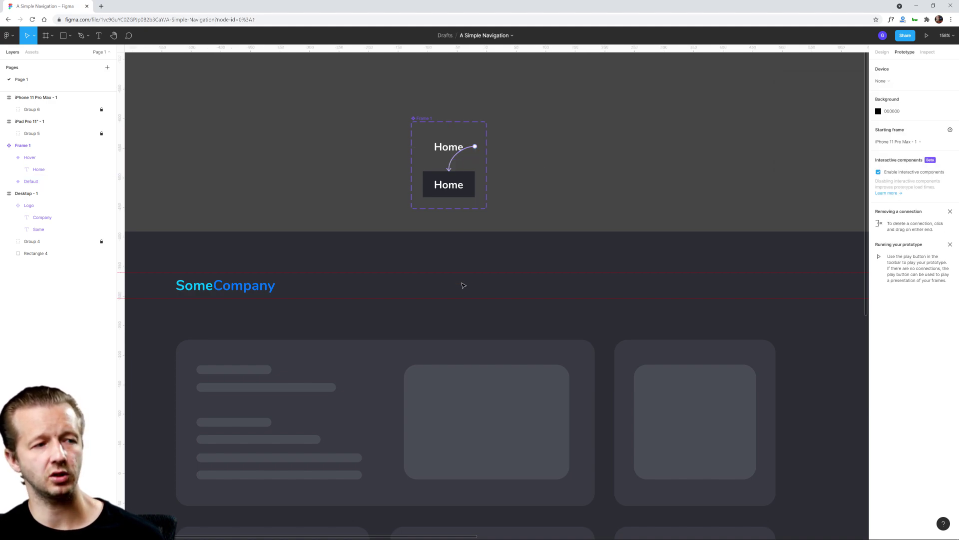
- Place an instance of the "Home" component in the desktop header between the two guides, level with the logo
left_click(32, 52)
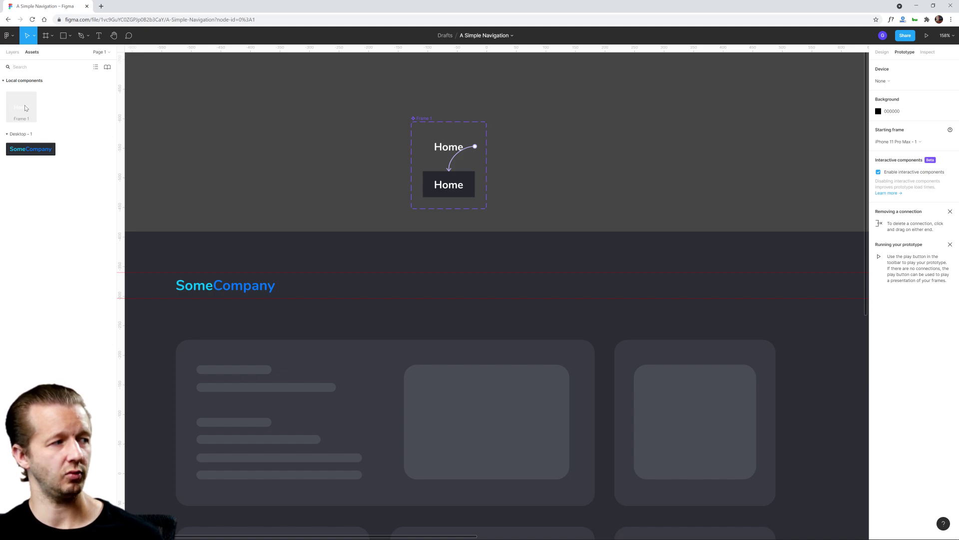
left_click_drag(22, 109, 589, 286)
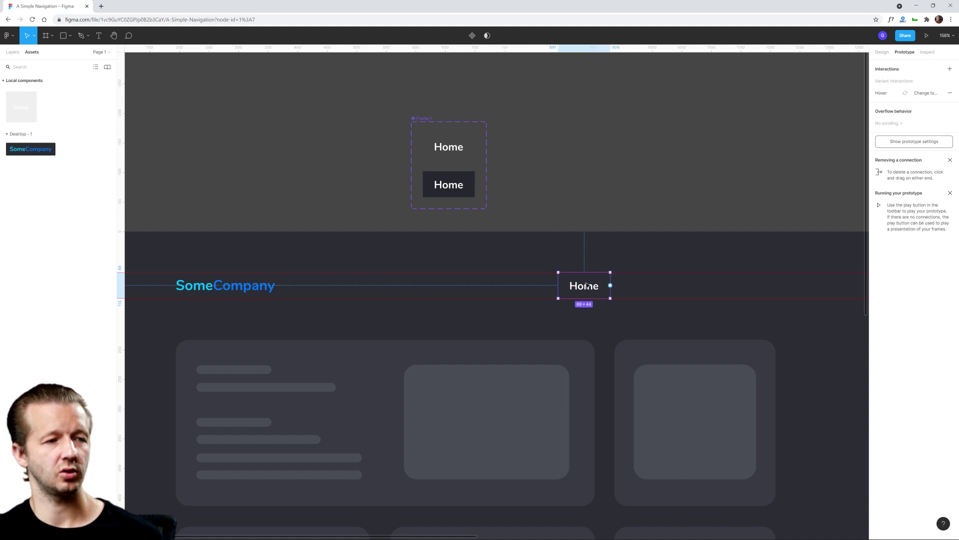
- Launch the prototype presentation in its own browser tab and return to the design file's desktop frame
left_click(927, 36)
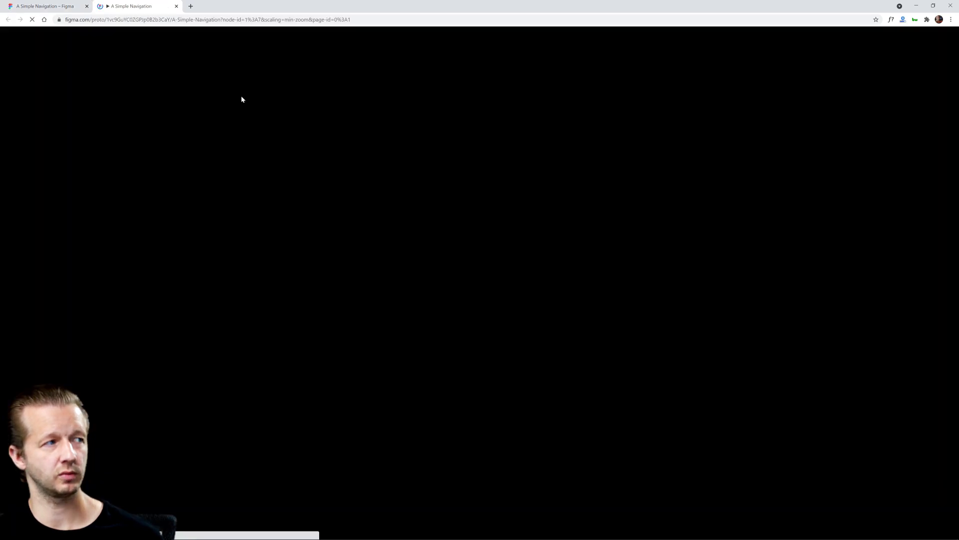
left_click(47, 7)
left_click(304, 197)
scroll(284, 186, "down", 3)
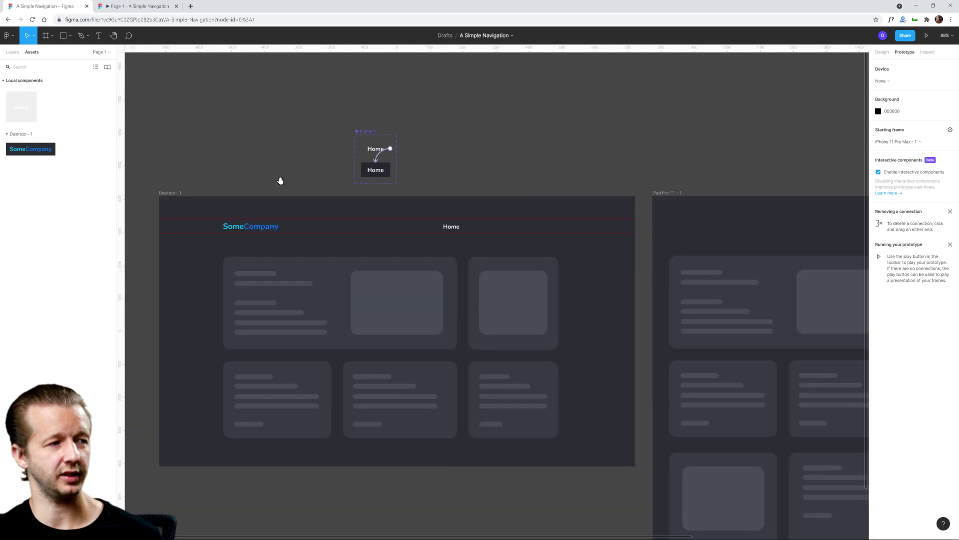
- Make the Desktop - 1 frame the prototype's starting frame instead of the iPhone frame
left_click_drag(281, 183, 332, 175)
left_click(219, 187)
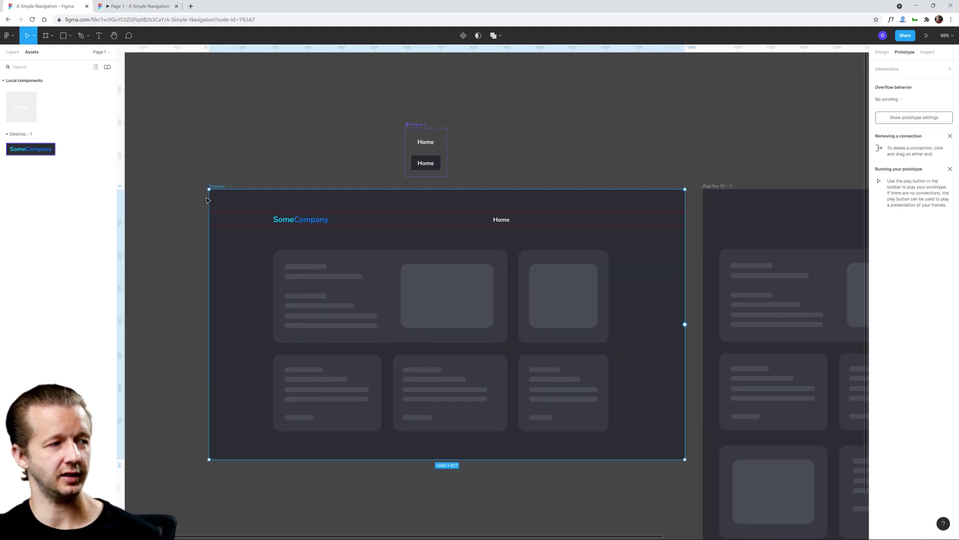
left_click(206, 200)
scroll(344, 158, "down", 3)
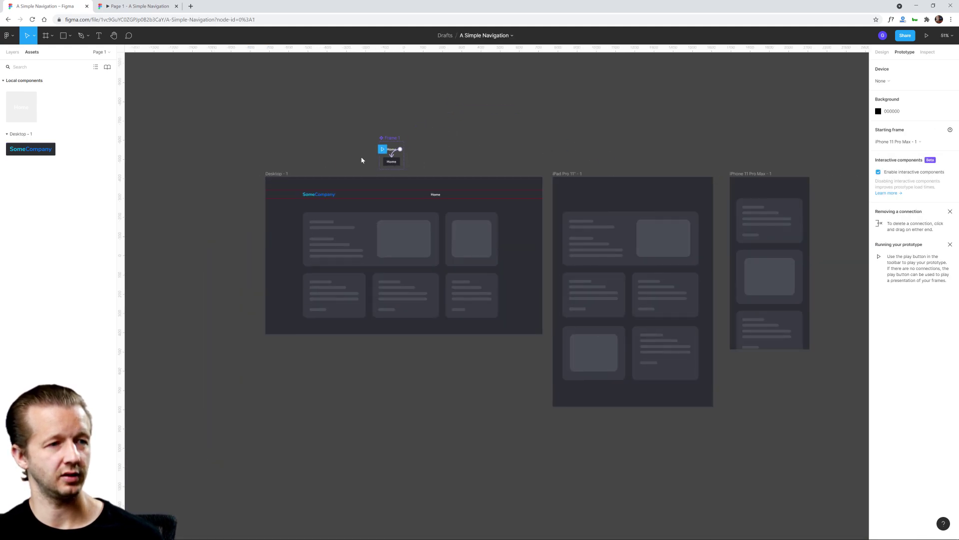
left_click(262, 179)
scroll(292, 165, "up", 5)
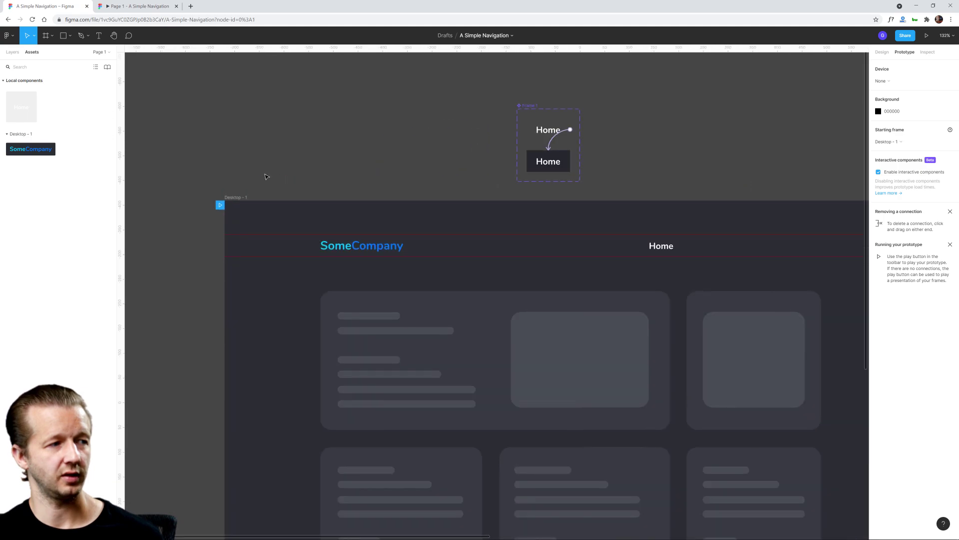
scroll(269, 176, "up", 1)
- Present the desktop frame as a prototype, test the Home link's hover state, and return to the design file
left_click(270, 215)
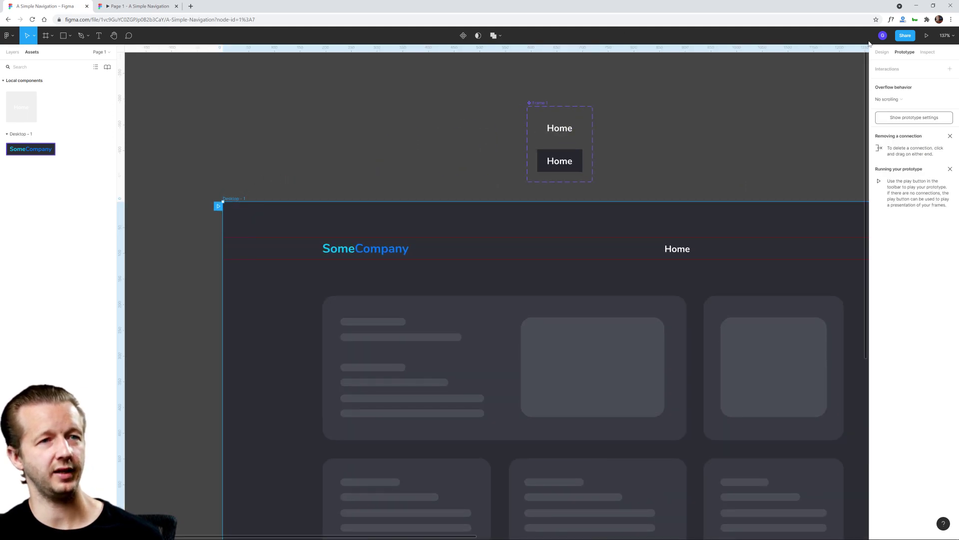
left_click(927, 36)
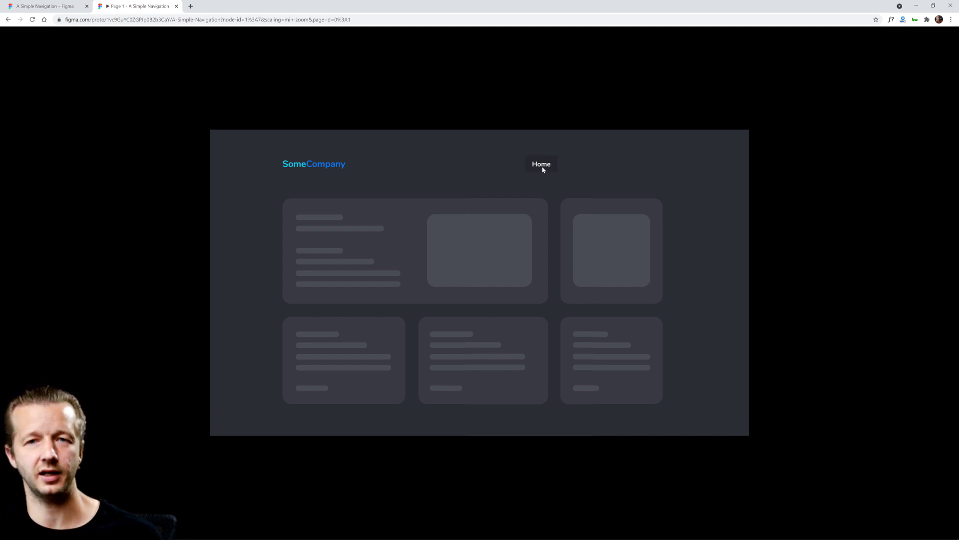
left_click(66, 8)
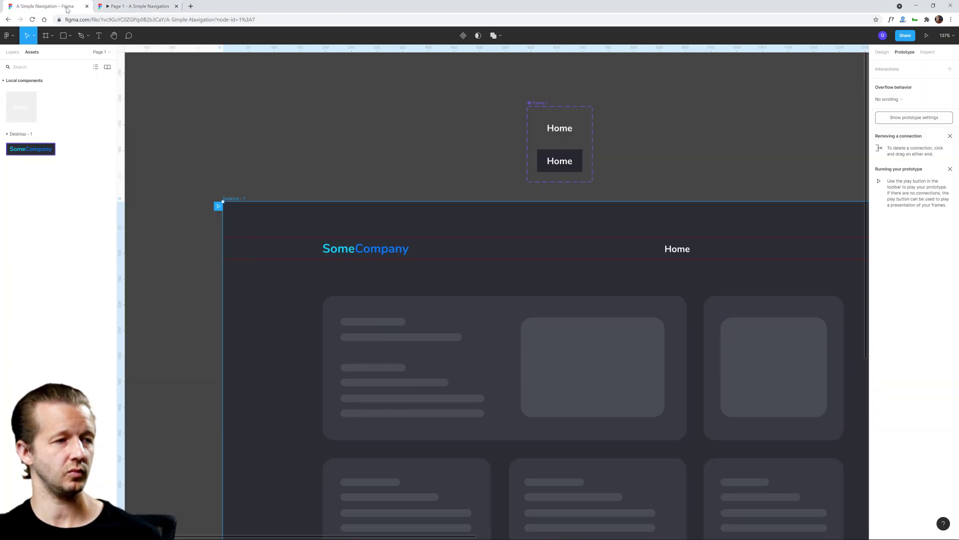
- Remove the Panel Dark fill from the Hover variant of the "Home" component
left_click(519, 148)
left_click_drag(610, 137, 546, 137)
scroll(524, 151, "up", 1)
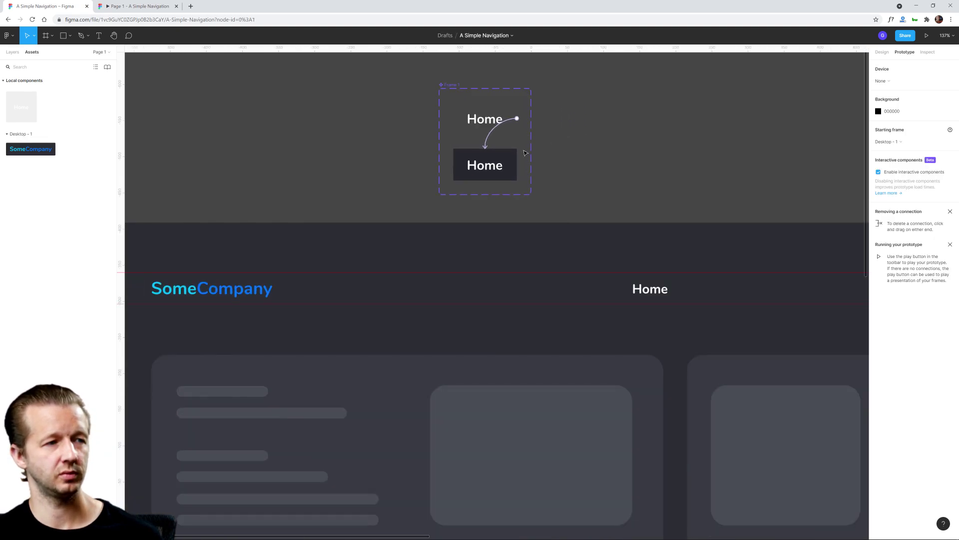
left_click(509, 159)
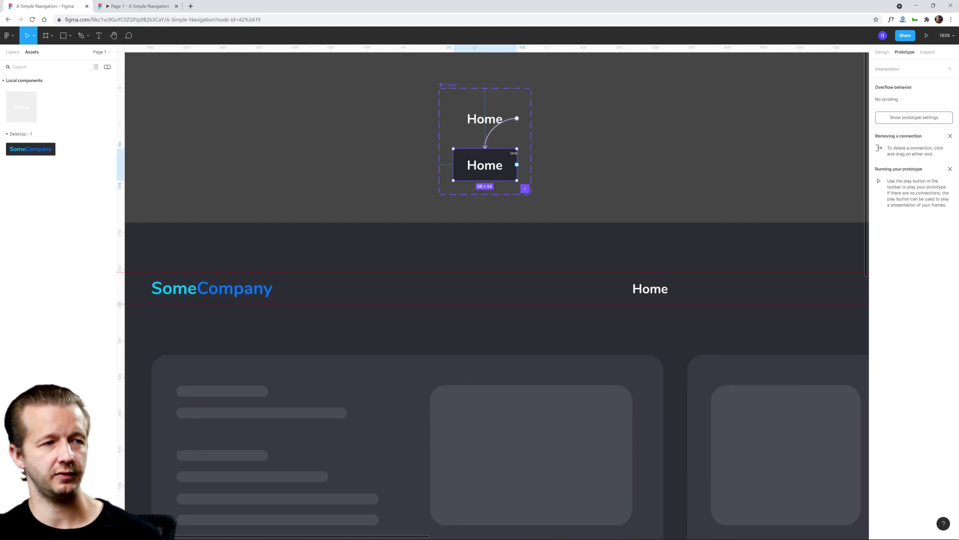
left_click(882, 52)
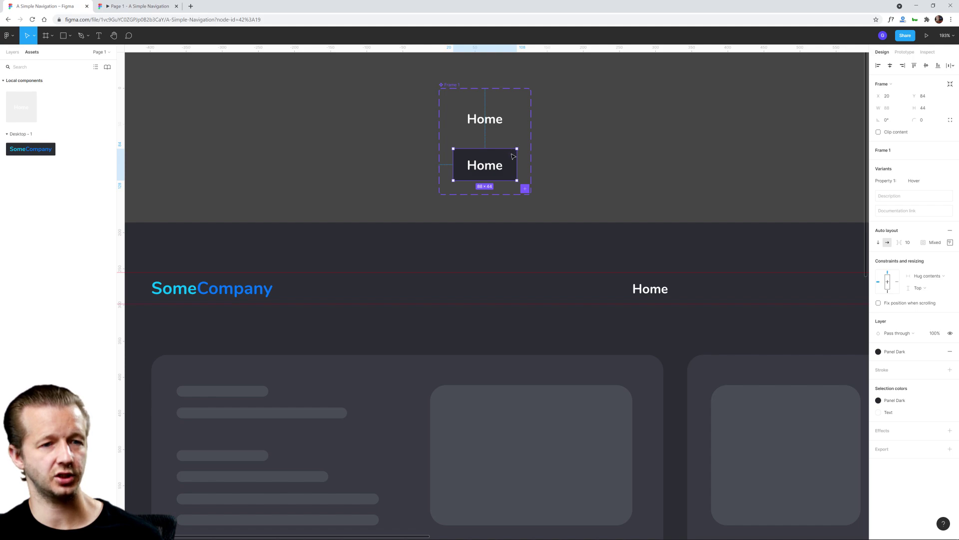
left_click(950, 351)
- Apply the Text Hover color style to the Hover variant's "Home" text and inspect that style's properties
double_click(490, 171)
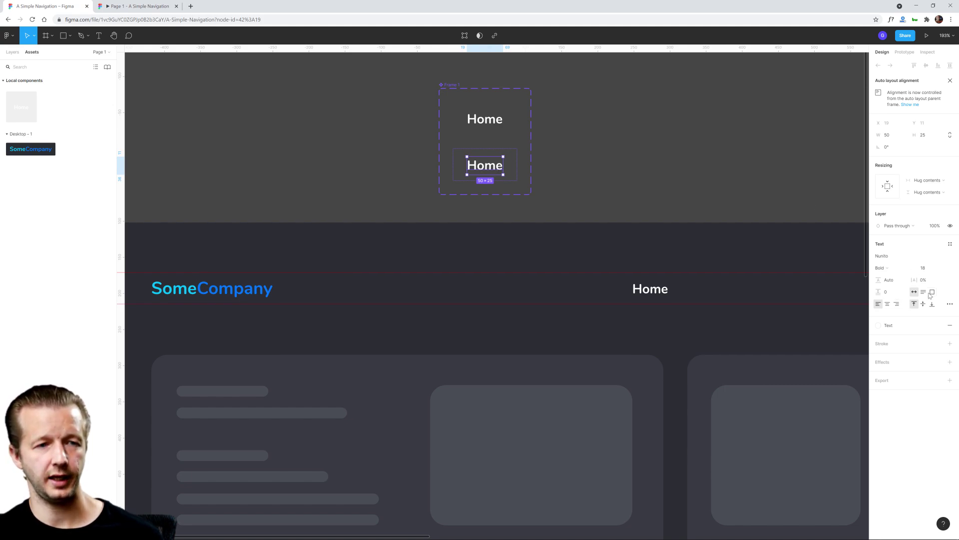
left_click(919, 328)
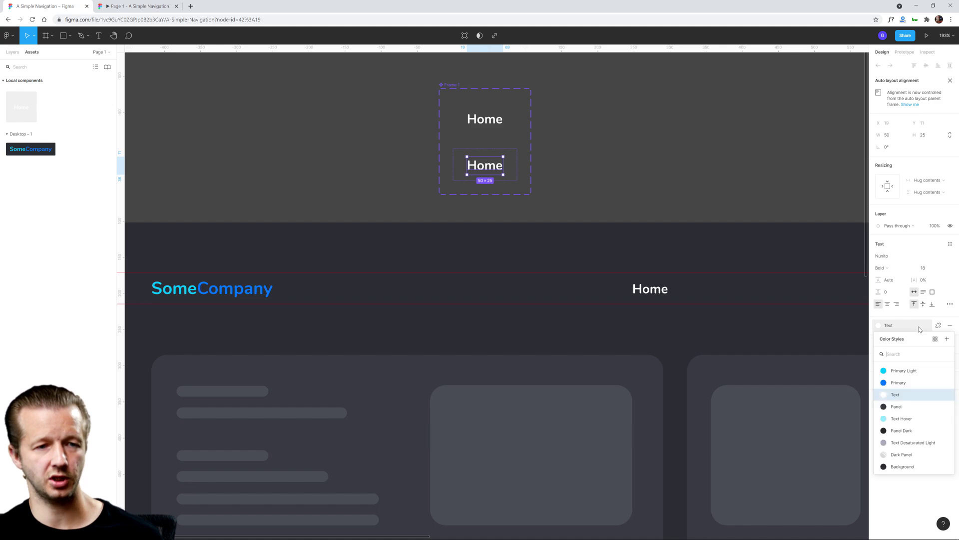
left_click(907, 420)
left_click(919, 325)
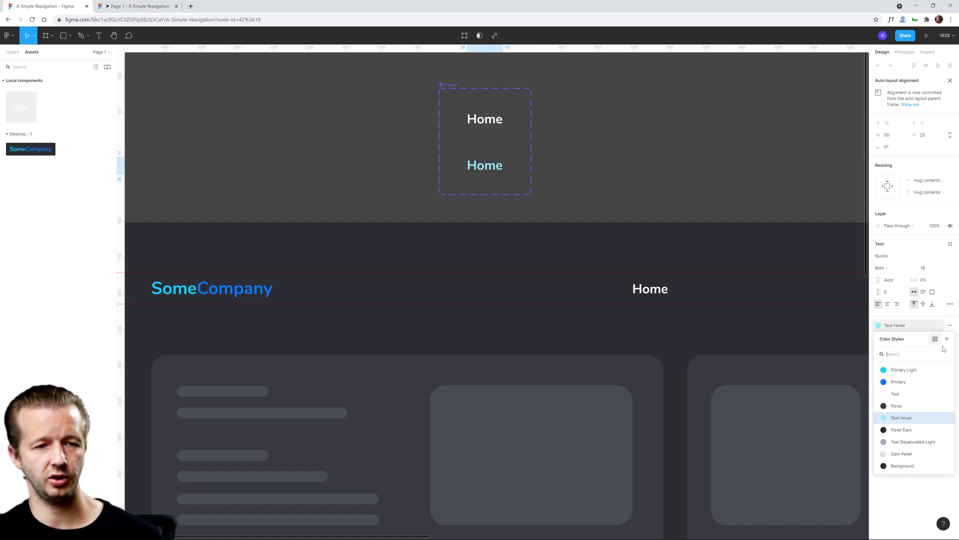
left_click(946, 417)
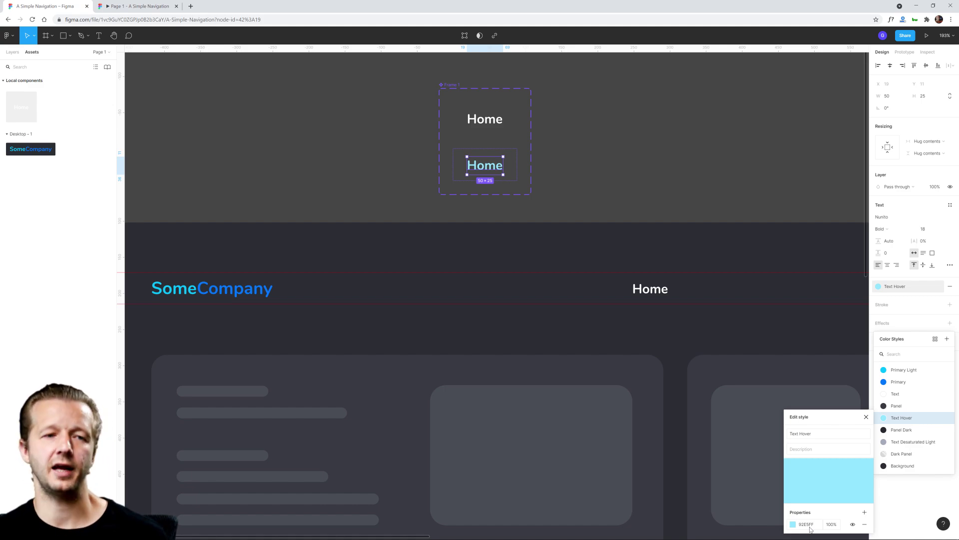
left_click(914, 516)
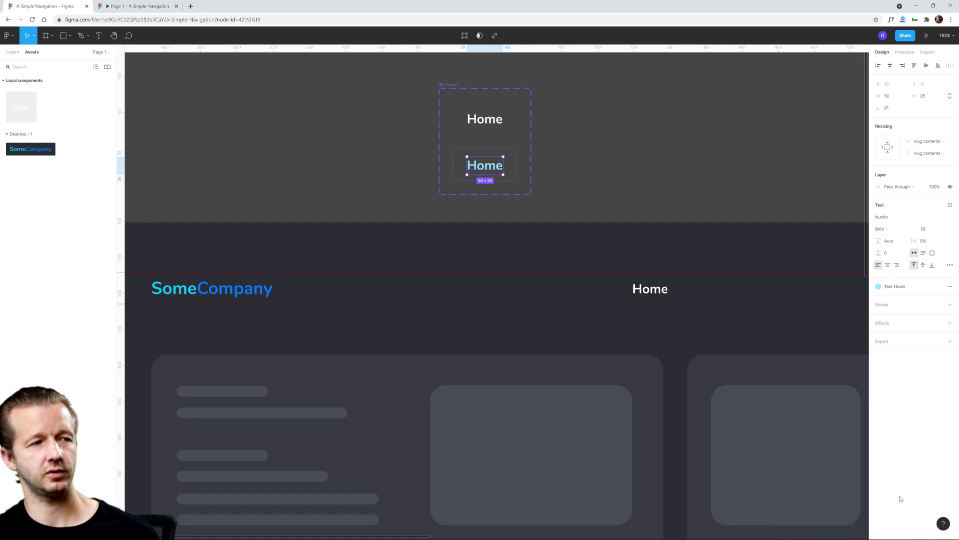
- Test the Home link's new hover color in the prototype presentation and return to the design file
left_click(558, 136)
left_click(116, 11)
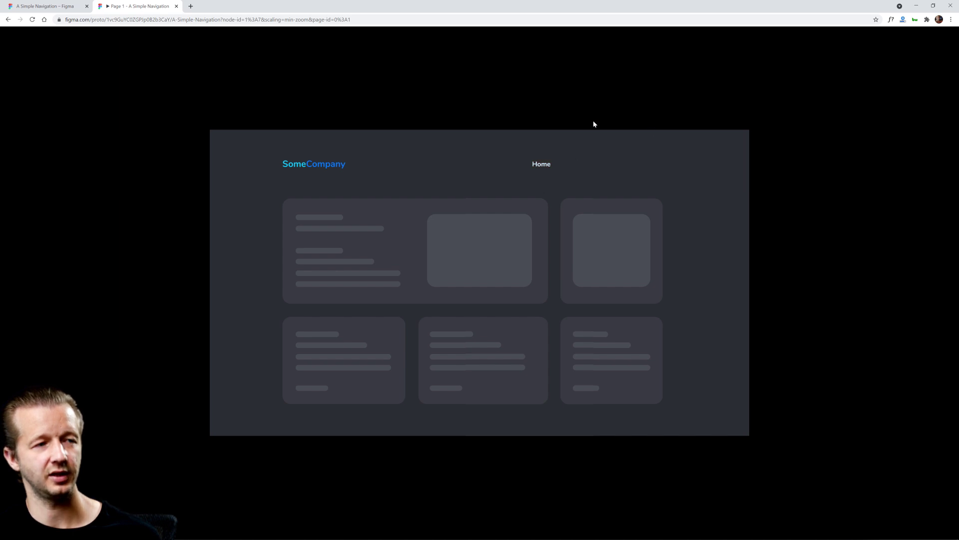
left_click(45, 6)
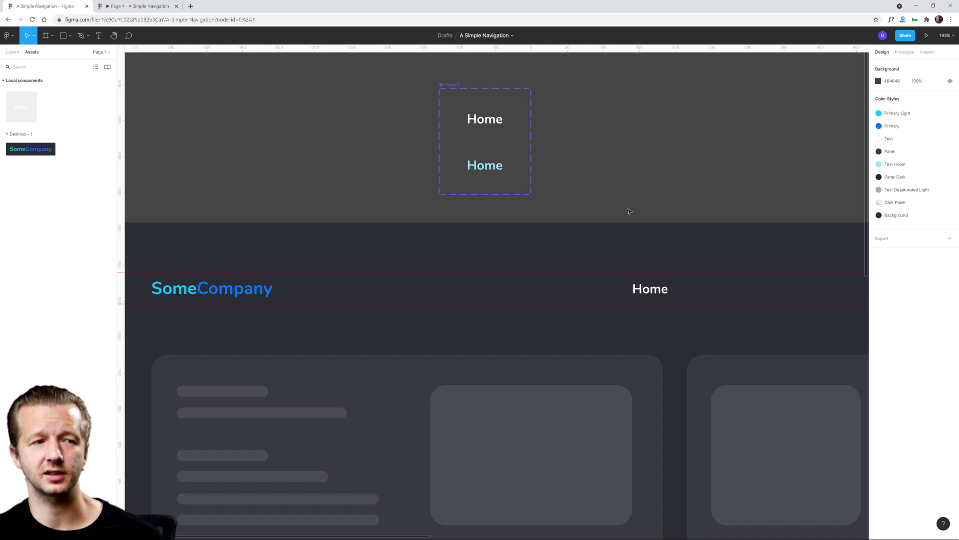
- Duplicate the desktop header's Home link and place the copy directly beside it, to its right
left_click(651, 287)
key("ctrl+d")
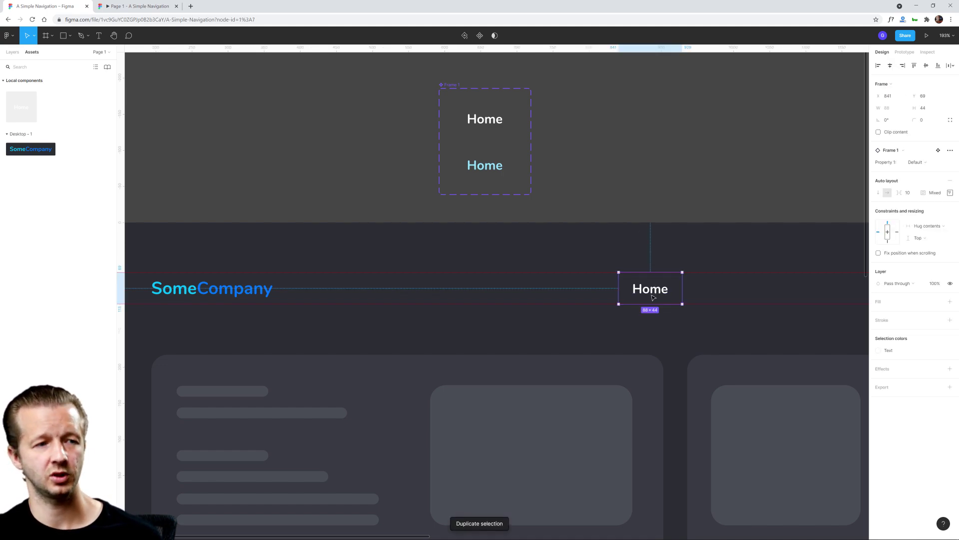
left_click_drag(651, 296, 713, 291)
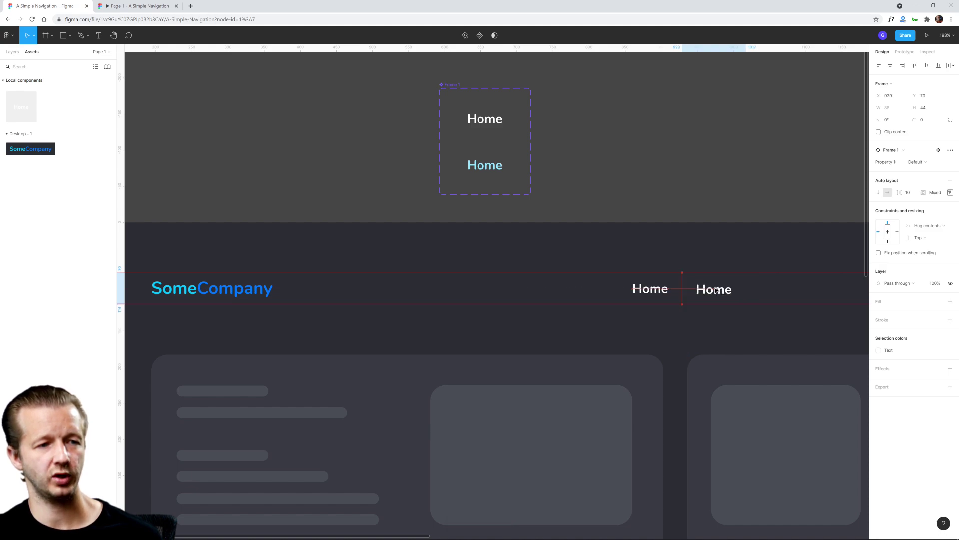
left_click(654, 292, "shift")
left_click(733, 267)
- Change the duplicated header link's text to "Products"
left_click(718, 295)
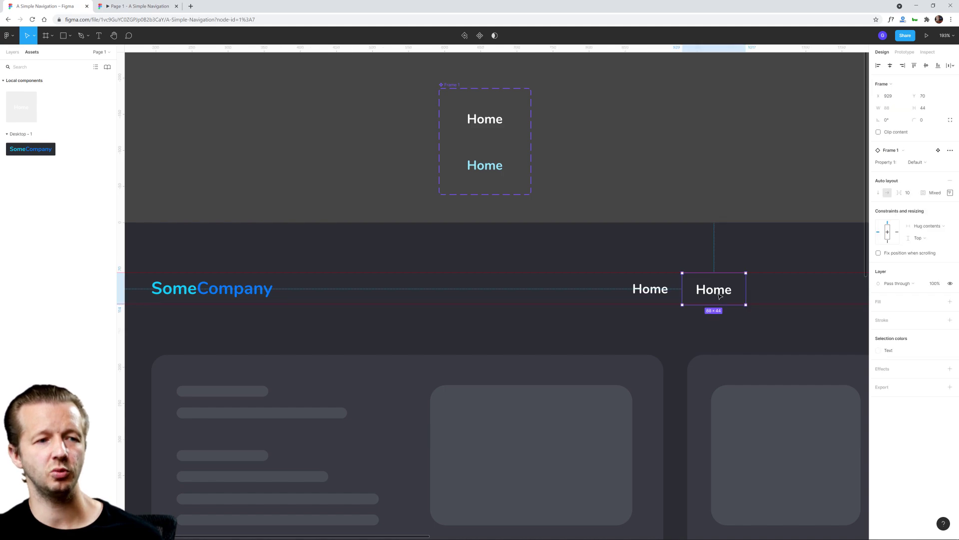
double_click(717, 294)
double_click(716, 290)
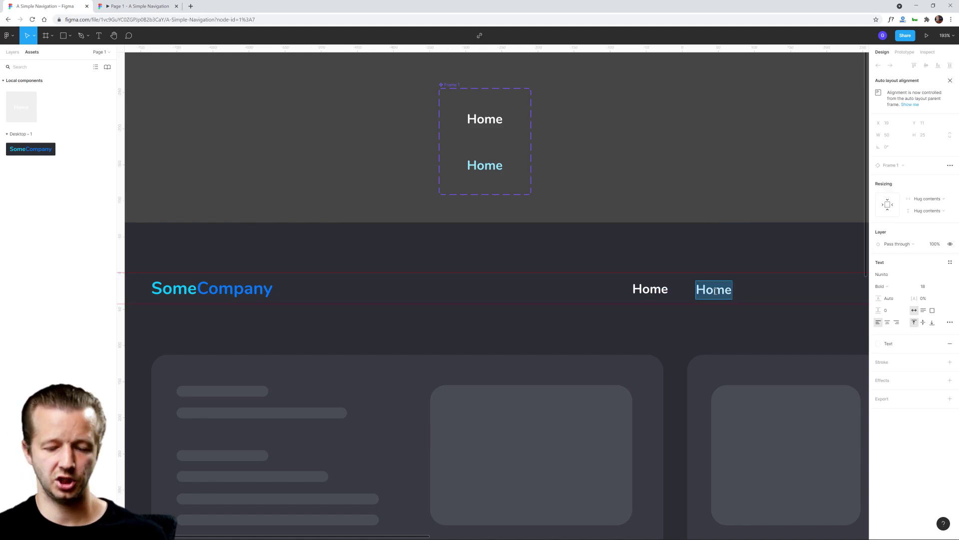
key("BackSpace")
type("Products")
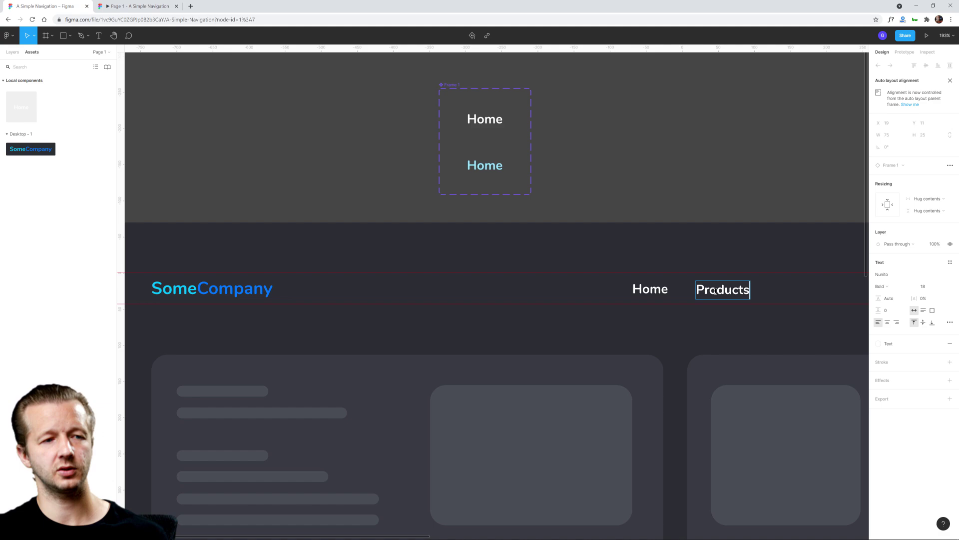
key("Escape")
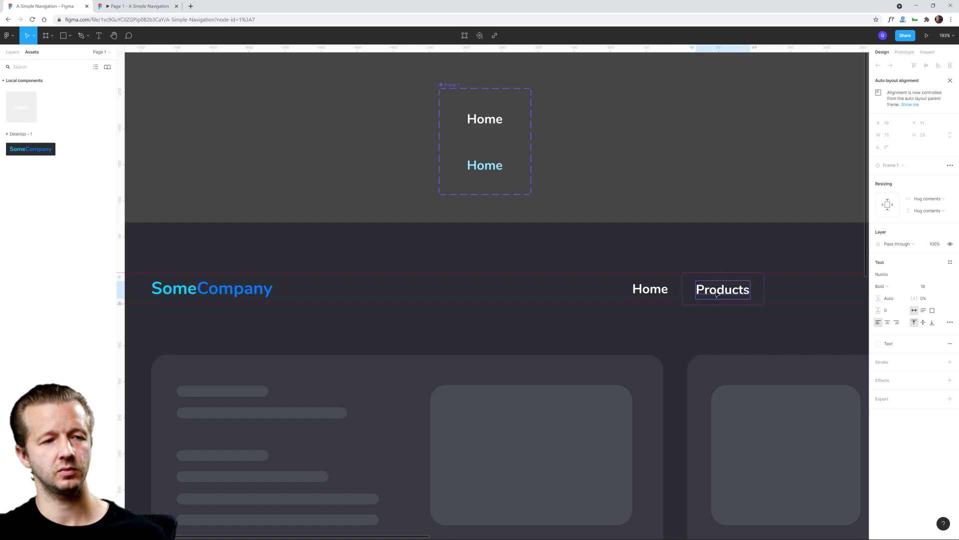
- Check the Products link's hover state in the prototype presentation and return to the design file
left_click(180, 73)
left_click(142, 7)
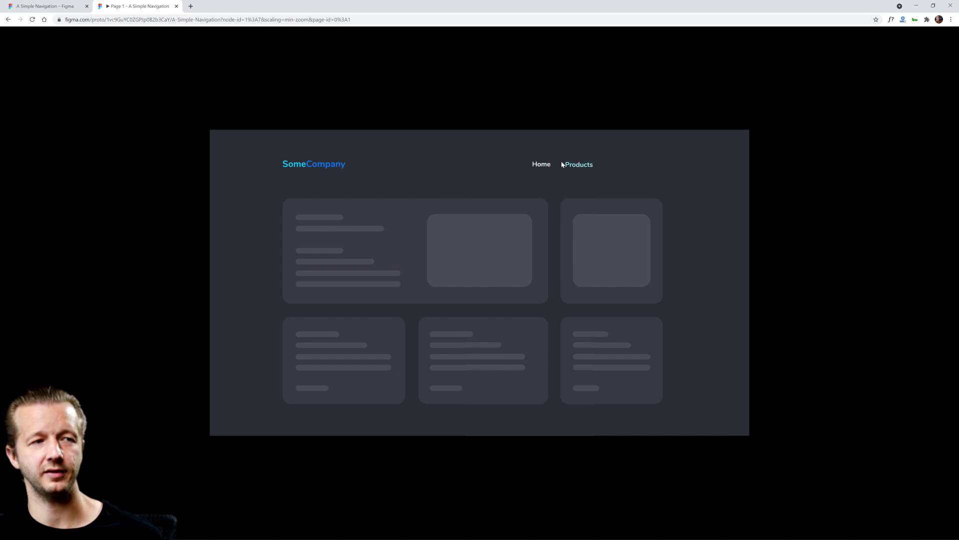
left_click(87, 3)
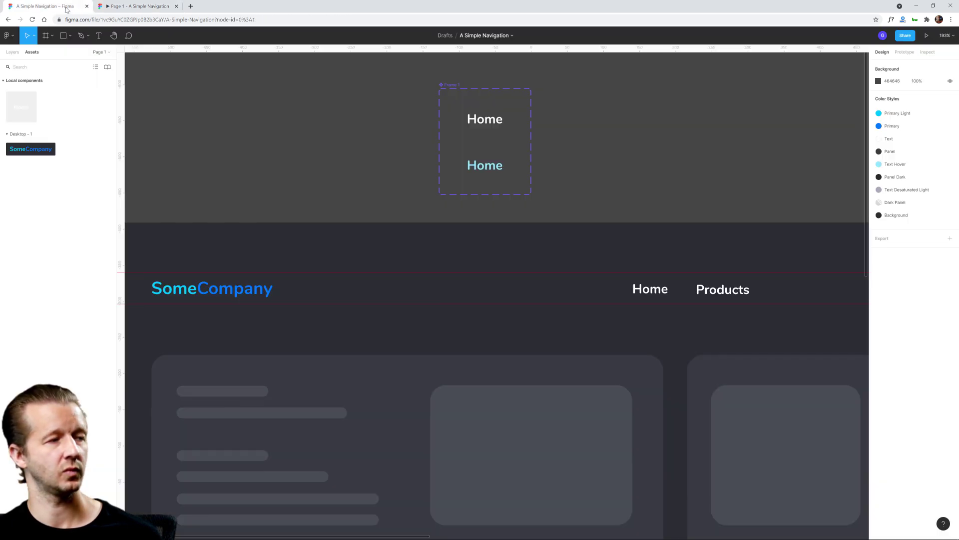
- Duplicate the Products link, place the copy directly to its right, and change its text to "FAQ"
scroll(712, 176, "down", 2)
scroll(675, 175, "right", 5)
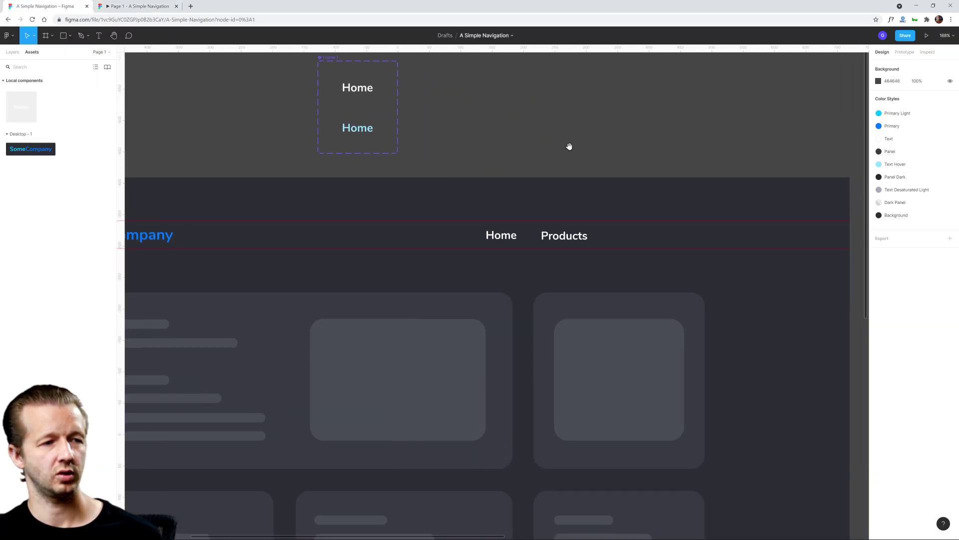
scroll(631, 225, "up", 3)
left_click(559, 242)
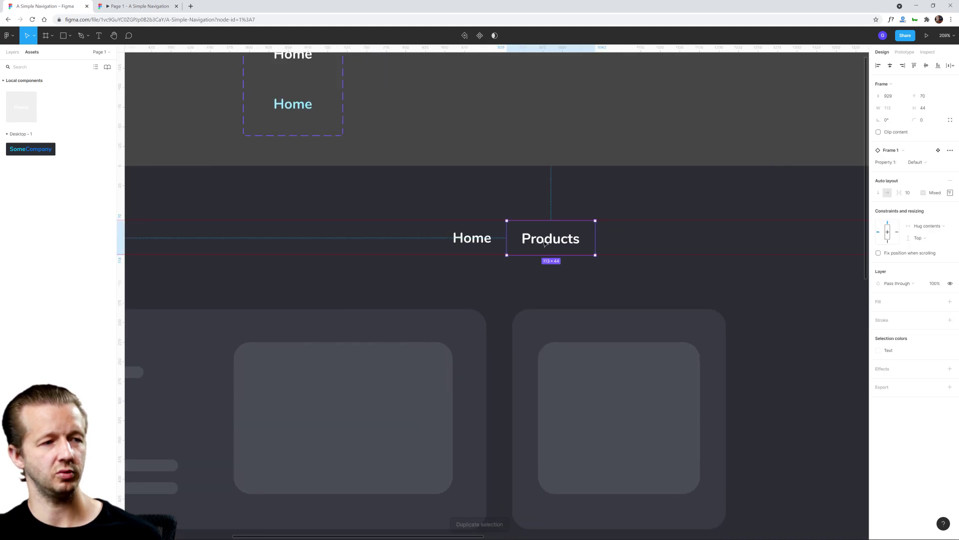
left_click_drag(553, 244, 635, 243)
double_click(636, 243)
double_click(636, 241)
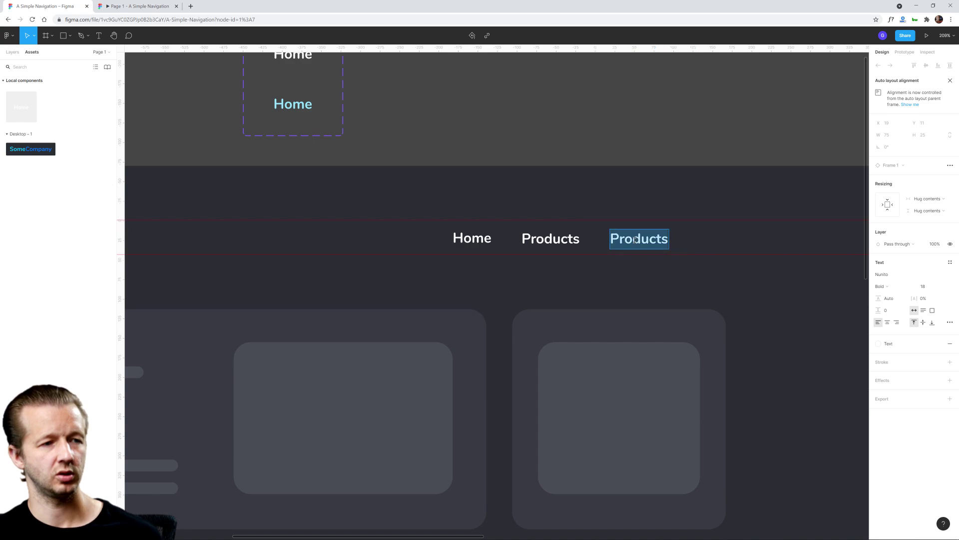
type("FAQ")
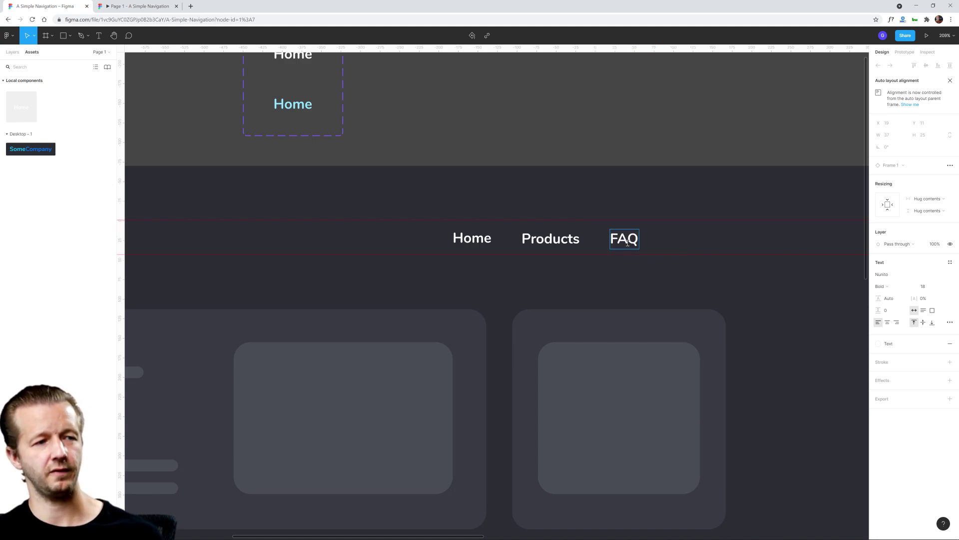
key("Escape")
key("Escape")
- Duplicate the FAQ link, place the copy directly to its right, and change its text to "Contact"
key("ctrl+d")
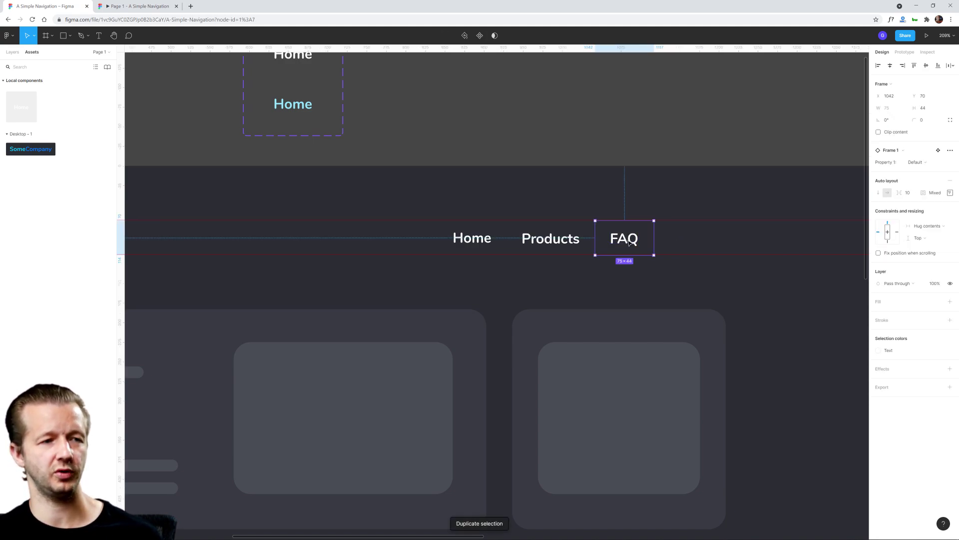
left_click_drag(703, 240, 680, 242)
double_click(680, 242)
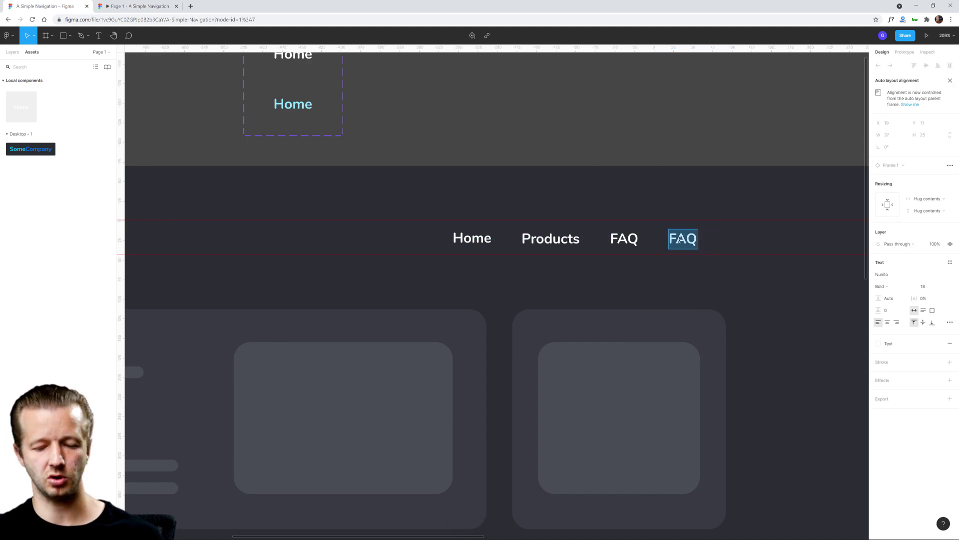
type("cONTAC")
key("BackSpace")
key("BackSpace")
key("BackSpace")
key("BackSpace")
key("BackSpace")
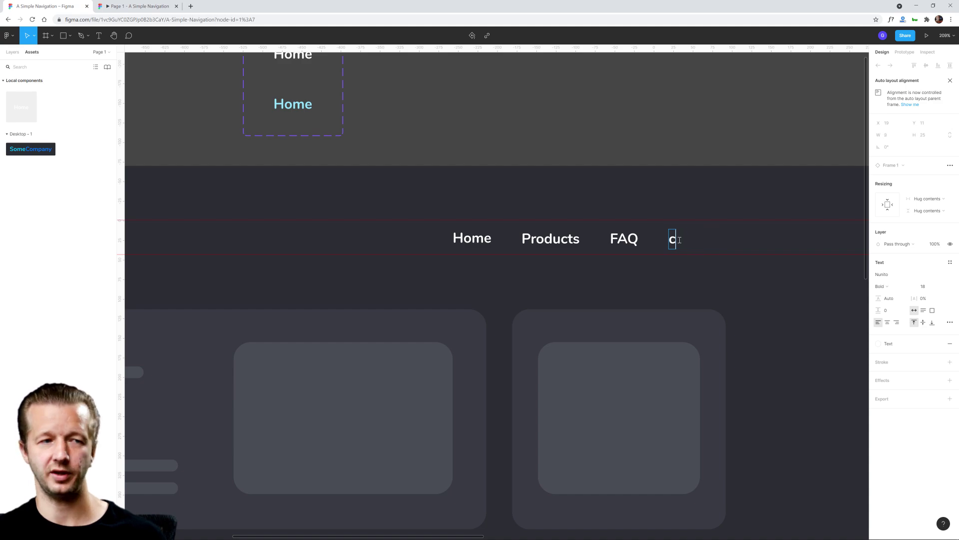
key("BackSpace")
type("Contact")
key("Escape")
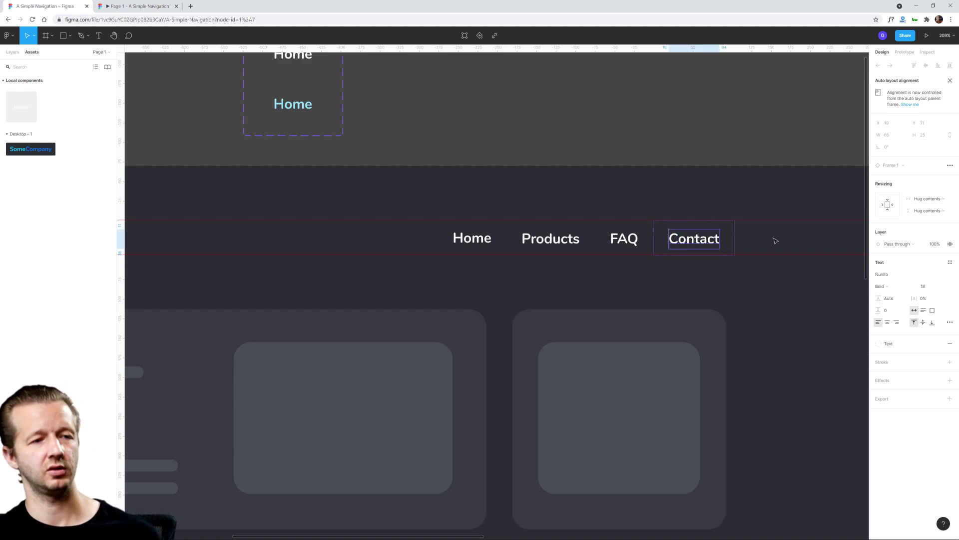
- Shift the four header links slightly left together, aligning the Contact item's right edge with the content cards
left_click_drag(776, 241, 484, 239)
left_click_drag(553, 244, 546, 244)
left_click(770, 314)
- Duplicate the link component's Hover variant below itself and move the whole variant set up, well clear of the desktop frame
scroll(610, 291, "down", 4)
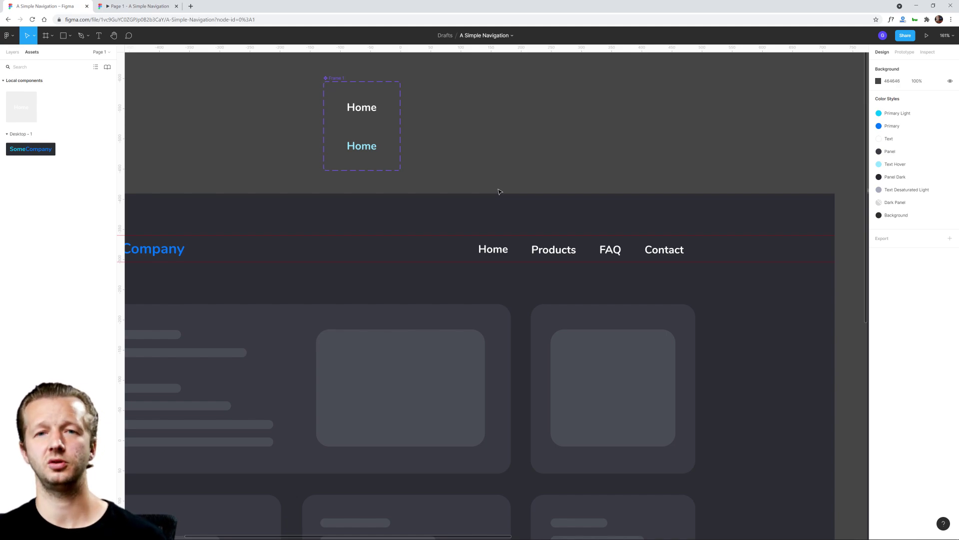
left_click(357, 145)
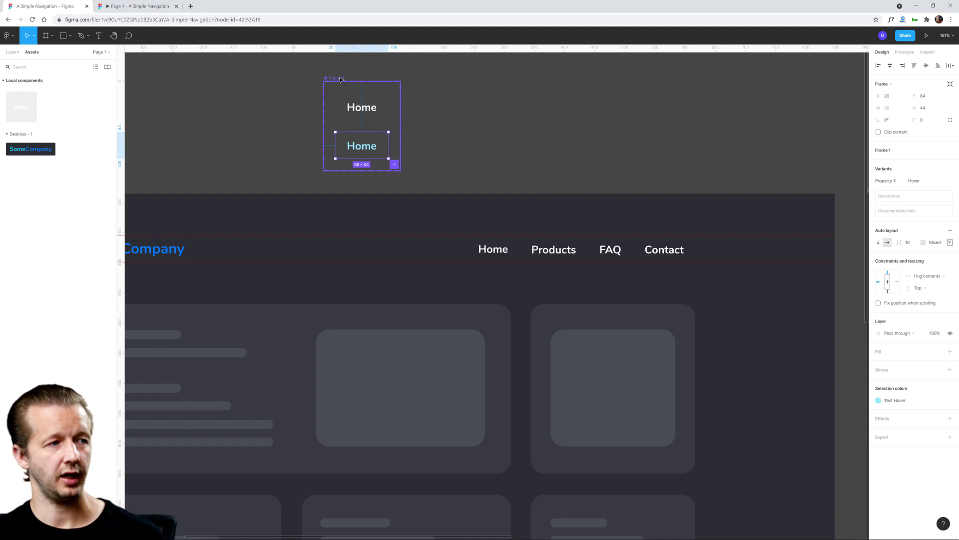
key("ctrl+d")
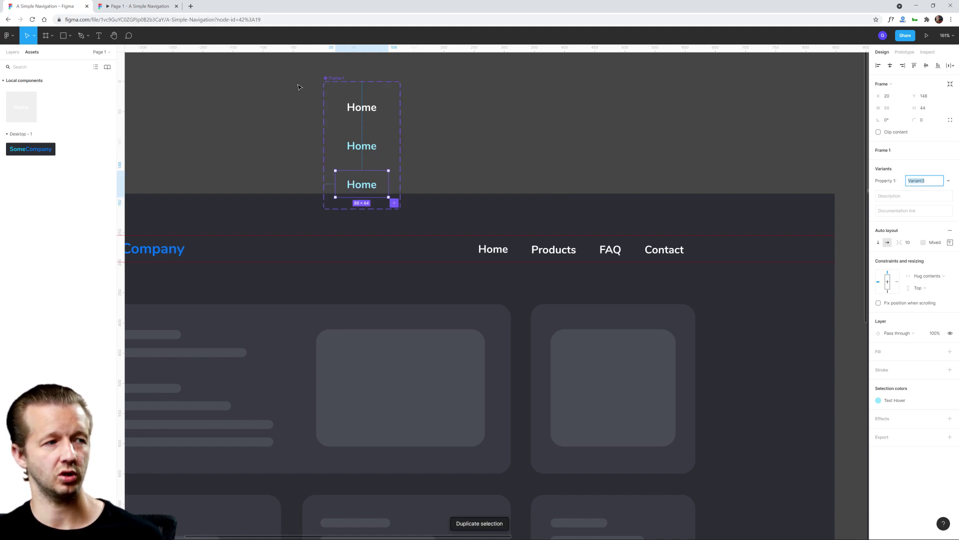
key("Escape")
left_click(263, 100)
left_click_drag(264, 100, 352, 246)
left_click_drag(475, 314, 431, 240)
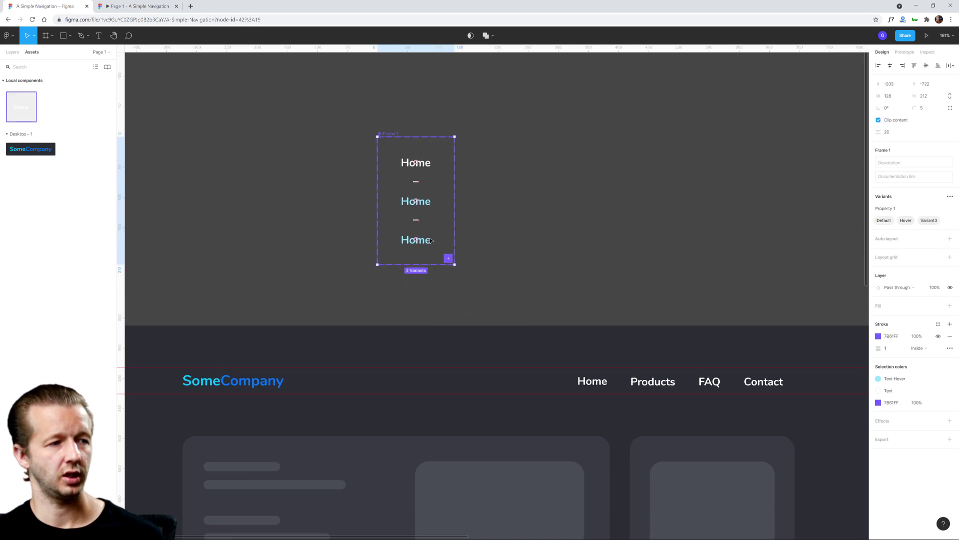
- Rename the third link variant's Property 1 value to "Active"
left_click(425, 242)
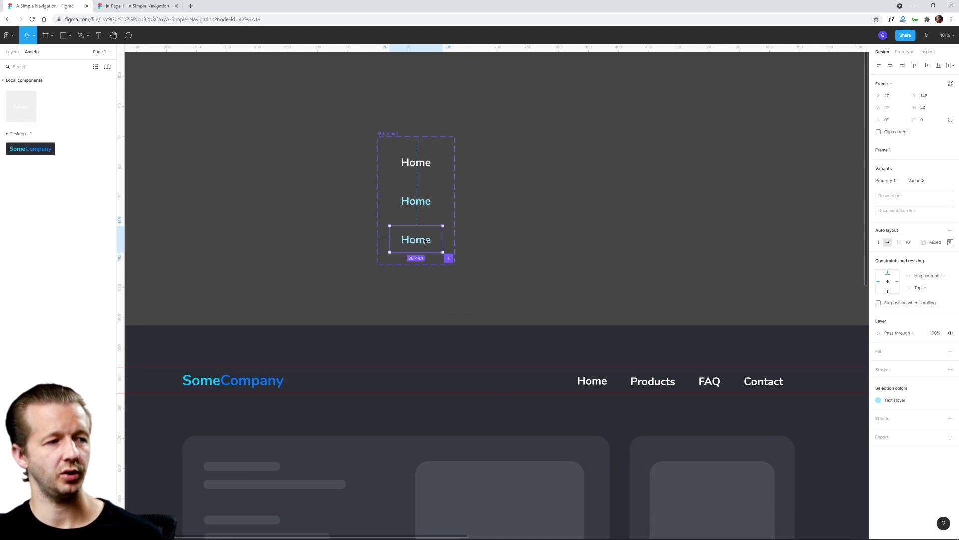
left_click(924, 184)
type("Active")
key("Return")
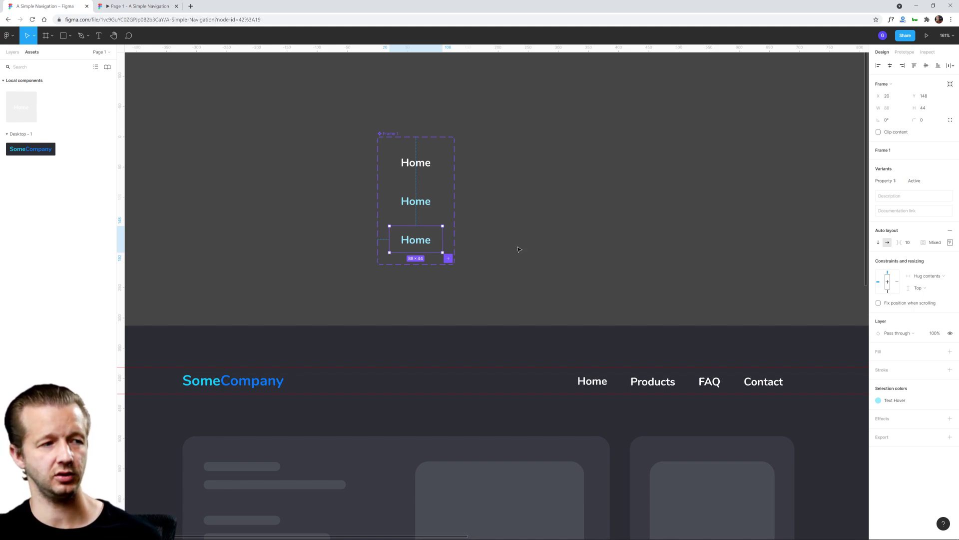
- Apply the Primary Light color style to the Active variant's text
left_click(418, 243)
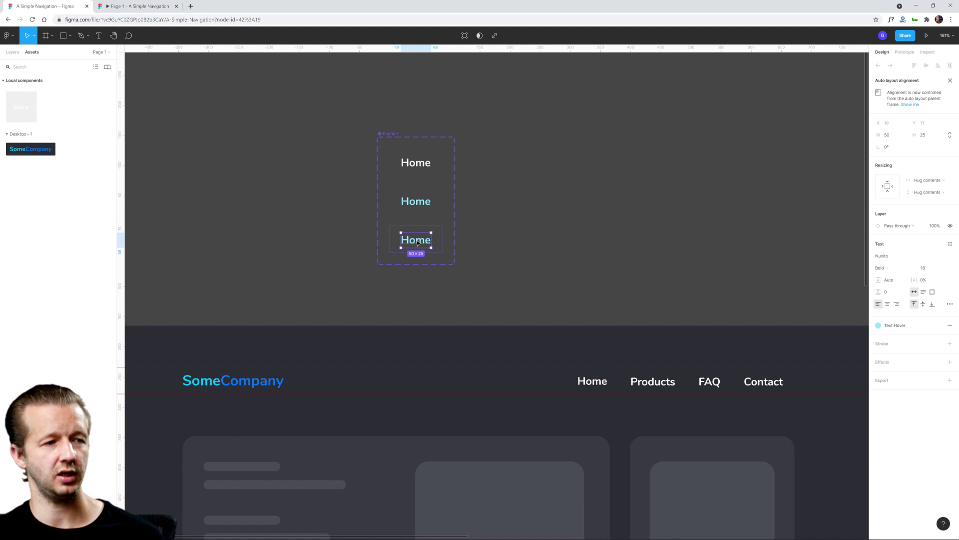
left_click(893, 328)
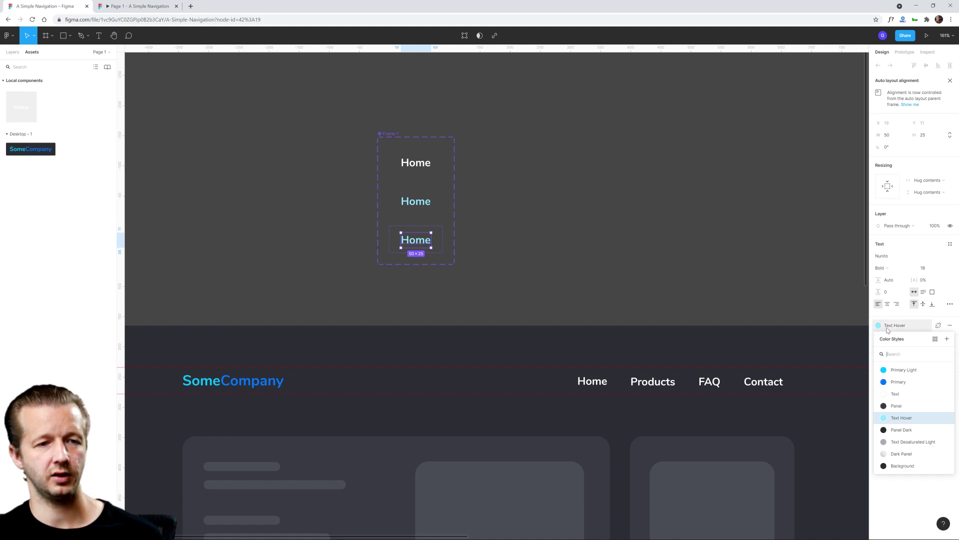
left_click(905, 370)
left_click(591, 243)
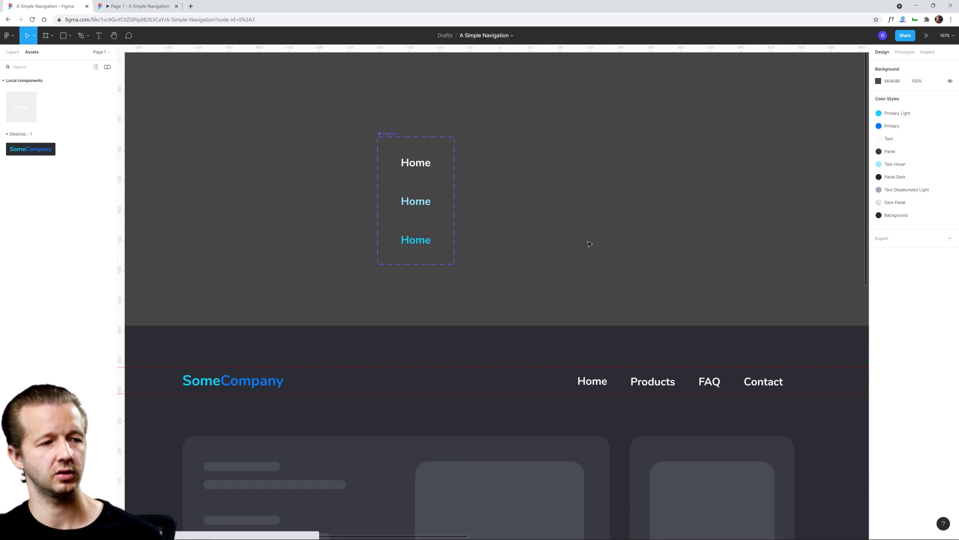
- Try overriding the header's Products link color with the Primary Light style, and undo the override
left_click(607, 380)
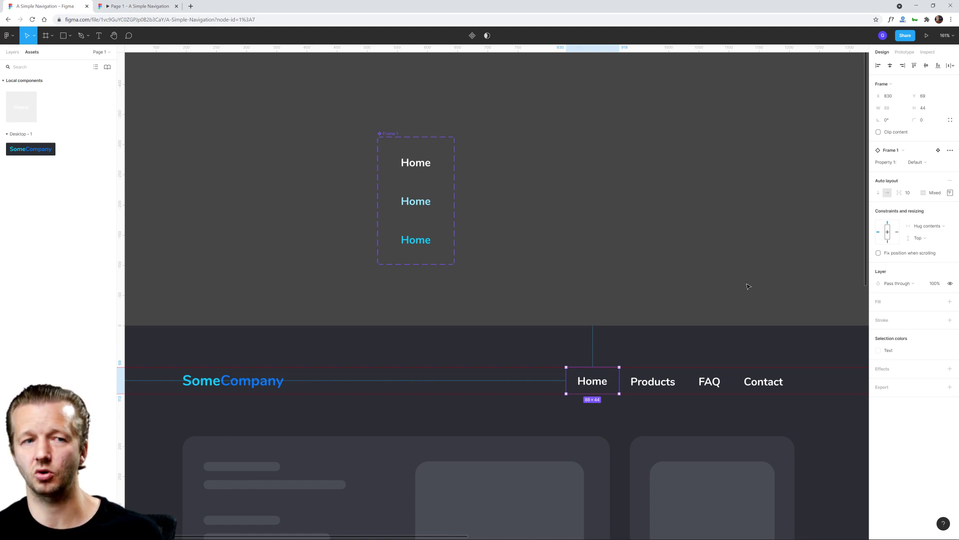
left_click(653, 376)
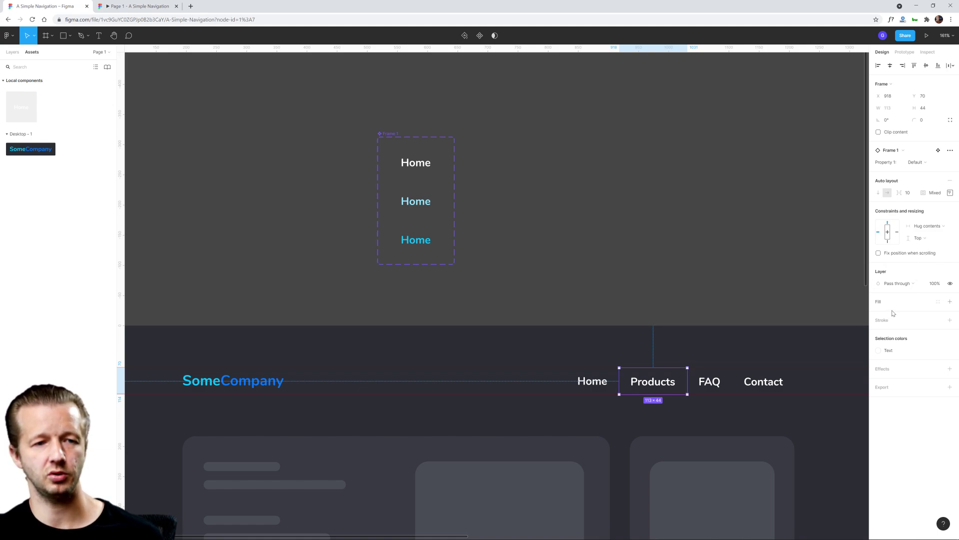
left_click(939, 350)
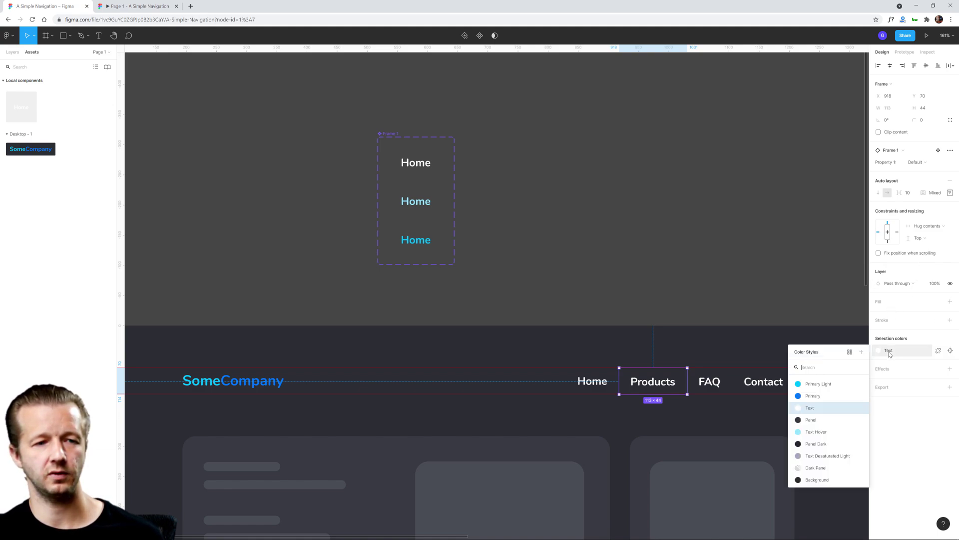
left_click(819, 385)
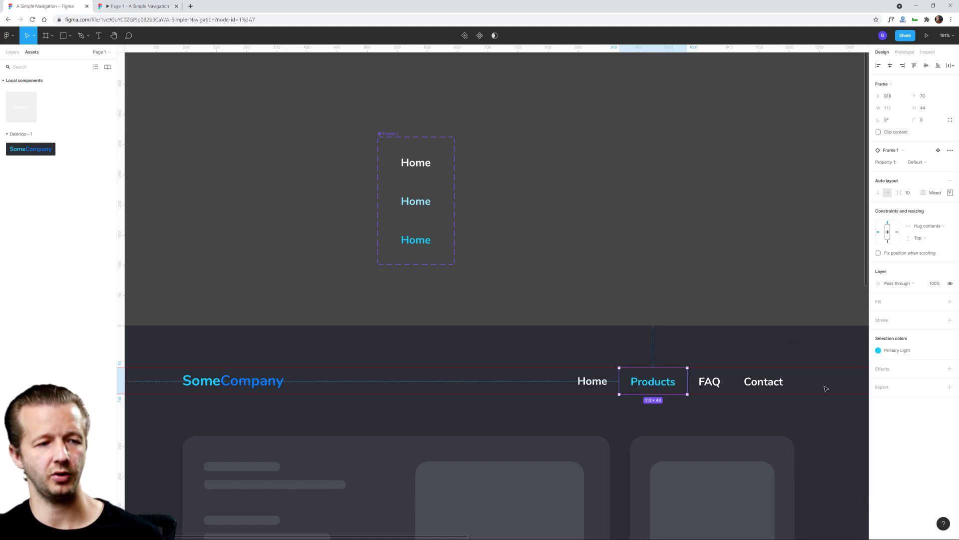
key("ctrl+z")
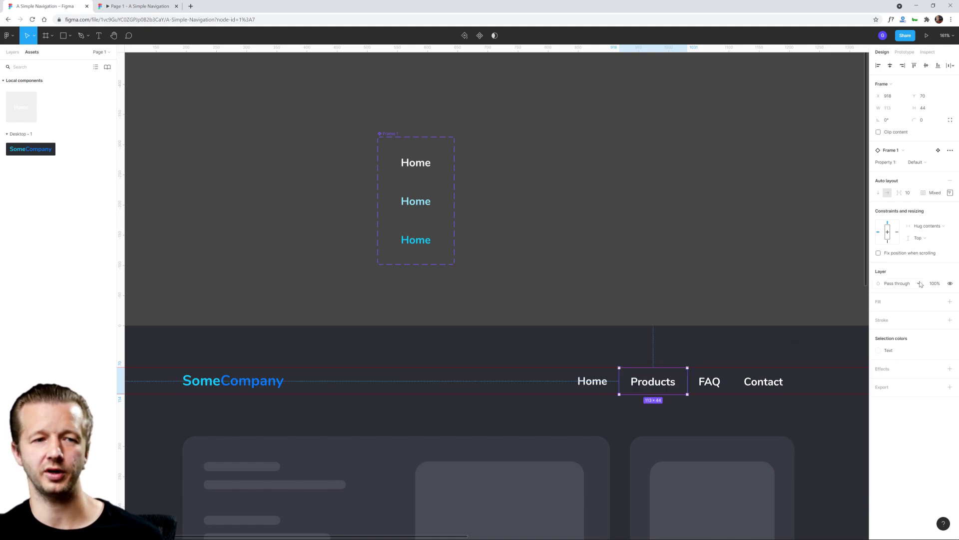
- Switch the header's Products link instance to the Active variant
left_click(917, 163)
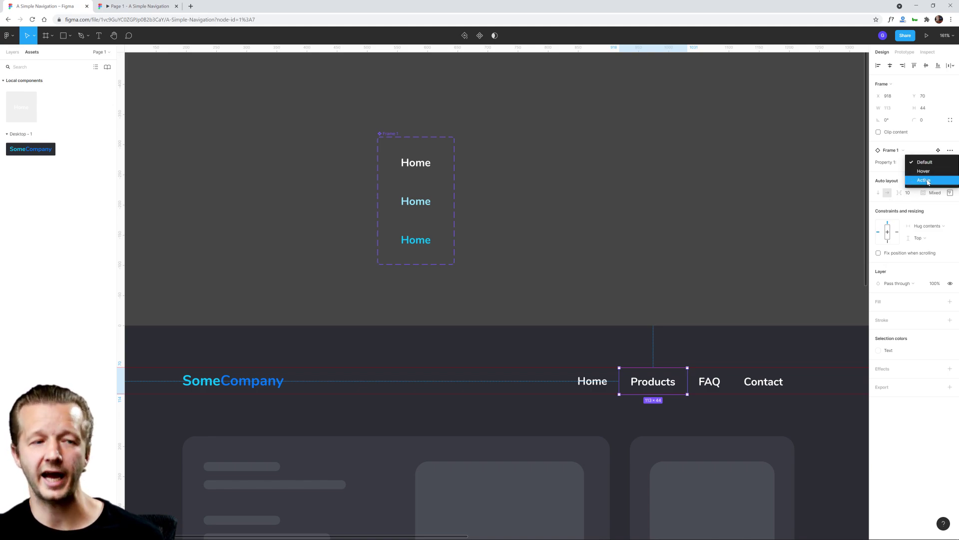
left_click(928, 181)
left_click(670, 199)
- Check the header links with Products active in the prototype presentation and return to the design file
scroll(602, 232, "down", 2)
left_click_drag(578, 227, 591, 129)
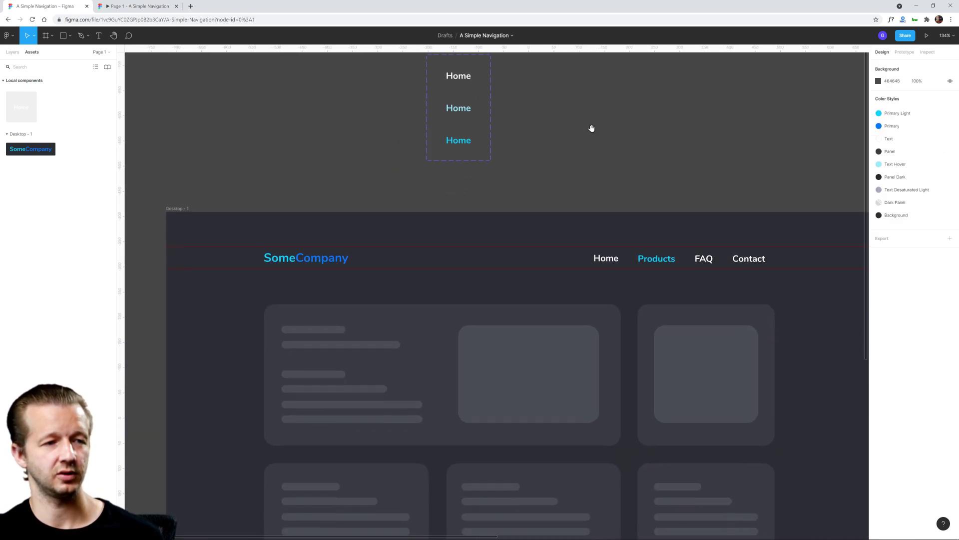
left_click(137, 6)
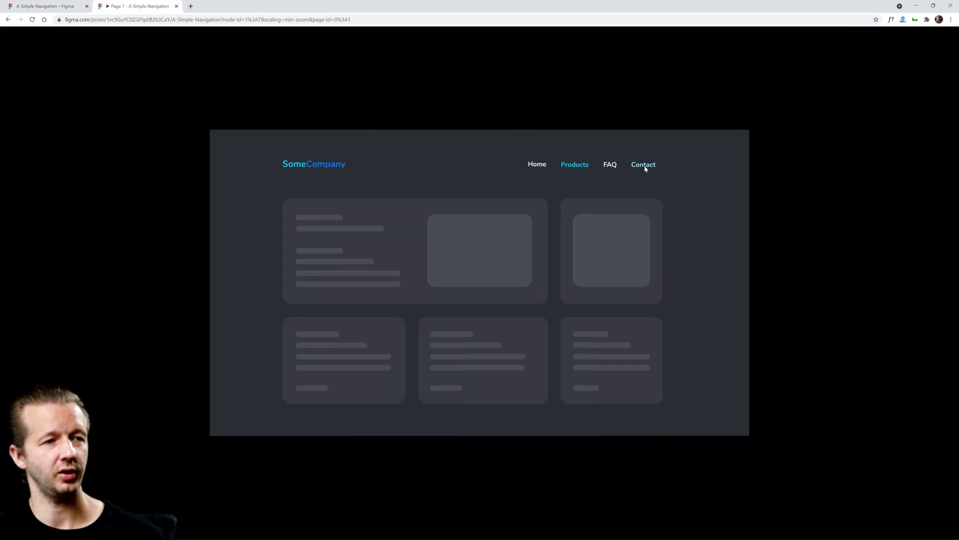
key("ctrl+shift+Tab")
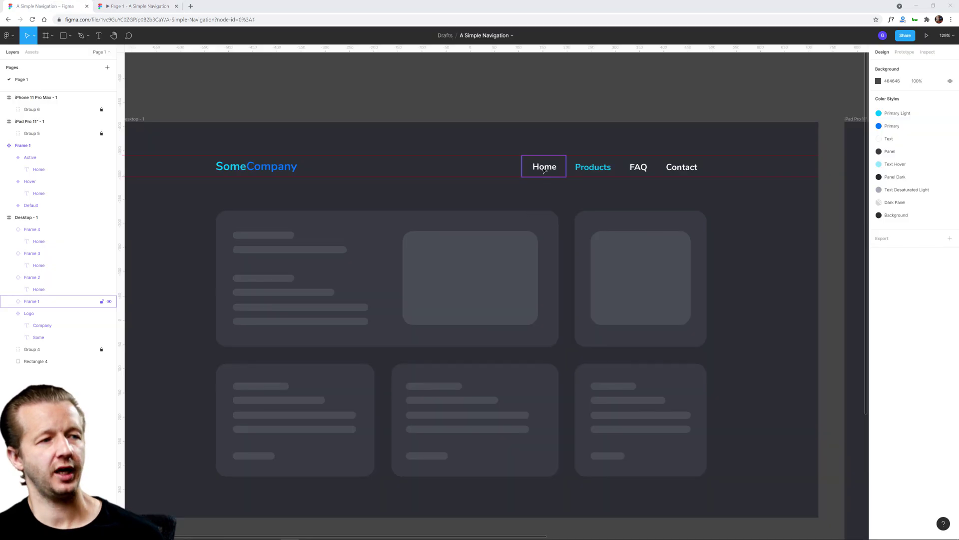
- Wrap the Home, Products, FAQ and Contact header links together in one auto layout frame
left_click(544, 171)
left_click(594, 169, "shift")
left_click(639, 169, "shift")
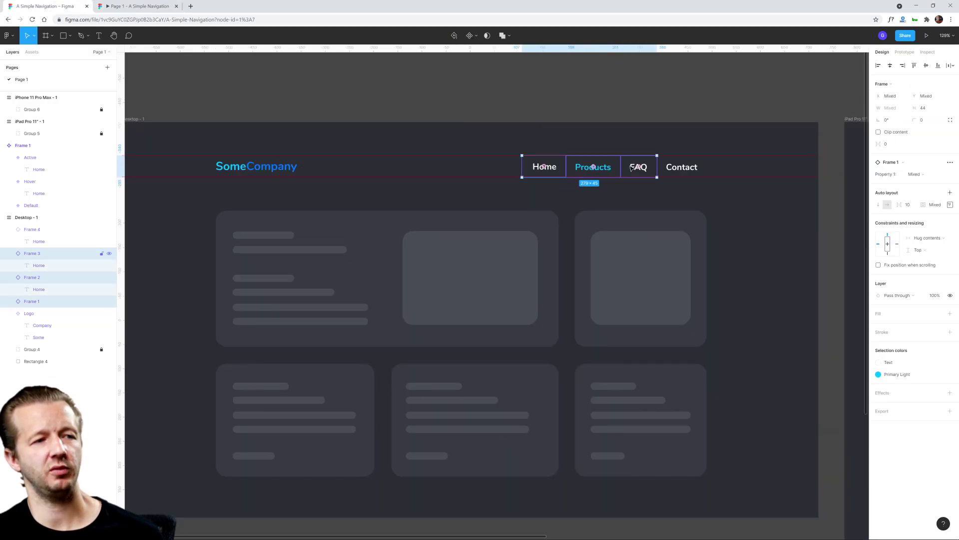
left_click(672, 172, "shift")
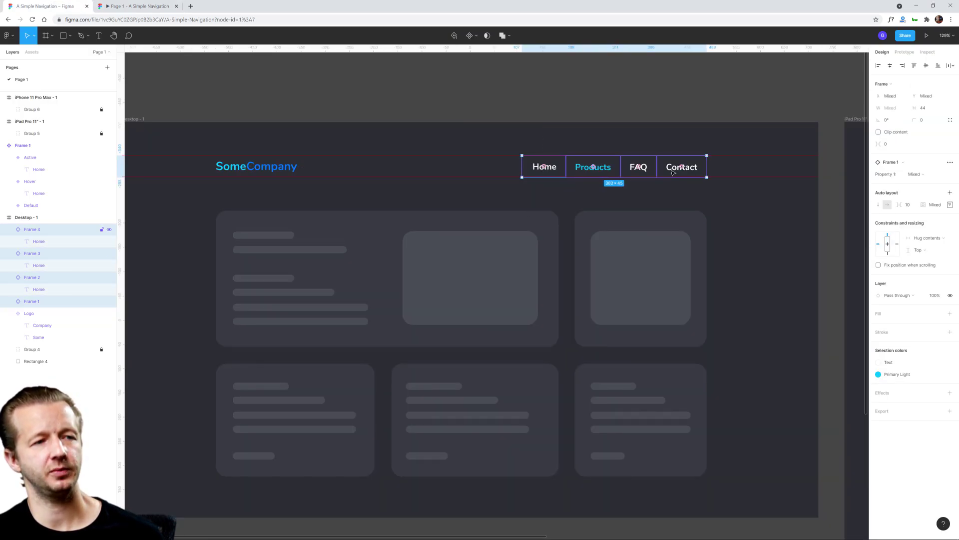
right_click(580, 171)
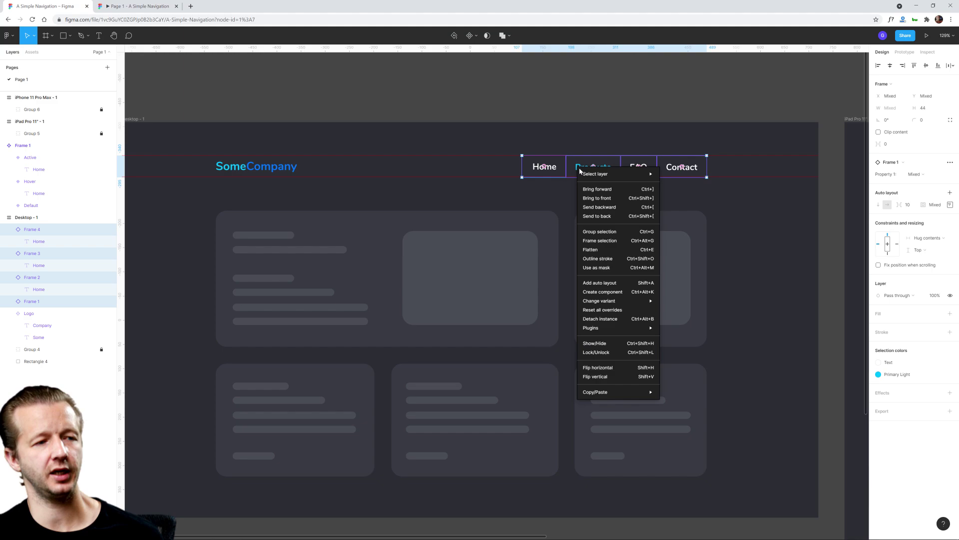
left_click(597, 284)
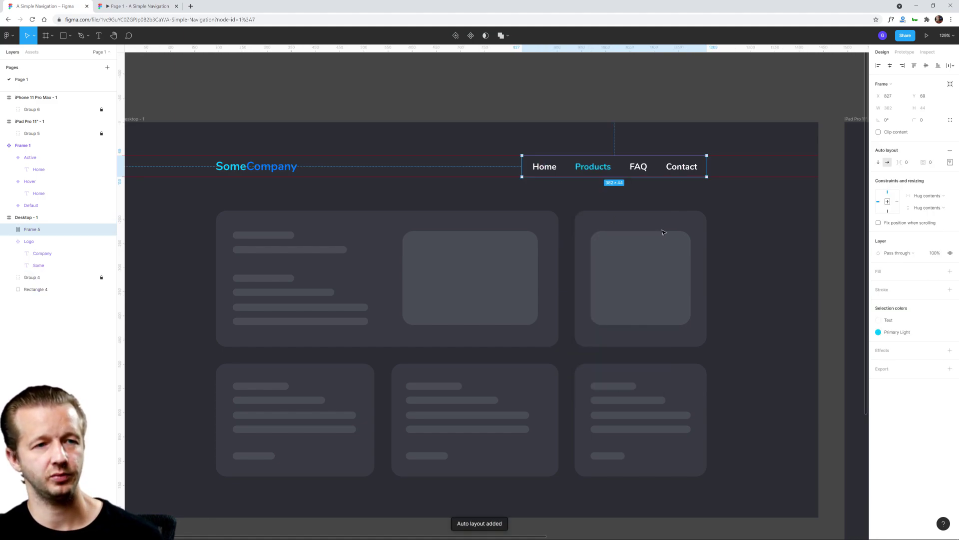
- Try wider spacing between the items of the header links' auto layout frame, and bring the spacing back to 0
left_click(910, 163)
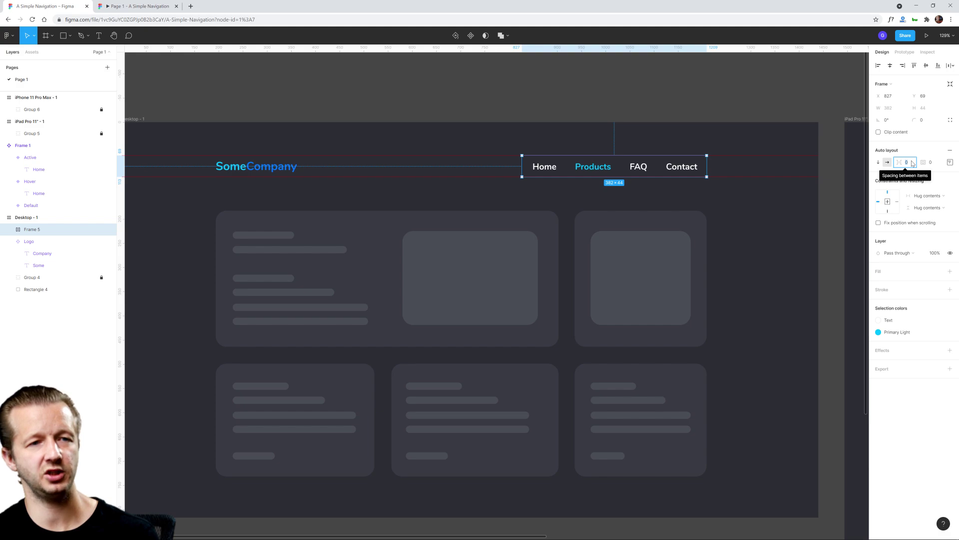
key("Up")
key("Up")
key("Up")
key("Up")
key("Up")
key("Up")
key("Up")
key("Up")
key("Up")
key("Up")
key("Up")
key("Up")
key("Up")
key("Up")
key("Up")
key("Up")
key("Up")
key("Up")
key("Up")
key("Up")
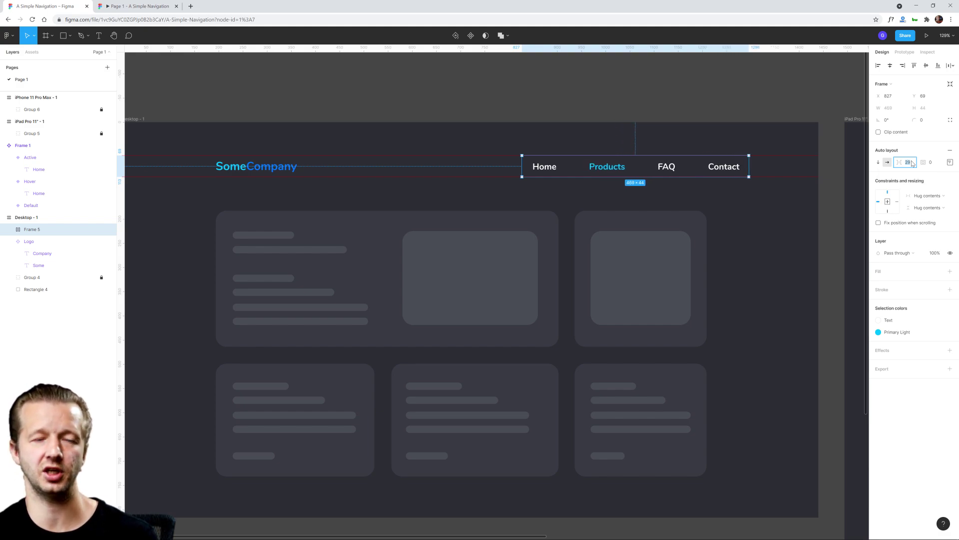
key("Down")
key("Down")
key("Down")
key("Down")
key("Down")
key("Down")
key("Down")
key("Down")
key("Down")
key("Down")
key("Down")
key("Down")
key("Down")
key("Down")
key("Down")
key("Down")
key("Down")
key("Down")
key("Down")
key("Down")
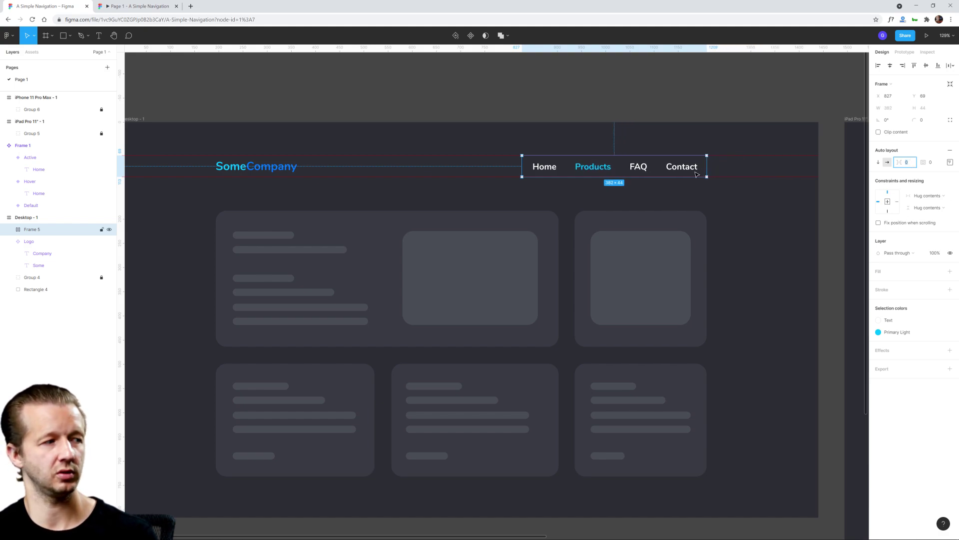
- Rename the header links' auto layout frame to "Nav"
double_click(30, 229)
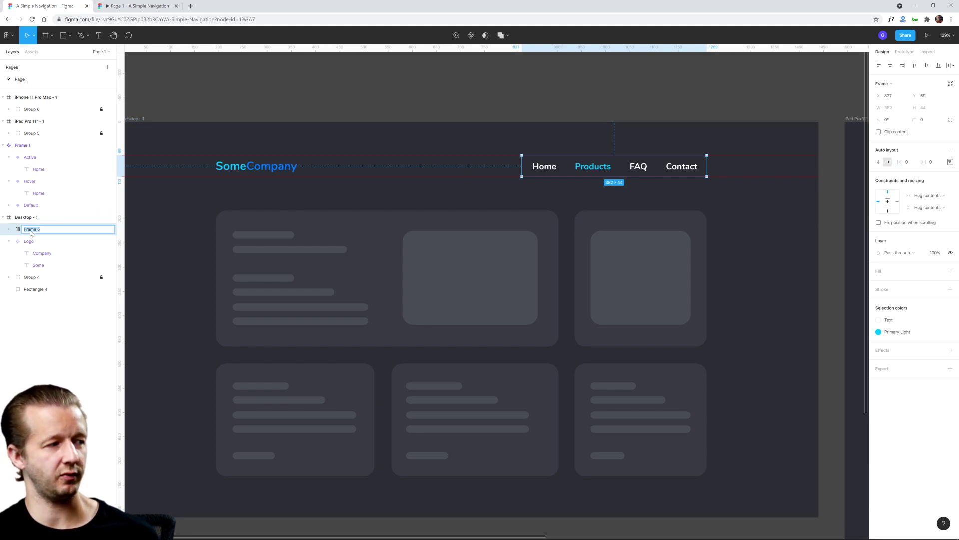
type("Nav")
key("Return")
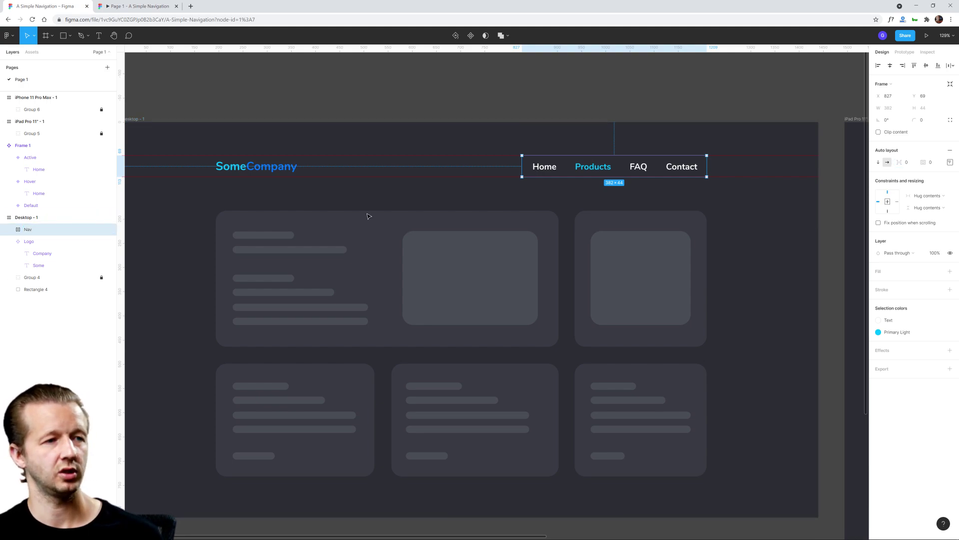
- Select each link inside the Nav frame in turn to inspect its layers, and reselect the whole Nav frame
double_click(540, 166)
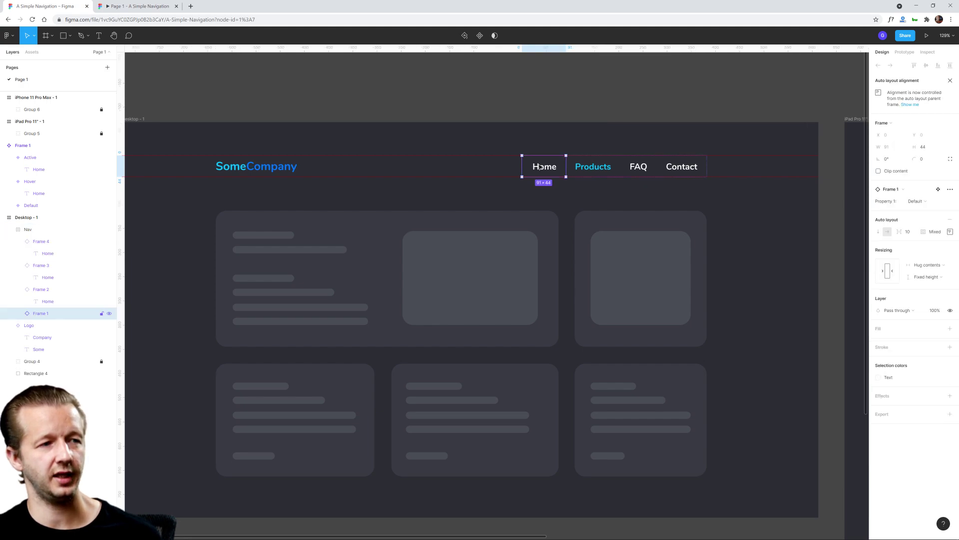
left_click(594, 167)
left_click(639, 167)
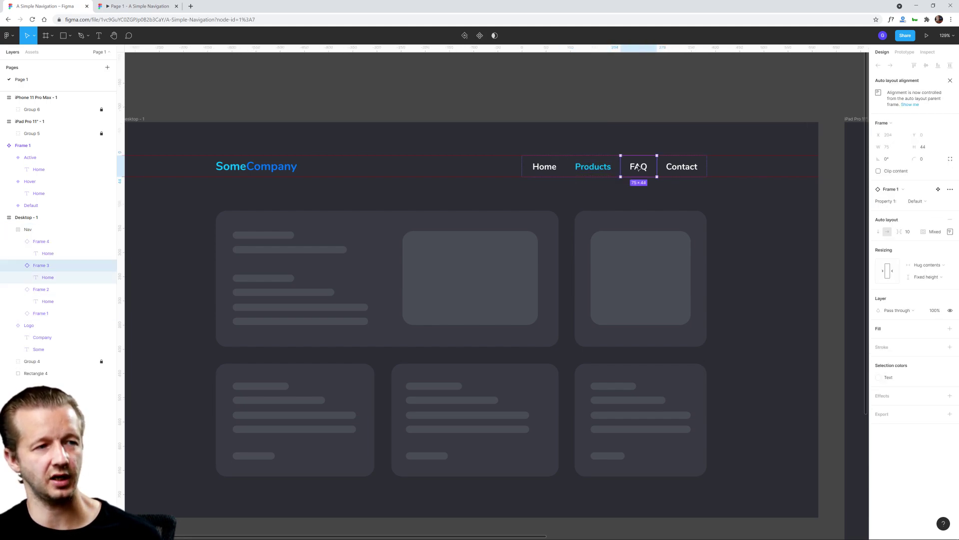
left_click(673, 174)
left_click(289, 199)
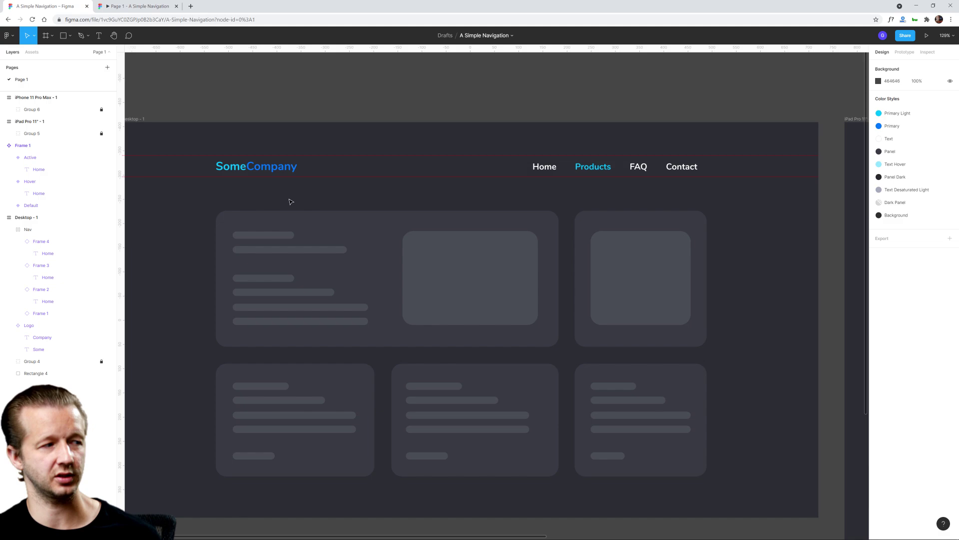
left_click(33, 231)
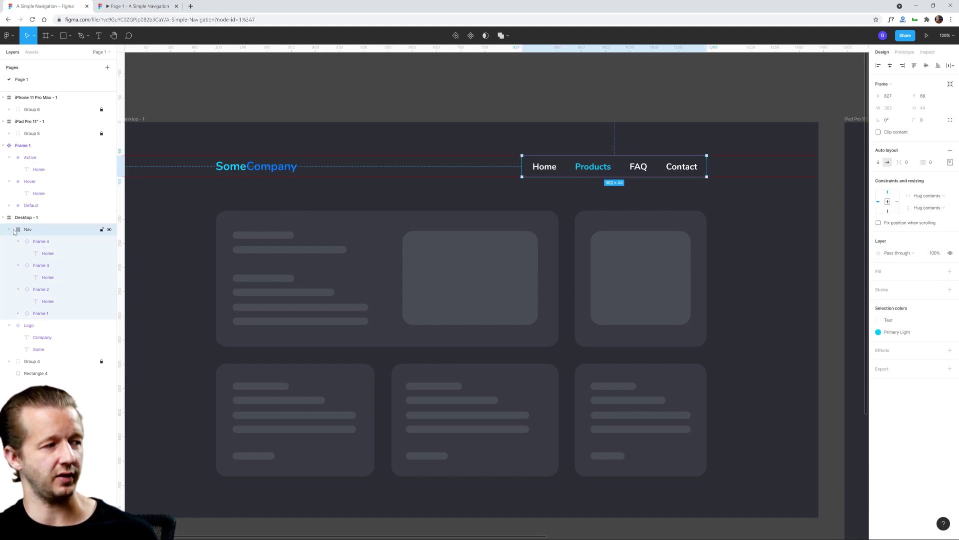
- Create a single component from the Nav frame and the Logo in the Desktop - 1 header
left_click(9, 230)
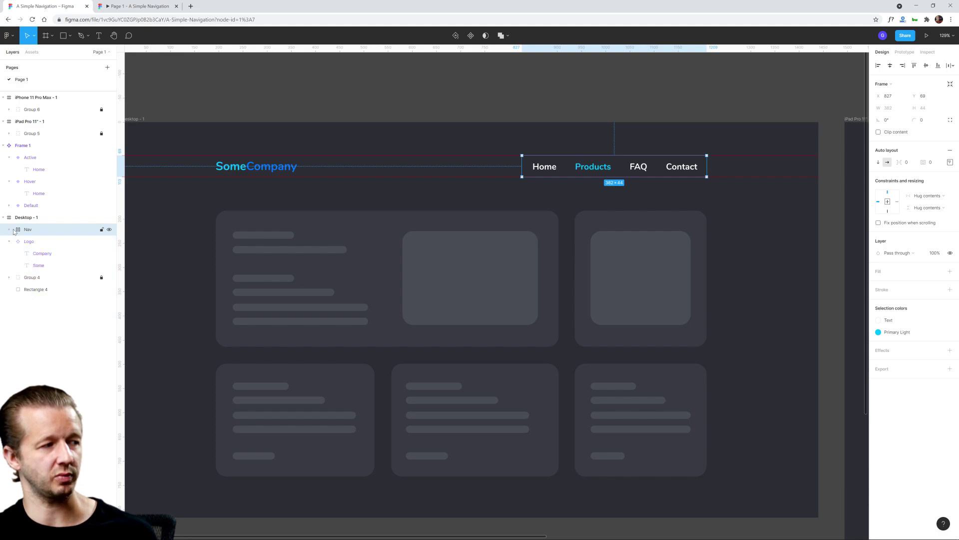
left_click(413, 135)
left_click(589, 170)
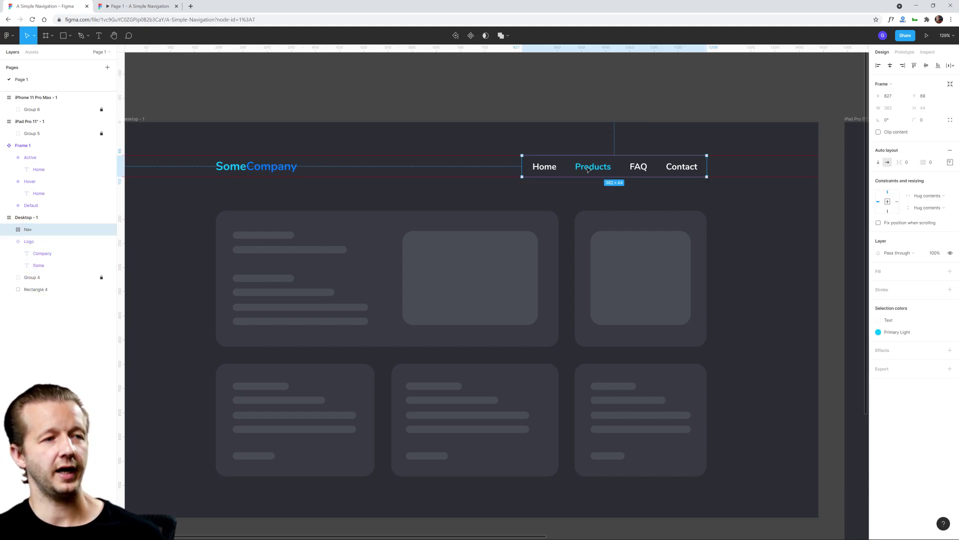
left_click(270, 170, "shift")
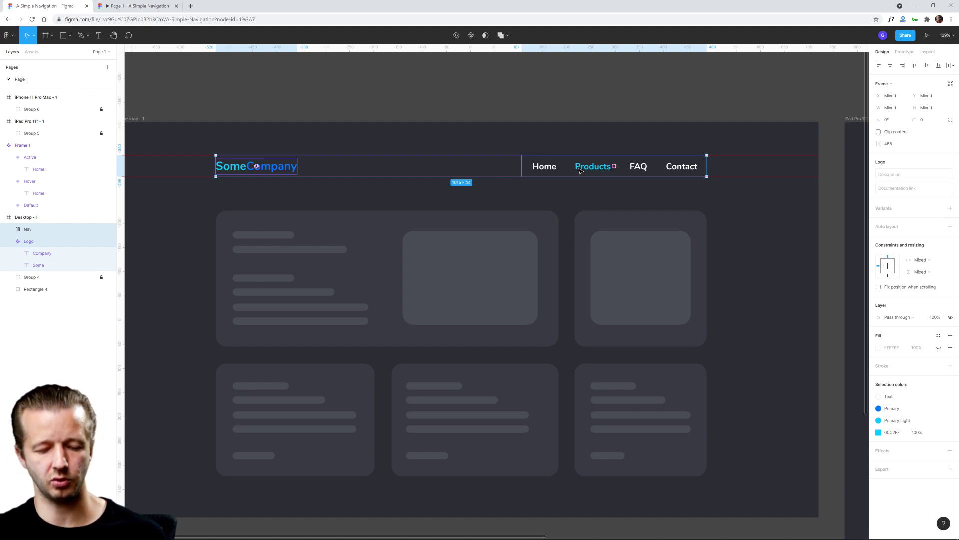
key("ctrl+alt+k")
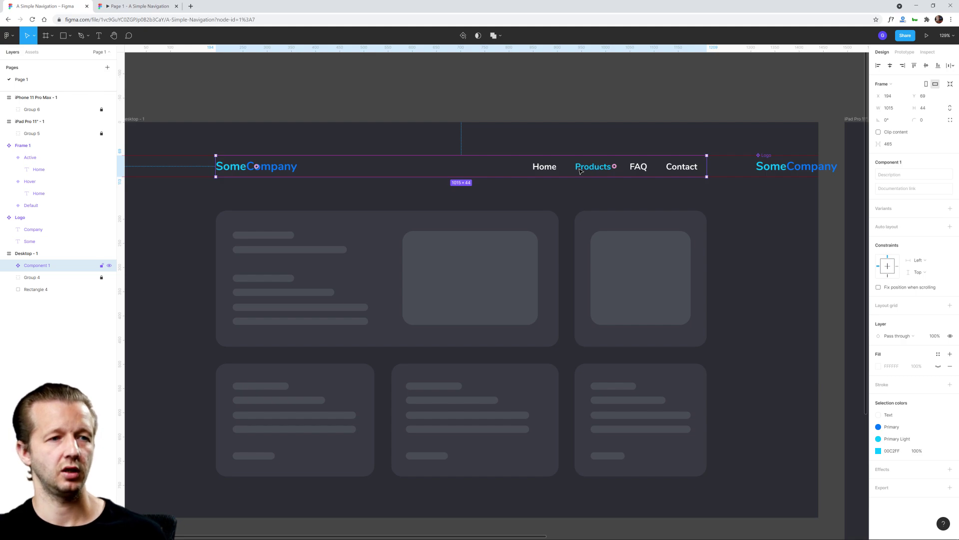
- Delete the separate Logo component beside the header and check the header in the prototype preview
scroll(649, 147, "down", 5, "ctrl")
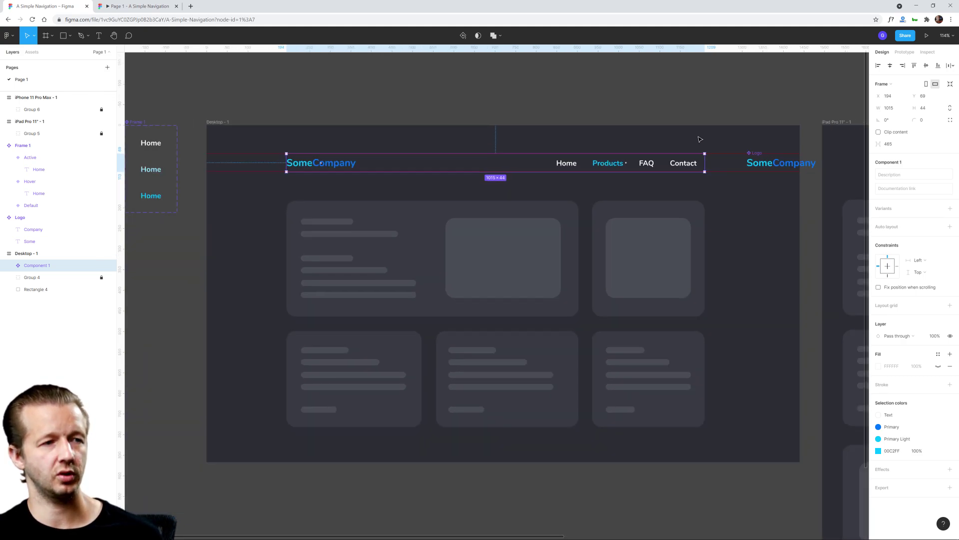
key("Escape")
left_click(741, 155)
key("Delete")
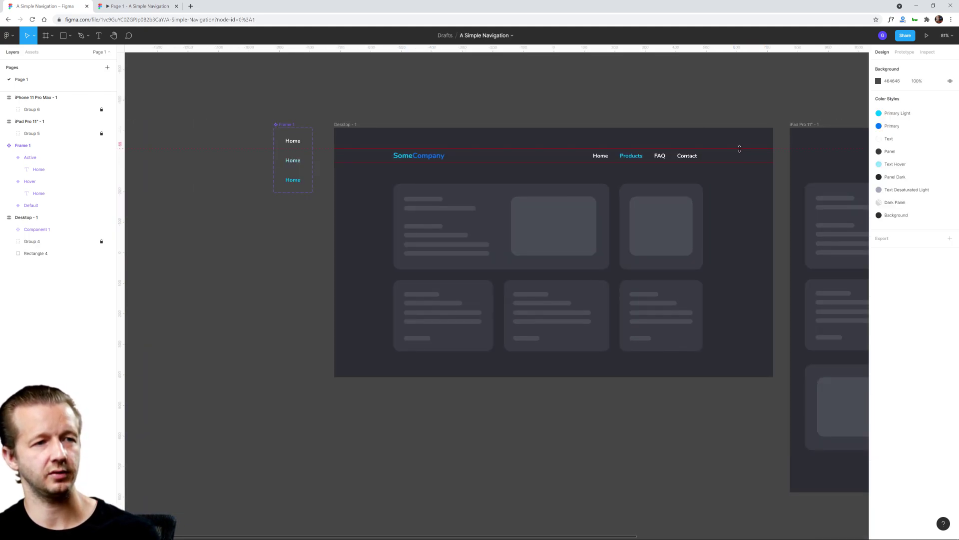
left_click(150, 6)
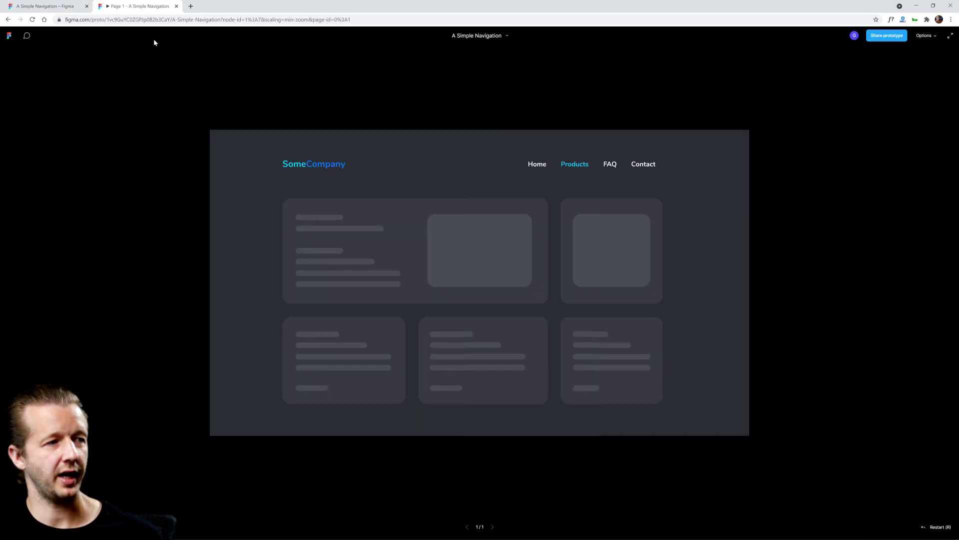
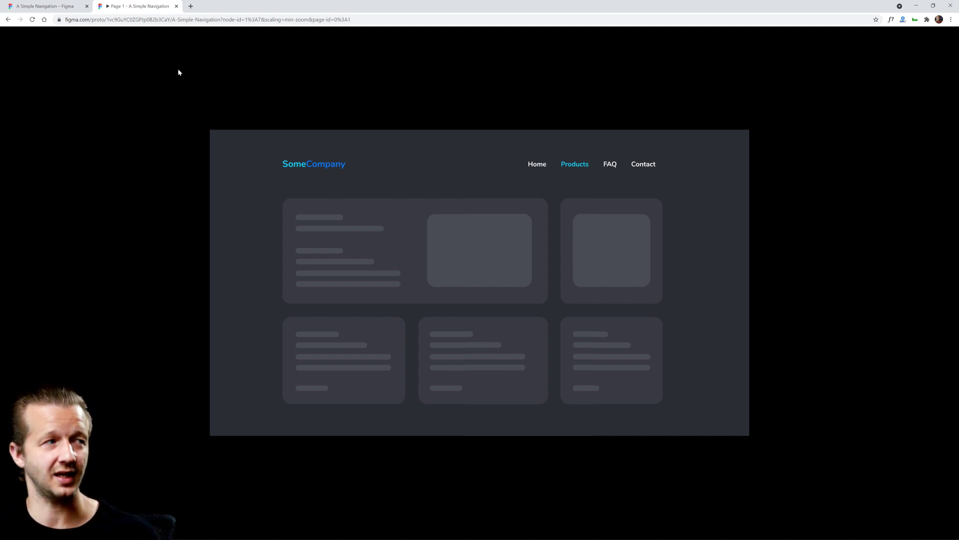
left_click(45, 6)
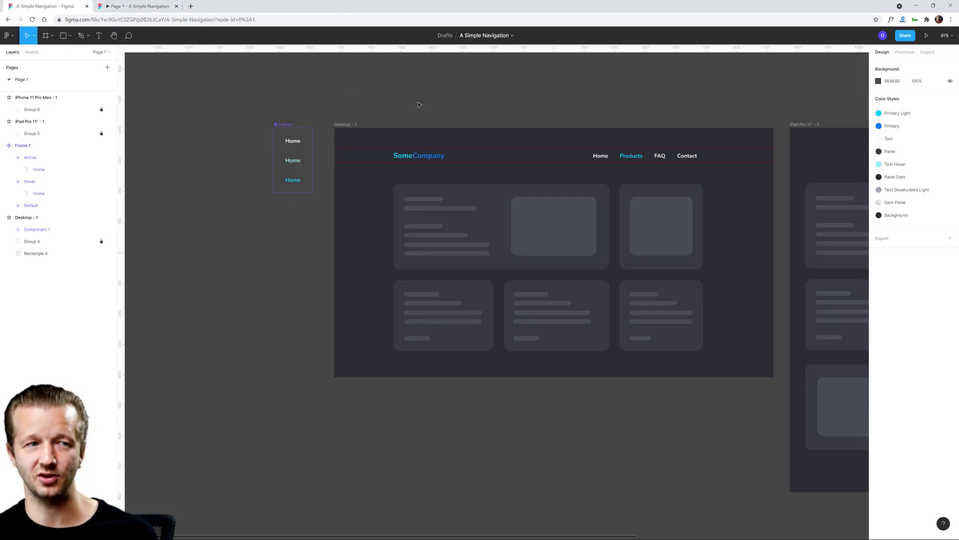
- Undo the Logo deletion and the creation of the combined header component
key("ctrl+v")
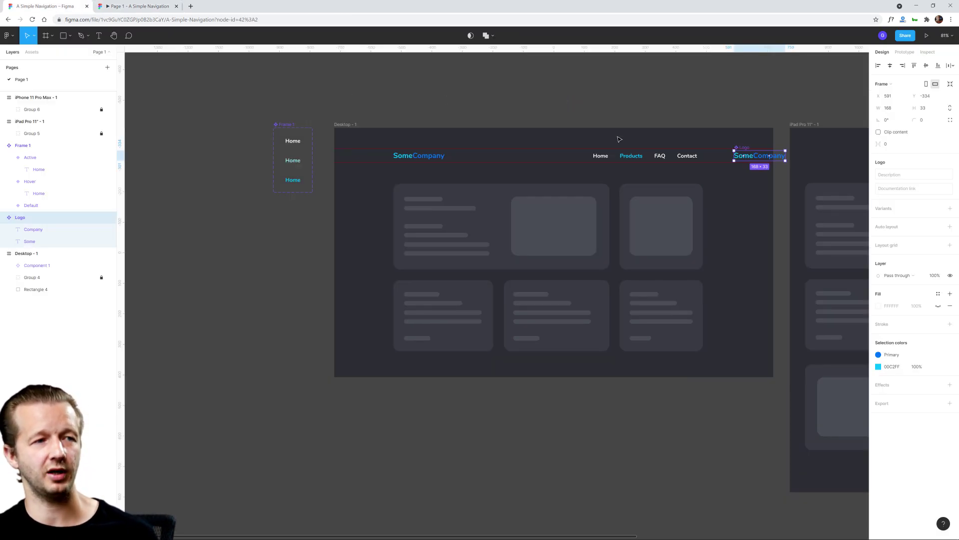
key("ctrl+z")
key("ctrl+z")
key("ctrl+z")
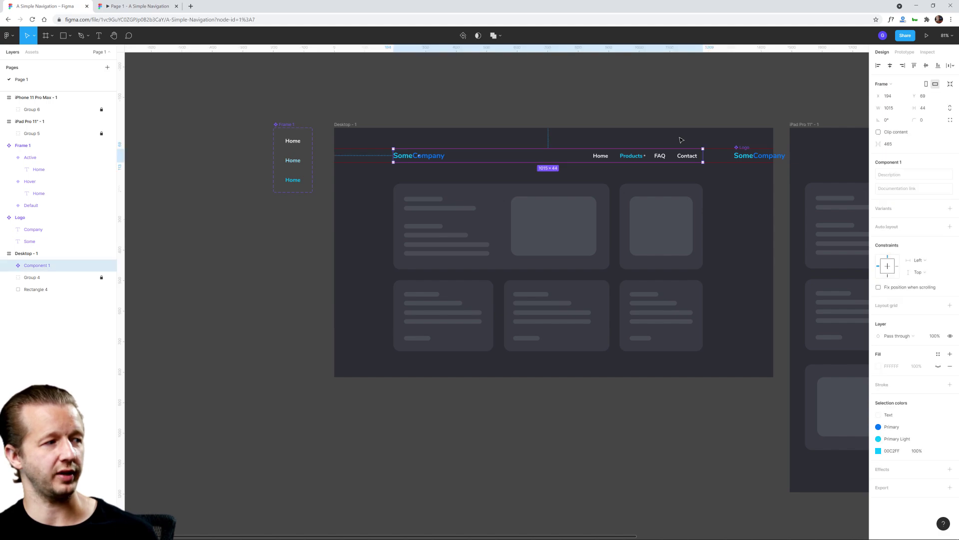
left_click(692, 120)
left_click(654, 155)
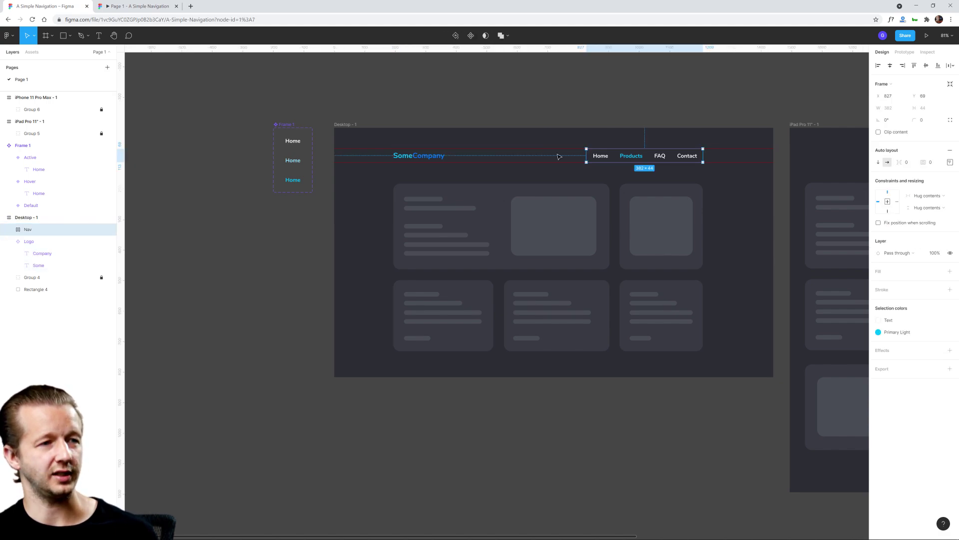
left_click(439, 159, "shift")
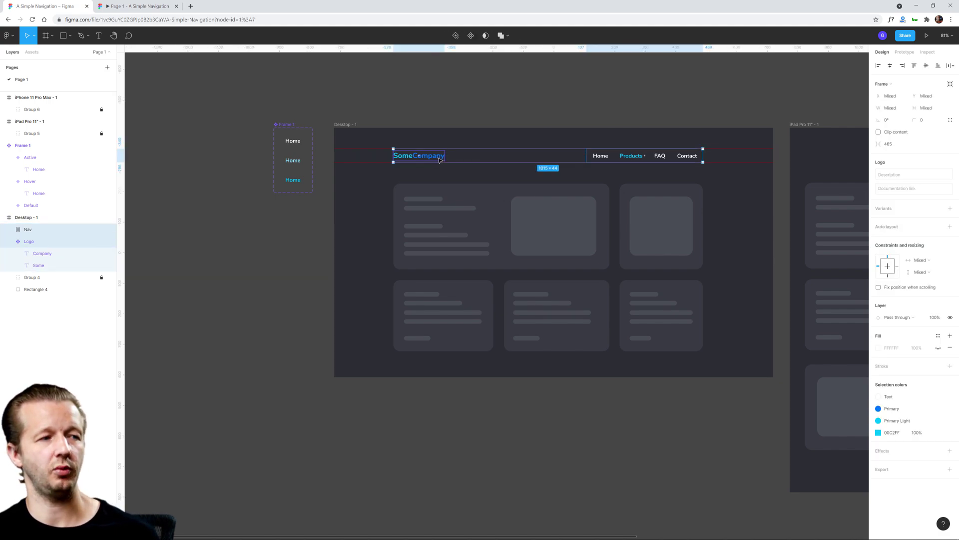
right_click(438, 159)
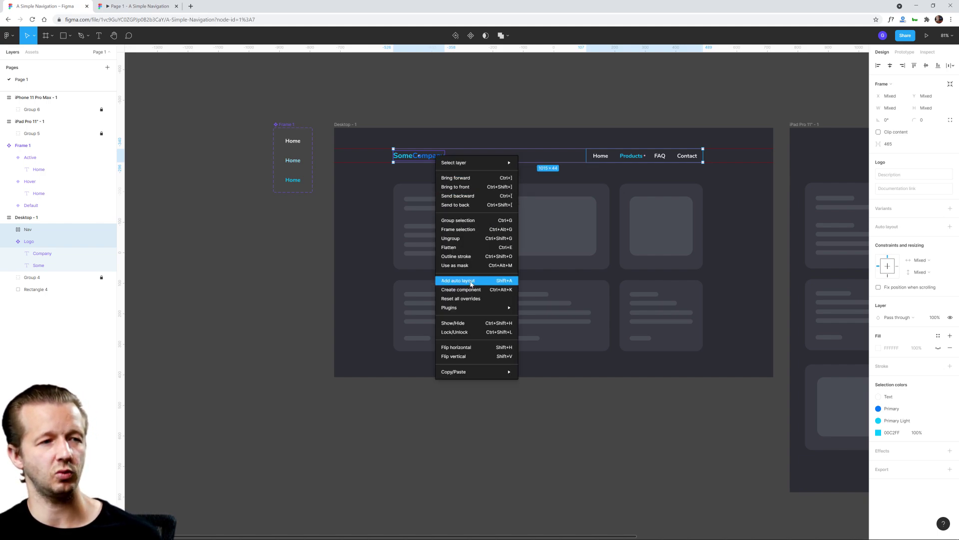
left_click(731, 190)
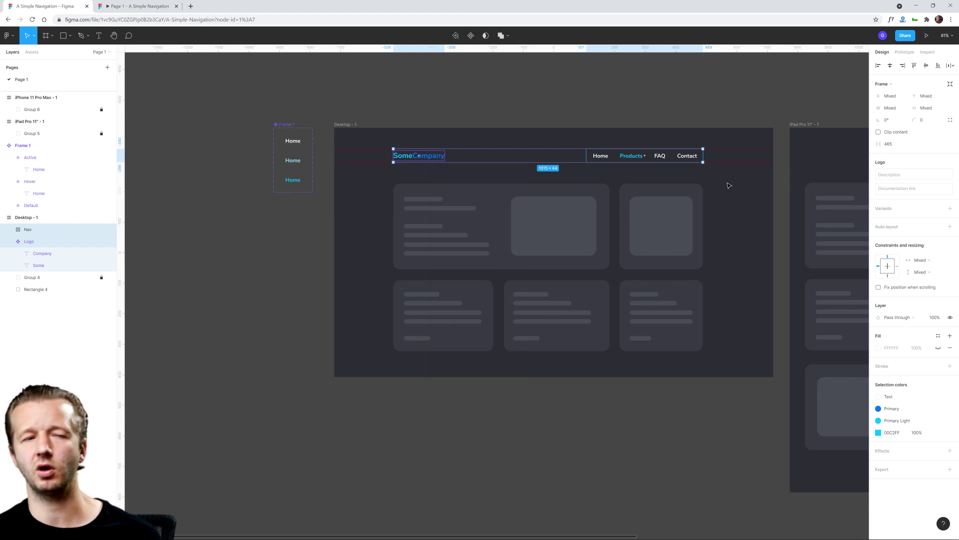
- Try duplicating the FAQ item inside the Nav auto layout and undo the duplicate
scroll(649, 150, "up", 5)
left_click(588, 129)
left_click(549, 150)
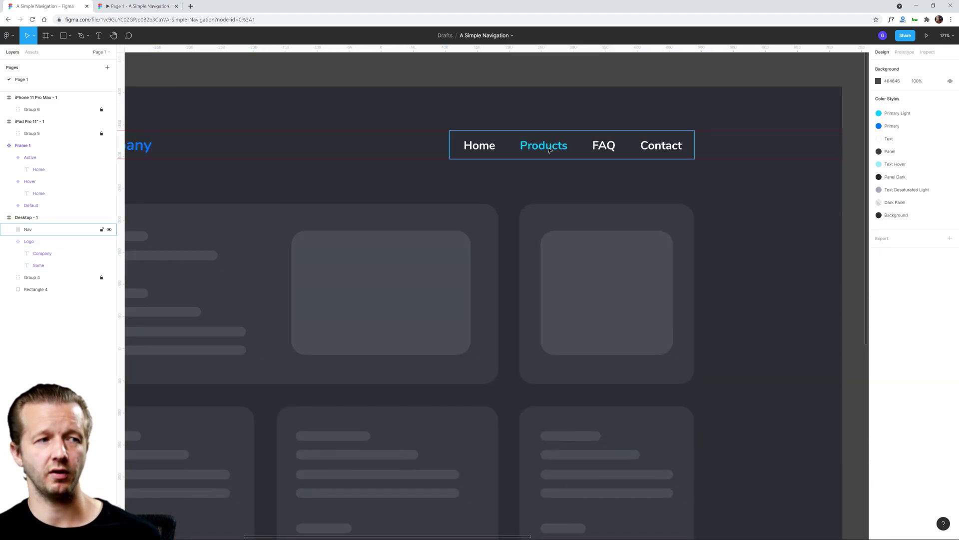
left_click(548, 150)
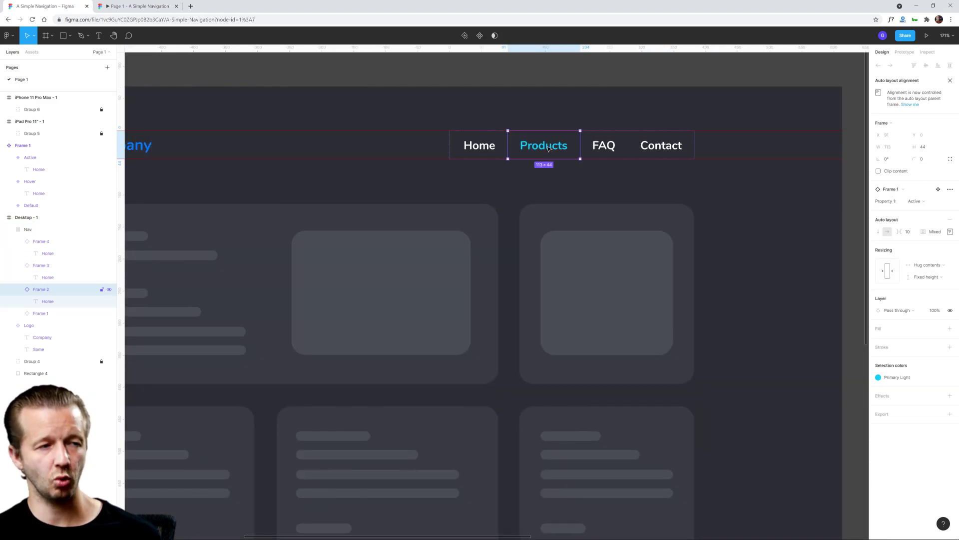
mouse_move(542, 148)
left_mouse_down()
mouse_move(658, 146)
mouse_move(526, 150)
mouse_move(544, 147)
left_mouse_up()
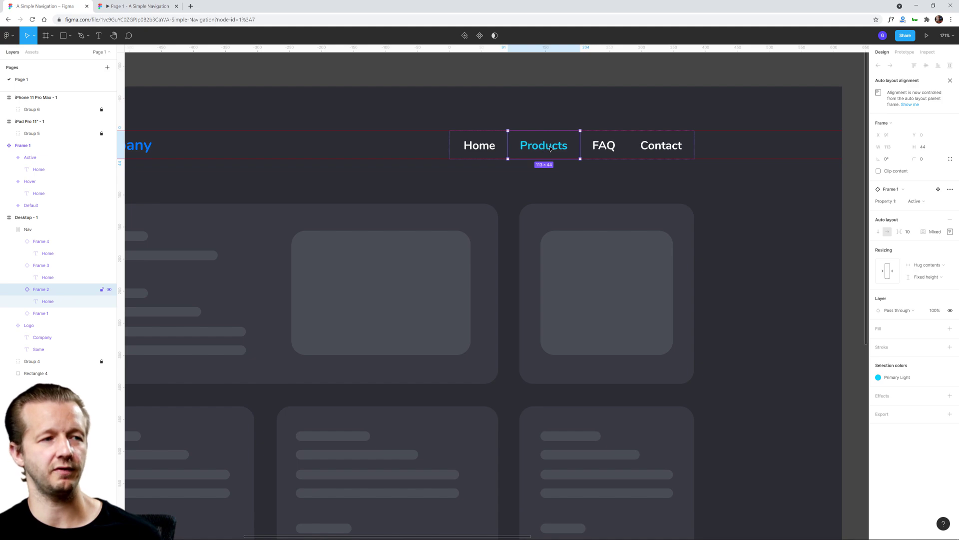
left_click(603, 148)
key("ctrl+d")
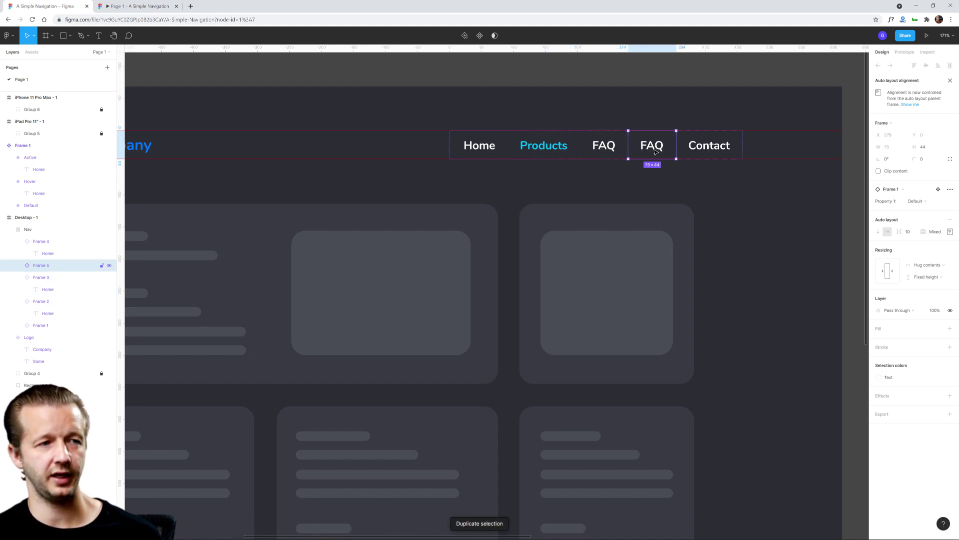
key("ctrl+z")
left_click(717, 193)
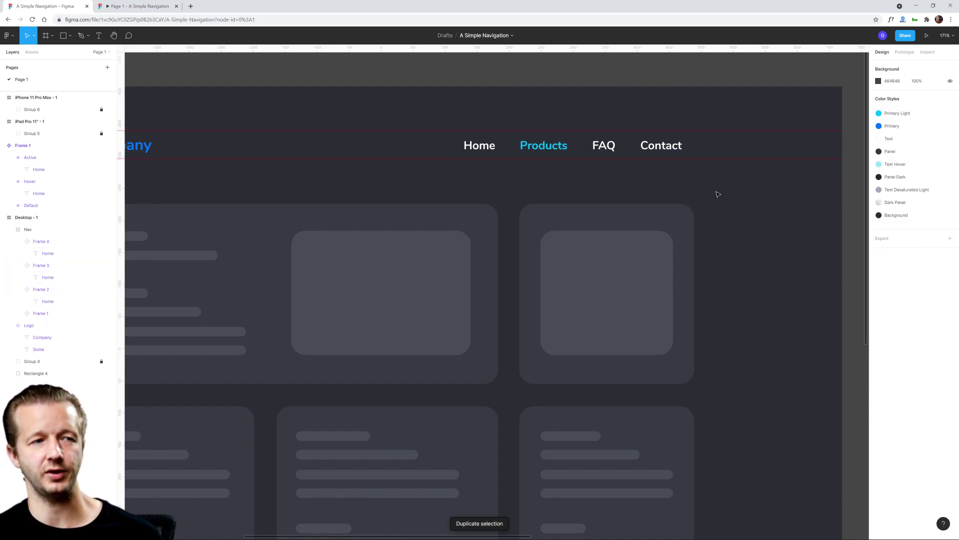
- Add an auto layout around the Nav frame and the Logo in the Desktop - 1 header
scroll(545, 194, "down", 3)
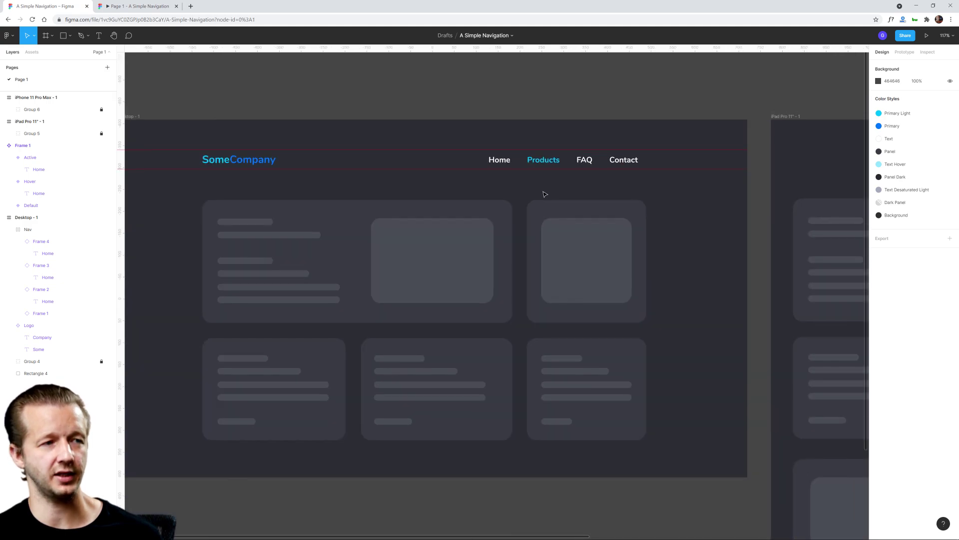
left_click(504, 166)
left_click(249, 164, "shift")
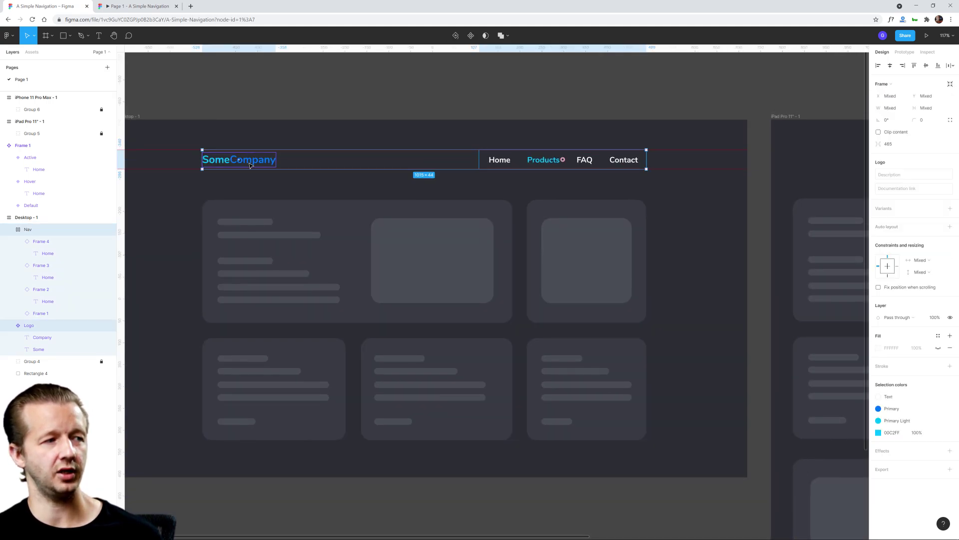
right_click(533, 166)
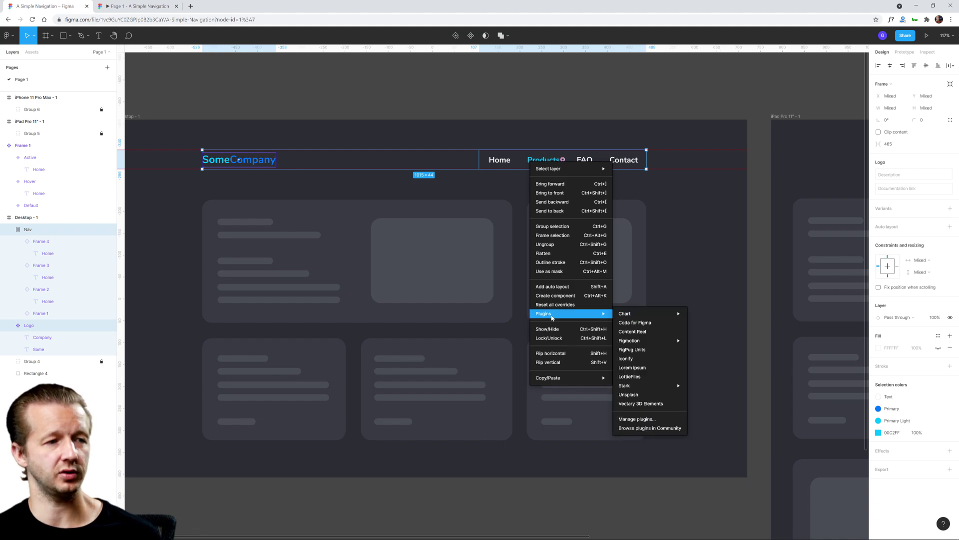
left_click(555, 286)
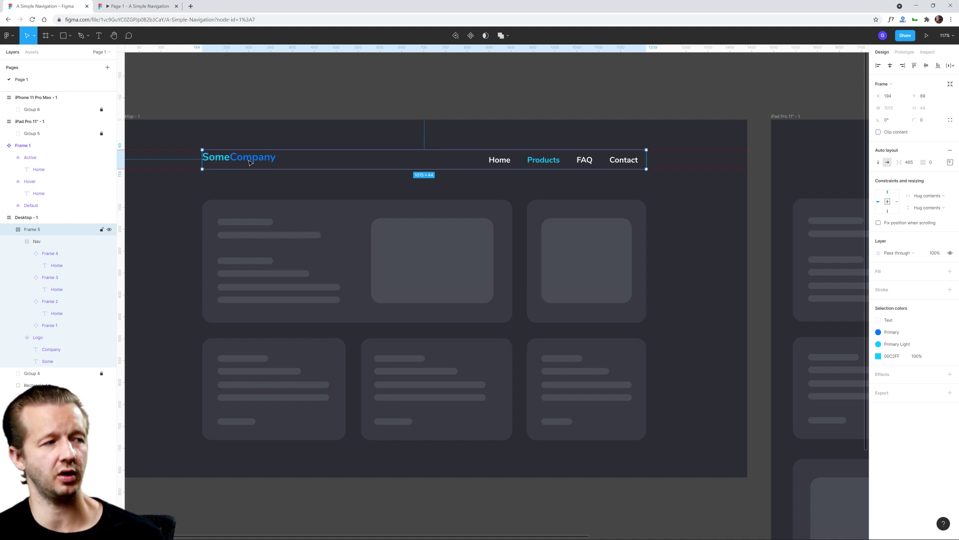
- Resize the Logo to a height of 44 and vertically centre its Some and Company texts
left_click(254, 160)
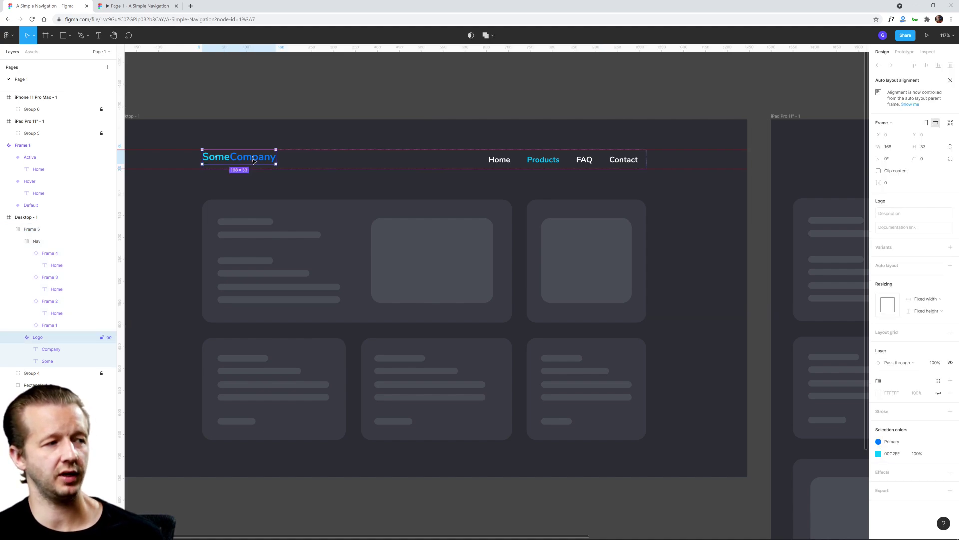
left_click_drag(255, 163, 253, 170)
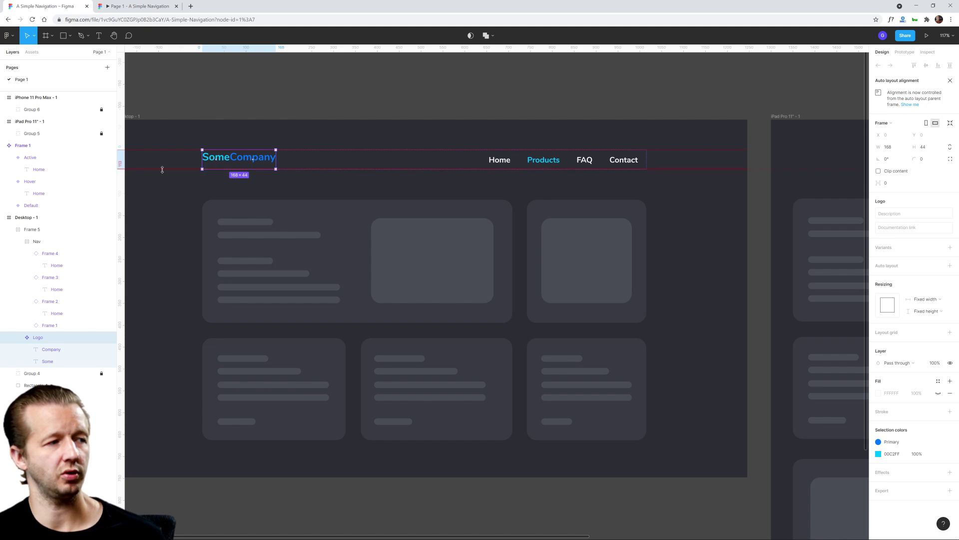
scroll(163, 168, "up", 5)
double_click(329, 151)
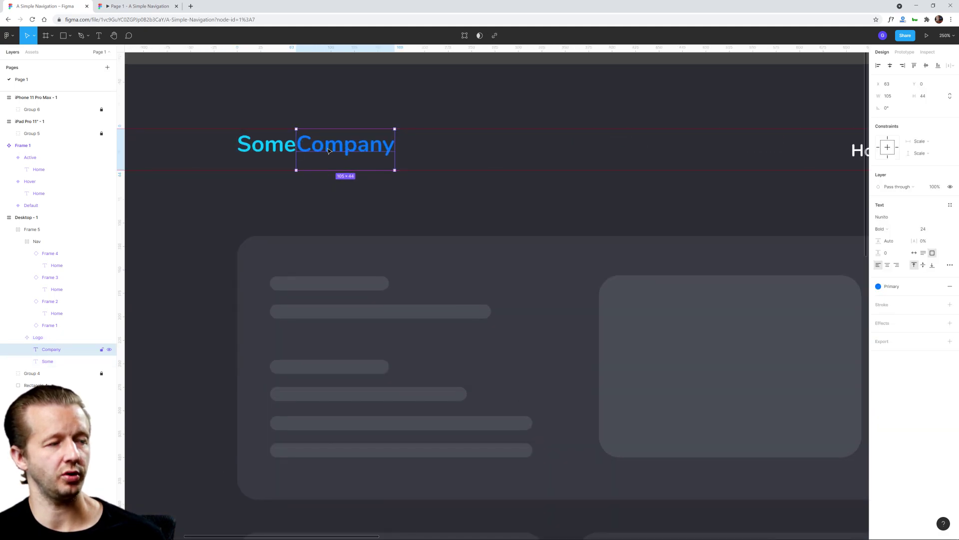
left_click(267, 150, "shift")
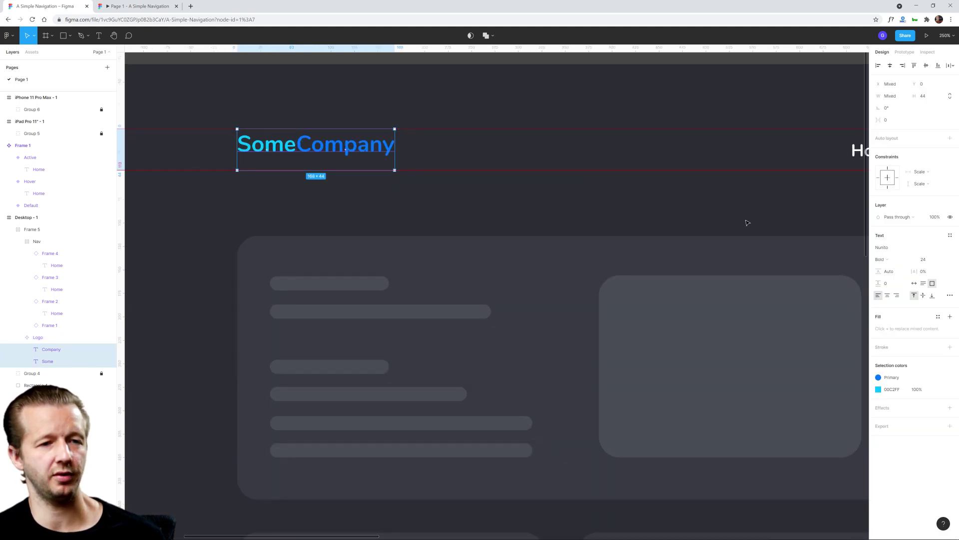
left_click(923, 298)
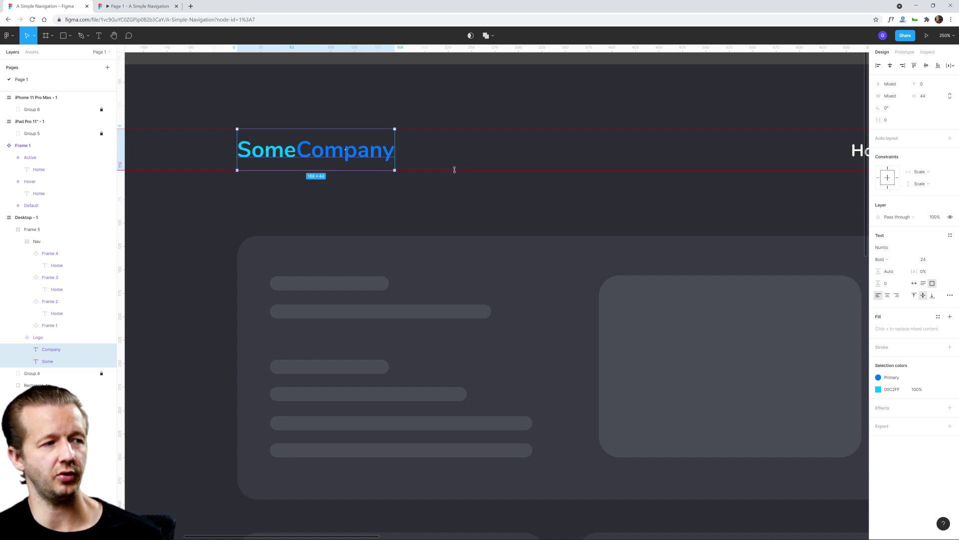
left_click(625, 202)
scroll(625, 203, "down", 3)
scroll(634, 179, "right", 3)
scroll(634, 179, "down", 1)
left_click(634, 179)
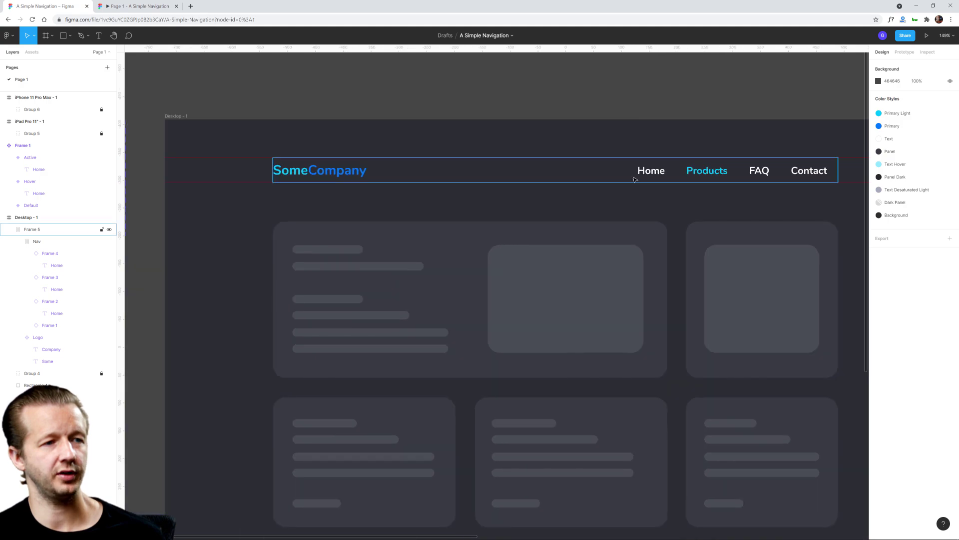
left_click(658, 175)
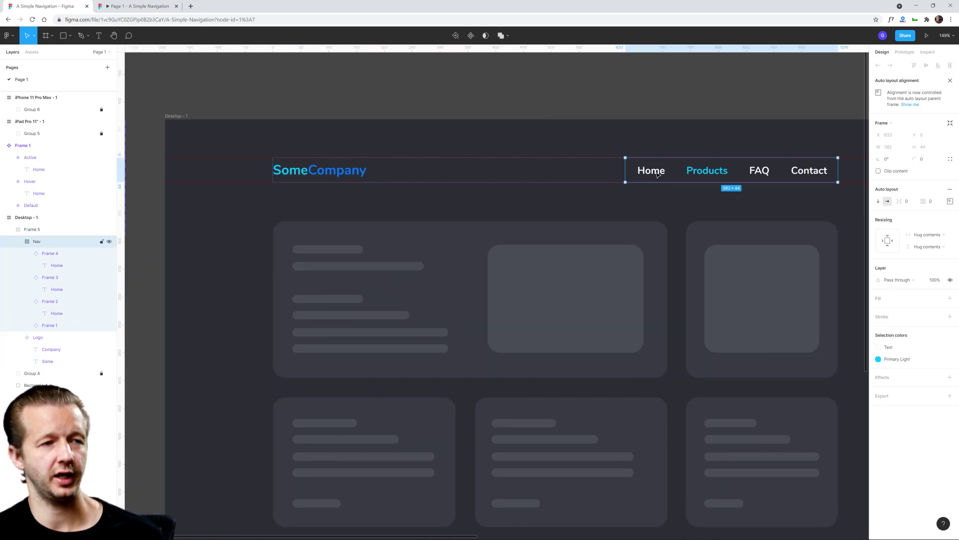
left_click_drag(382, 173, 652, 176)
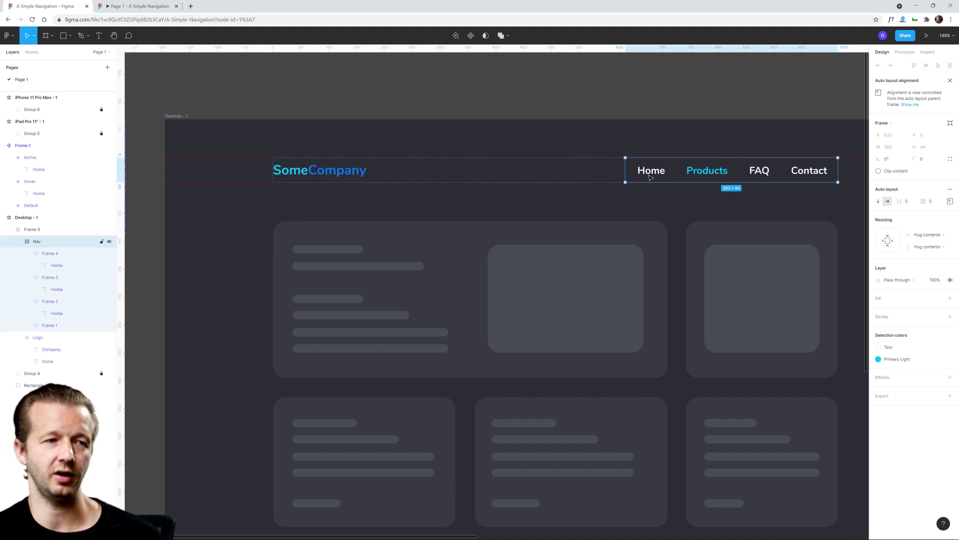
left_click(648, 205)
- Hide the rulers and their guides on the canvas
scroll(677, 208, "down", 5)
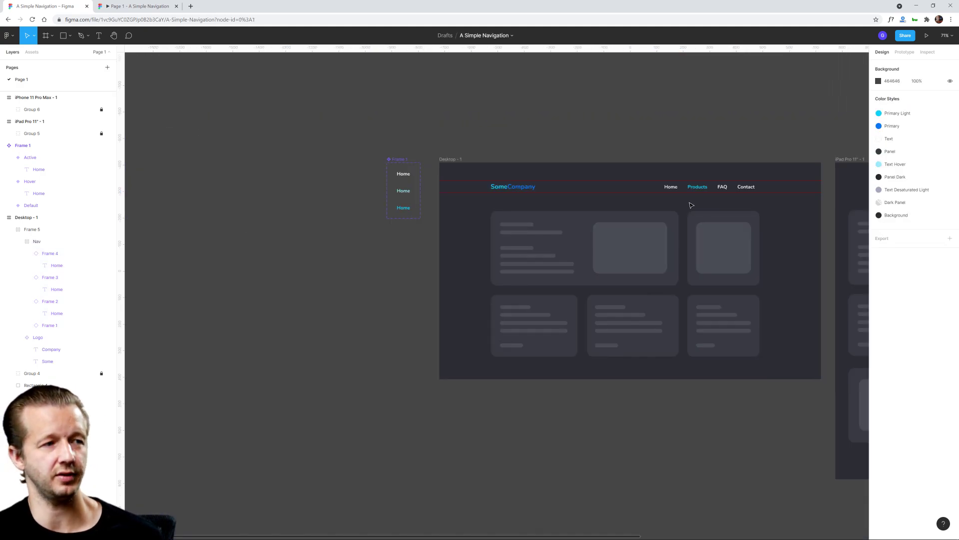
left_click_drag(677, 208, 481, 197)
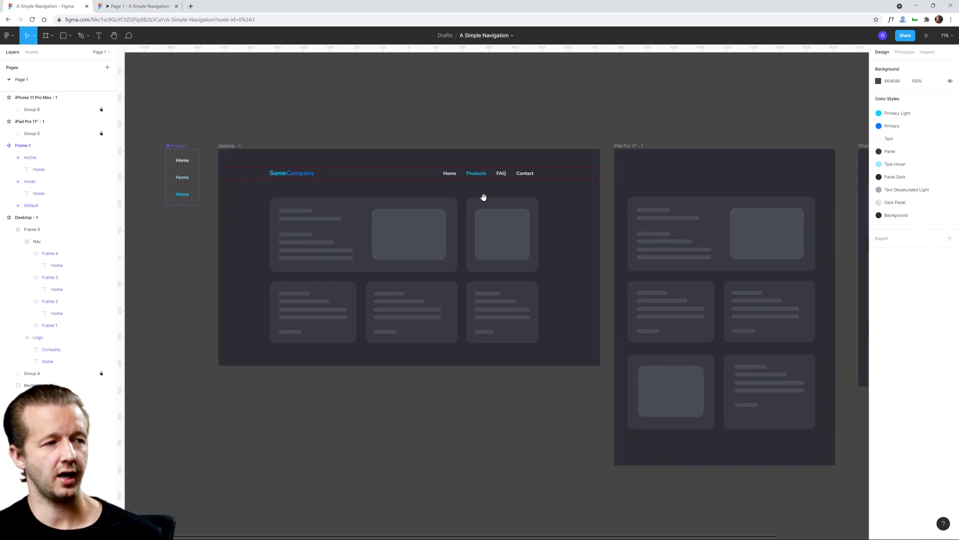
key("shift+r")
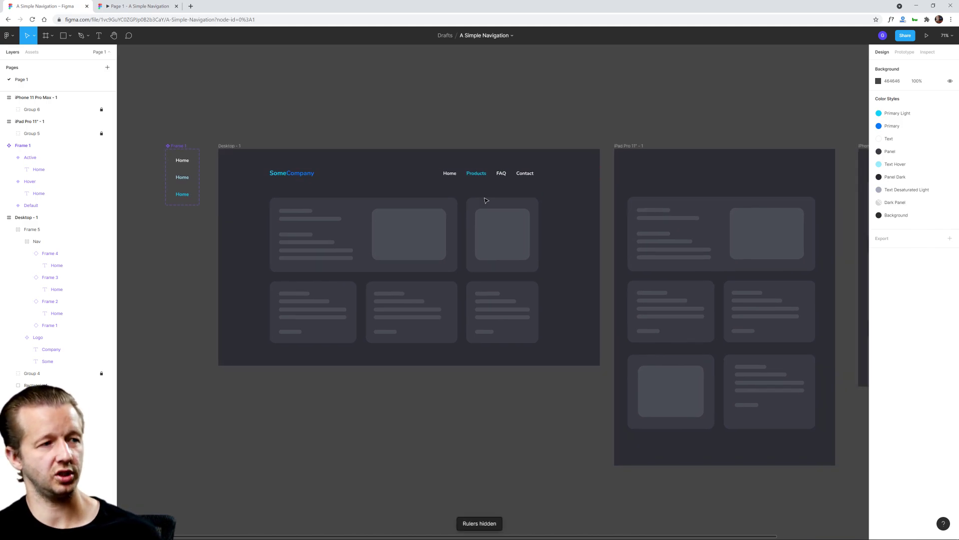
- Duplicate the Desktop - 1 header and place the copy in the iPad Pro 11" - 1 frame at X 50, Y 74
left_click(300, 175)
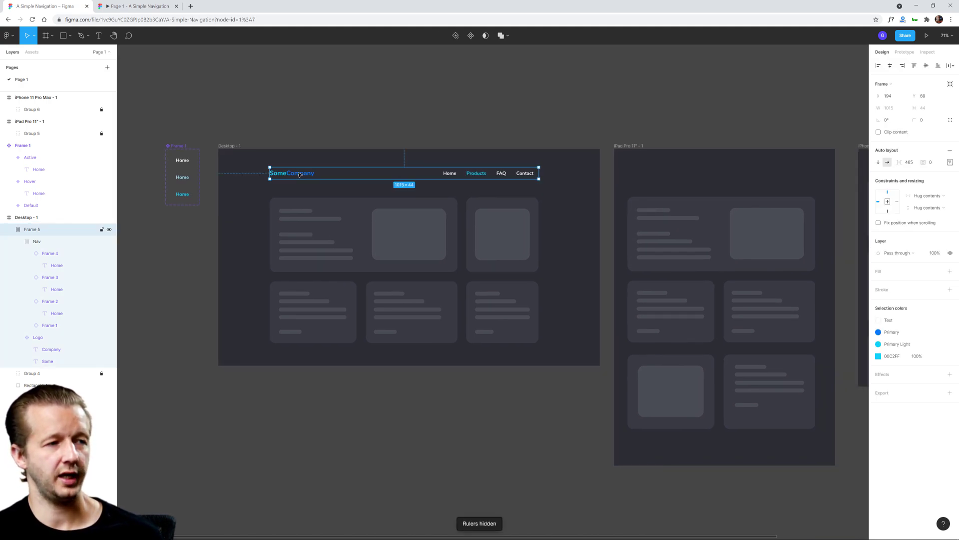
key("ctrl+d")
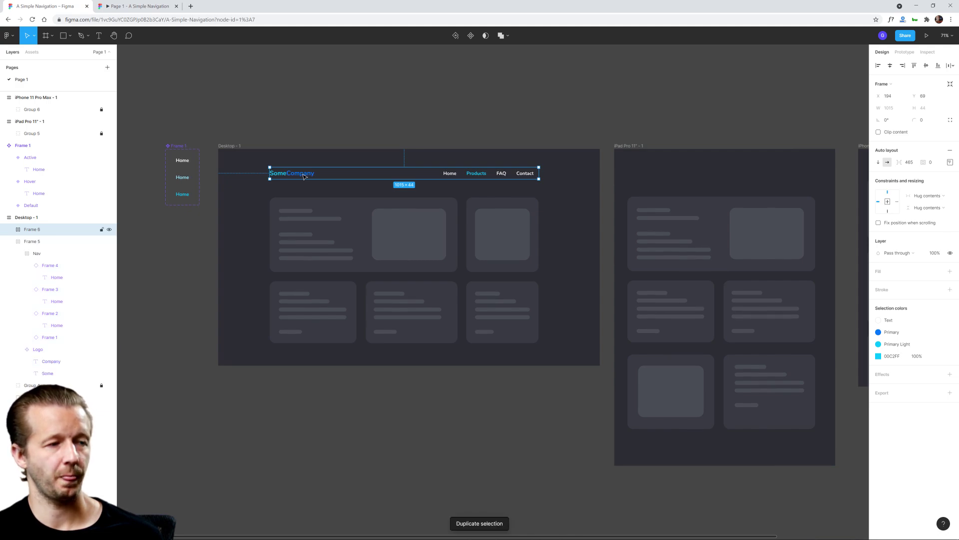
left_click_drag(304, 177, 663, 179)
scroll(583, 200, "right", 3)
scroll(488, 201, "up", 3)
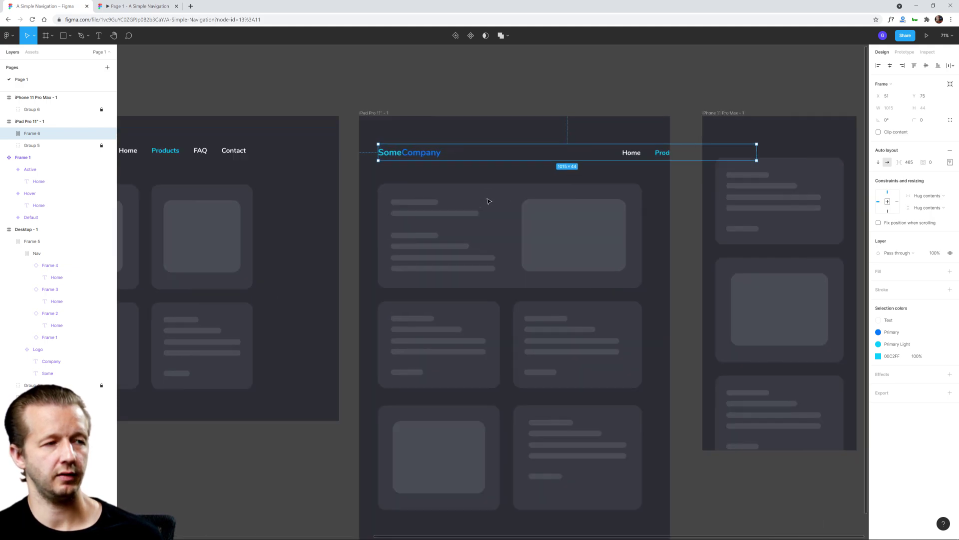
scroll(488, 201, "up", 5)
left_click_drag(390, 144, 391, 145)
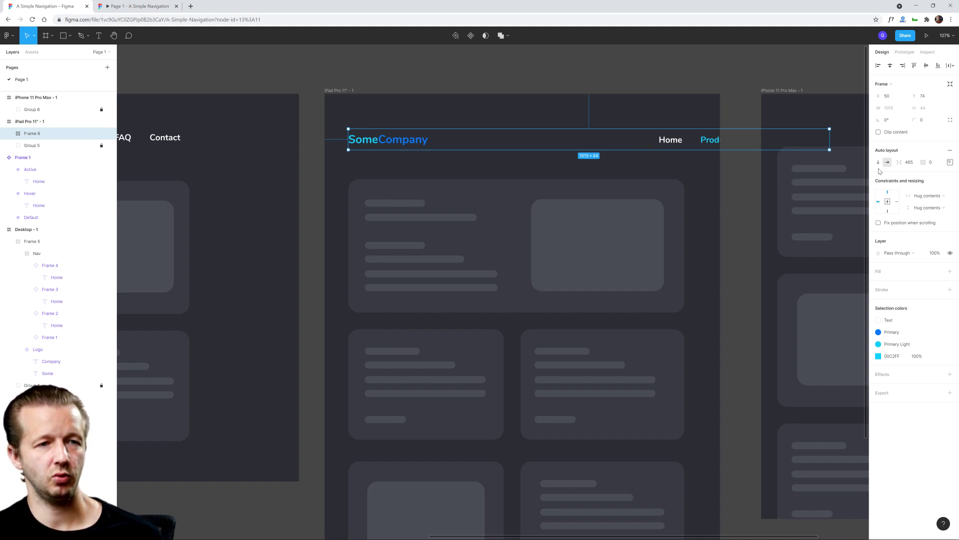
- Reduce the auto-layout item spacing of the iPad header to 159 so it spans the width of the cards
left_click(913, 163)
key("Down")
key("Down")
key("Down")
key("Down")
key("Down")
key("Down")
key("Down")
key("Down")
key("Down")
key("Down")
key("Down")
key("Down")
key("Down")
key("Down")
key("Down")
key("Down")
key("Down")
key("Down")
key("Down")
key("Down")
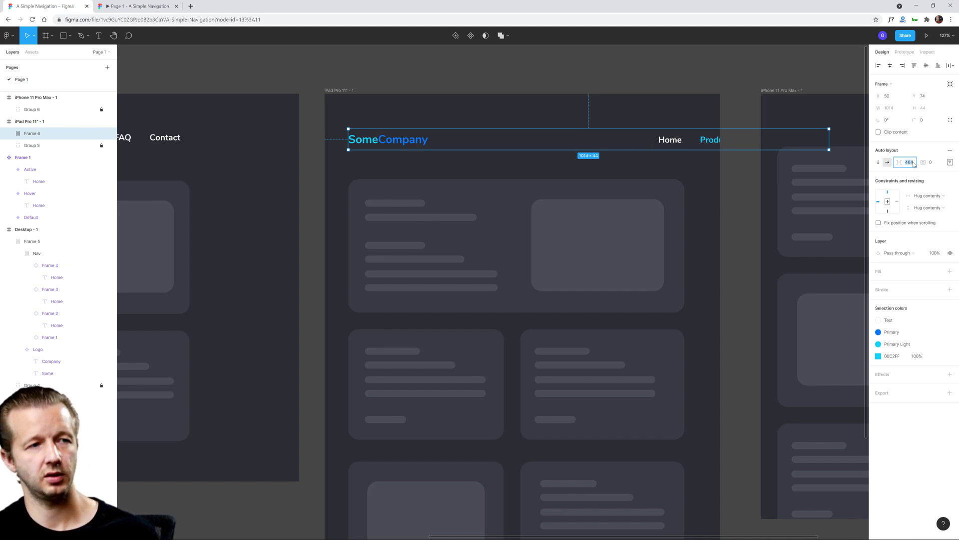
key("Down")
key("Down")
key("Down")
key("Down")
key("Down")
key("Down")
key("Down")
key("Down")
key("Down")
key("Down")
key("Down")
key("Down")
key("Down")
key("Down")
key("Down")
key("Down")
key("Down")
key("Down")
key("Down")
key("Down")
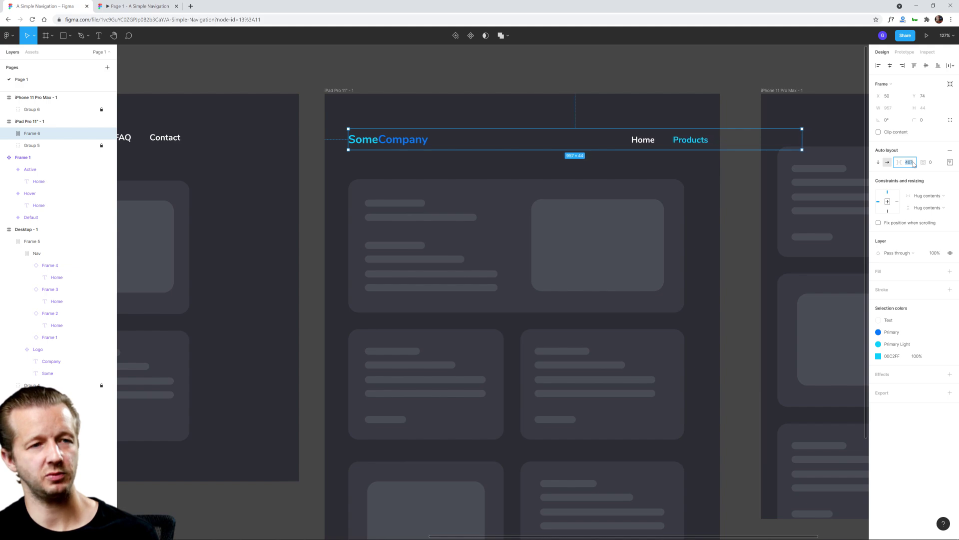
key("Down")
key("Down")
key("Down")
key("Down")
key("Down")
key("Down")
key("Down")
key("Down")
key("Down")
key("Down")
key("Down")
key("Down")
key("Down")
key("Down")
key("Down")
key("Down")
key("Down")
key("Down")
key("Down")
key("Down")
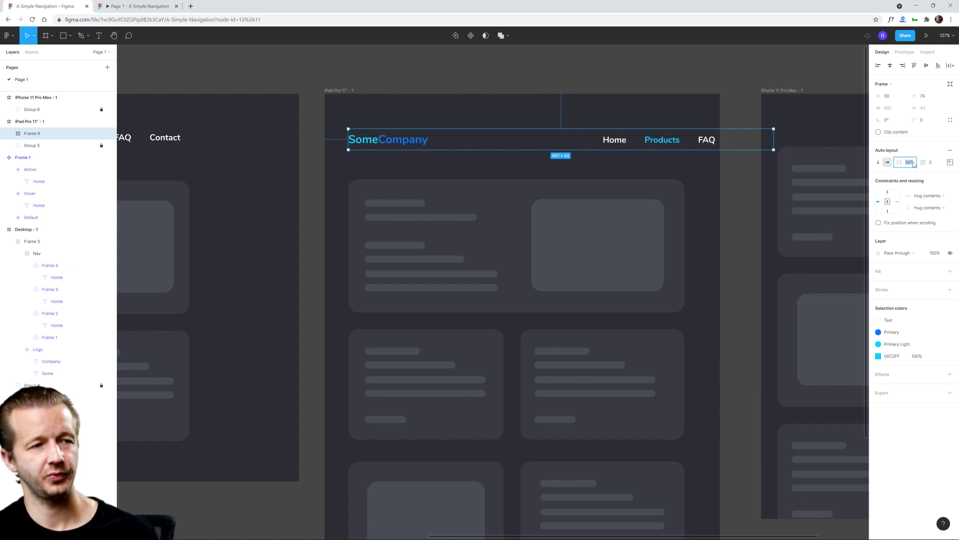
key("Down")
key("Down")
key("Down")
key("Down")
key("Down")
key("Down")
key("Down")
key("Down")
key("Down")
key("Down")
key("Down")
key("Down")
key("Down")
key("Down")
key("Down")
key("Down")
key("Down")
key("Down")
key("Down")
key("Down")
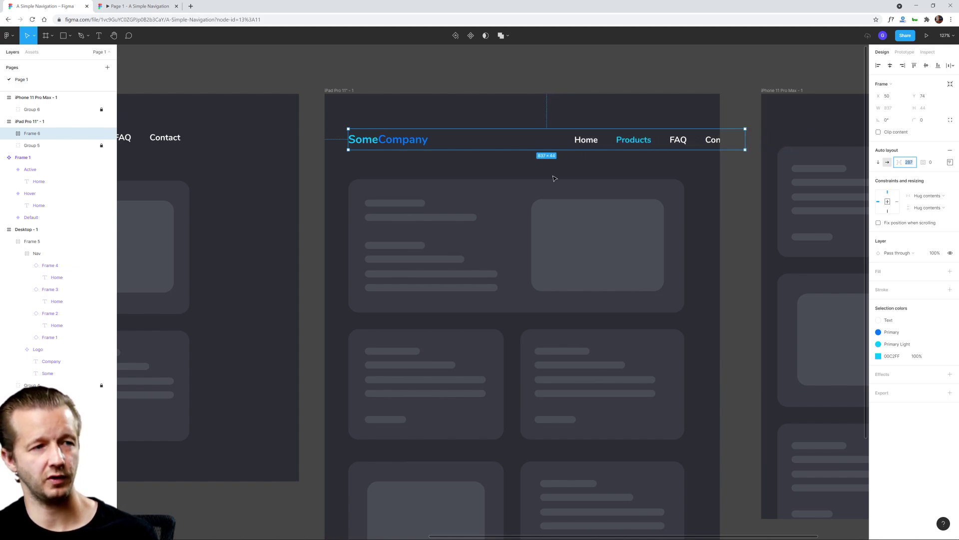
key("Down")
key("Down")
key("Down")
key("Down")
key("Down")
key("Down")
key("Down")
key("Down")
key("Down")
key("Down")
key("Down")
key("Down")
key("Down")
key("Down")
key("Down")
key("Down")
key("Down")
key("Down")
key("Down")
key("Down")
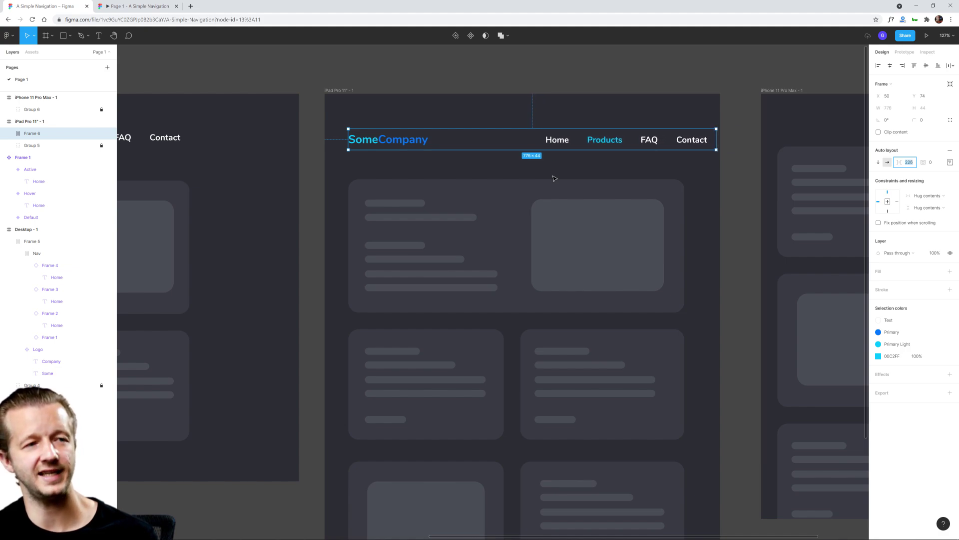
key("Down")
key("Down")
key("Down")
key("Down")
key("Down")
key("Down")
key("Down")
key("Down")
key("Down")
key("Down")
key("Down")
key("Down")
key("Down")
key("Down")
key("Down")
key("Down")
key("Down")
key("Down")
key("Down")
key("Down")
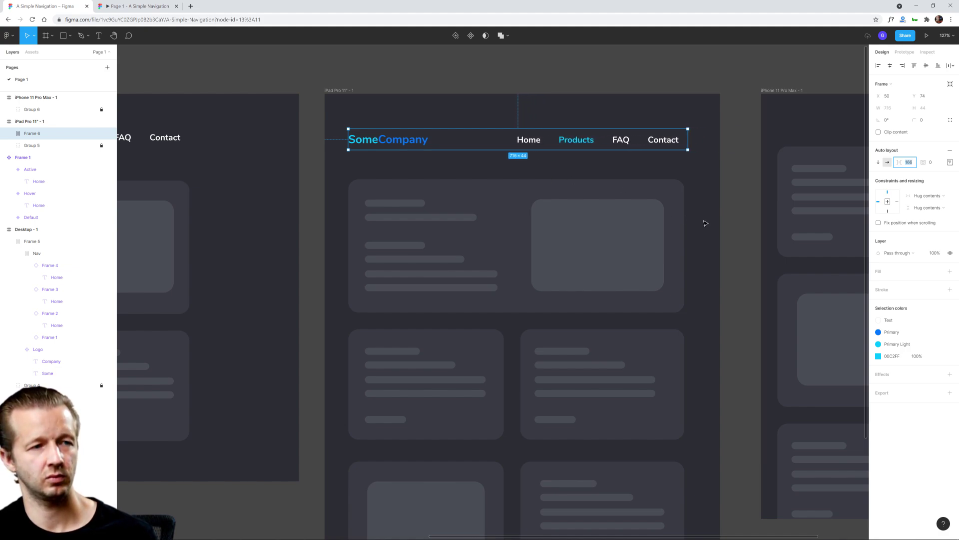
left_click(705, 223)
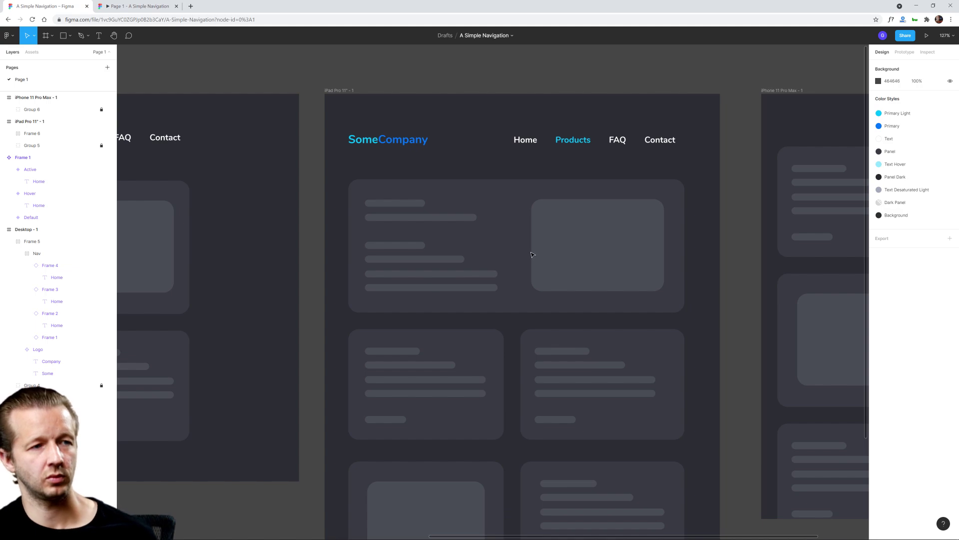
- Increase the iPad header's item spacing to about 178 so the Contact text lines up with the cards' right edge
left_click(646, 141)
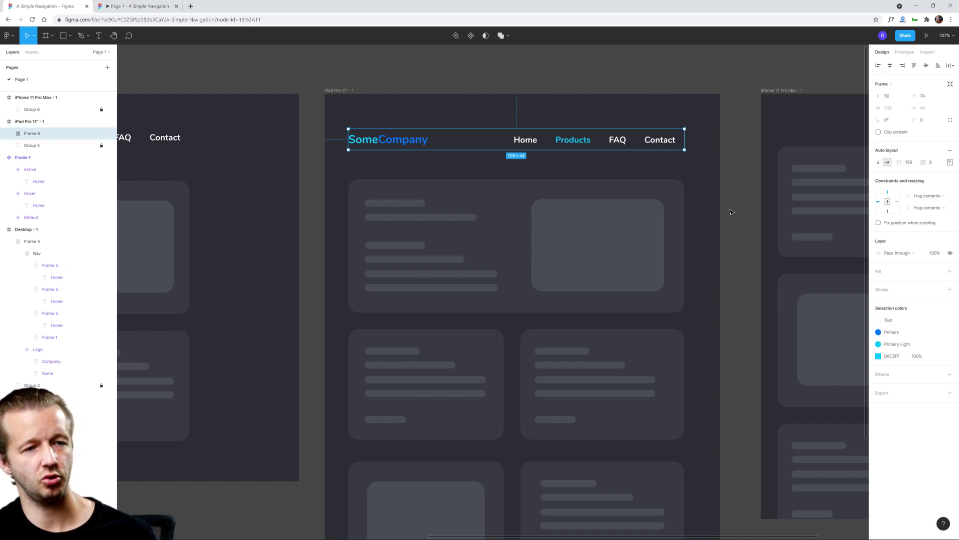
left_click(914, 165)
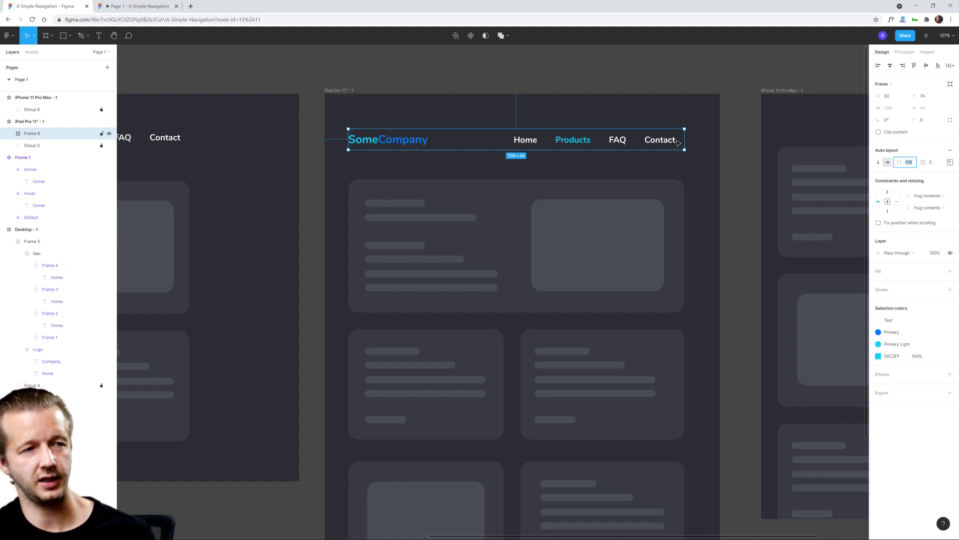
key("Up")
key("Up")
key("Up")
key("Up")
key("Up")
key("Up")
key("Up")
key("Up")
key("Up")
key("Up")
key("Up")
key("Up")
key("Up")
key("Up")
key("Up")
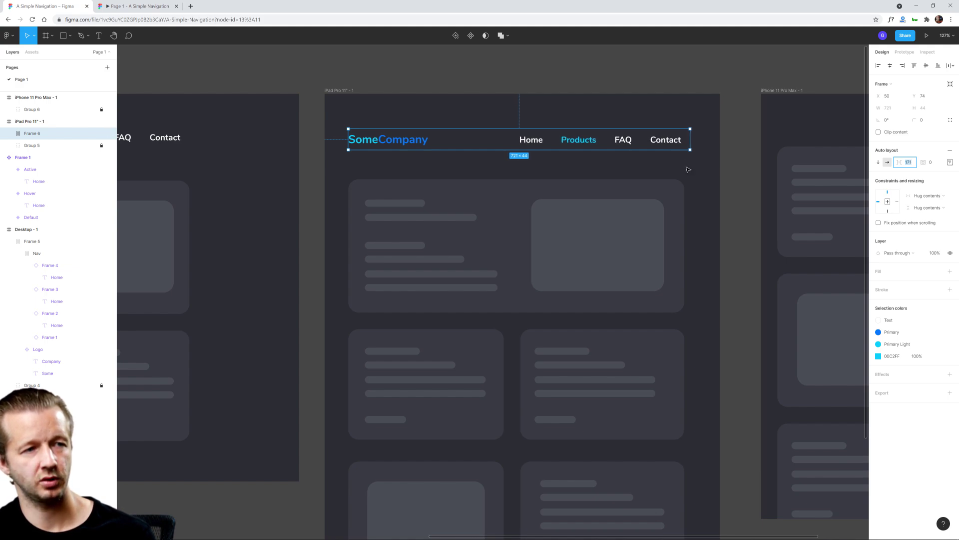
key("Up")
key("Up")
key("Up")
key("Up")
key("Up")
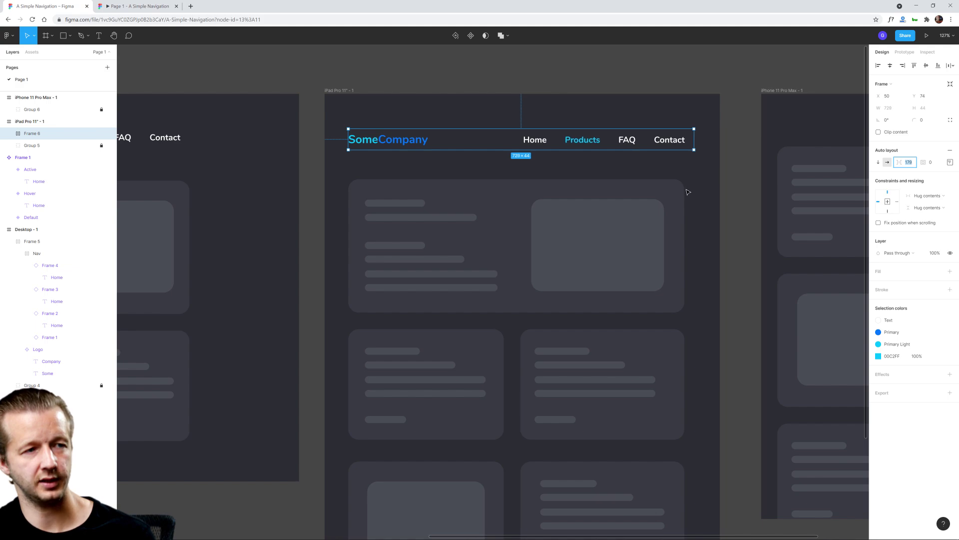
left_click(702, 198)
- Show the rulers and check the Contact text against the iPad cards' right edge with a temporary vertical guide, removing it again
key("shift+r")
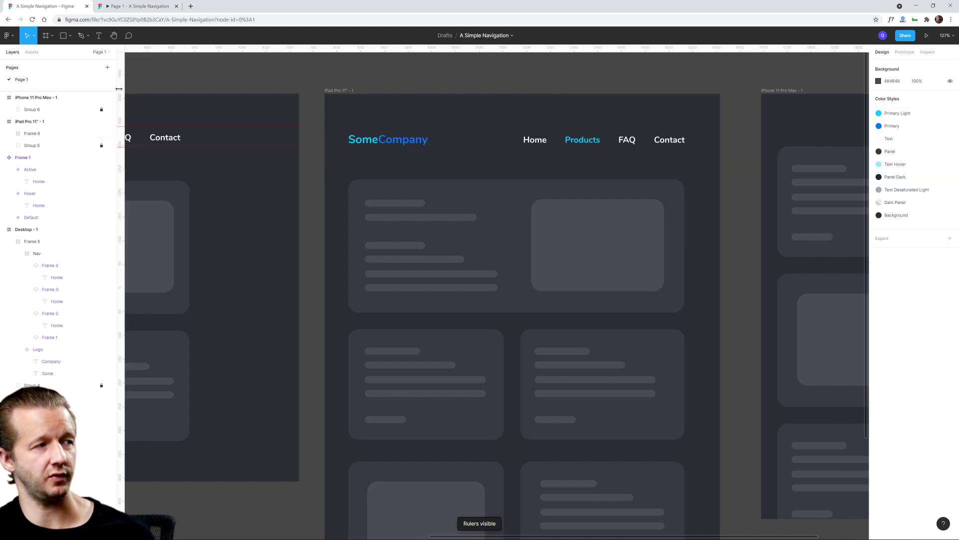
left_click_drag(121, 90, 684, 131)
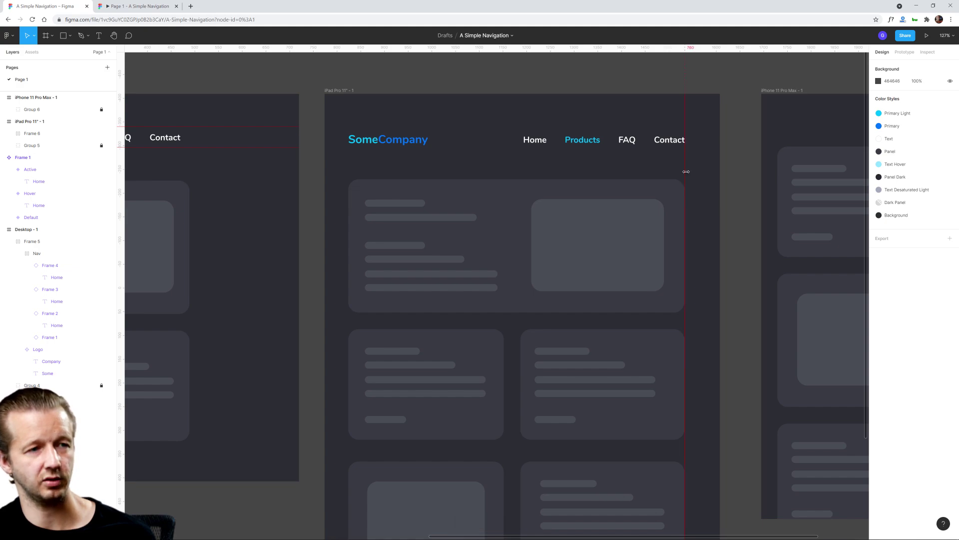
left_click_drag(685, 172, 122, 177)
left_click(561, 107)
scroll(562, 109, "down", 3, "ctrl")
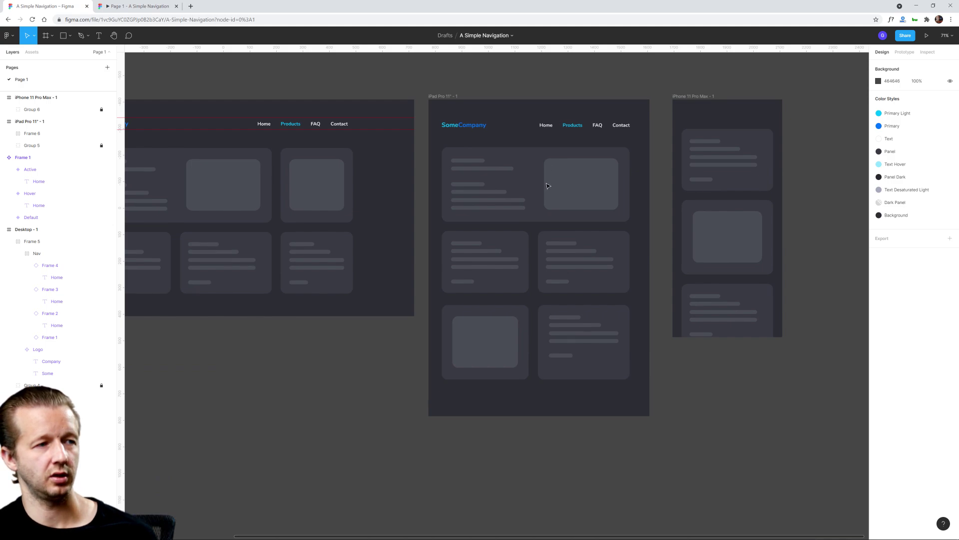
scroll(548, 186, "down", 2, "ctrl")
scroll(526, 188, "left", 2)
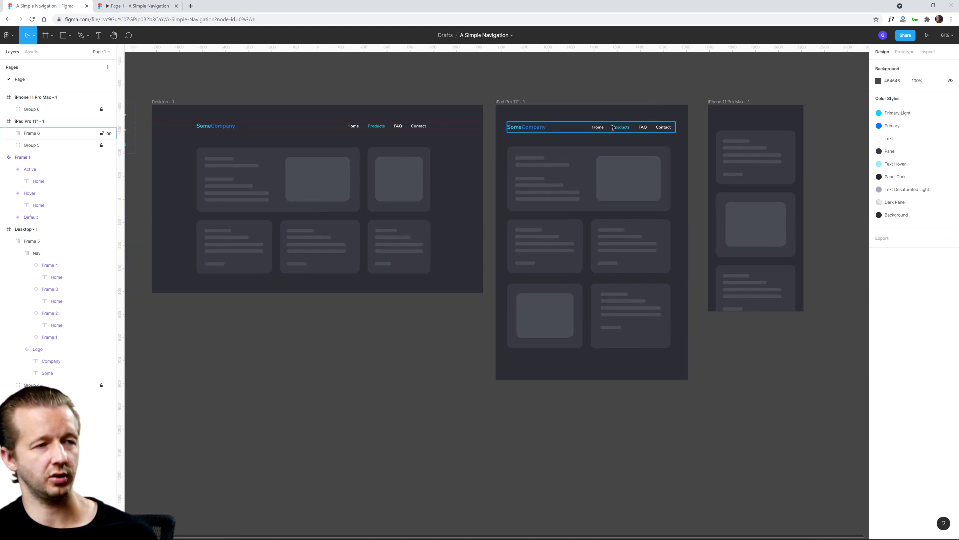
- Make the iPad Pro 11" - 1 frame the prototype's starting frame, preview it, and return to the design file
left_click_drag(674, 185, 580, 187)
left_click(29, 121)
scroll(176, 113, "left", 3)
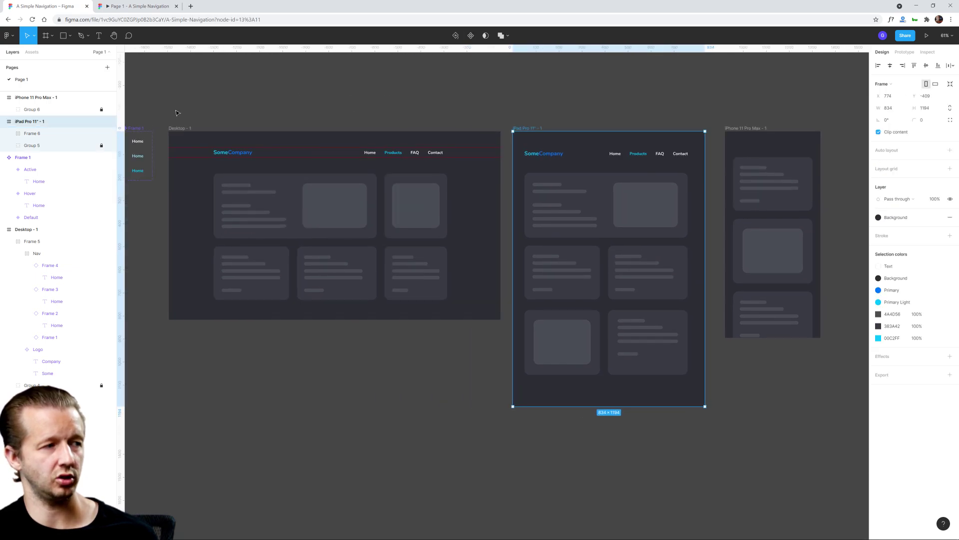
key("shift+e")
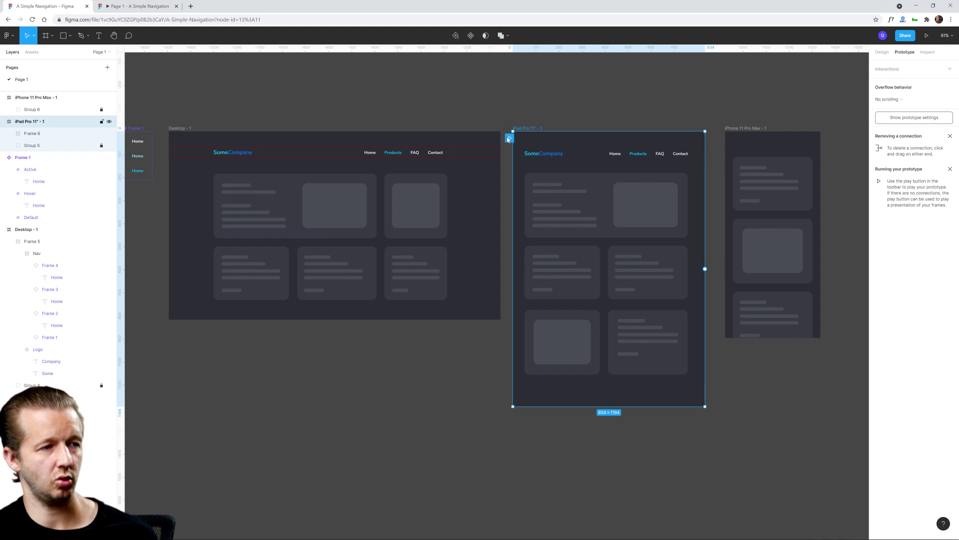
left_click(926, 36)
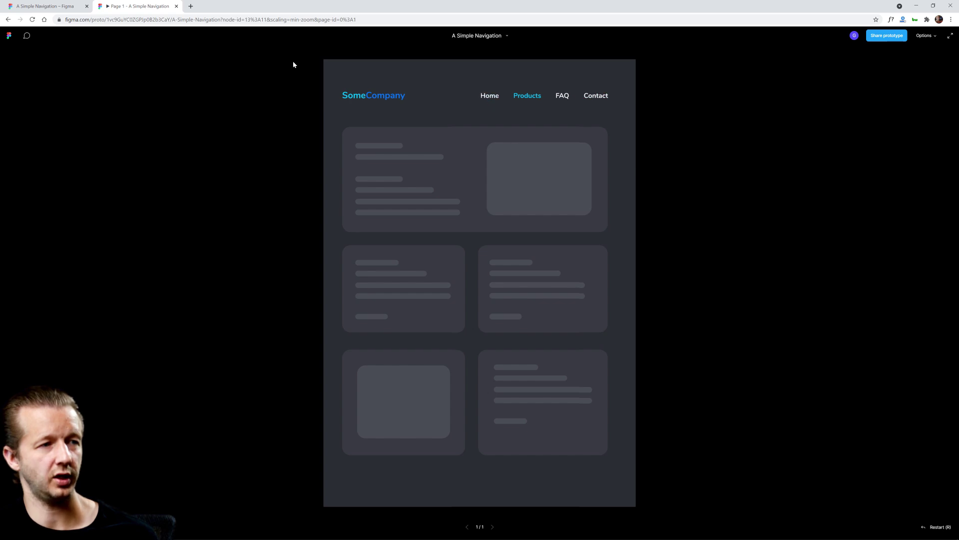
left_click(54, 9)
- Duplicate the iPad header and place the copy in the iPhone 11 Pro Max - 1 frame at X 34, Y 30
left_click(690, 100)
scroll(550, 95, "right", 5)
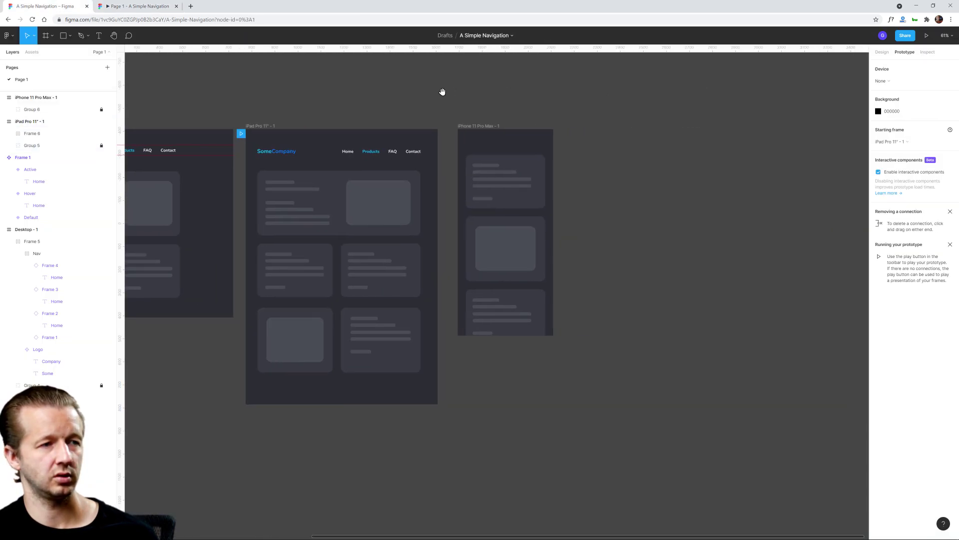
scroll(443, 92, "up", 3)
scroll(299, 131, "down", 1)
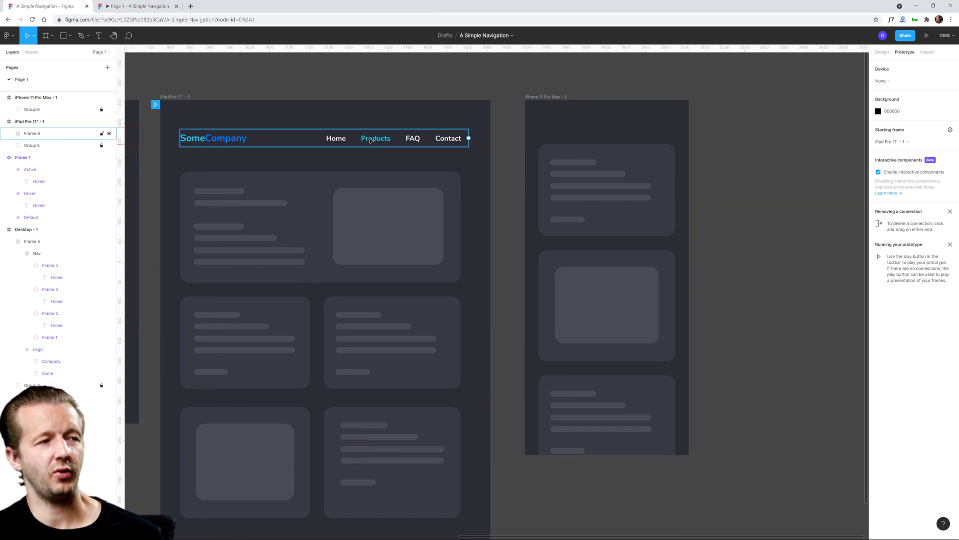
left_click(332, 144)
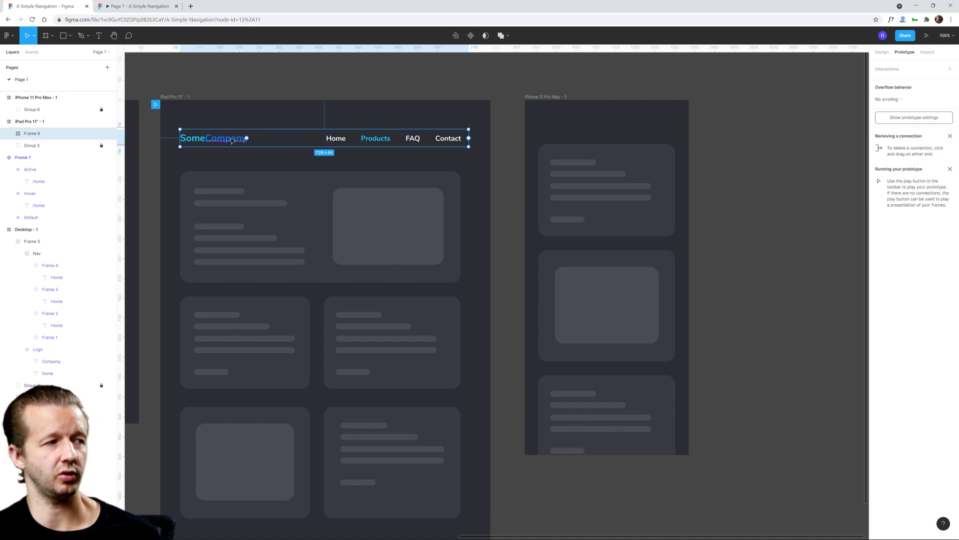
key("ctrl+d")
left_click_drag(224, 143, 568, 123)
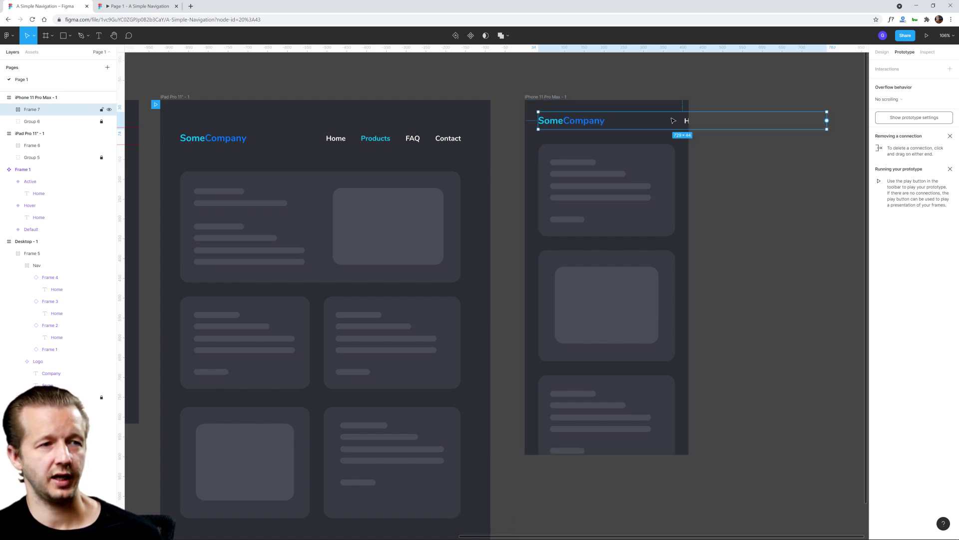
- Set the iPhone header's auto-layout item spacing to 0 and delete its Nav so only the logo remains
left_click(882, 51)
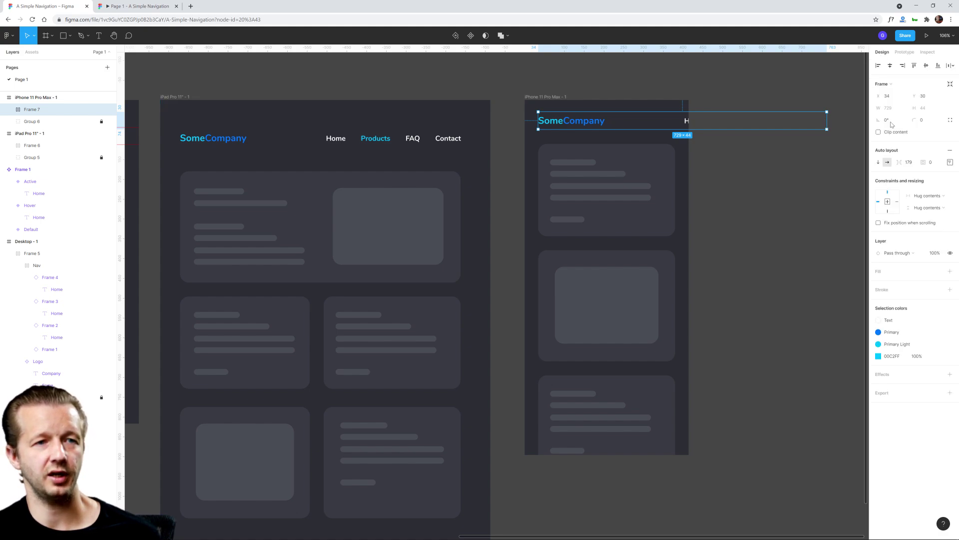
left_click(909, 162)
key("Down")
key("Down")
key("Down")
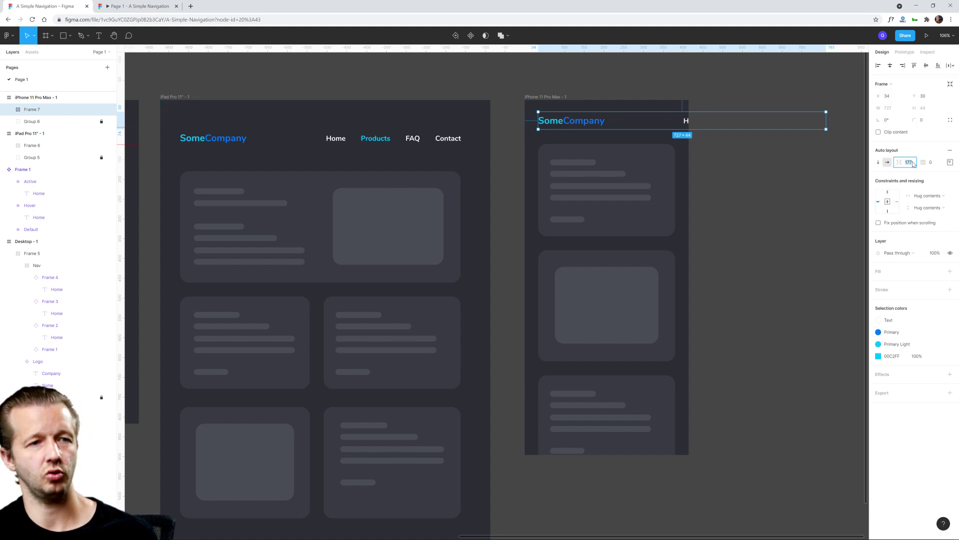
type("0")
key("Return")
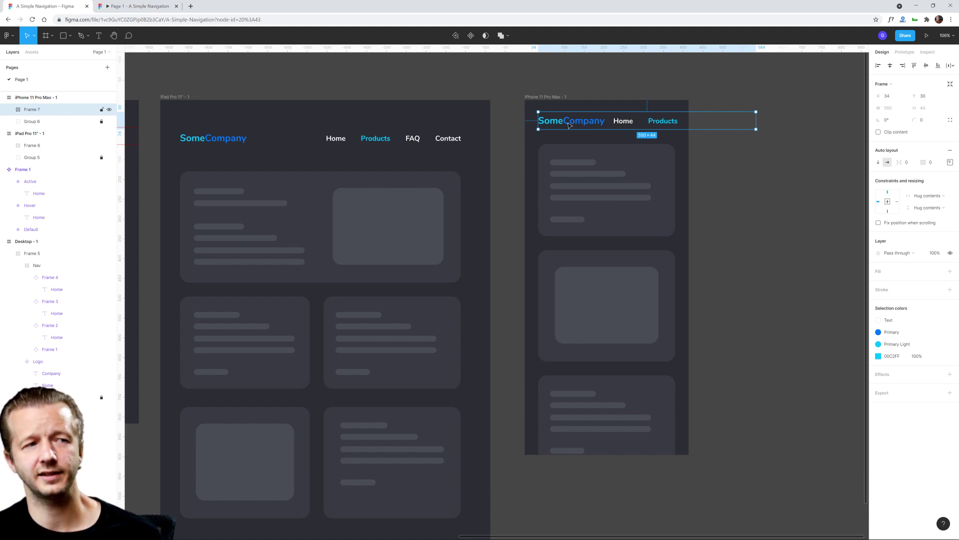
double_click(661, 125)
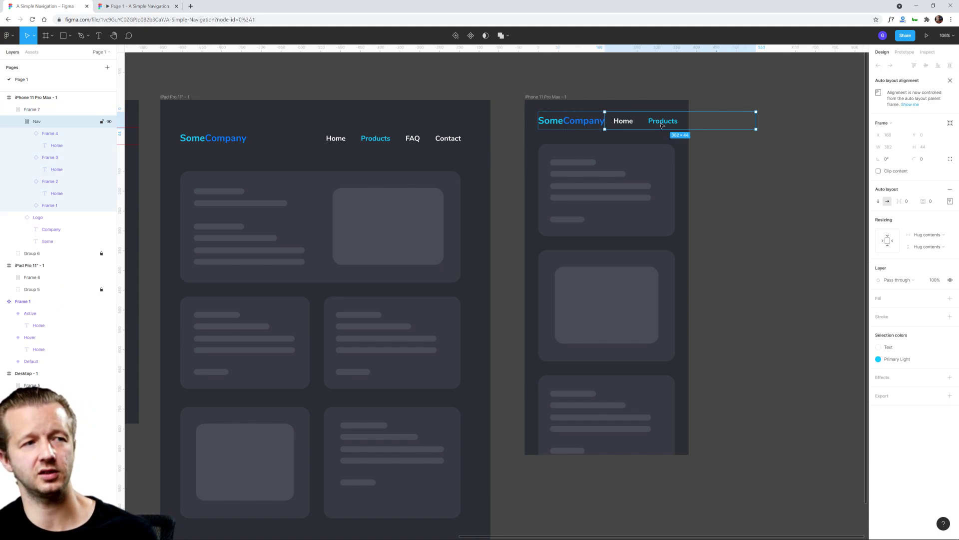
key("Delete")
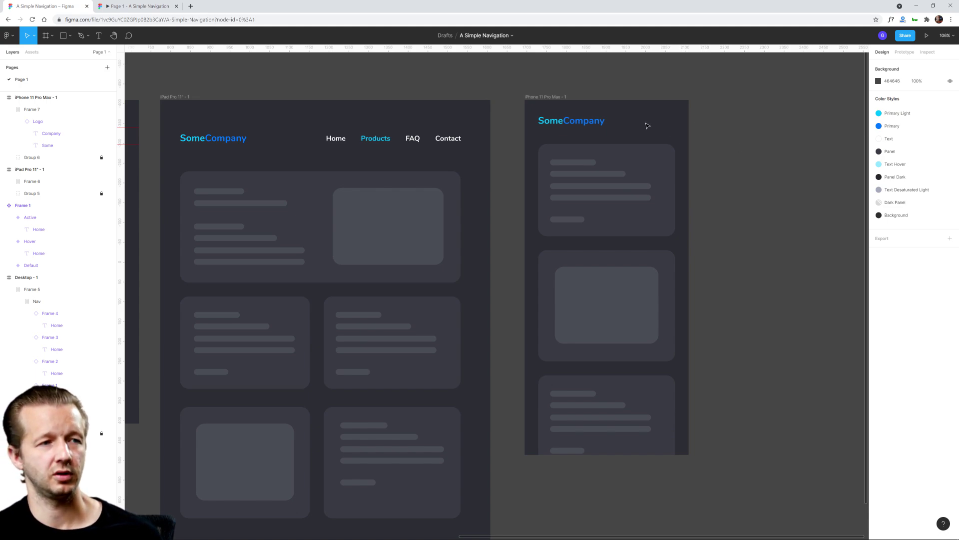
- Insert the three-bar dashicons menu icon from the Iconify plugin's "menu" results beside the logo in the iPhone frame
scroll(647, 125, "up", 5)
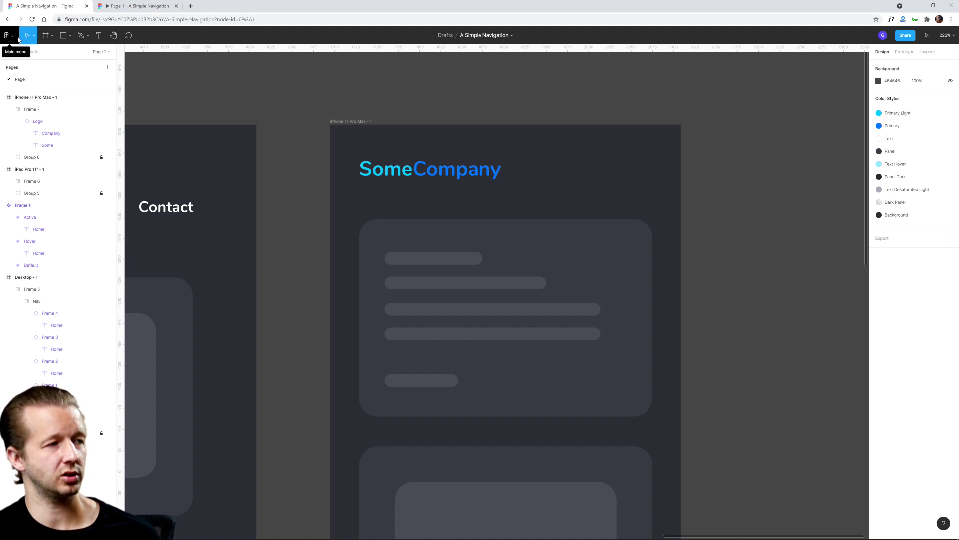
right_click(314, 89)
mouse_move(325, 113)
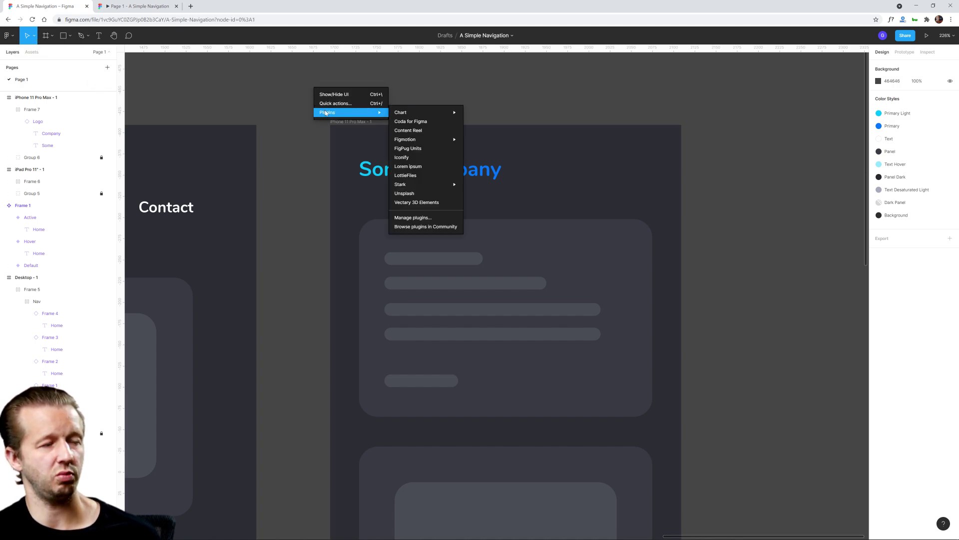
left_click(401, 157)
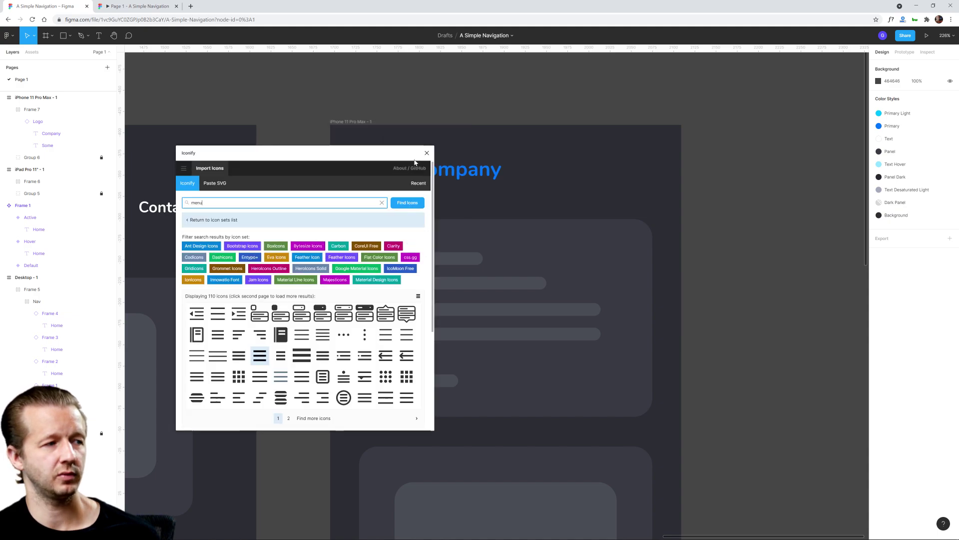
left_click_drag(203, 203, 192, 203)
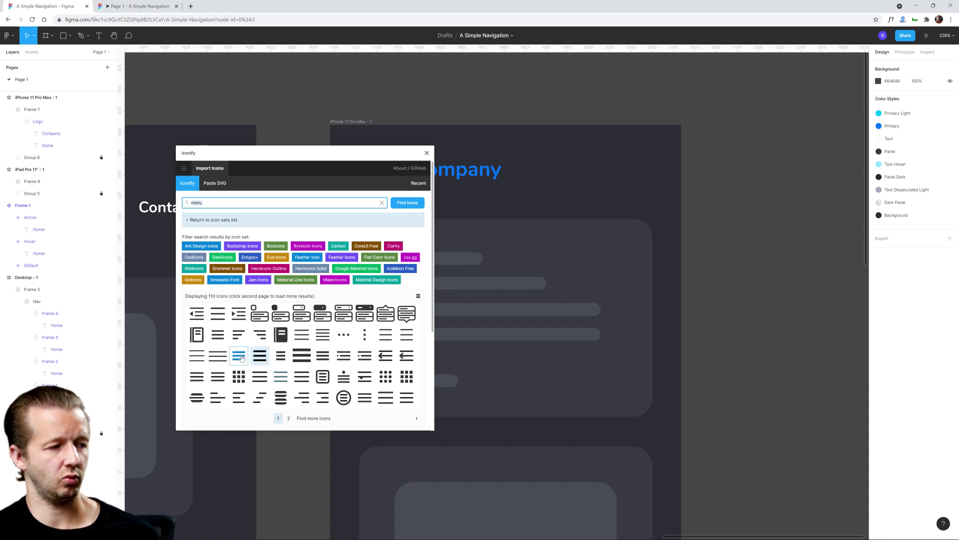
left_click_drag(258, 359, 585, 178)
key("Escape")
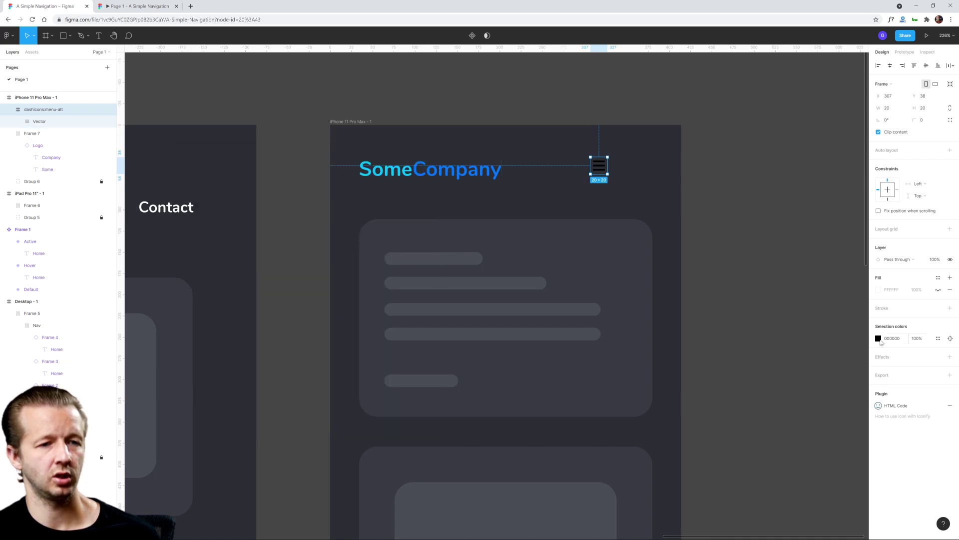
- Apply the Text color style to the menu icon and fit it at 25 × 25 against the cards' right edge, at X 355, Y 40
left_click(938, 339)
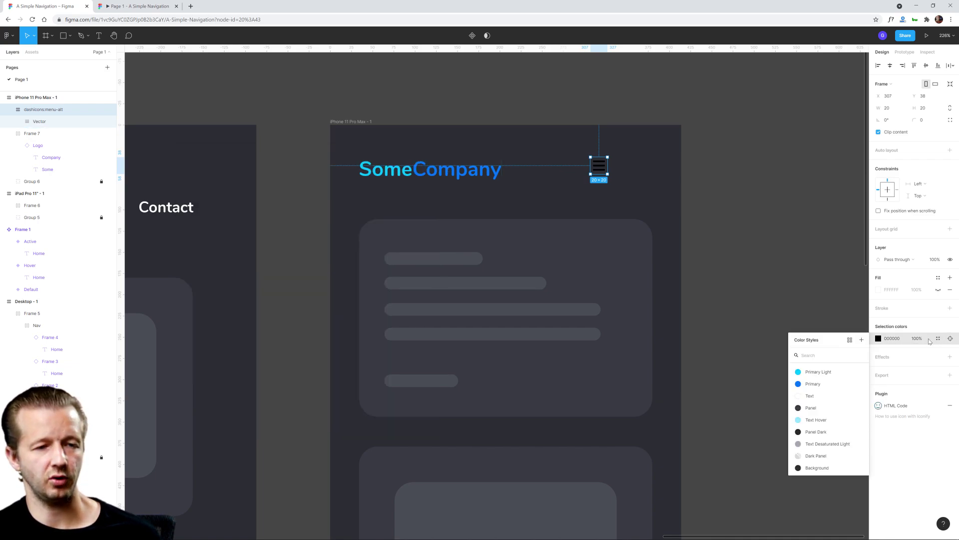
left_click(807, 396)
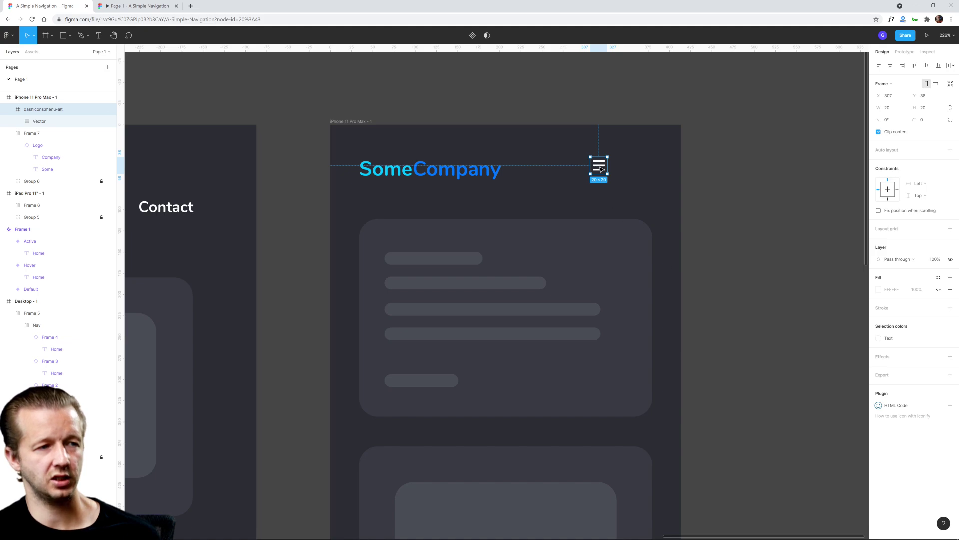
left_click_drag(598, 168, 643, 173)
left_click(739, 182)
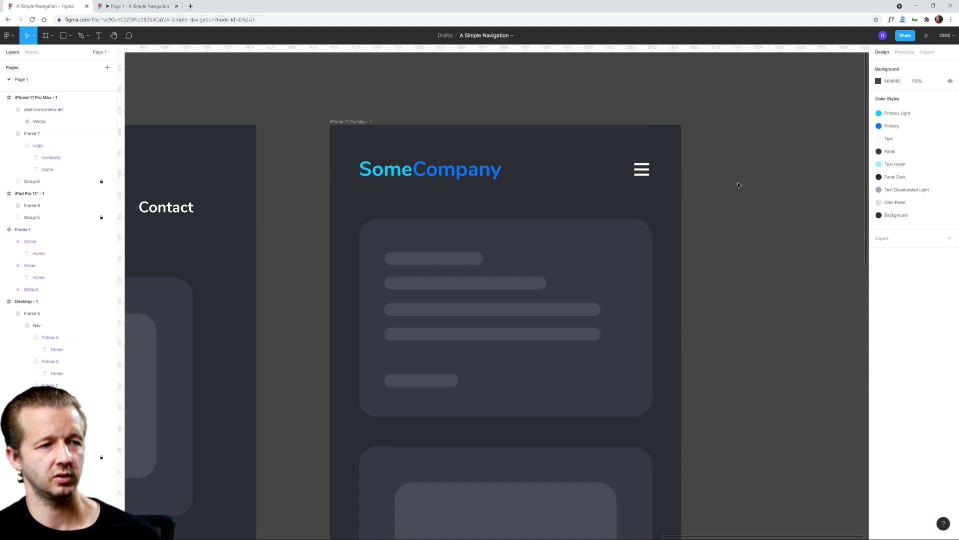
- Stretch the menu icon leftward to 32 × 25, keeping its right edge in line with the cards
scroll(744, 190, "down", 5)
scroll(745, 196, "down", 5)
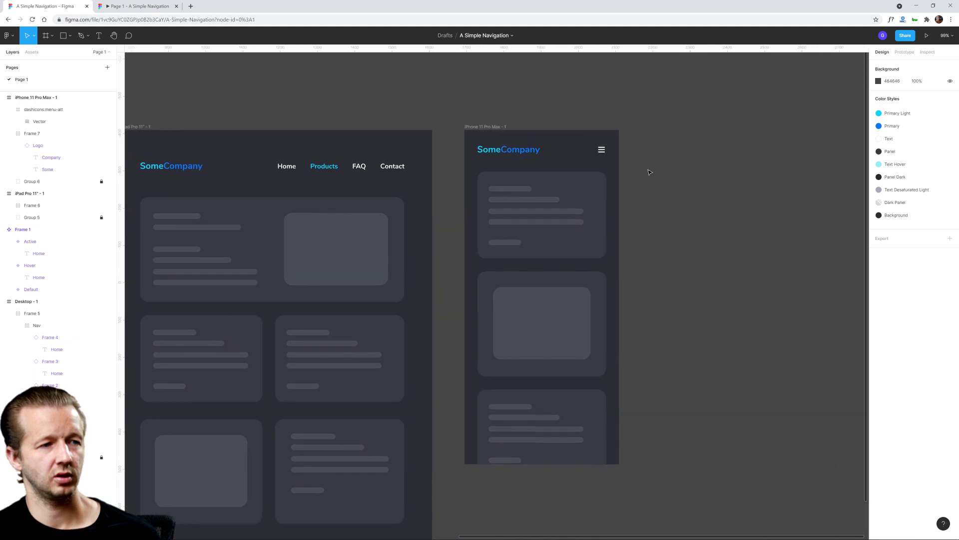
scroll(614, 151, "up", 10)
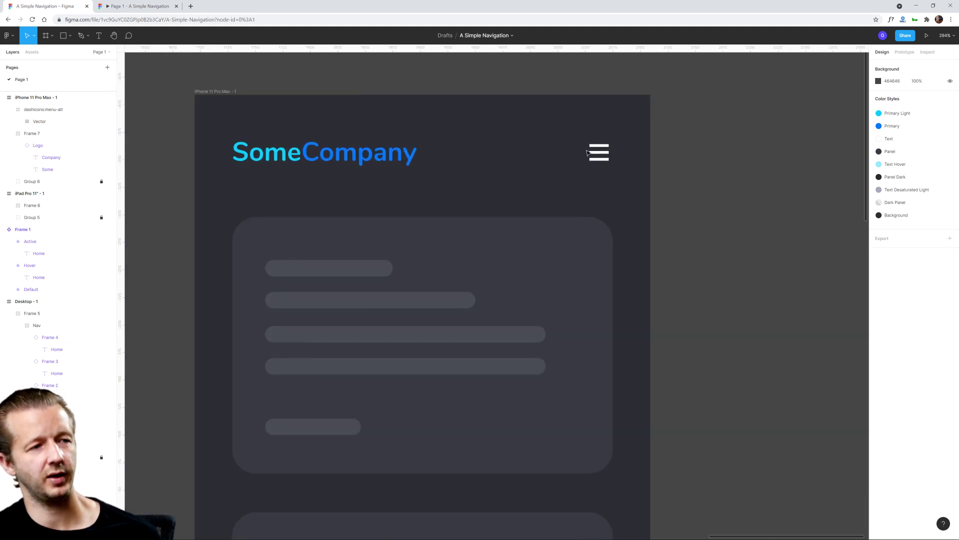
double_click(591, 153)
left_click(594, 152)
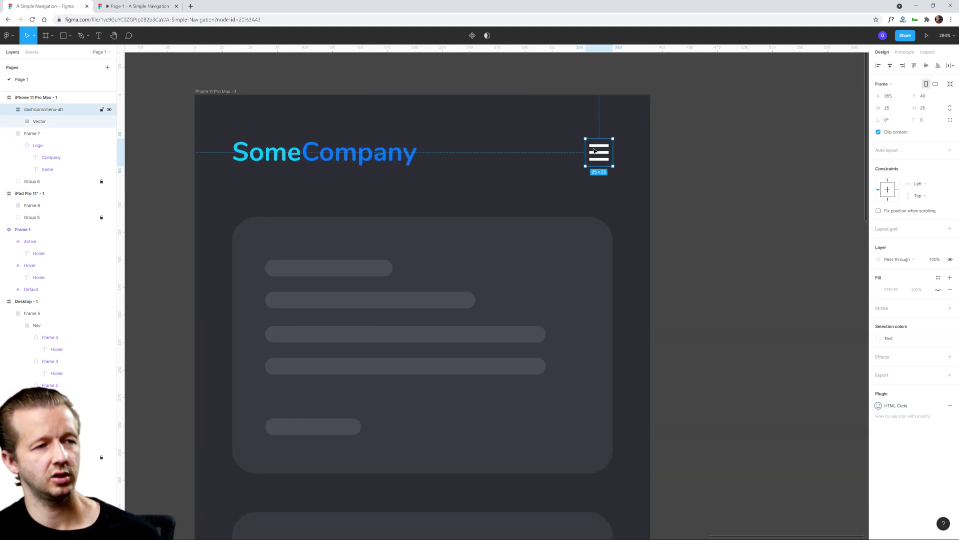
left_click_drag(588, 153, 578, 152)
left_click(692, 144)
scroll(710, 200, "down", 10)
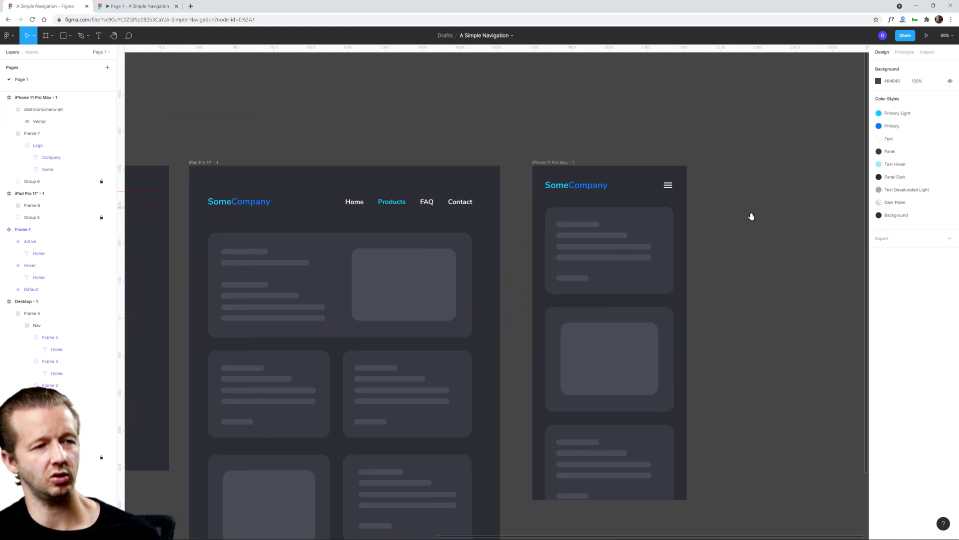
- Turn the iPhone header's menu icon into a component
left_click(595, 152)
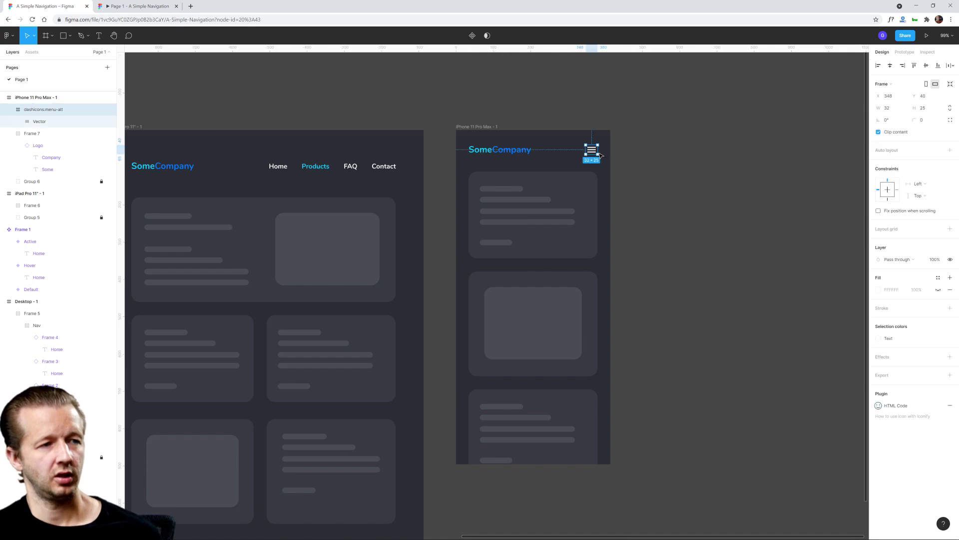
scroll(628, 160, "up", 8)
left_click_drag(642, 155, 695, 183)
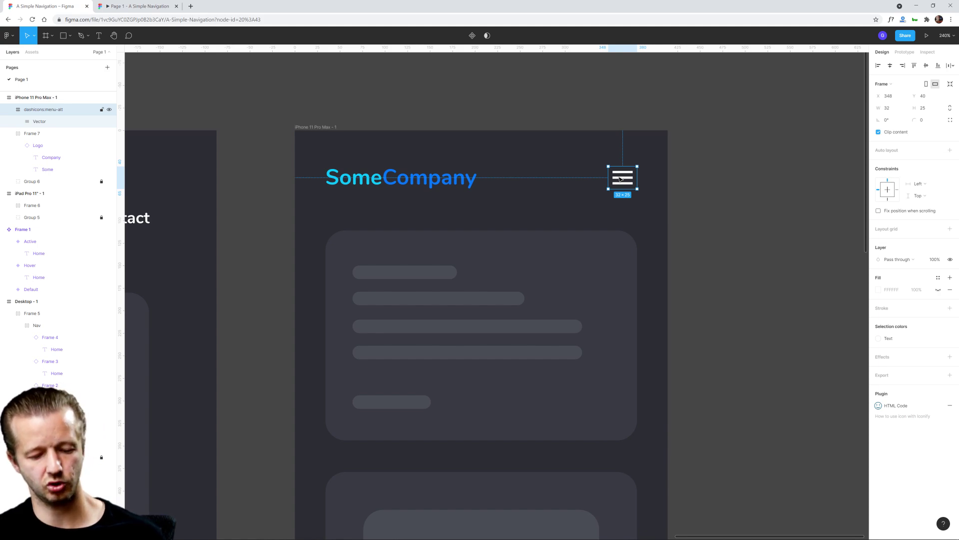
key("ctrl+alt+k")
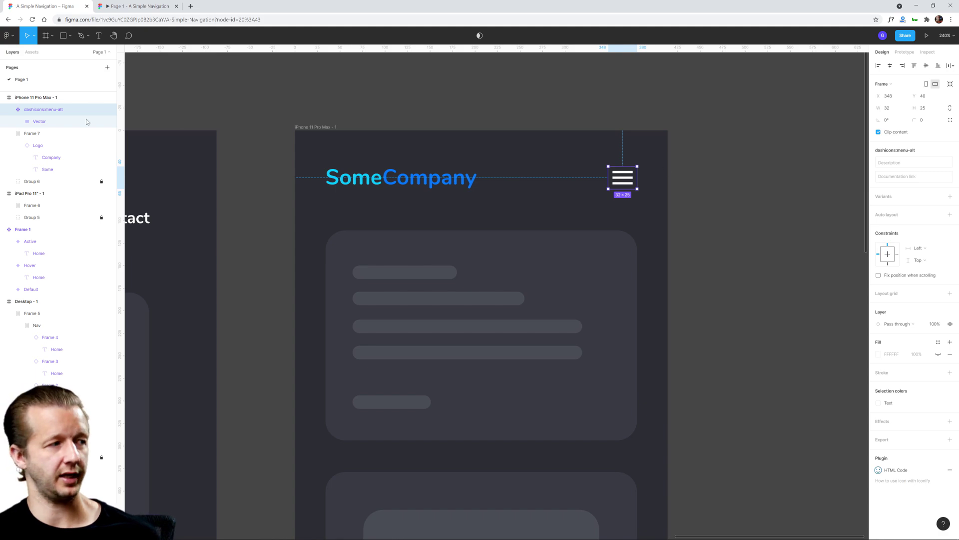
left_click(715, 209)
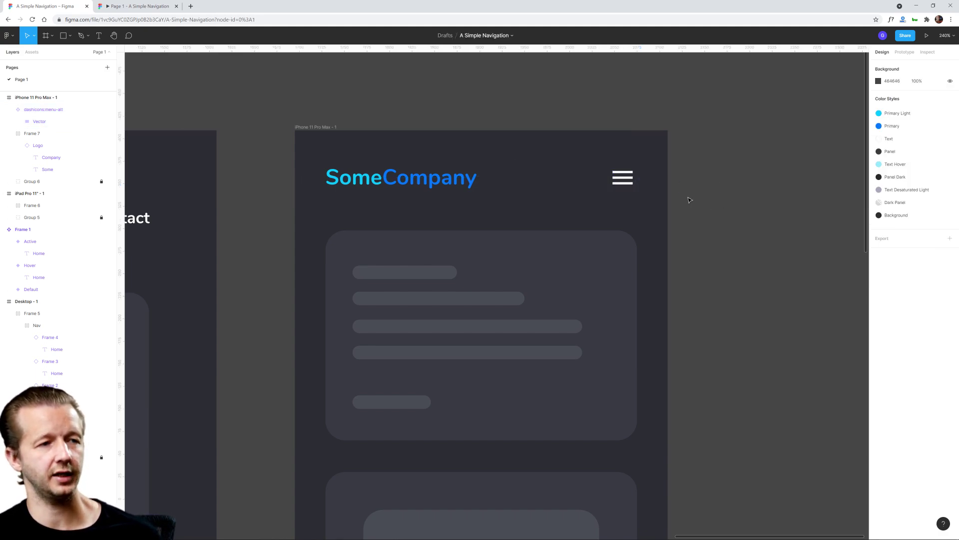
- Draw a 285 × 896 rectangle over the right part of the iPhone frame at X 129, Y 0 as a menu panel
scroll(690, 181, "down", 3)
scroll(722, 191, "down", 5)
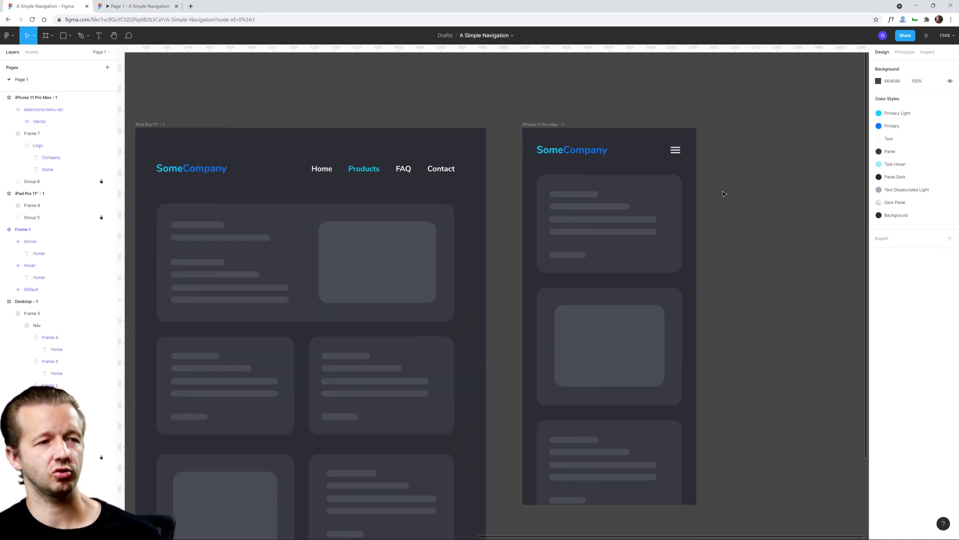
scroll(700, 174, "right", 3)
scroll(652, 158, "down", 1)
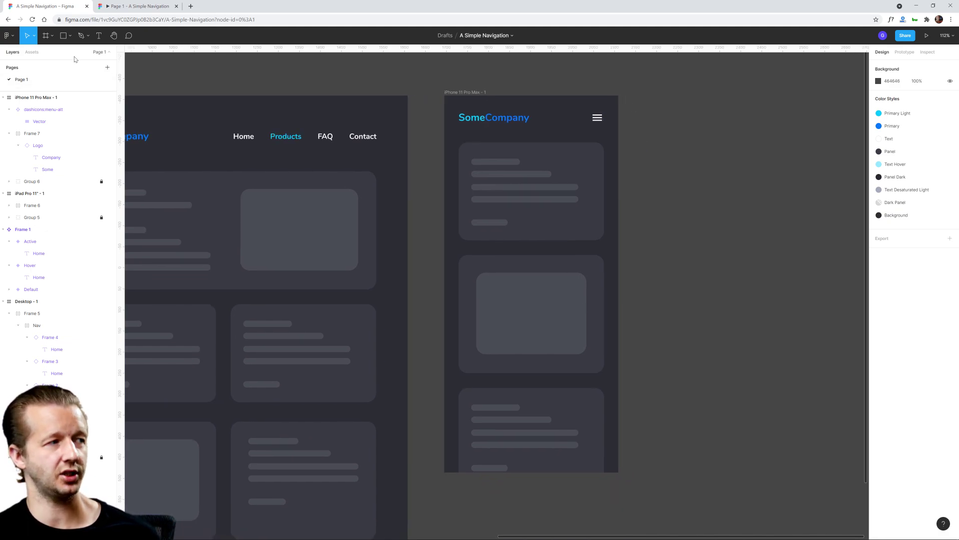
left_click(59, 36)
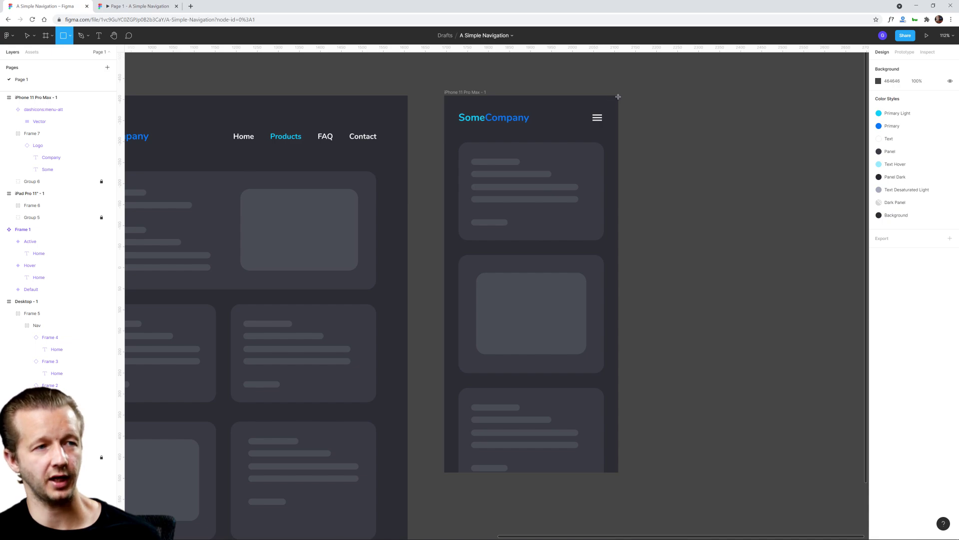
left_click_drag(618, 95, 499, 475)
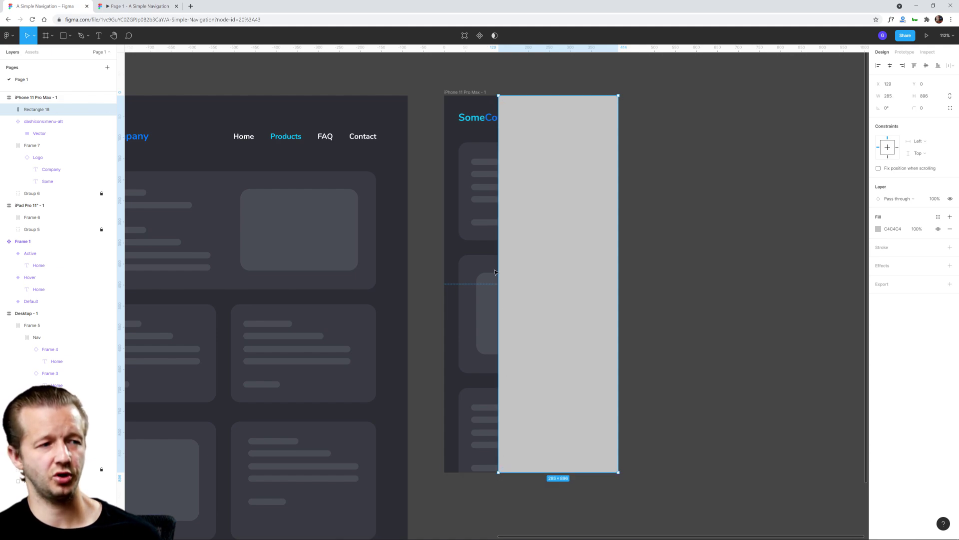
mouse_move(499, 261)
left_mouse_down()
mouse_move(439, 264)
mouse_move(499, 265)
left_mouse_up()
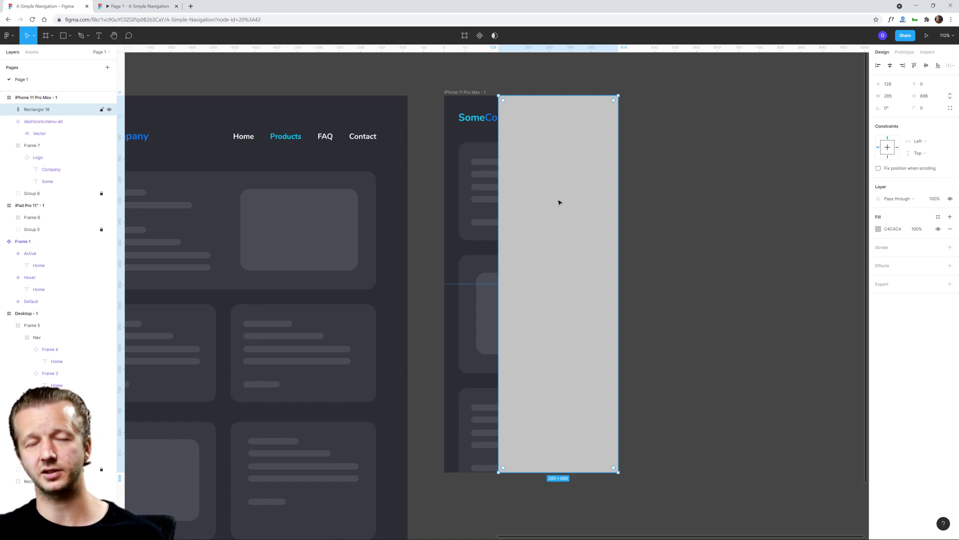
- Apply the Panel Dark color style to the menu panel rectangle on the iPhone frame
left_click(662, 205)
left_click(540, 203)
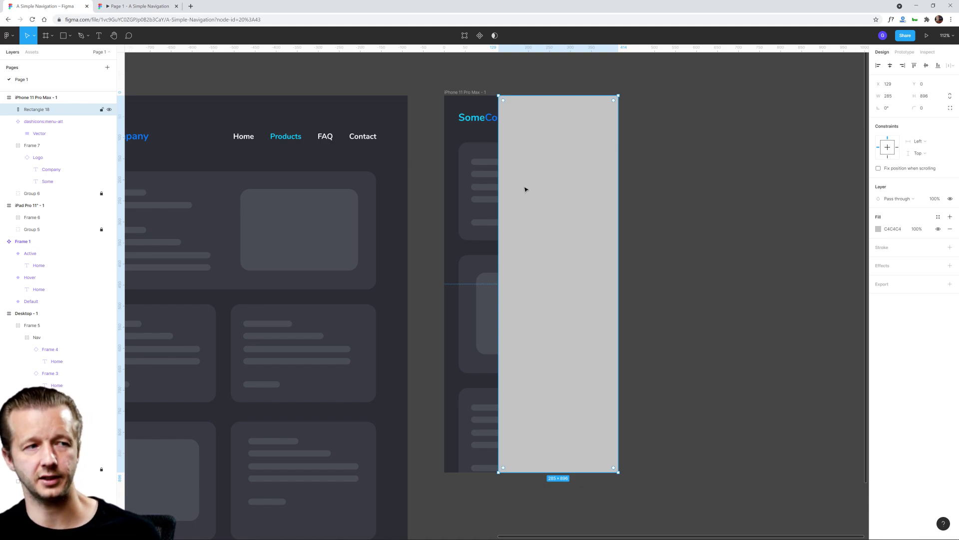
left_click(938, 218)
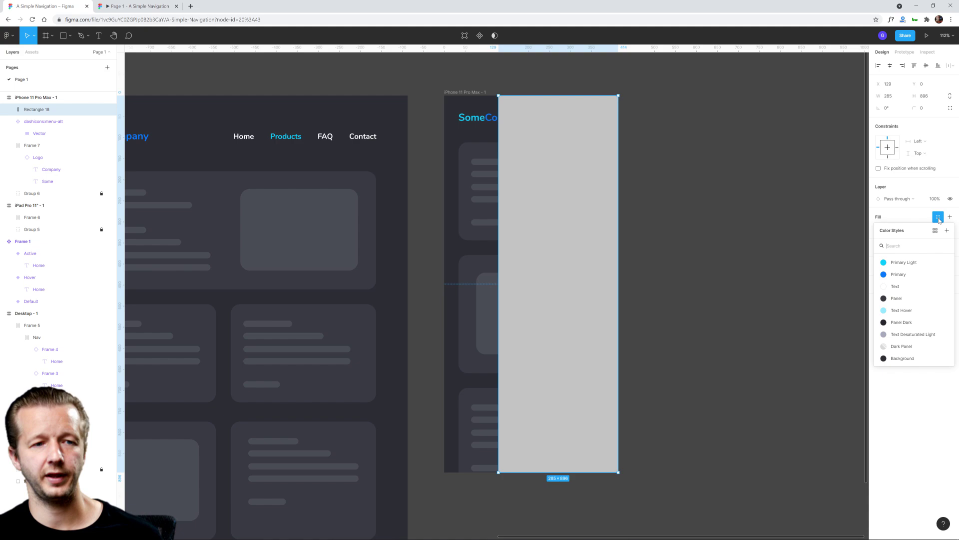
left_click(896, 325)
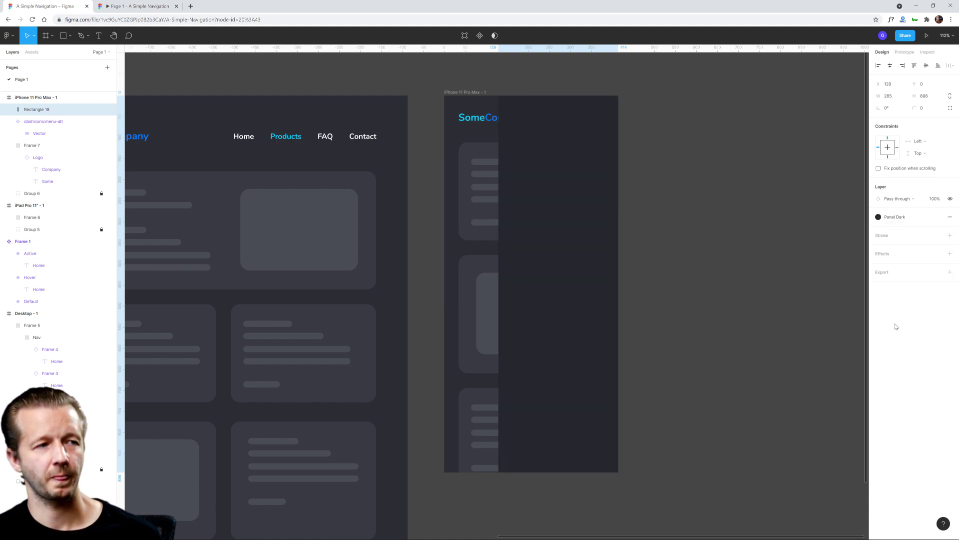
left_click(649, 274)
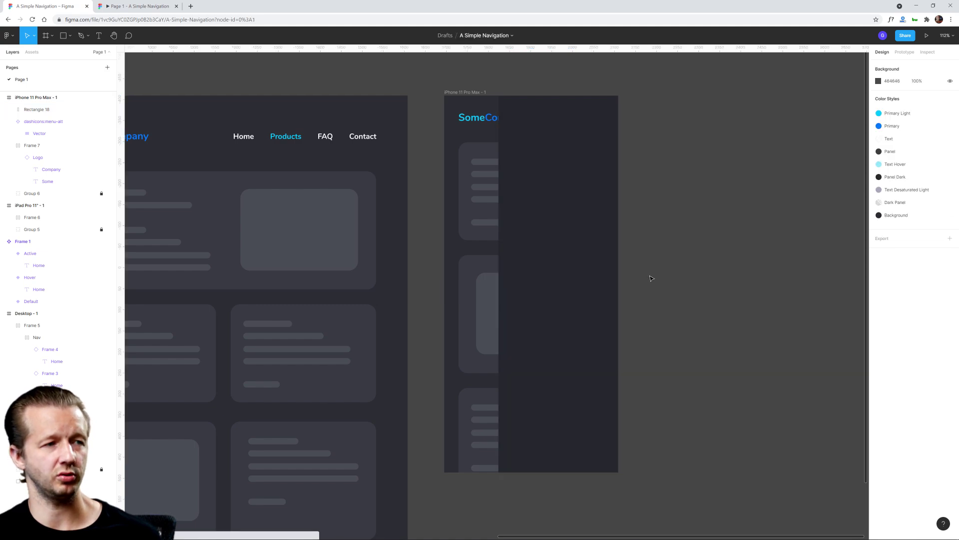
- Examine the menu panel against the page and check the color defined in the Panel Dark style
scroll(529, 164, "up", 5)
scroll(465, 150, "up", 3)
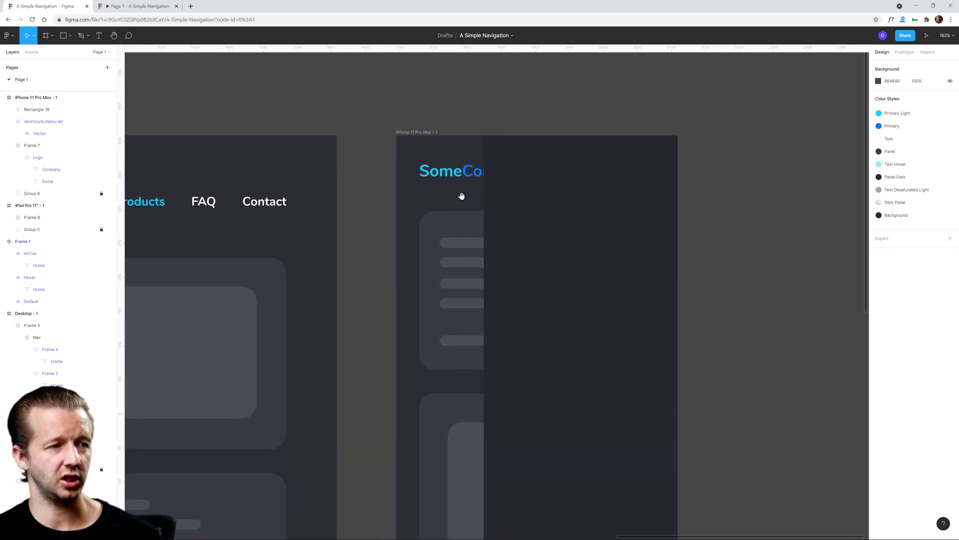
left_click(596, 204)
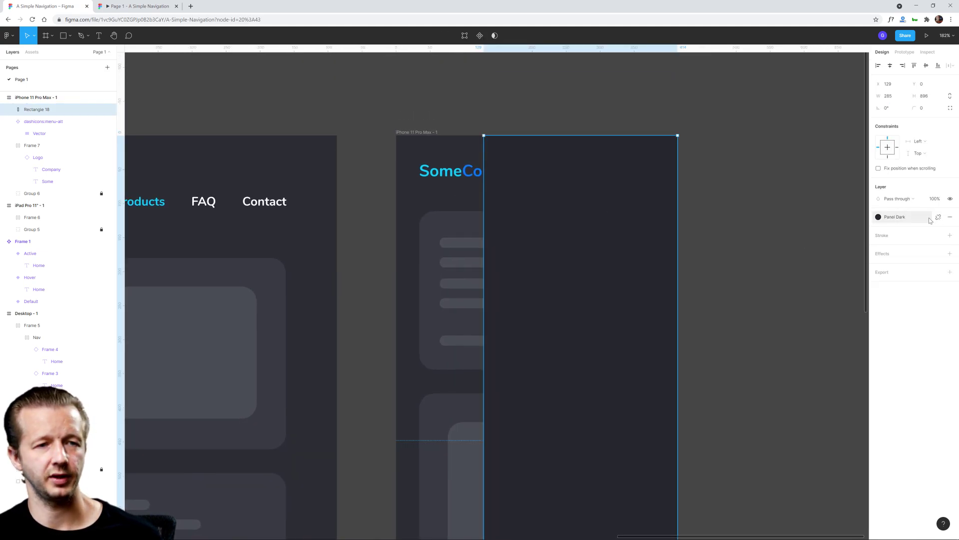
left_click(891, 217)
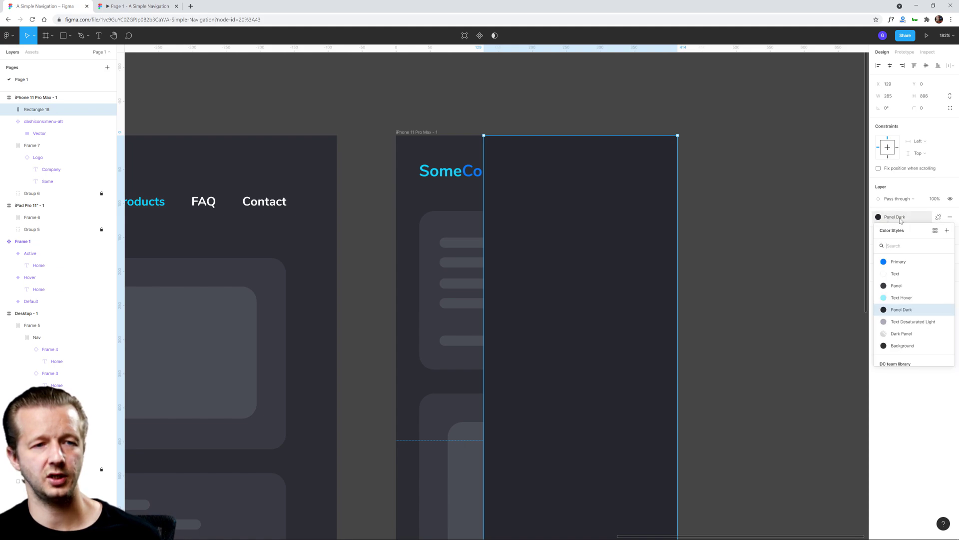
left_click(946, 319)
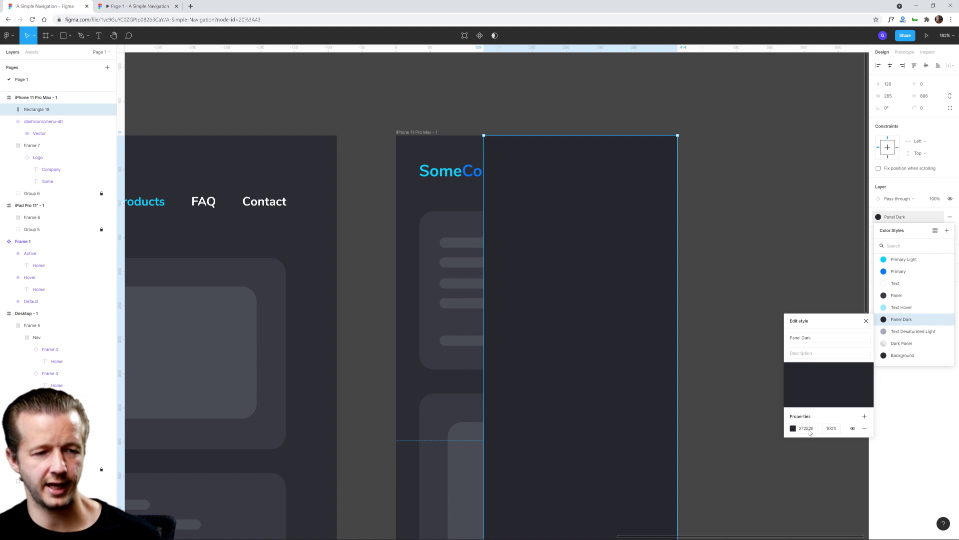
left_click(802, 240)
left_click(597, 214)
scroll(714, 235, "down", 3)
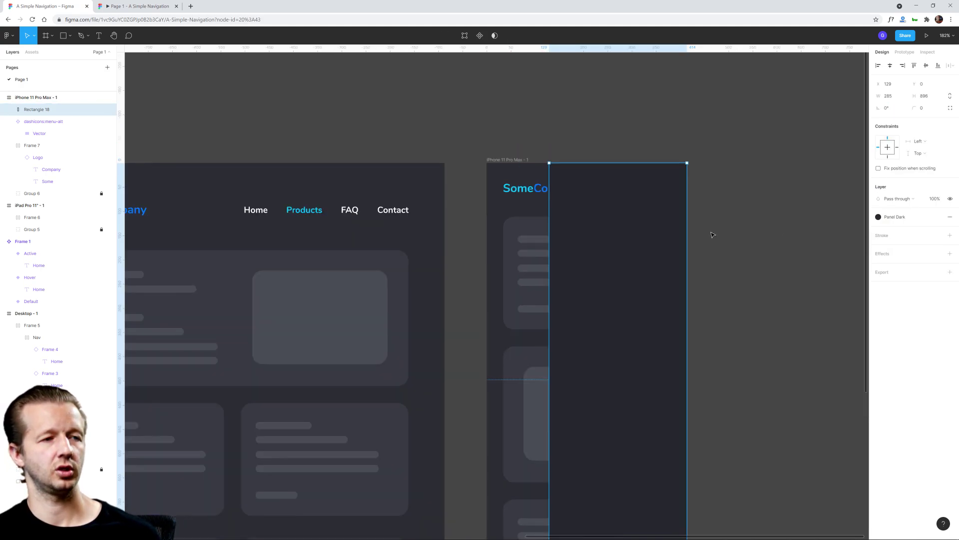
left_click_drag(722, 230, 666, 179)
scroll(665, 175, "right", 2)
scroll(664, 175, "up", 1)
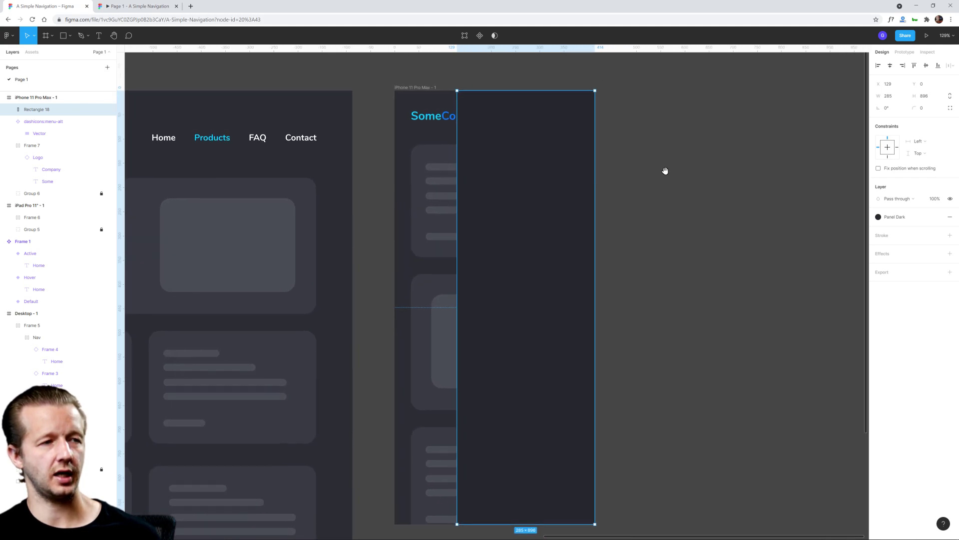
key("Escape")
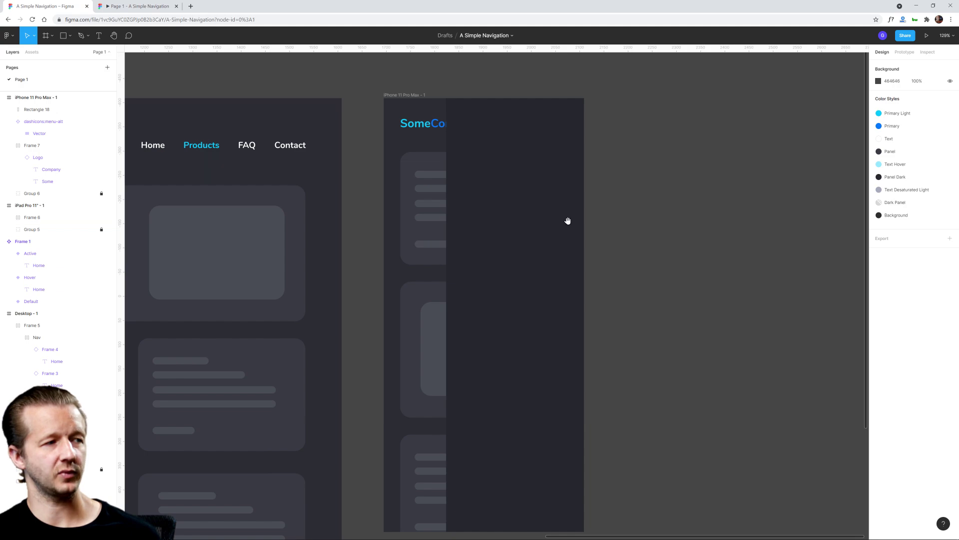
- Add the text "Home" near the top of the iPhone menu panel at X 169, Y 169
scroll(600, 213, "left", 3)
scroll(600, 213, "down", 1)
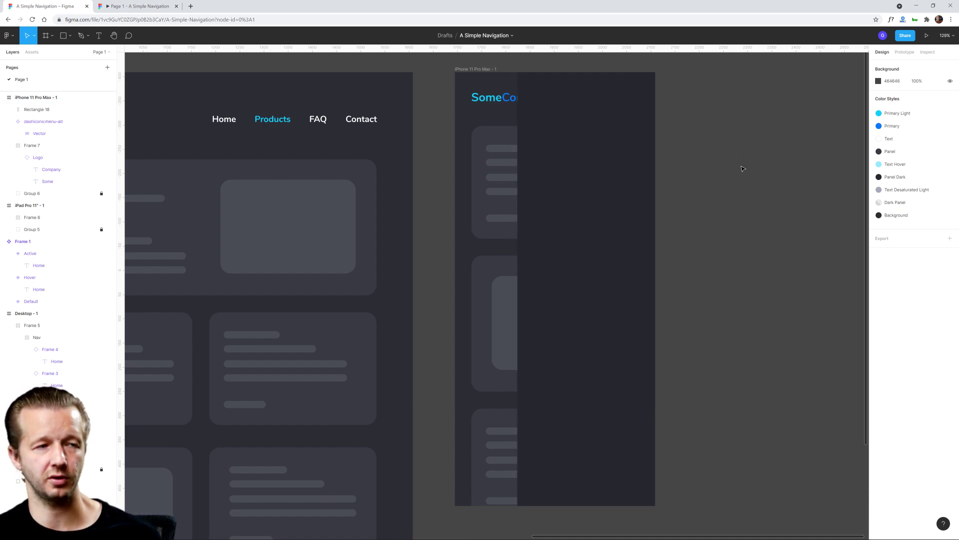
key("t")
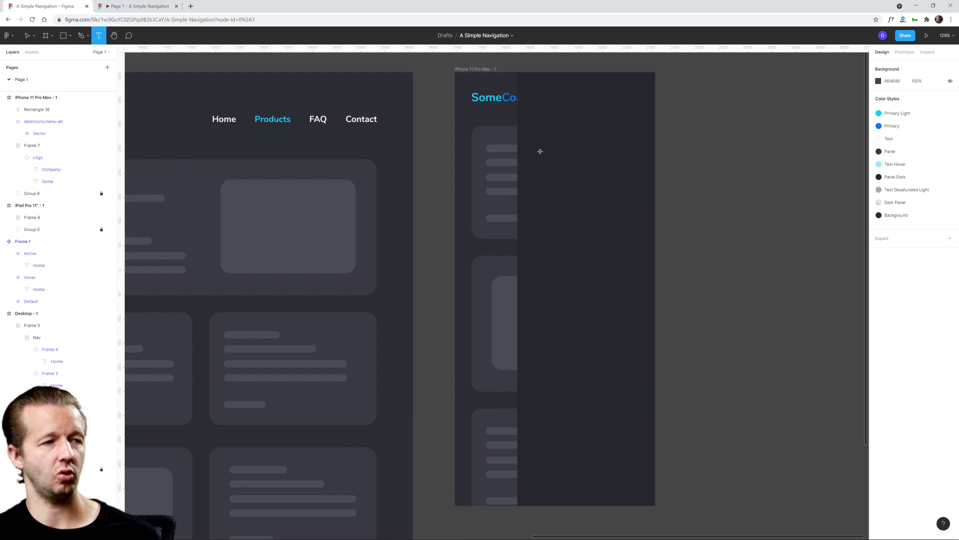
left_click(536, 154)
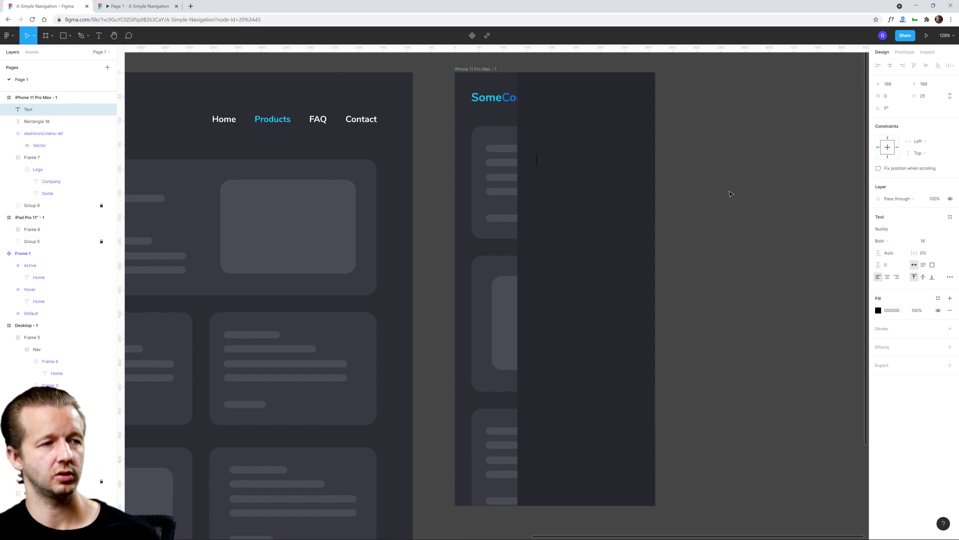
type("Home")
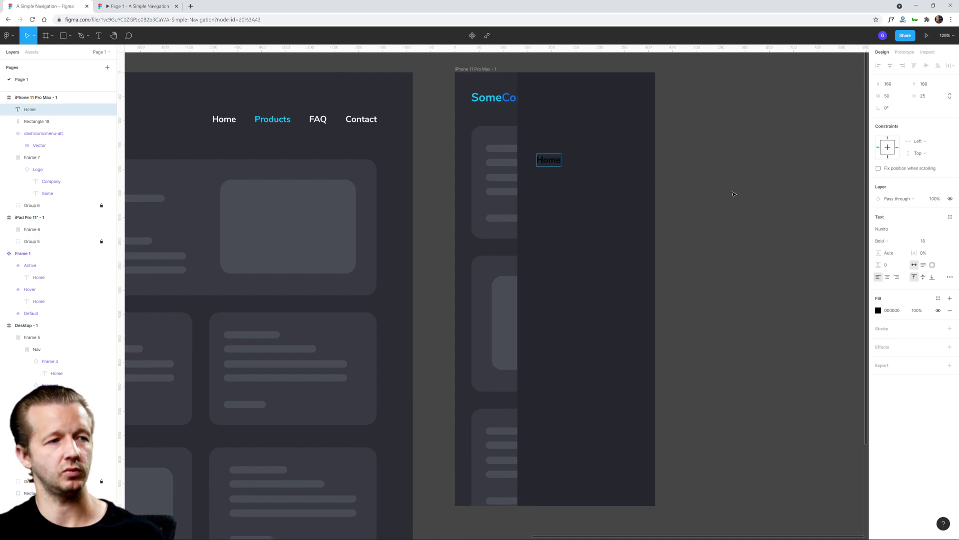
key("Escape")
- Apply the Text color style to the menu panel's Home text
left_click(879, 310)
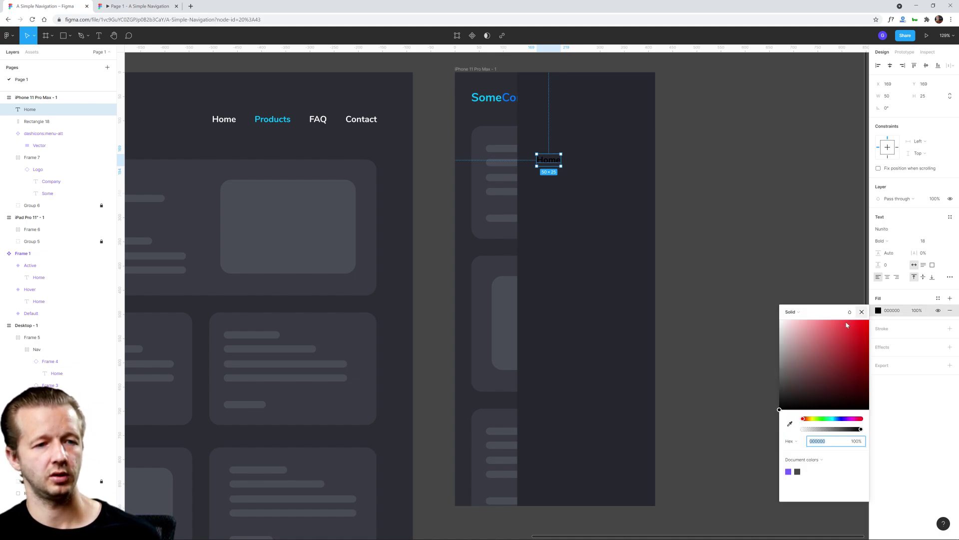
left_click(899, 311)
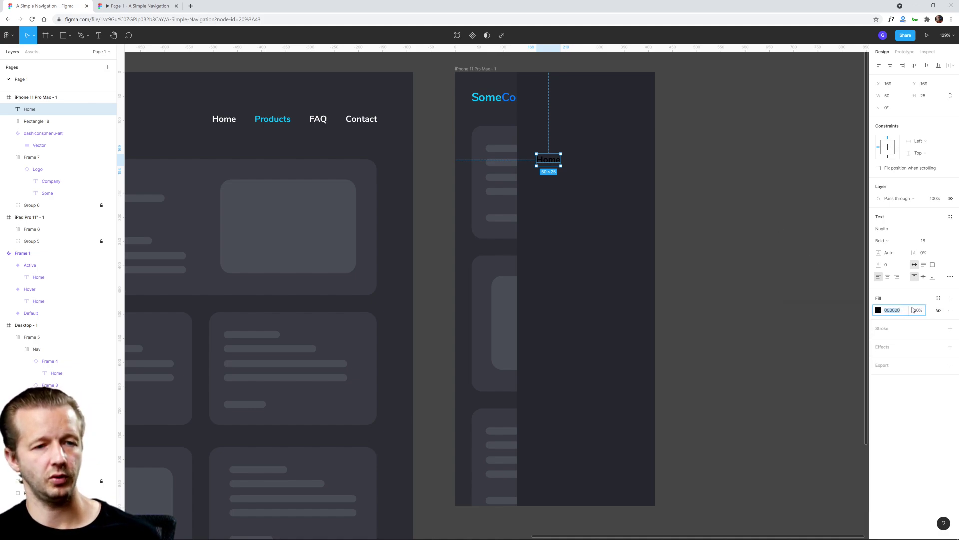
left_click(938, 299)
left_click(899, 376)
left_click_drag(550, 152, 549, 151)
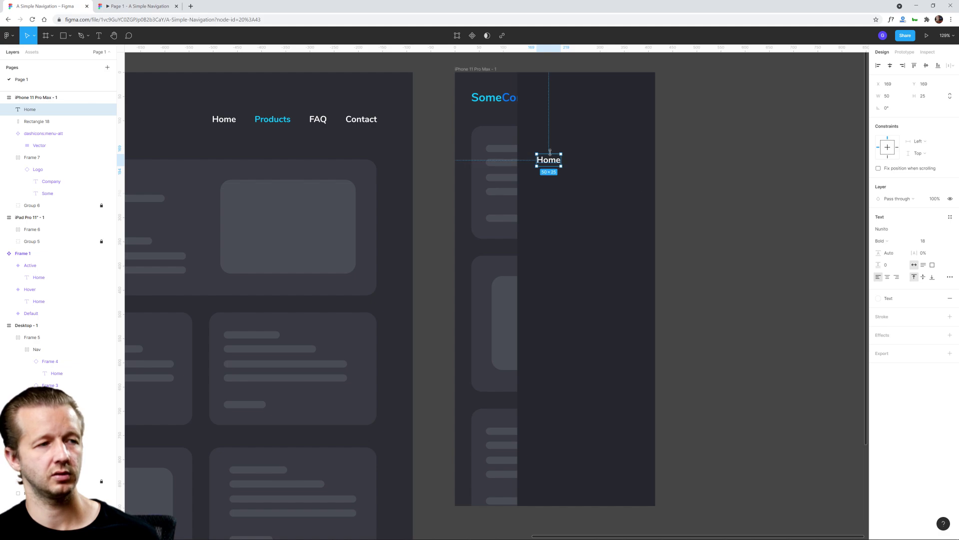
- Compare with the iPad header's Contact text and set the menu panel's Home text to font size 21
left_click(359, 118)
double_click(357, 120)
double_click(354, 122)
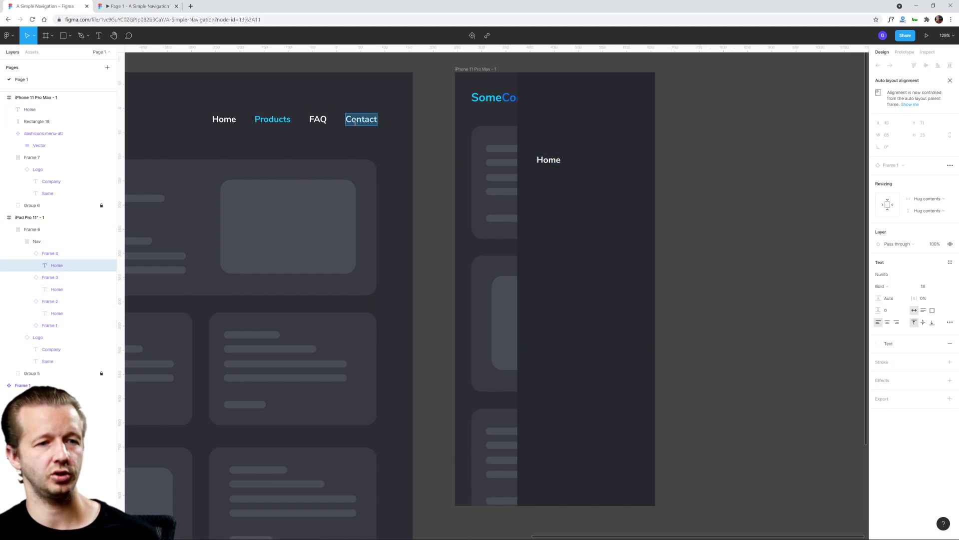
left_click(699, 205)
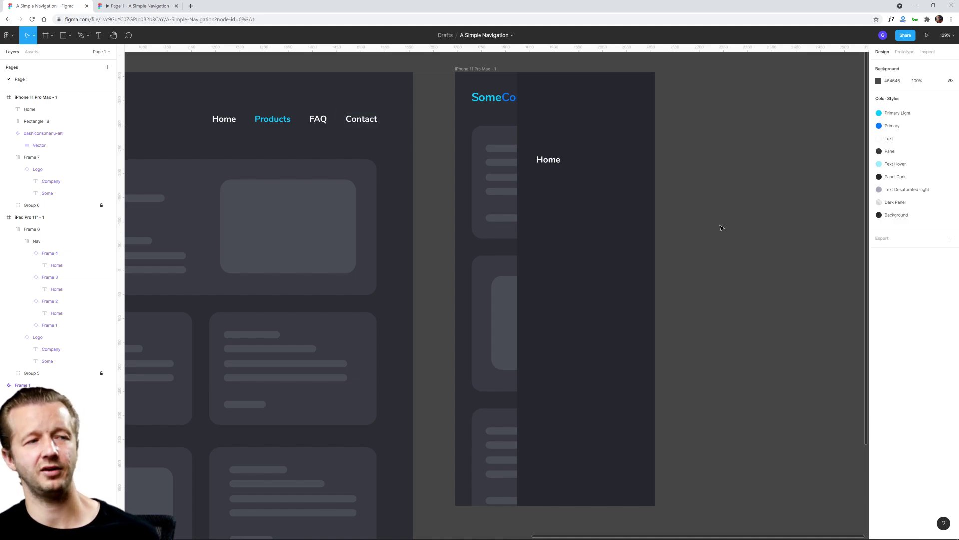
left_click(550, 160)
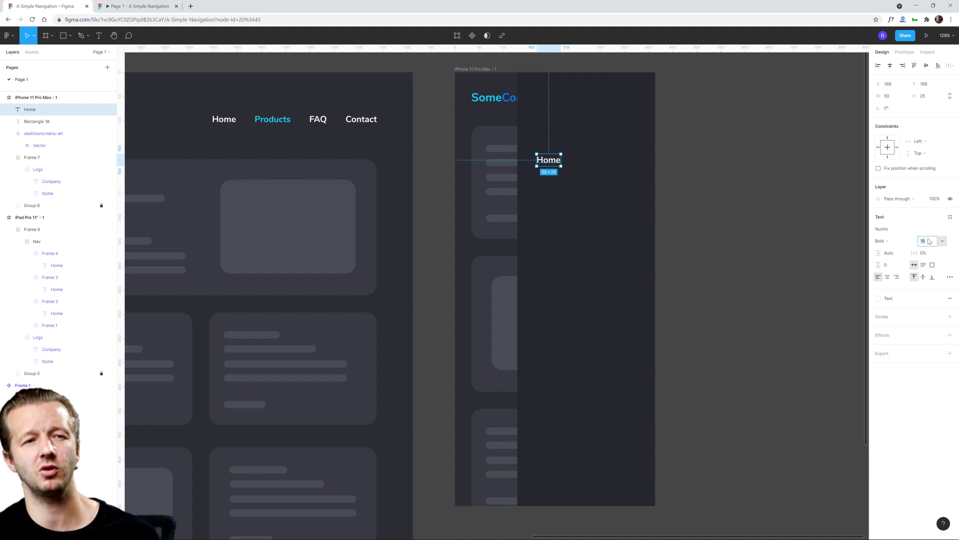
key("Up")
key("Up")
key("Up")
key("Up")
key("Up")
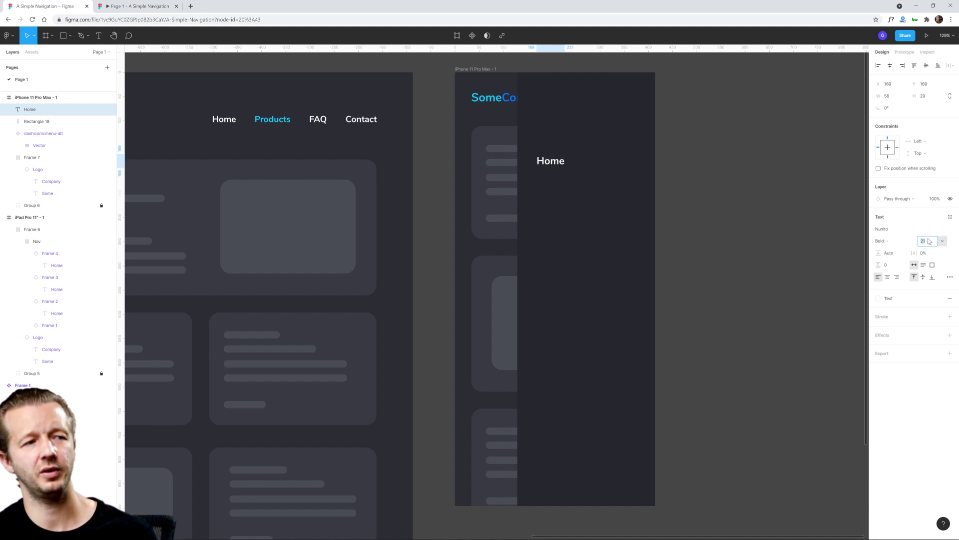
left_click(722, 230)
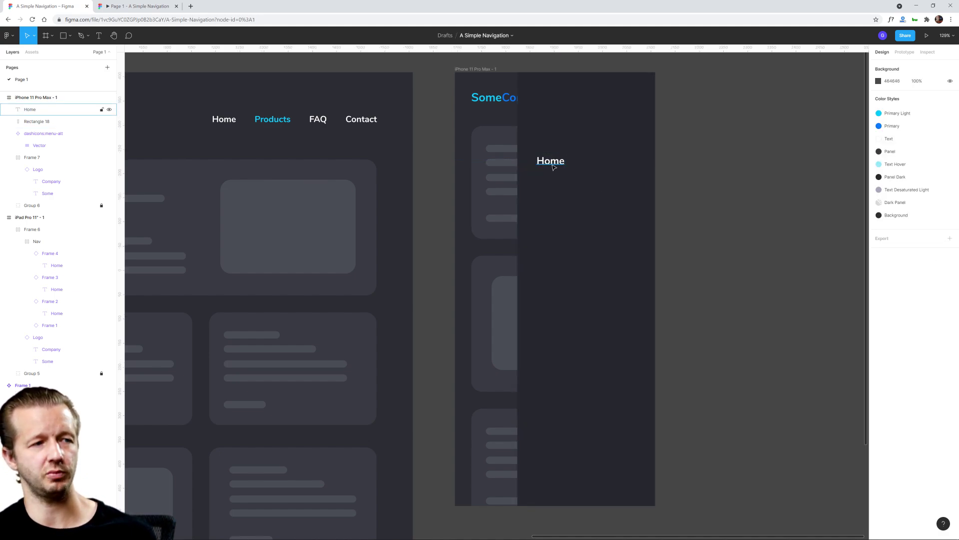
- Try a centered menu: move Home to X 243, Y 151 and place a duplicate reading "Products" centered below it at Y 203
left_click_drag(554, 167, 588, 157)
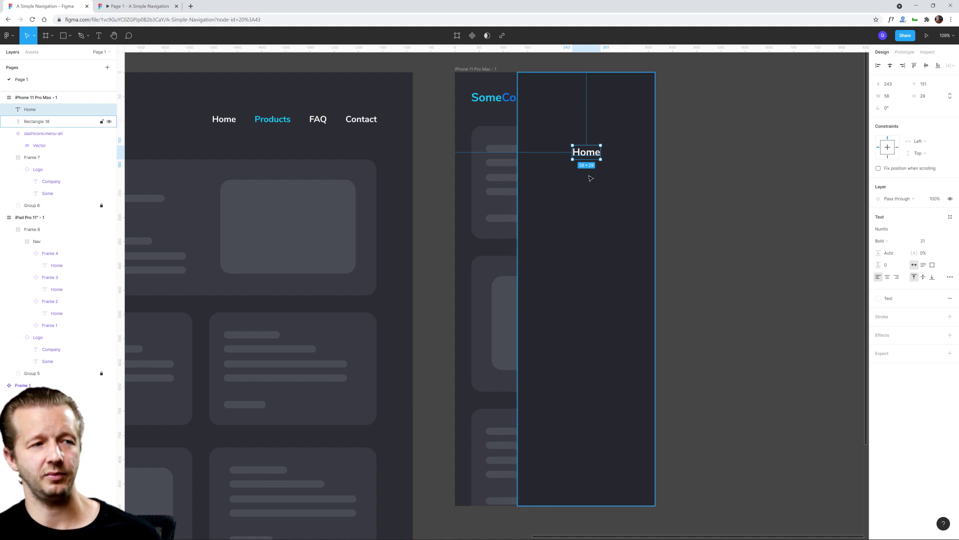
key("ctrl+d")
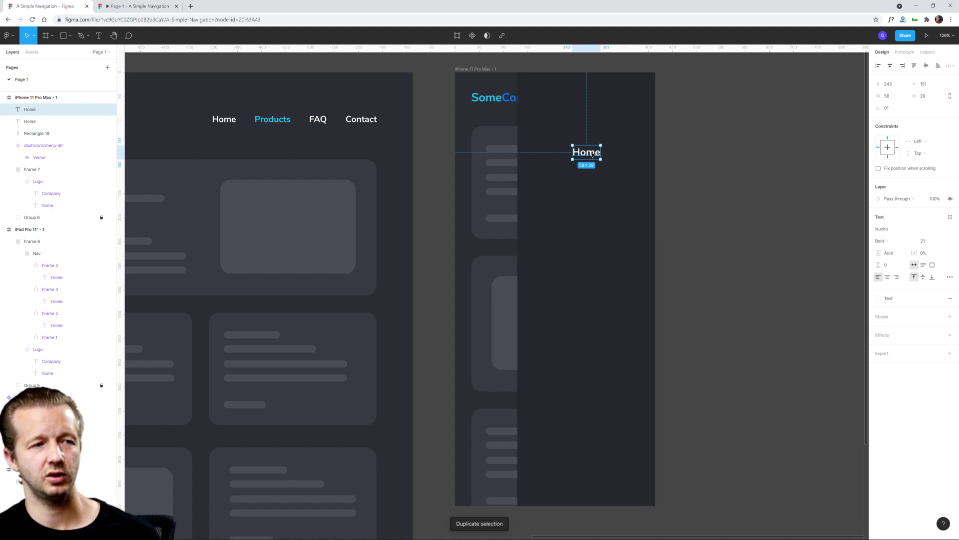
left_click_drag(590, 153, 590, 178)
double_click(589, 178)
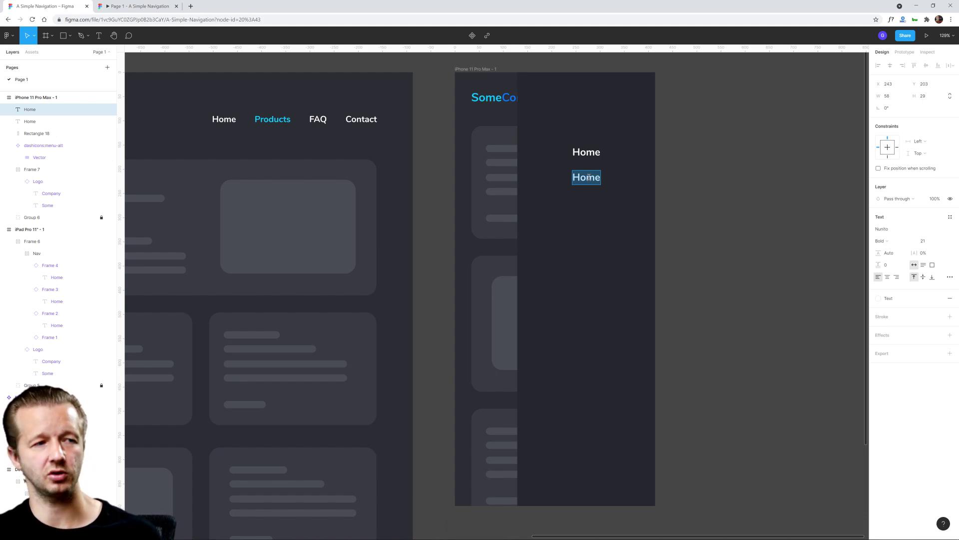
type("Products")
key("Escape")
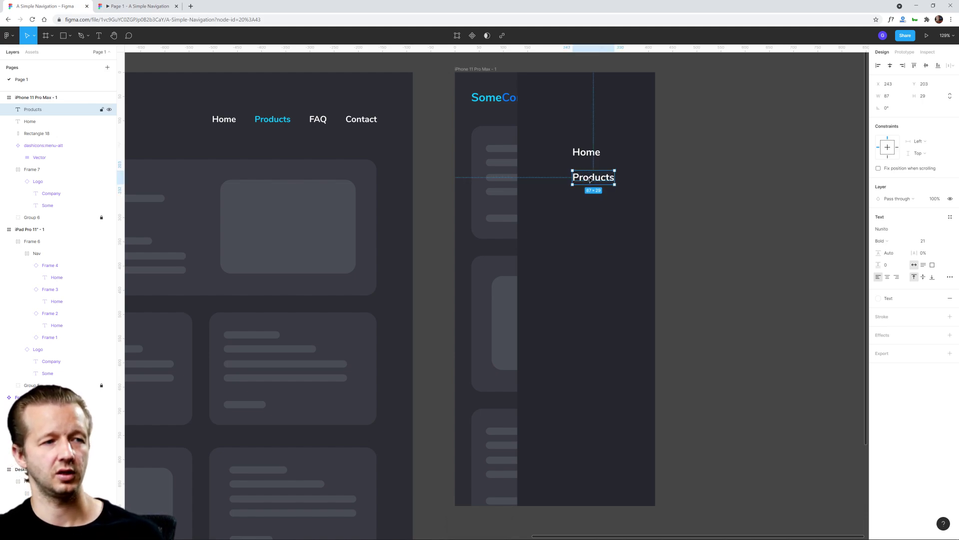
left_click_drag(590, 180, 585, 180)
left_click(764, 208)
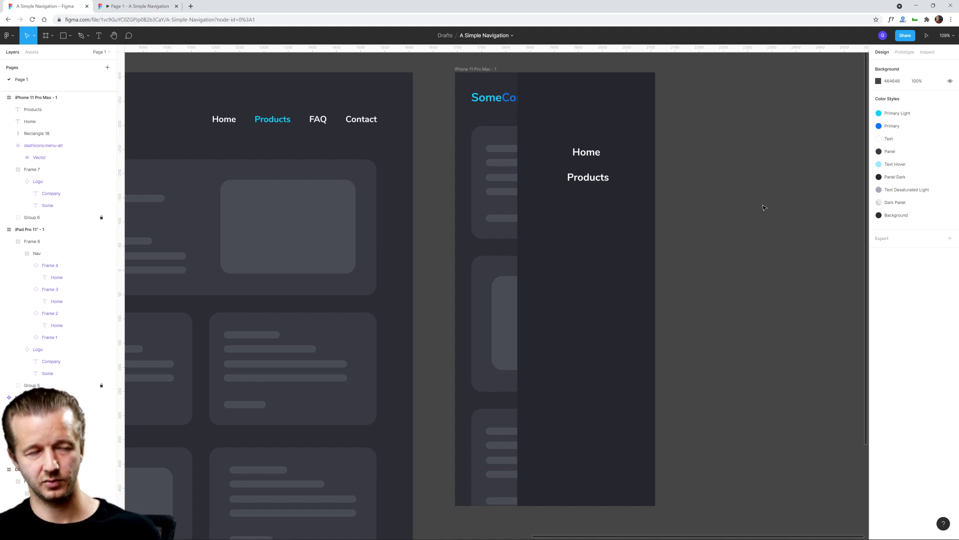
- Place the panel's Home text toward the left side at X 180, Y 151 and delete the Products text
left_click(586, 155)
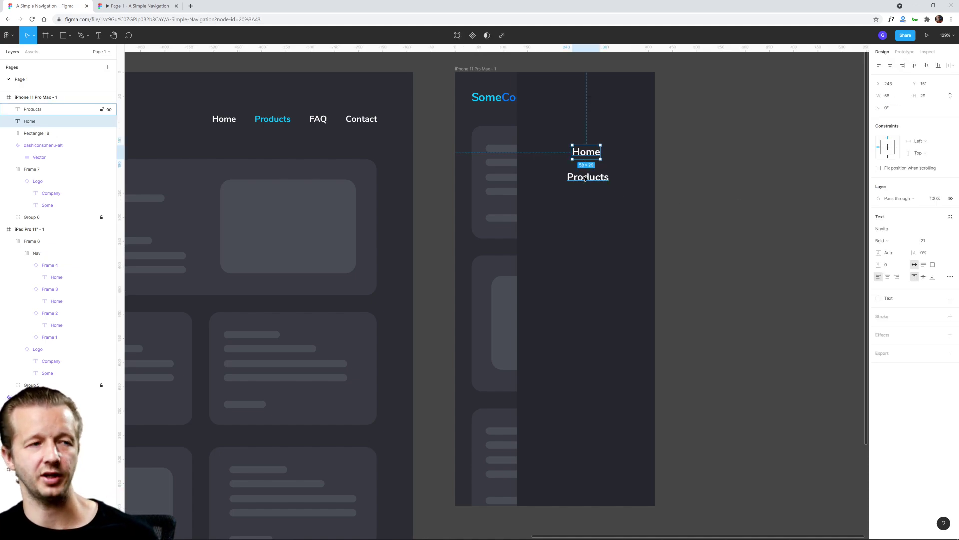
left_click_drag(589, 153, 557, 153)
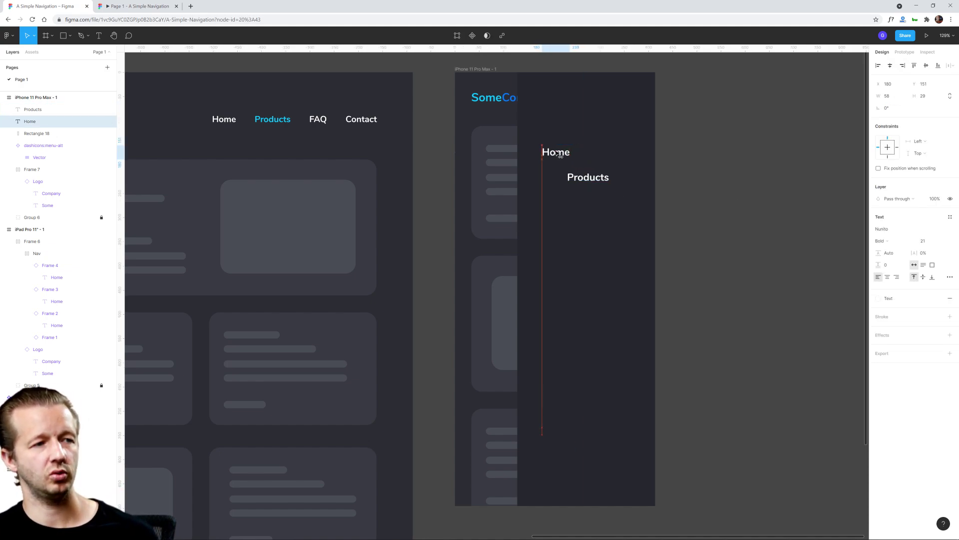
left_click(598, 177)
key("Delete")
left_click(555, 152)
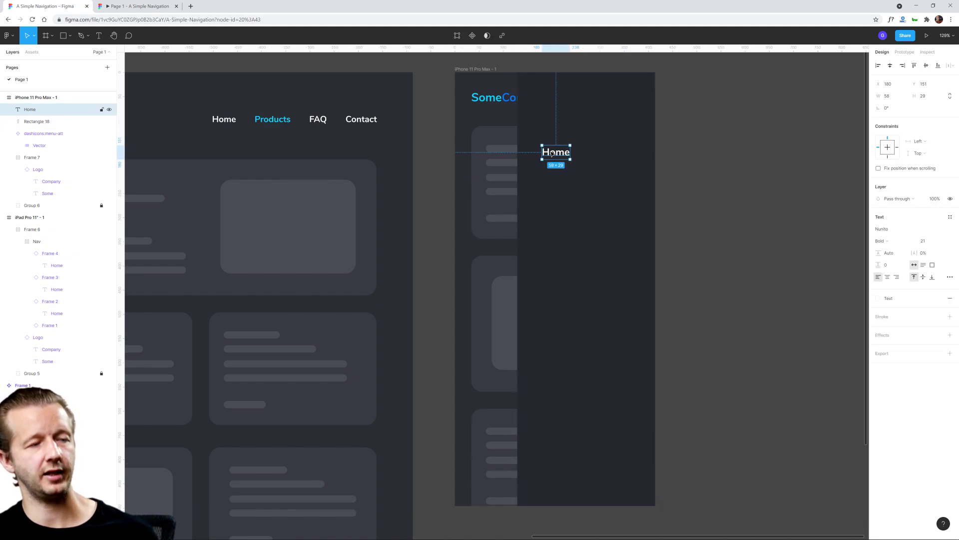
left_click(761, 175)
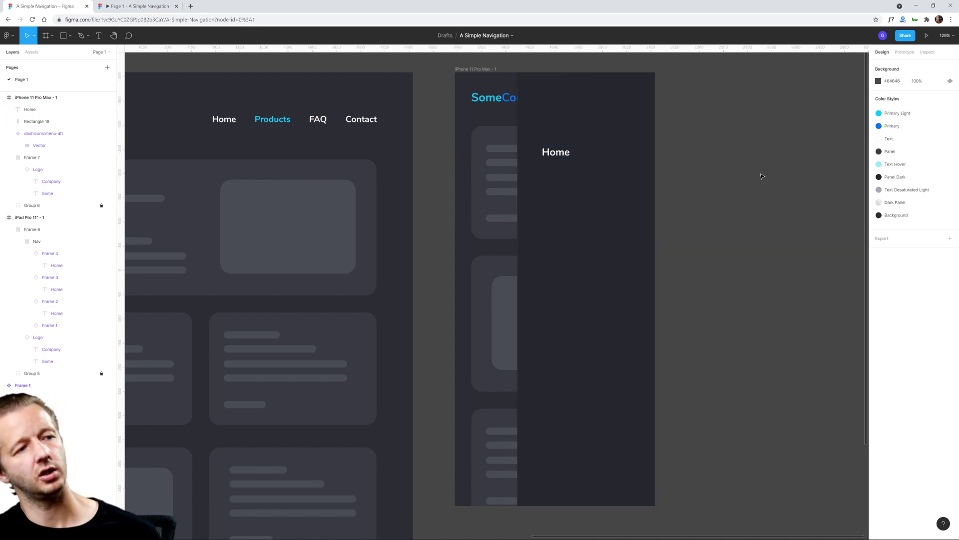
- Turn the menu panel's Home text into a component
left_click(557, 153)
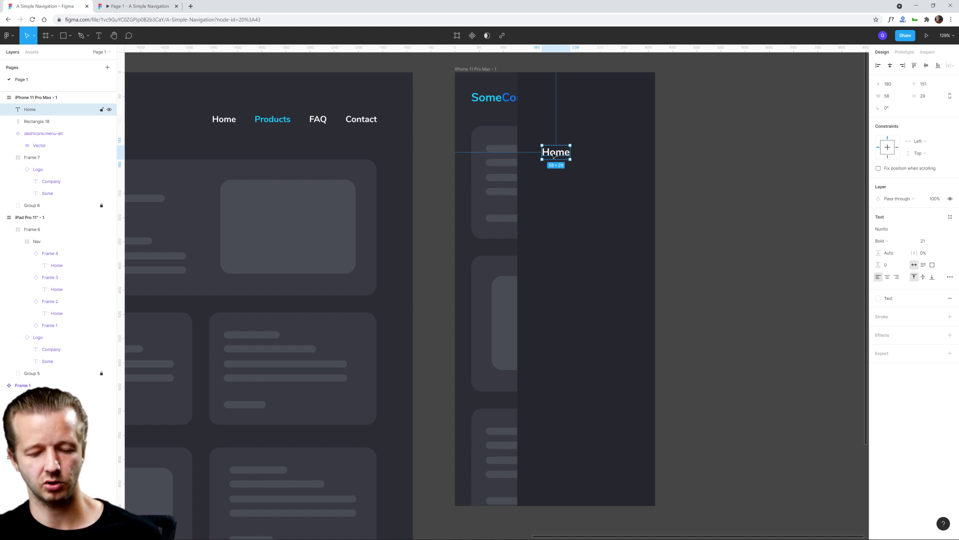
key("ctrl+alt+k")
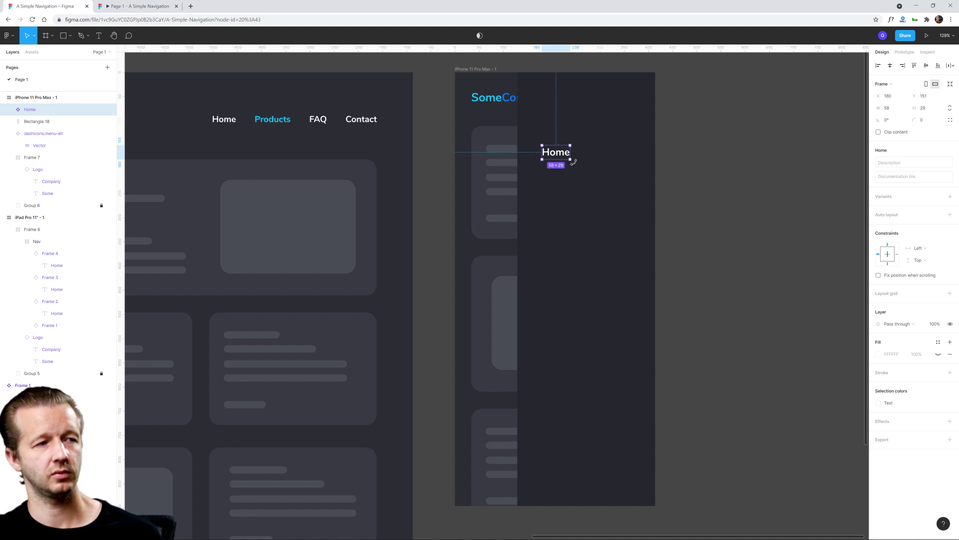
scroll(578, 156, "up", 2)
left_click_drag(644, 150, 588, 198)
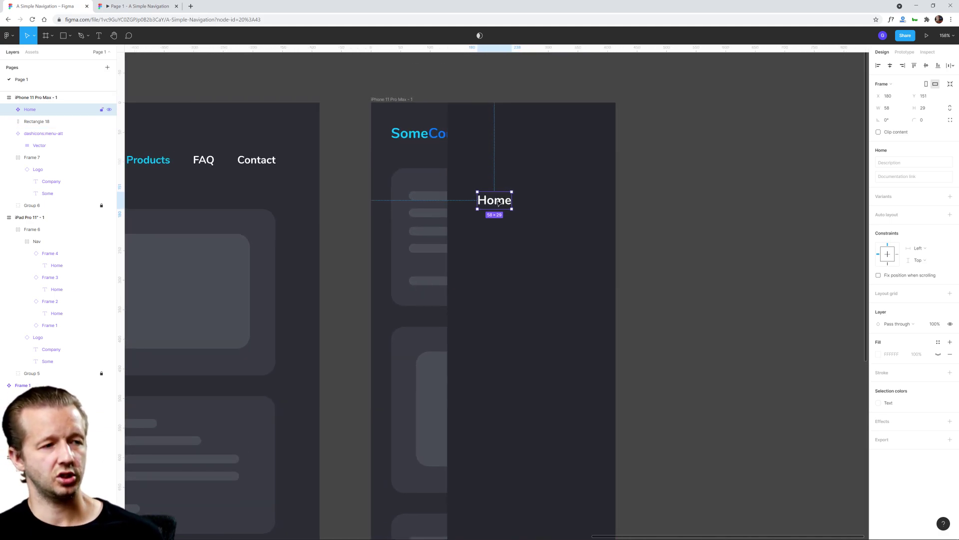
- Try a duplicate of the menu panel's Home component below it at X 180, Y 203, and delete the duplicate
key("ctrl+d")
left_click_drag(498, 203, 499, 235)
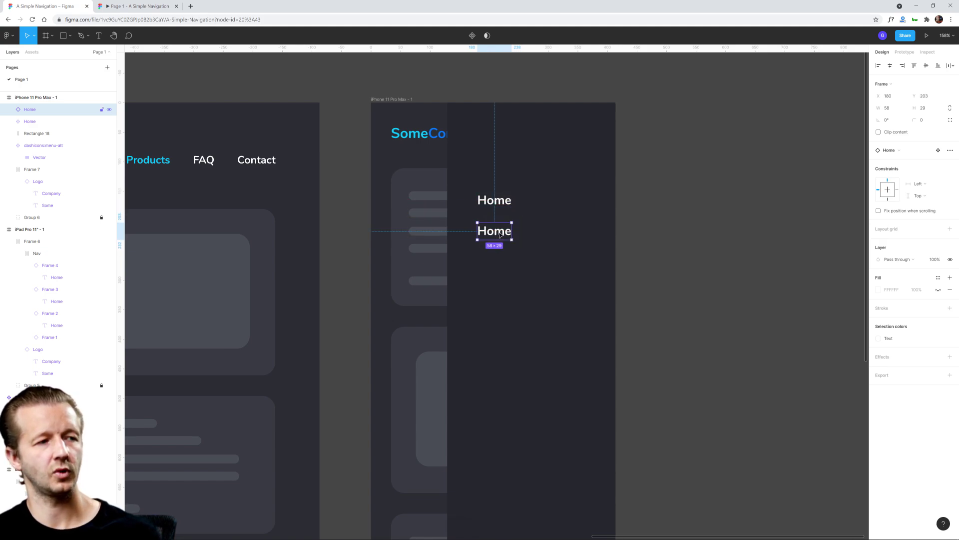
key("Delete")
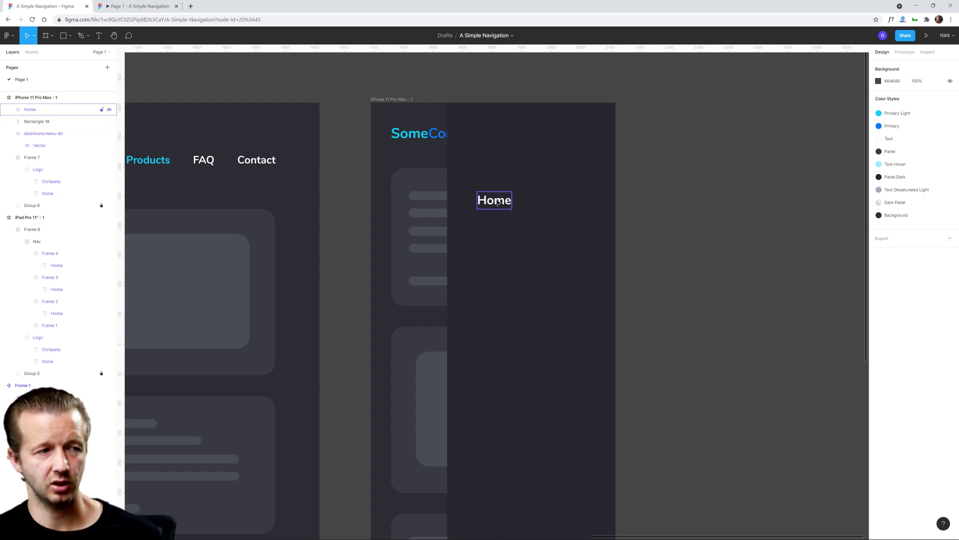
- Add a second variant to the Home component and move the variant set onto the empty canvas beside the iPhone frame
left_click(497, 202)
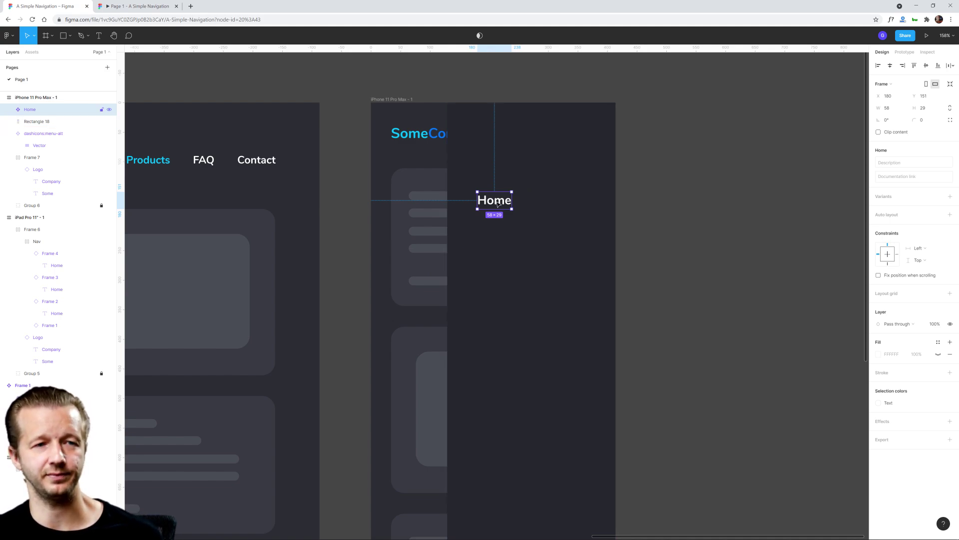
right_click(497, 202)
left_click(492, 206)
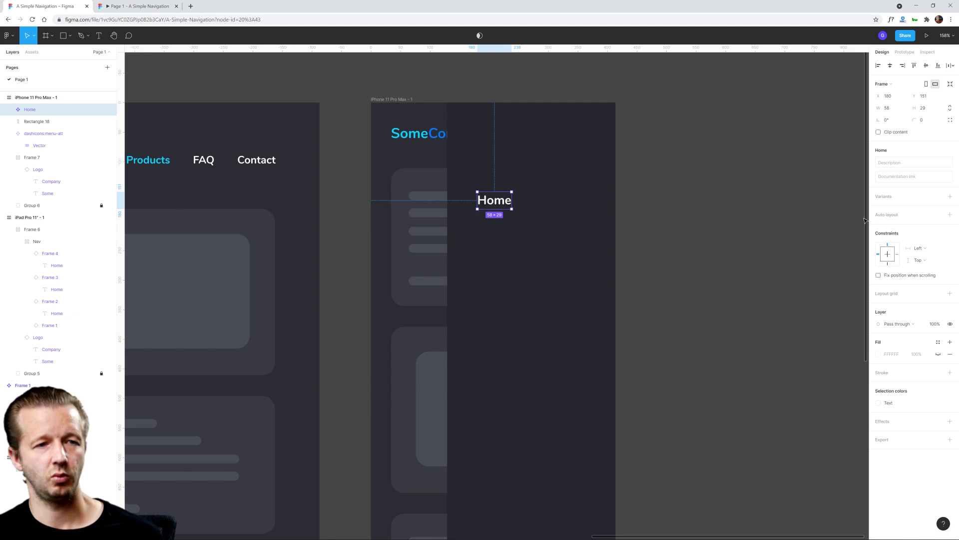
left_click(950, 196)
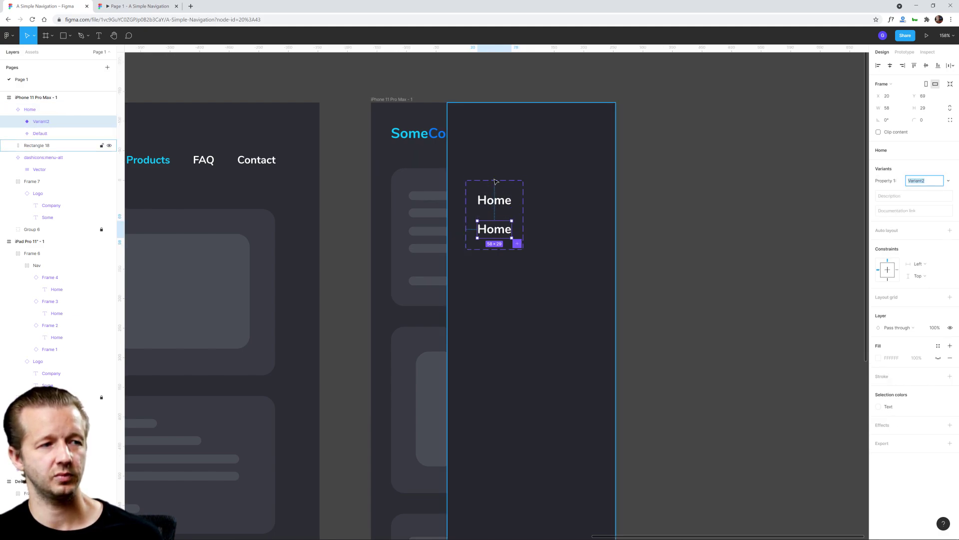
left_click_drag(495, 181, 679, 126)
- Apply the Primary Light color style to the Home text of the second variant
left_click(687, 145)
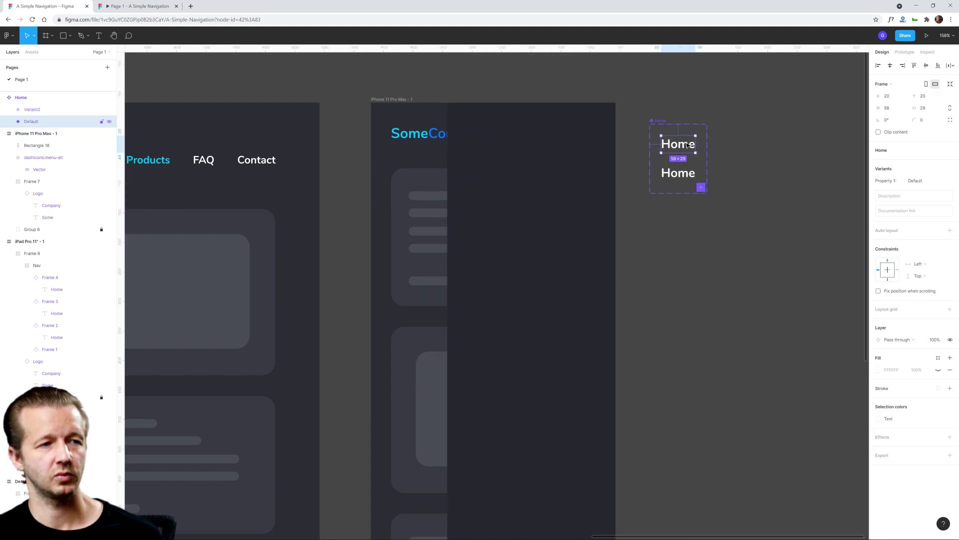
double_click(678, 173)
double_click(679, 173)
key("Escape")
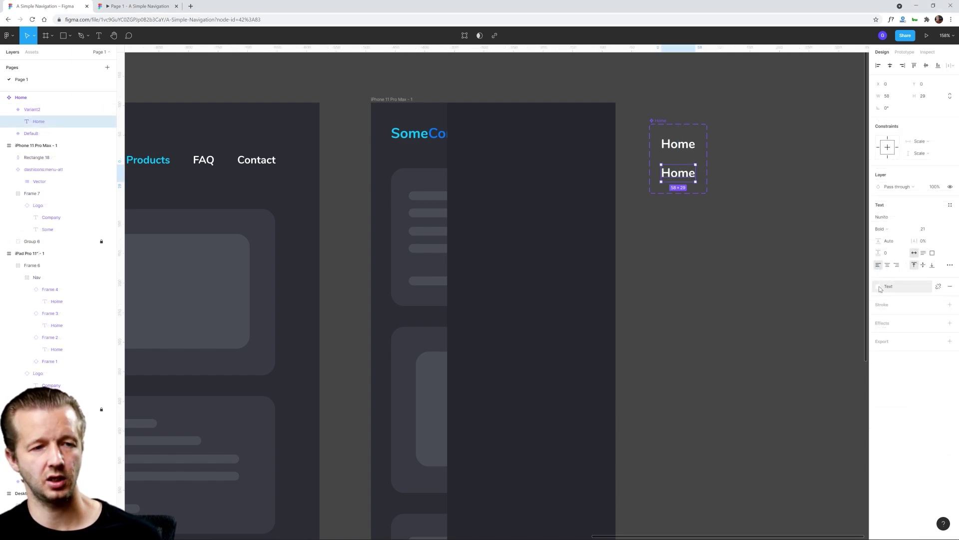
left_click(939, 286)
left_click(898, 334)
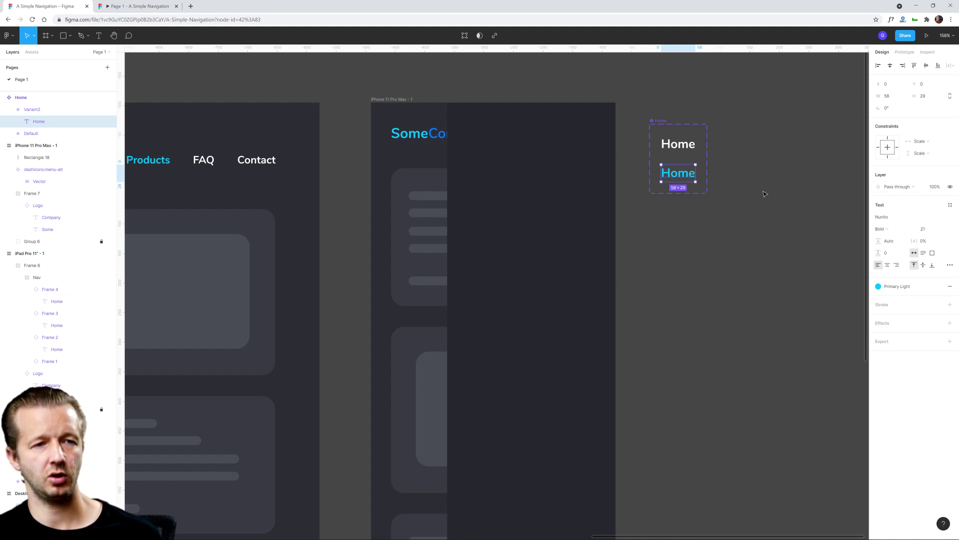
- Name the Home component's second variant "Active"
key("Escape")
left_click(704, 176)
left_click(915, 181)
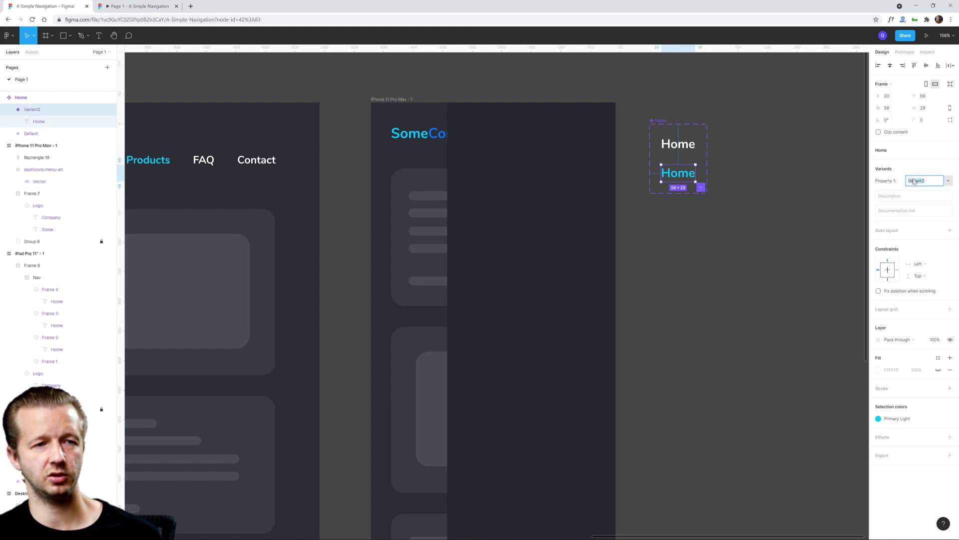
type("Active")
key("Return")
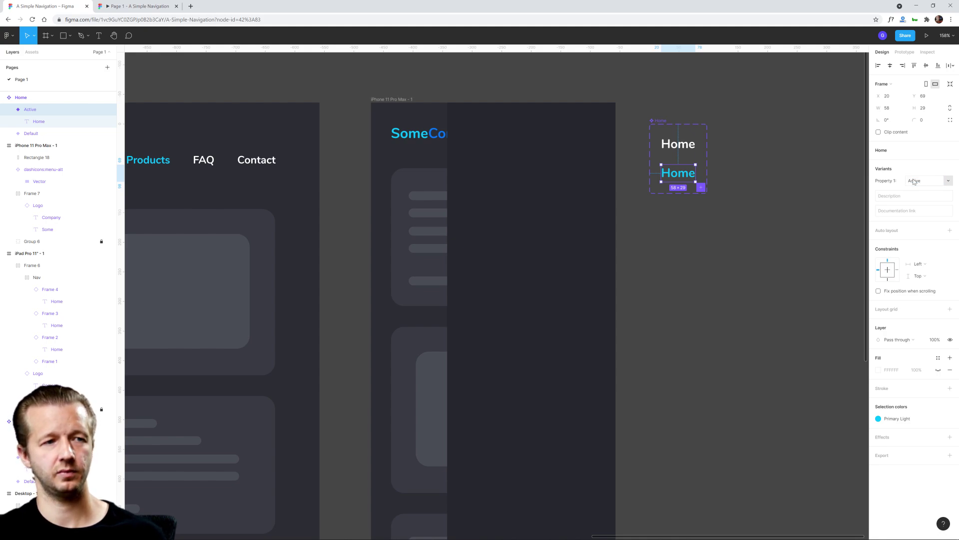
left_click(799, 208)
- Add a While hovering prototype interaction from the Default variant to the Active variant of the Home component
left_click(678, 144)
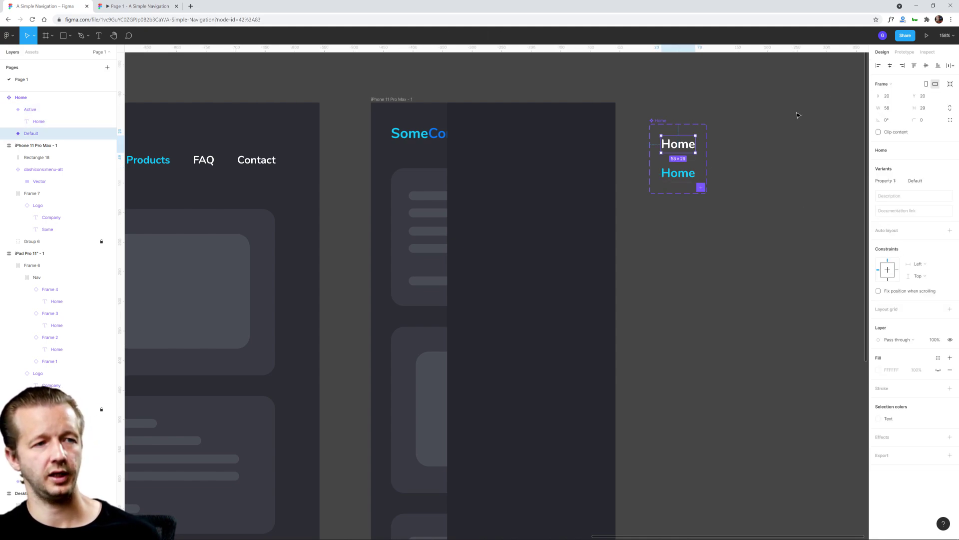
left_click(905, 52)
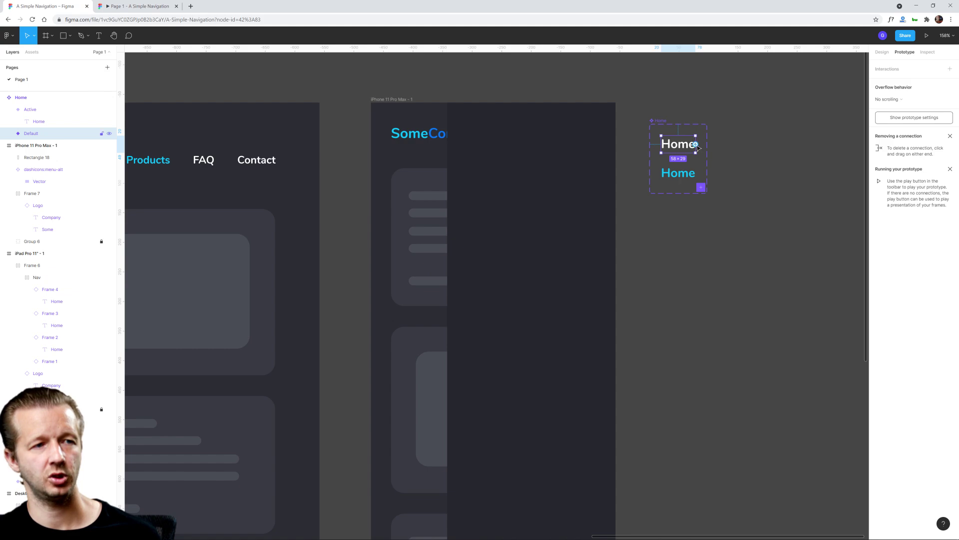
left_click_drag(695, 143, 679, 173)
left_click(808, 100)
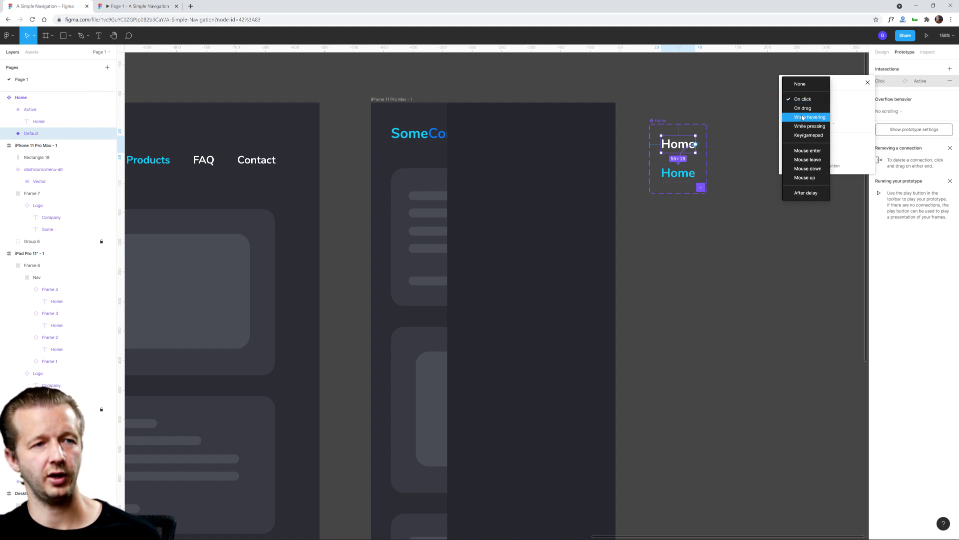
left_click(808, 116)
left_click(781, 244)
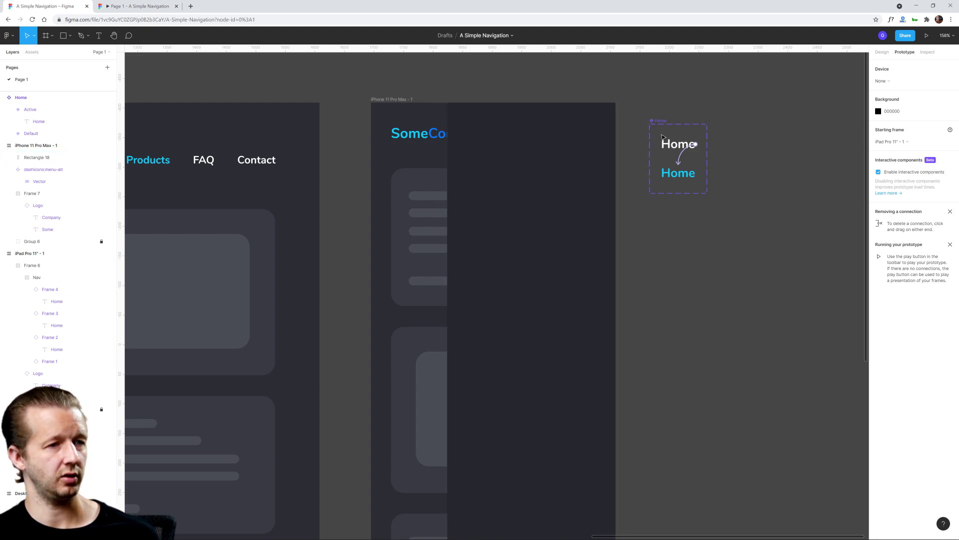
- Rename the Home component set as "Mobile Navigation Buttons"
left_click(41, 134)
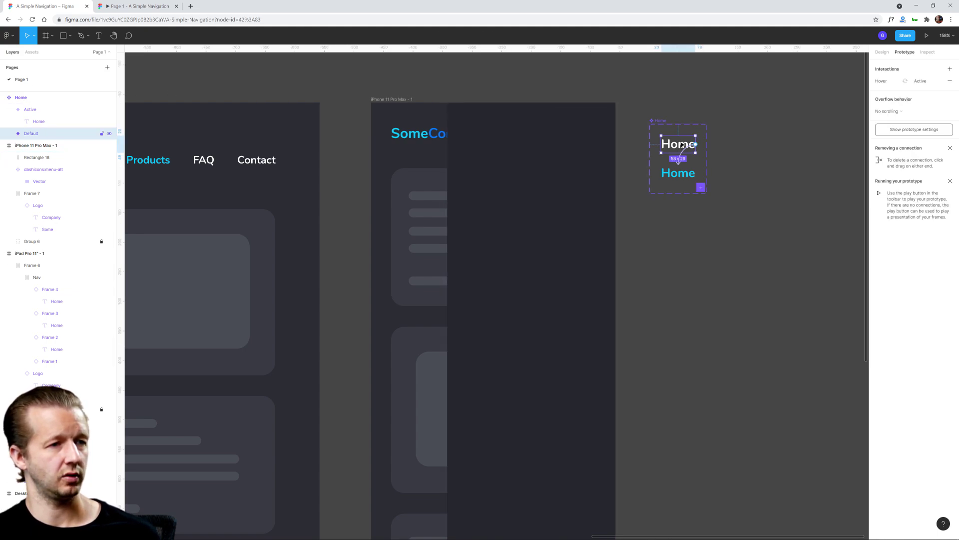
left_click(23, 98)
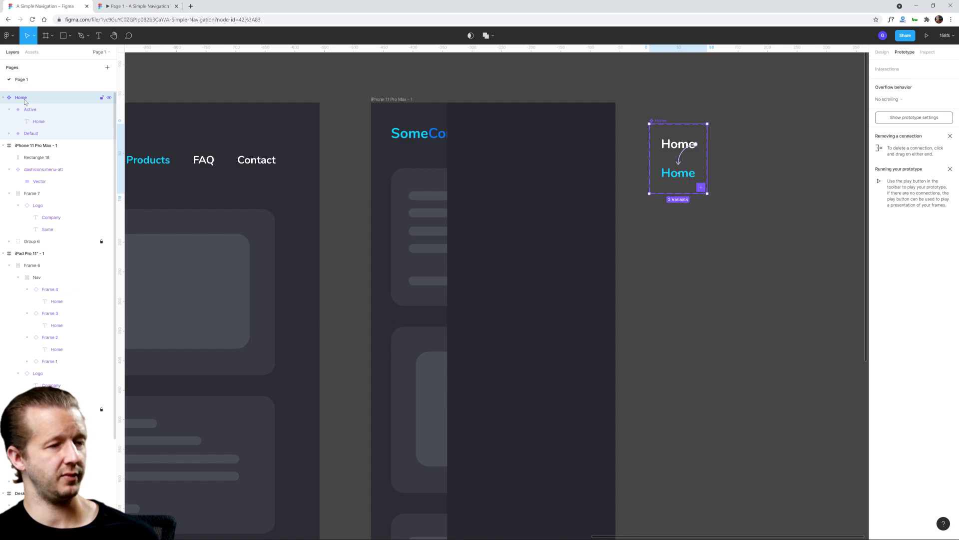
double_click(21, 98)
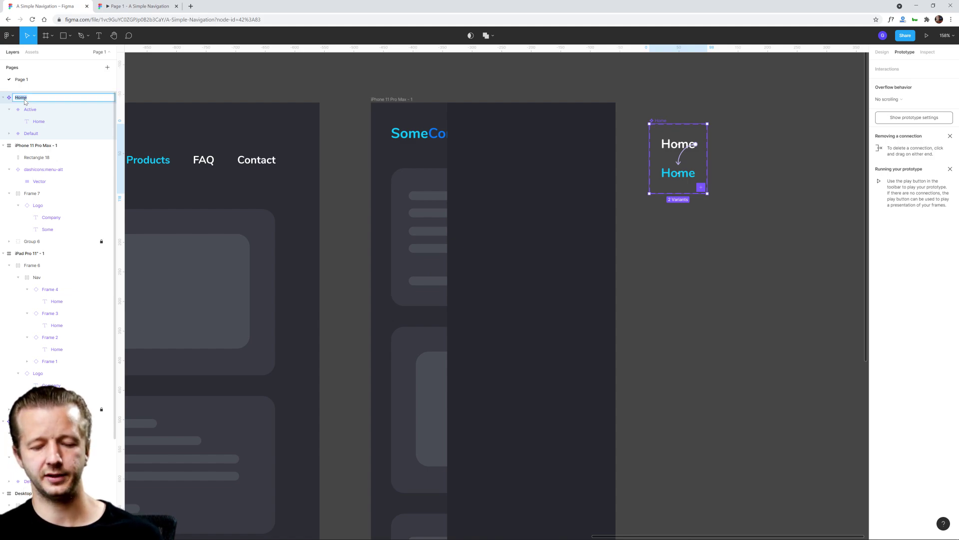
type("Mo")
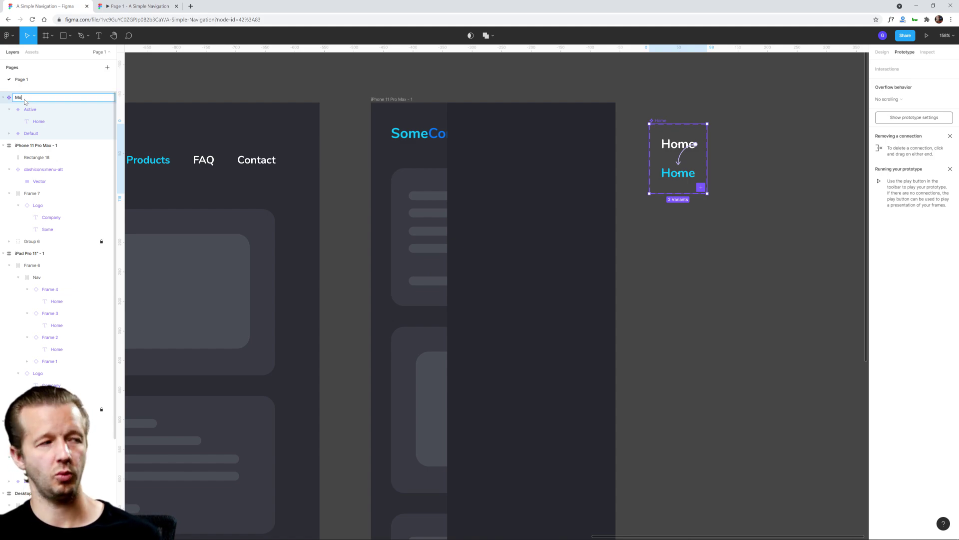
type("bile Navigation Butto")
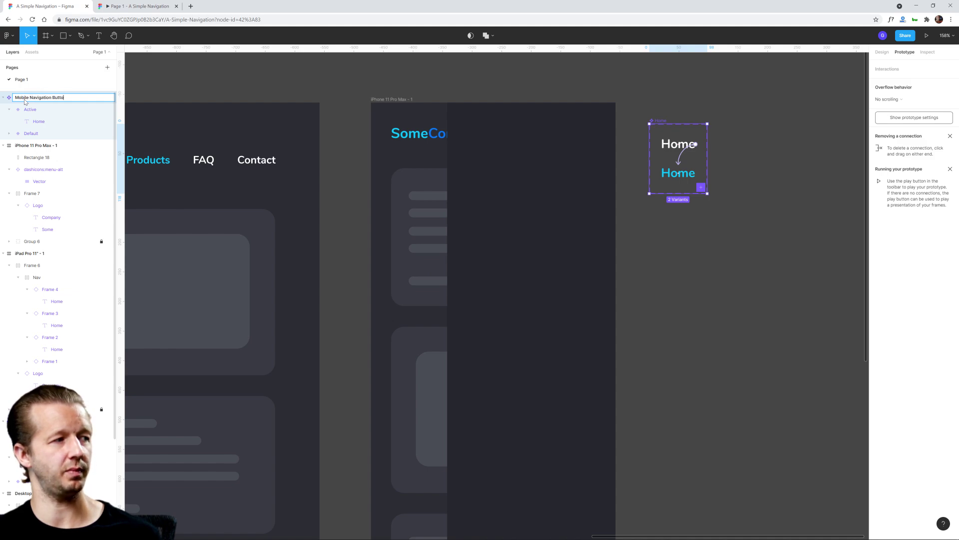
type("ns")
key("Return")
key("Escape")
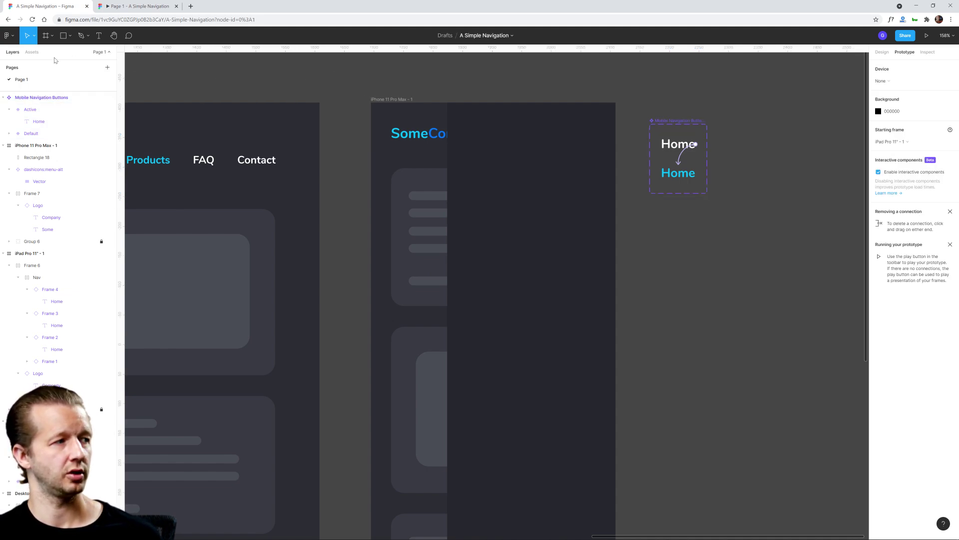
- Place a Mobile Navigation Buttons instance in the iPhone menu panel and add a duplicate below it reading "Products"
left_click(32, 52)
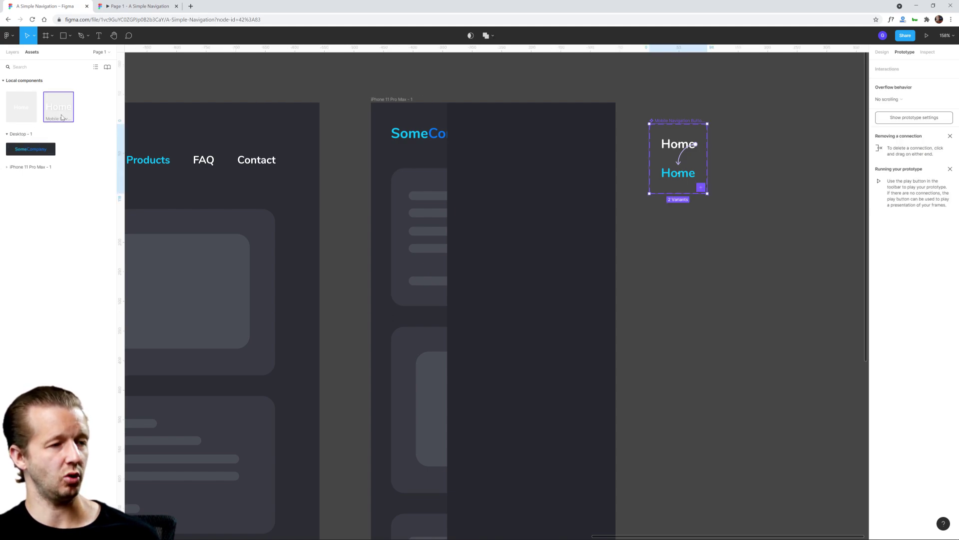
left_click_drag(59, 106, 489, 220)
key("ctrl+d")
double_click(487, 219)
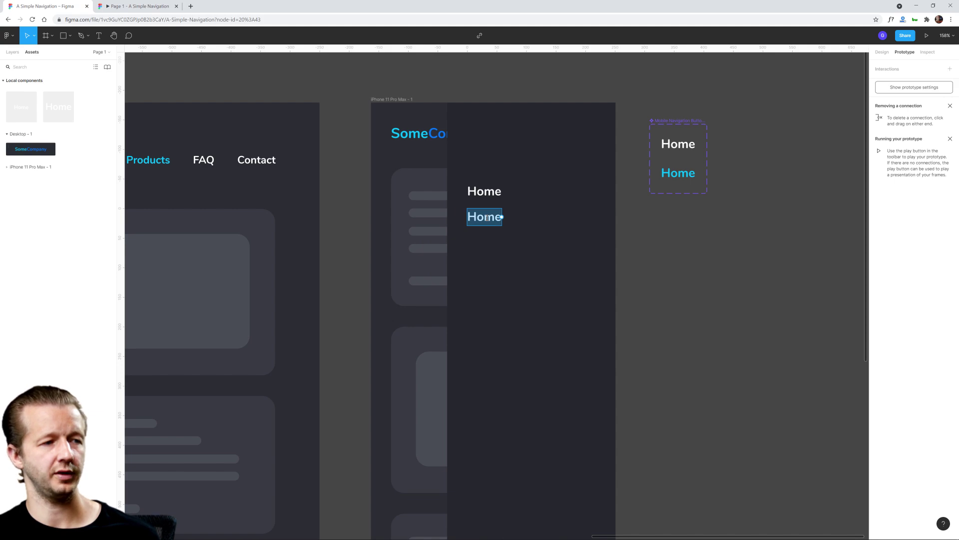
type("Products")
key("Escape")
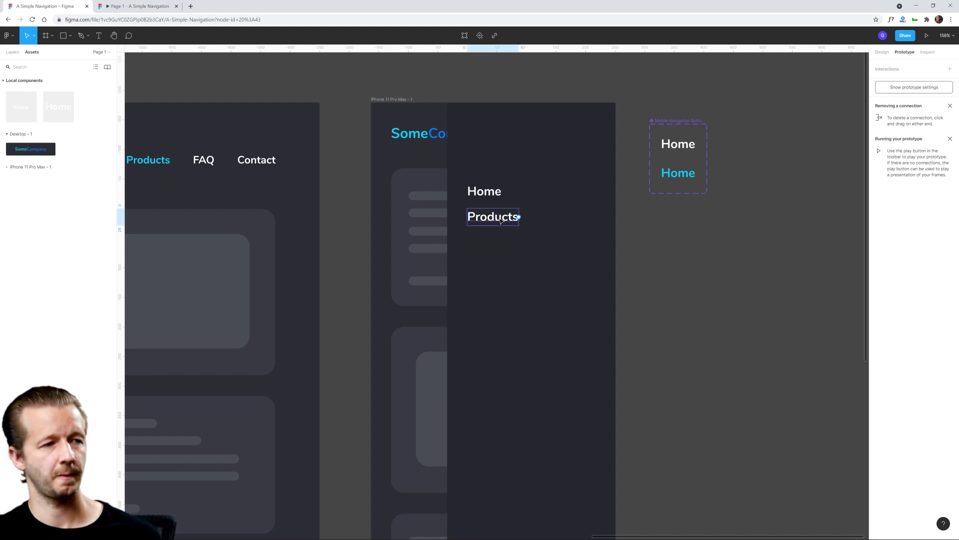
- Duplicate the Products text directly below itself and change the copy to "FAQ"
key("ctrl+d")
left_click_drag(500, 220, 499, 246)
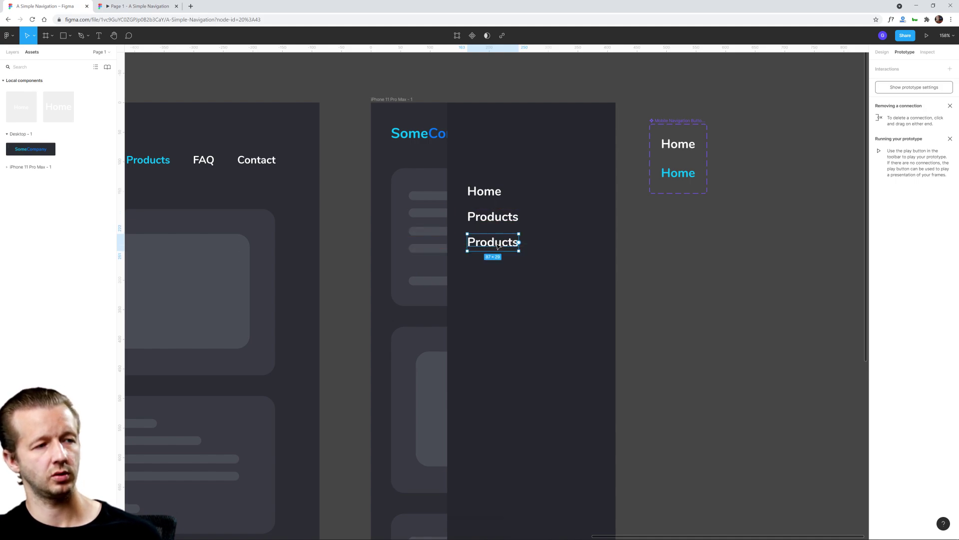
double_click(498, 244)
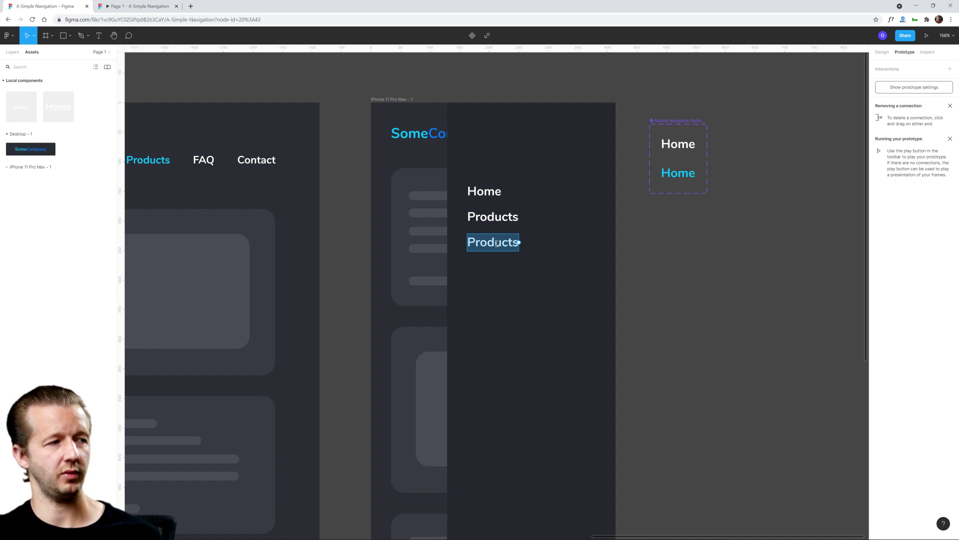
type("FAQ")
key("Escape")
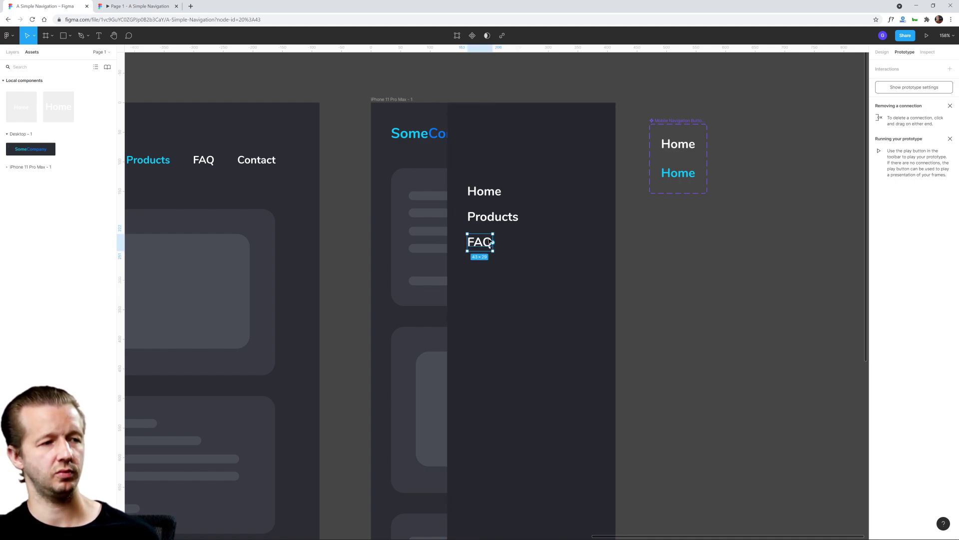
- Duplicate the FAQ text directly below itself and change the copy to "Contact"
key("ctrl+d")
left_click_drag(477, 247, 489, 274)
double_click(485, 269)
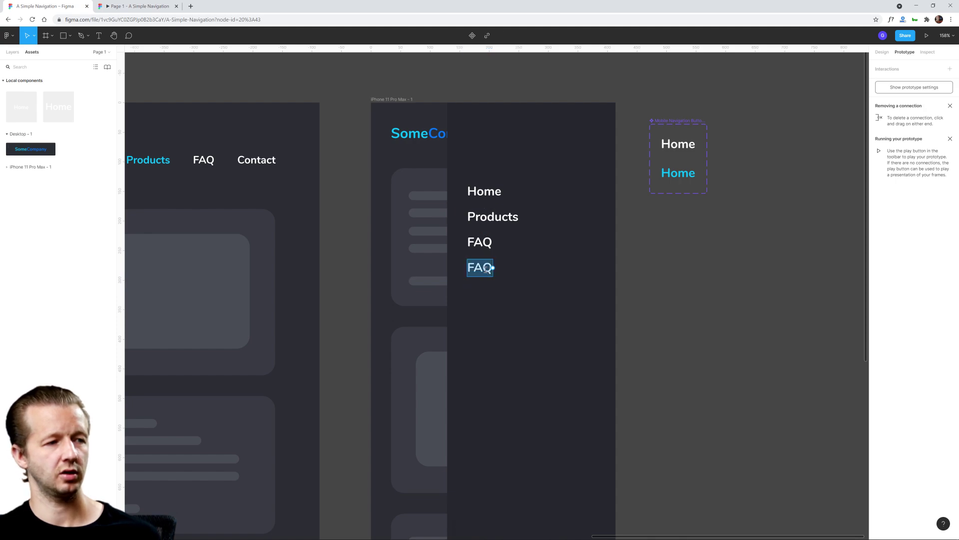
type("Contact")
key("Escape")
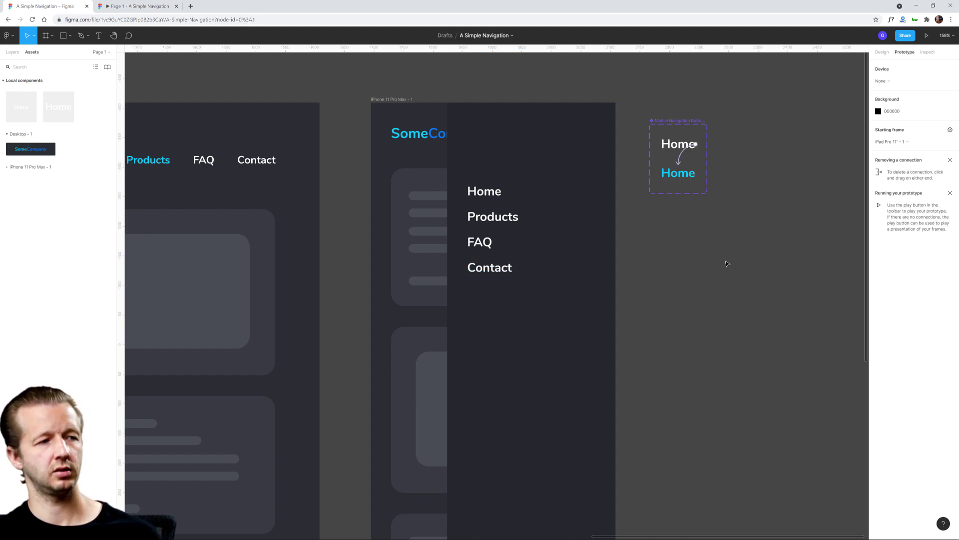
- Widen the menu panel's Products instance to 92 so it encloses its text, and switch it to the Active variant
left_click(519, 217)
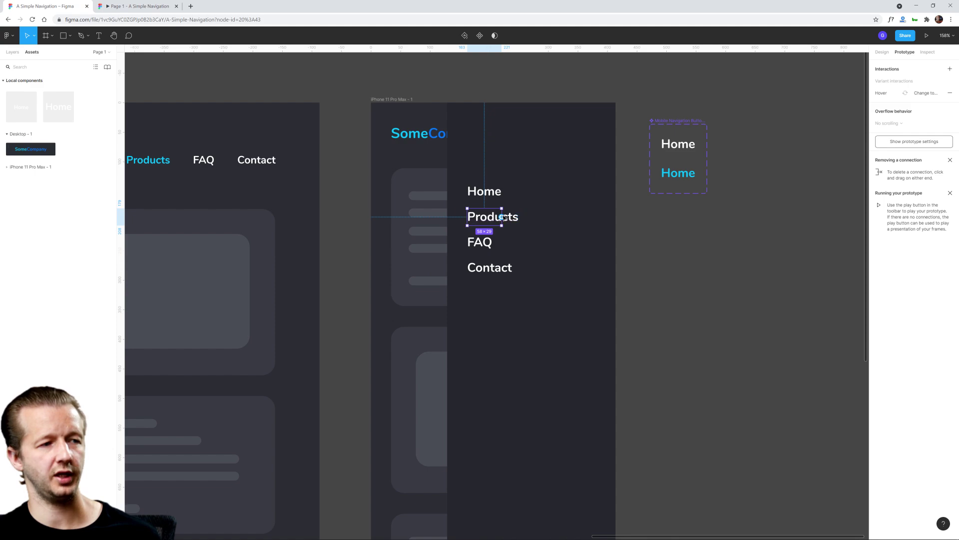
left_click_drag(501, 217, 628, 272)
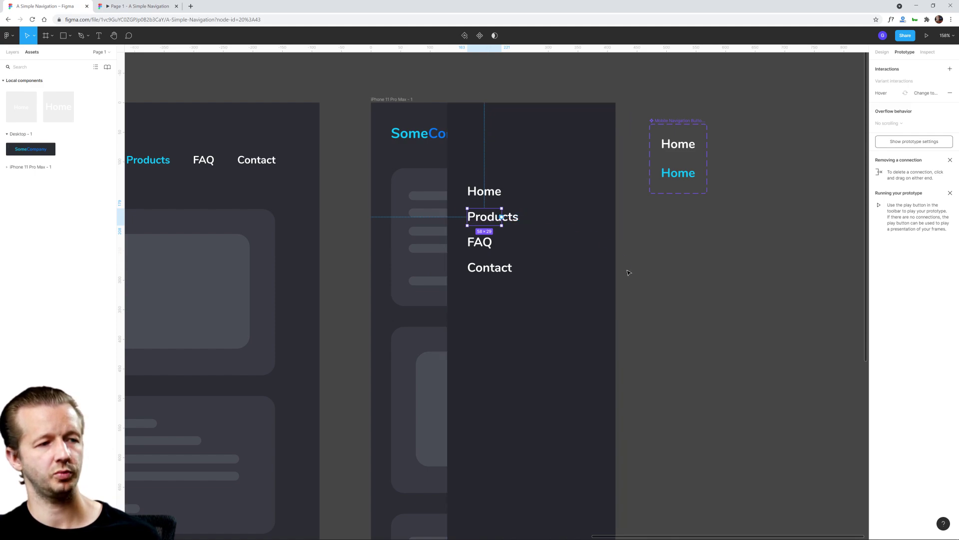
left_click(882, 52)
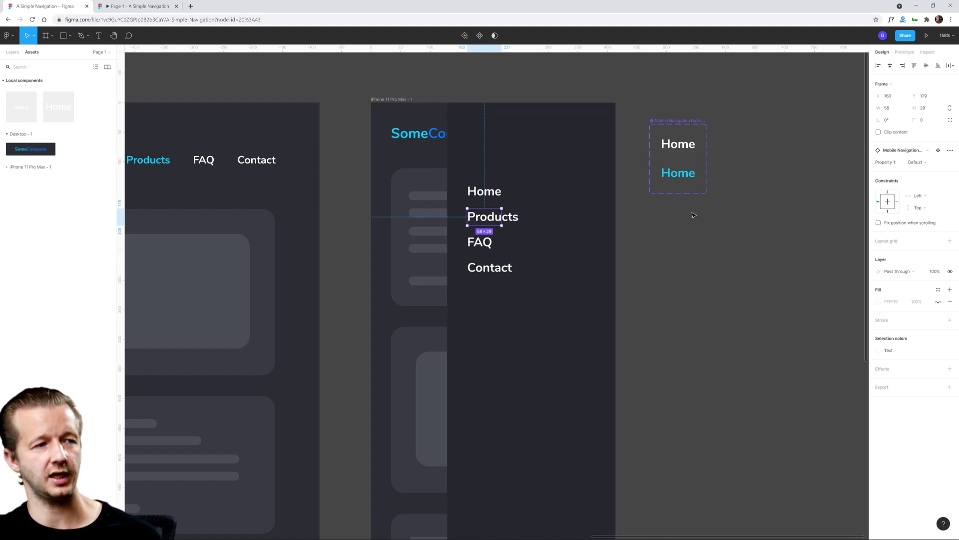
left_click_drag(502, 217, 522, 217)
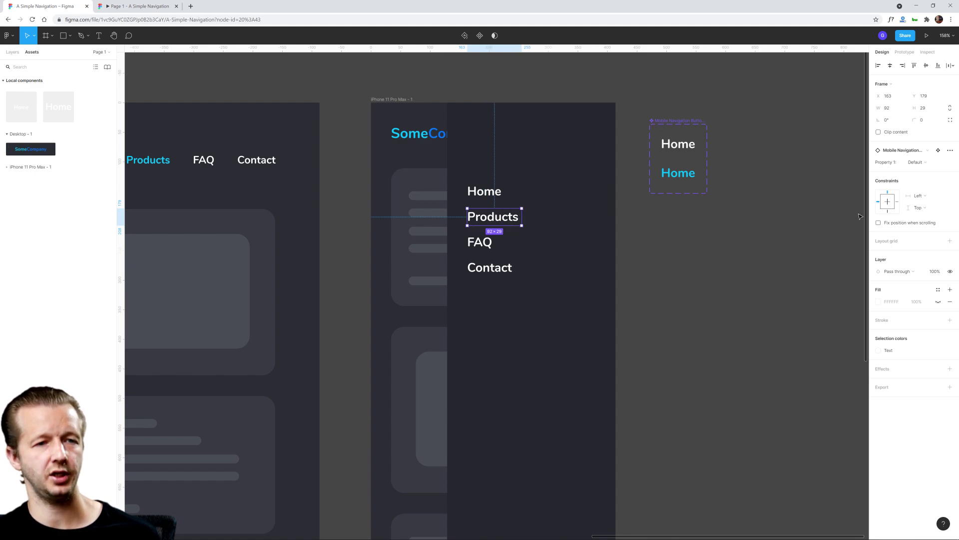
left_click(925, 163)
left_click(921, 170)
left_click(746, 286)
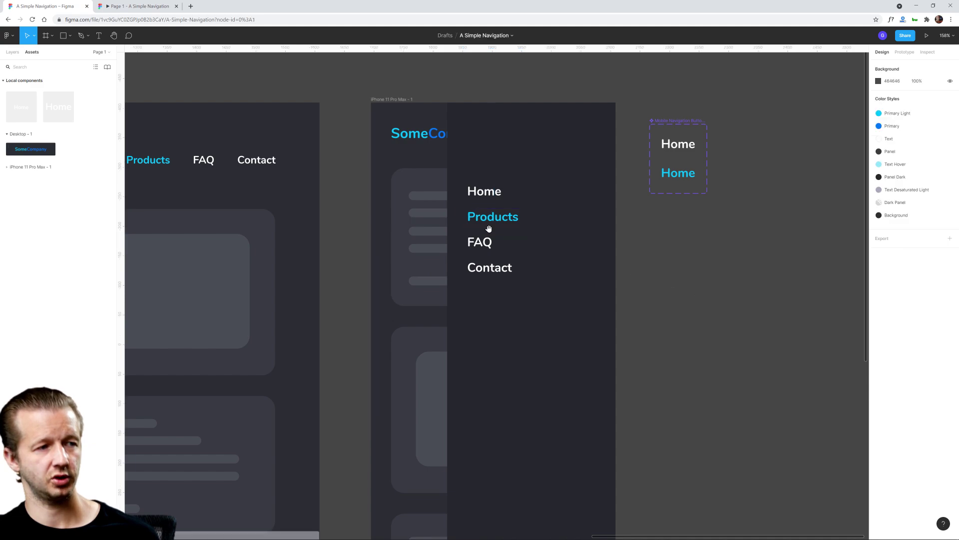
- Wrap the iPhone menu's Home, Products, FAQ and Contact links in one auto layout frame
scroll(489, 228, "left", 3)
left_click_drag(786, 257, 606, 255)
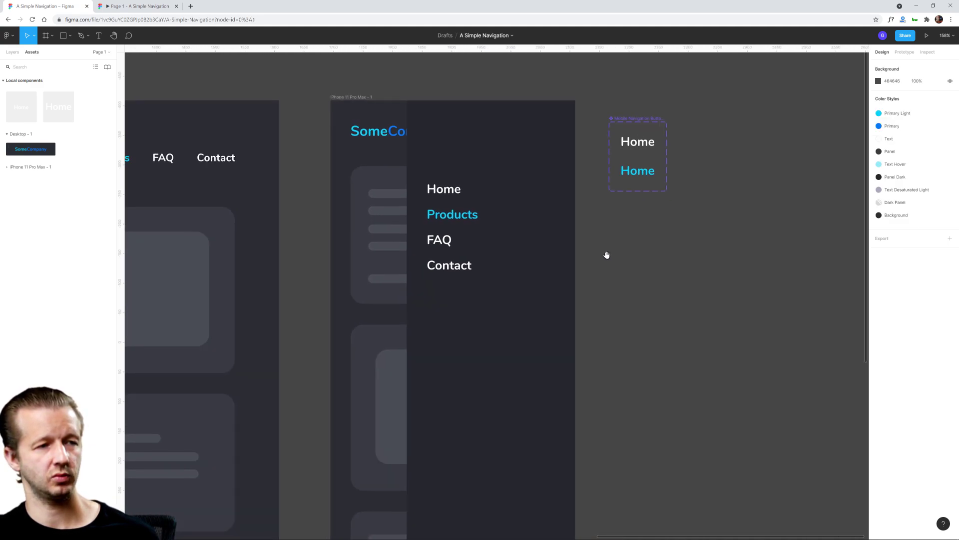
left_click(443, 189)
left_click(452, 215, "shift")
left_click(440, 240, "shift")
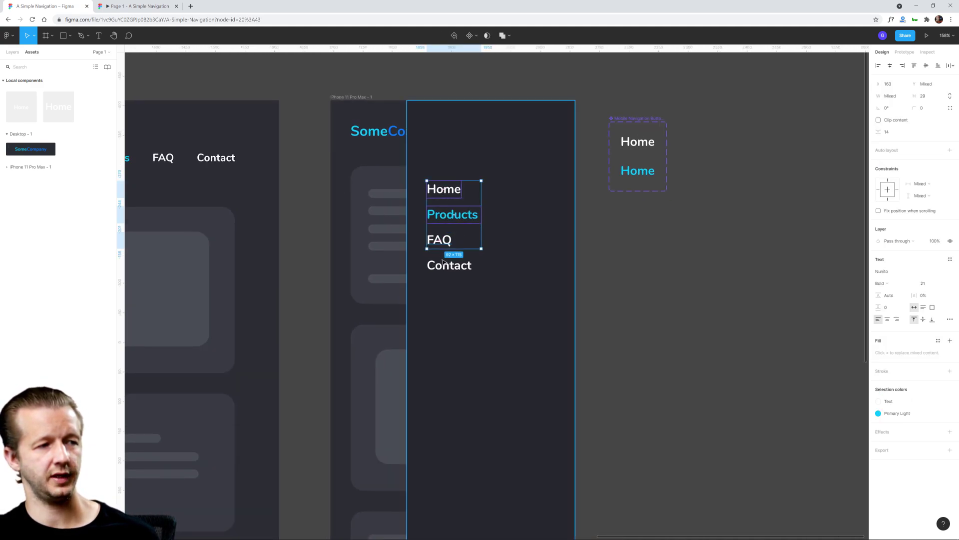
left_click(446, 267, "shift")
right_click(445, 269)
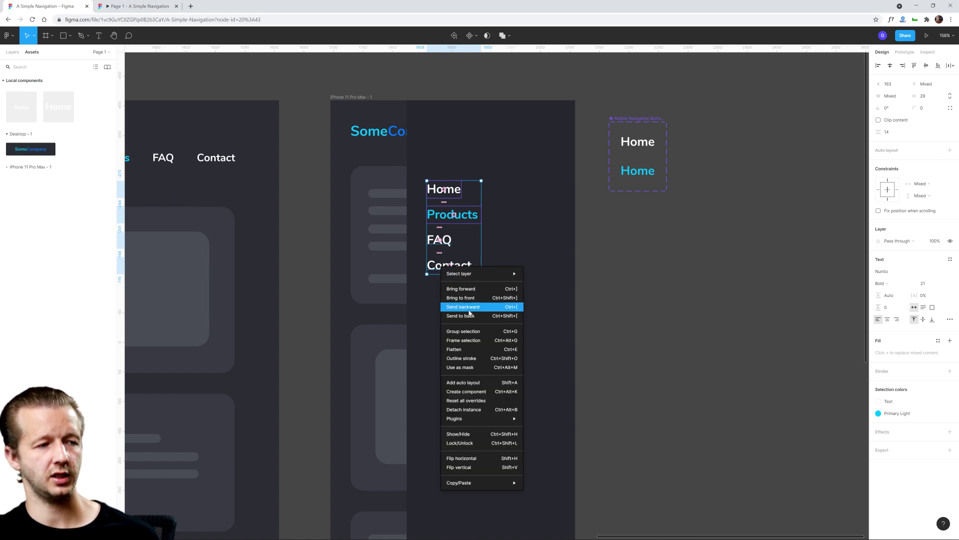
left_click(477, 383)
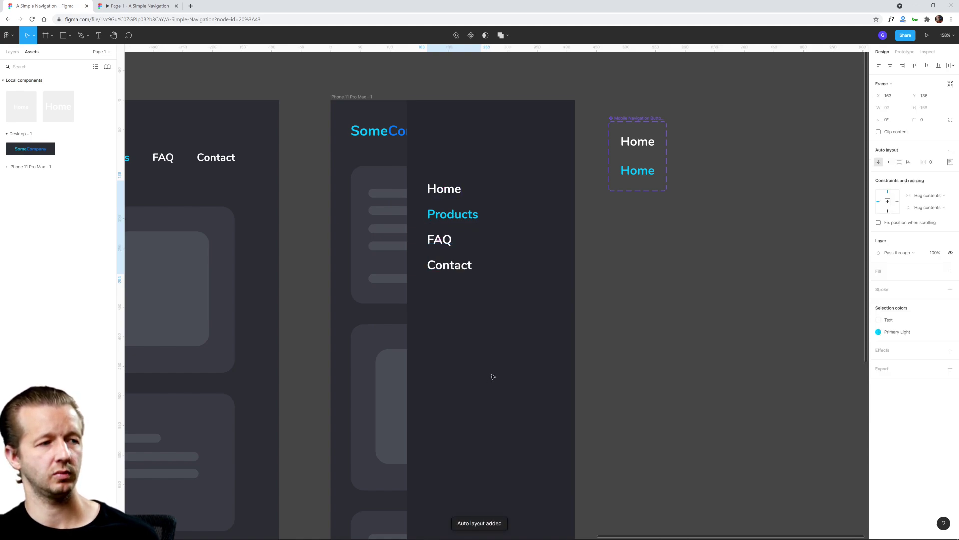
- Set the spacing between the items of the menu links' auto layout to 21
left_click(909, 165)
key("Up")
key("Up")
key("Up")
key("Up")
key("Up")
key("Up")
key("Up")
key("Up")
key("Up")
key("Up")
key("Up")
key("Up")
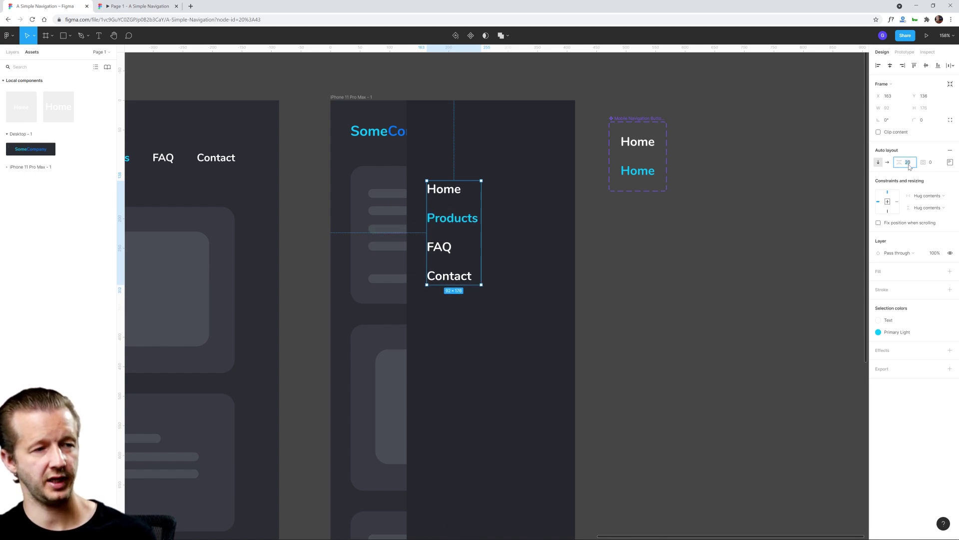
key("Down")
key("Down")
key("Down")
key("Down")
key("Down")
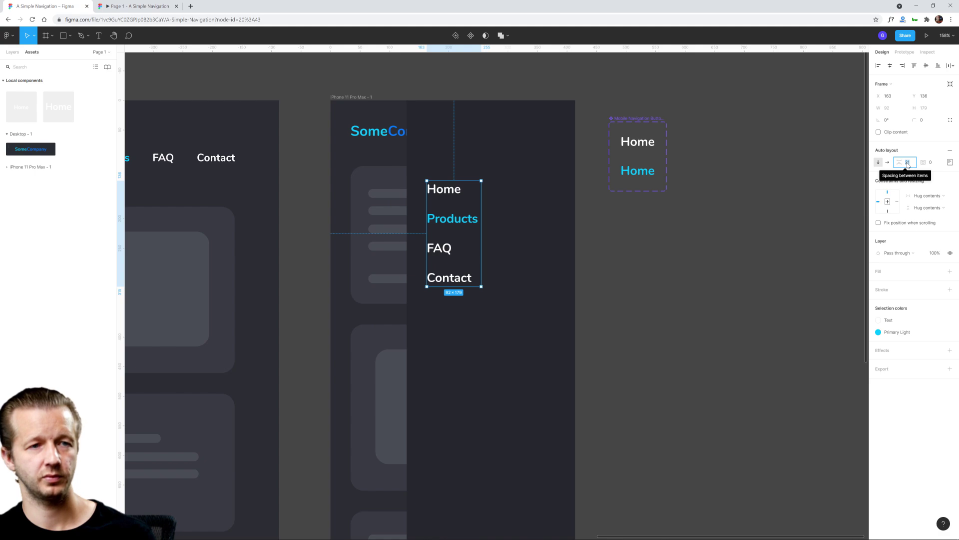
- Try the horizontal auto layout direction on the menu links and restore the vertical direction
left_click(888, 163)
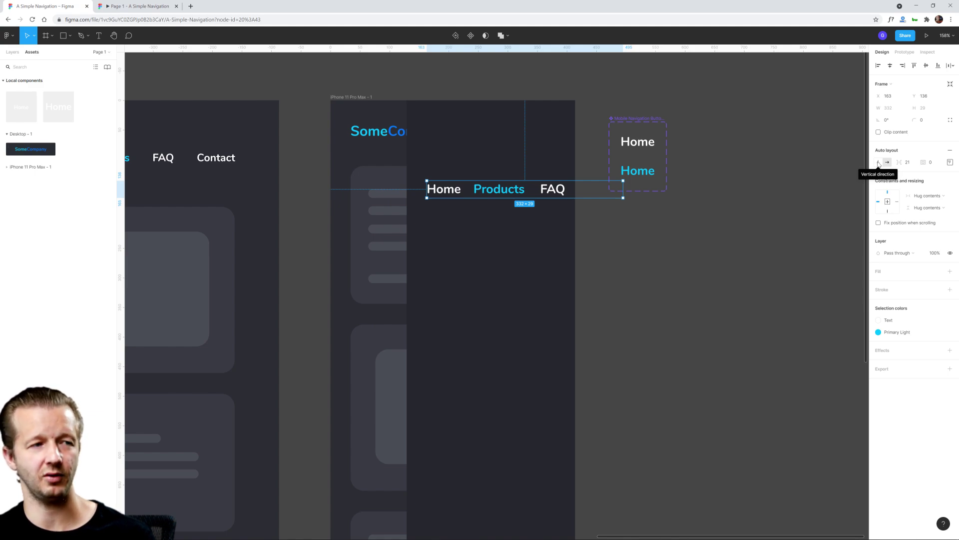
left_click(878, 163)
left_click(628, 309)
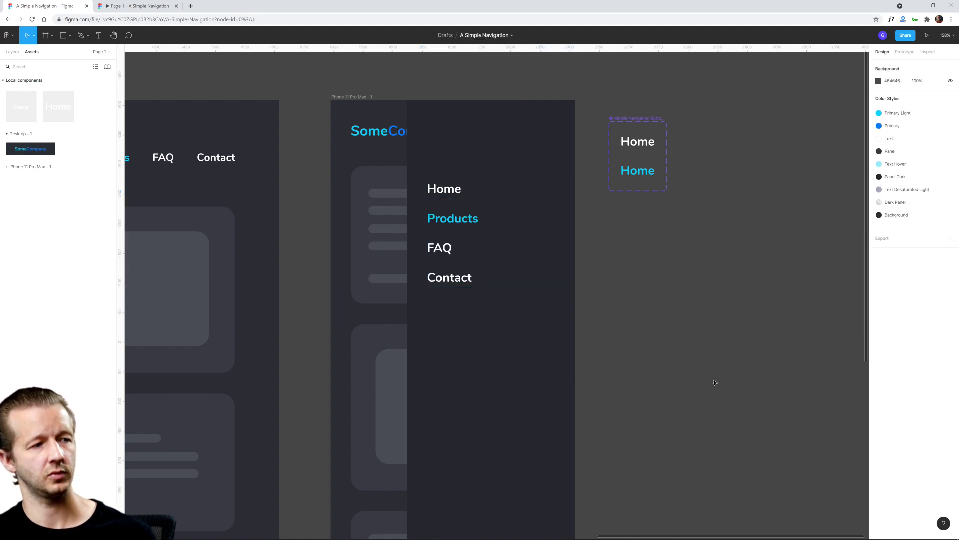
- Open the Iconify plugin and search its icons for "exit"
scroll(720, 255, "down", 5)
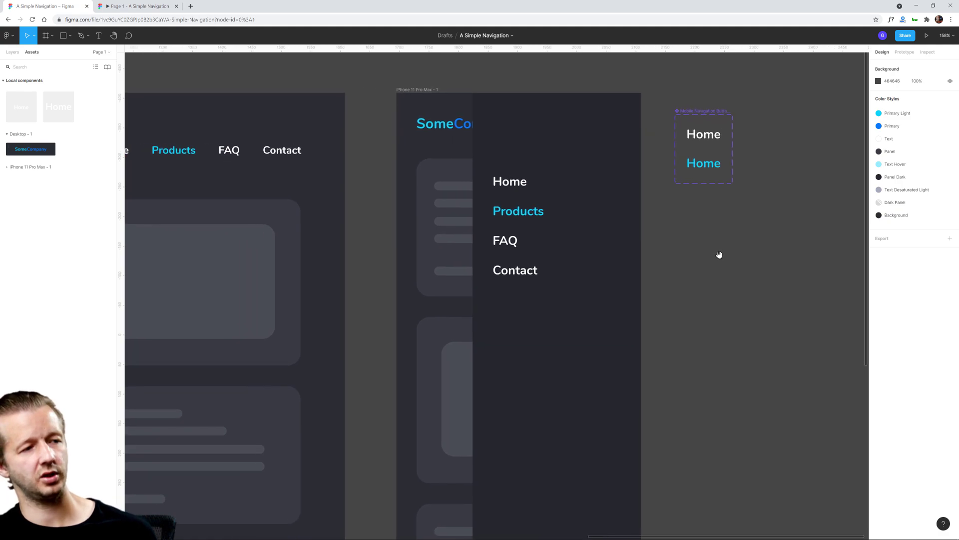
scroll(723, 272, "up", 4)
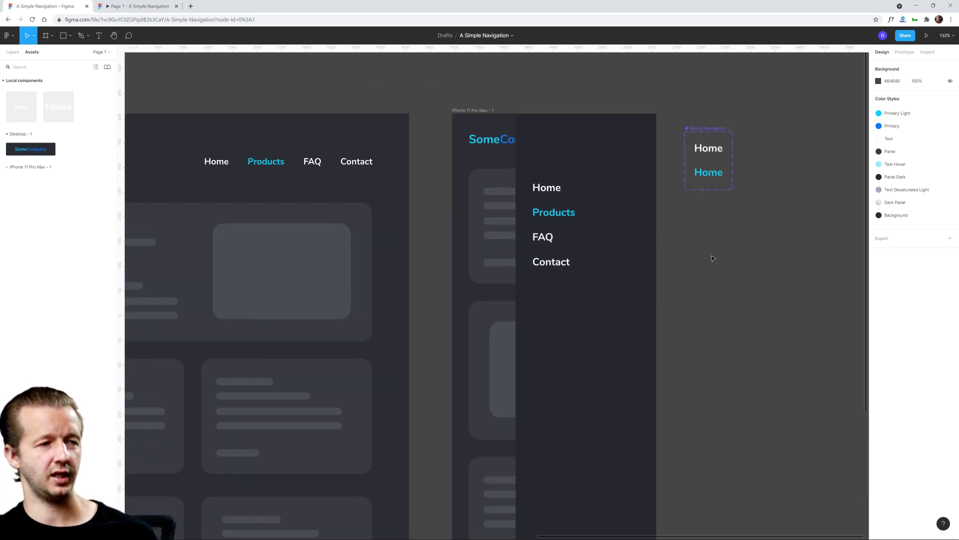
left_click_drag(713, 259, 623, 265)
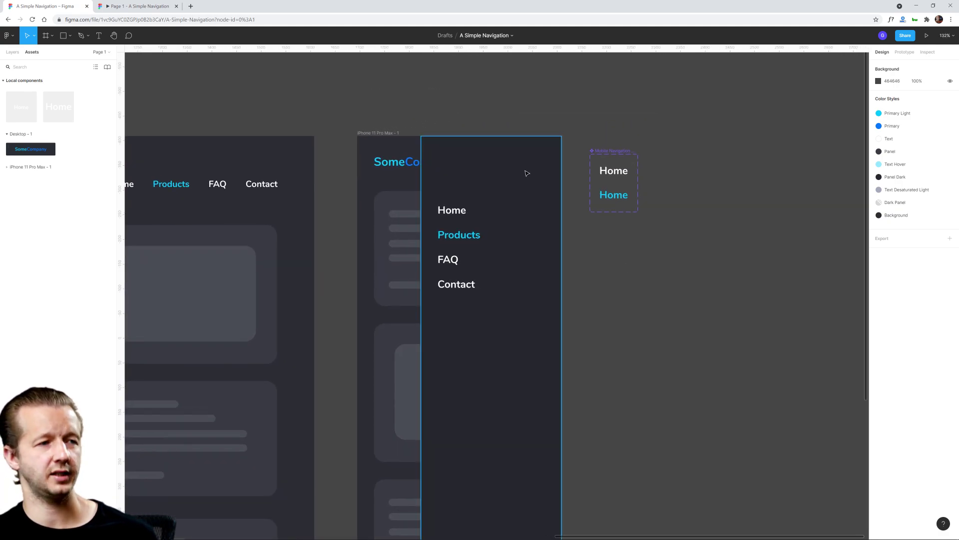
right_click(336, 92)
mouse_move(359, 113)
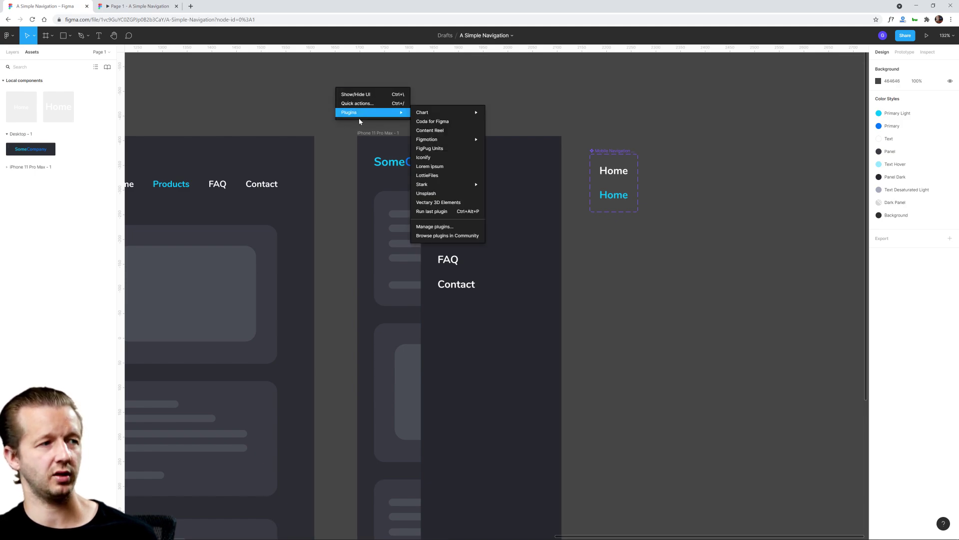
left_click(439, 158)
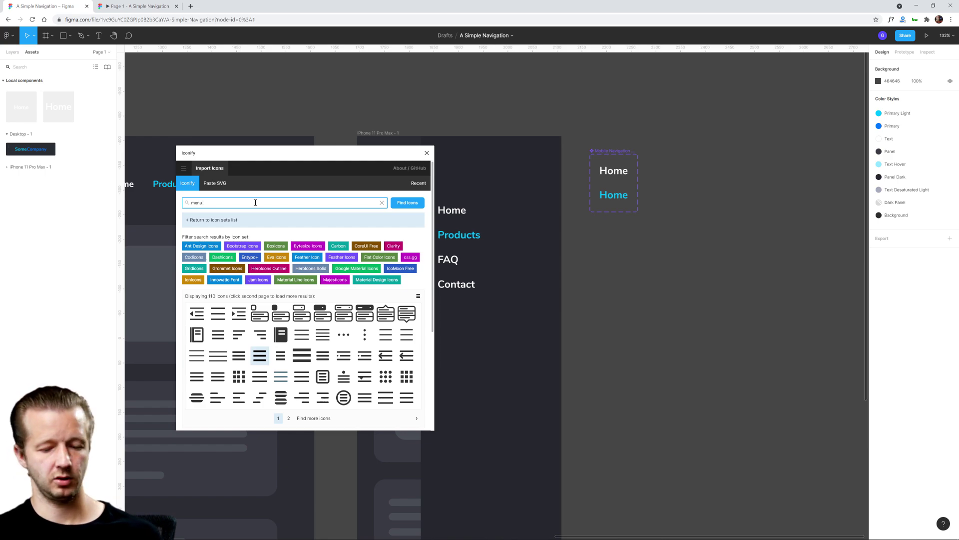
key("Return")
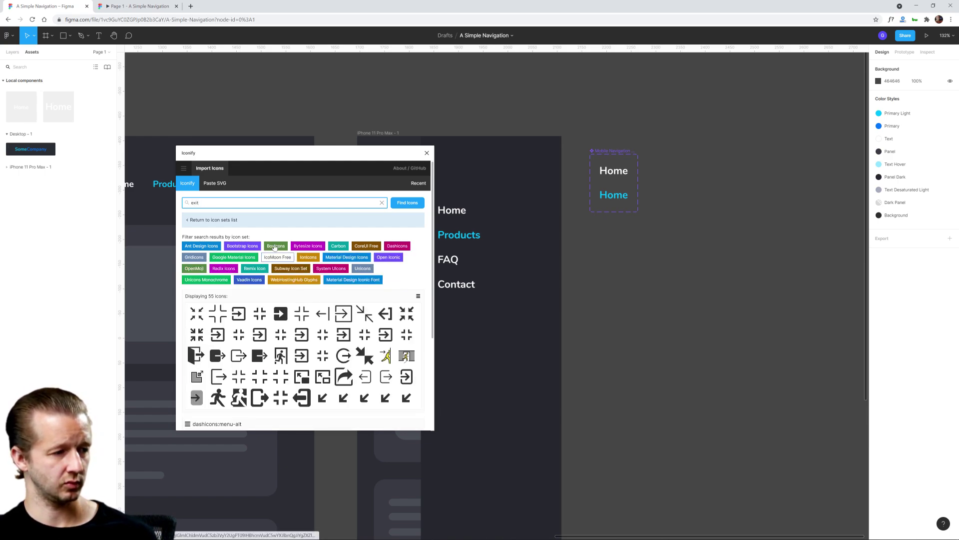
scroll(300, 313, "down", 2)
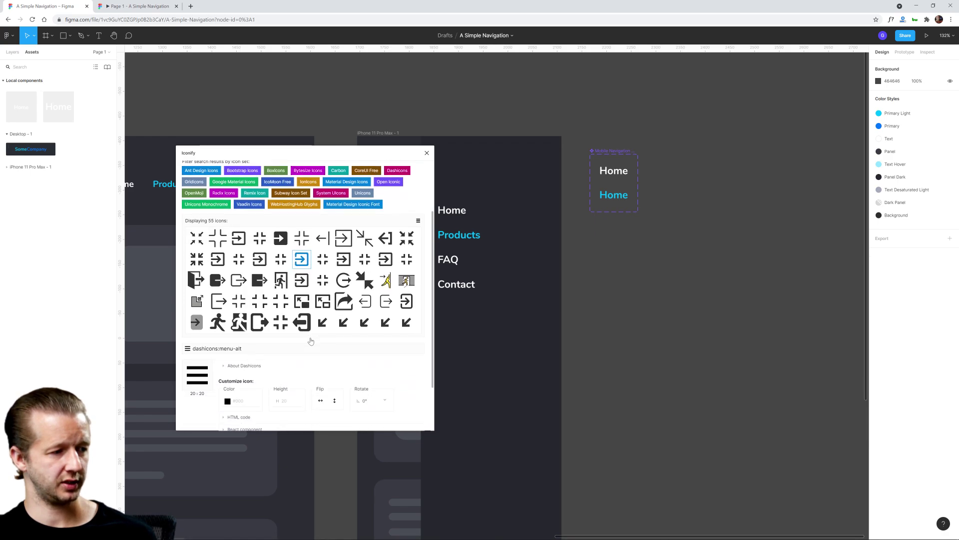
scroll(228, 255, "up", 2)
- Search Iconify for "close", import the ant-design:close-circle-filled icon into the iPhone frame, and close the plugin
double_click(183, 203)
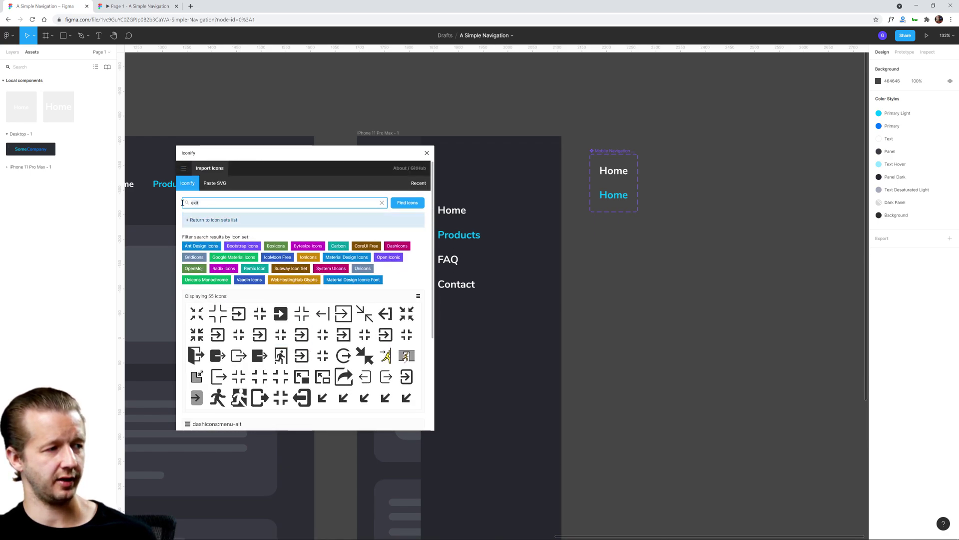
type("close")
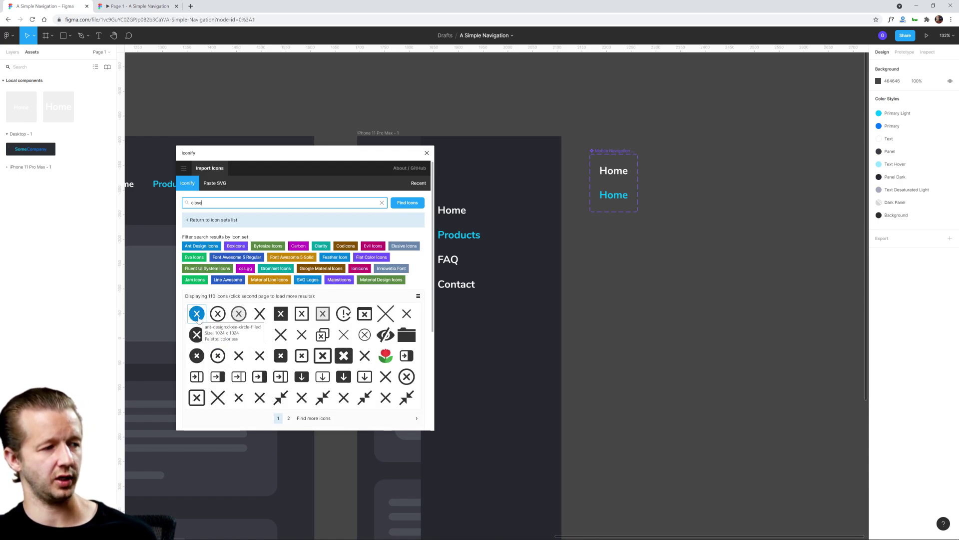
left_click_drag(197, 314, 497, 176)
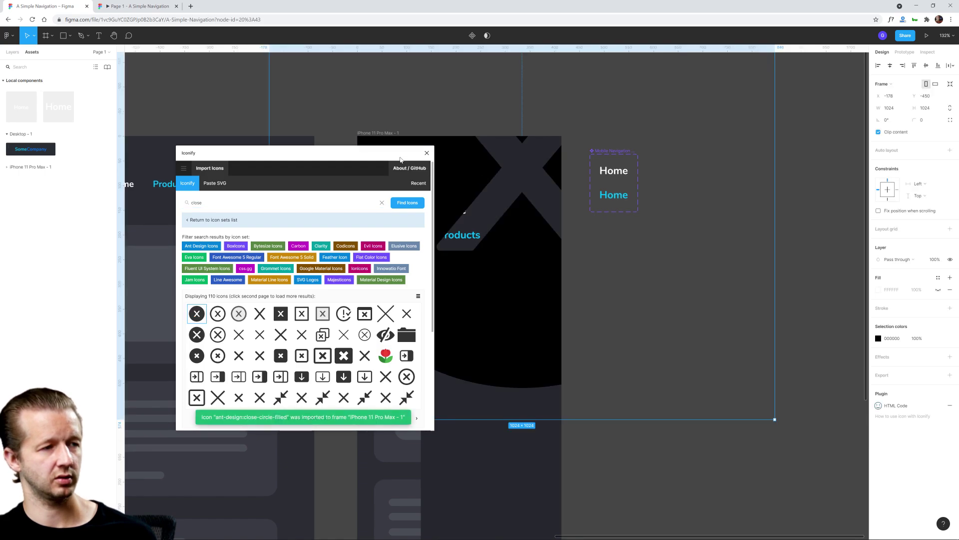
left_click(427, 153)
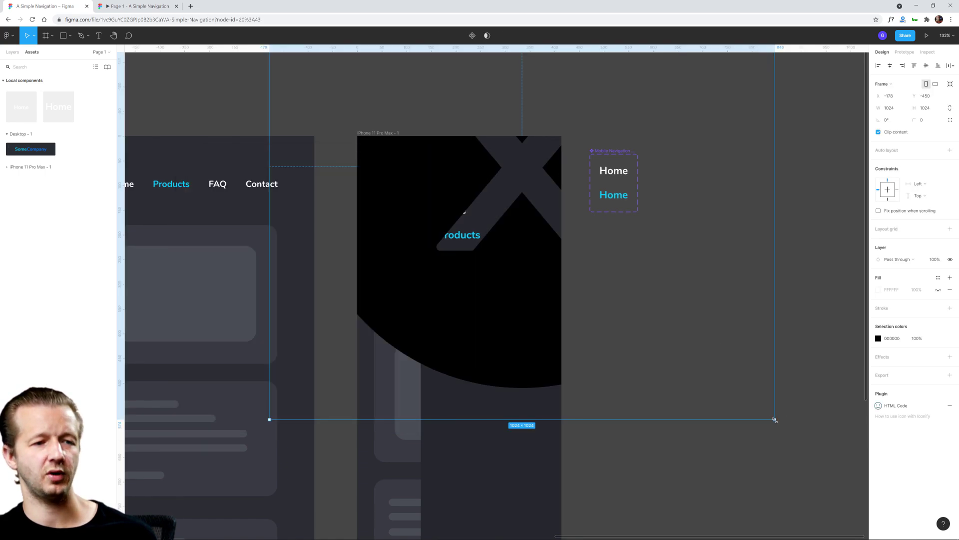
- Scale the imported close icon down to 24 × 24 and apply the Text color style to it
left_click_drag(775, 420, 527, 172)
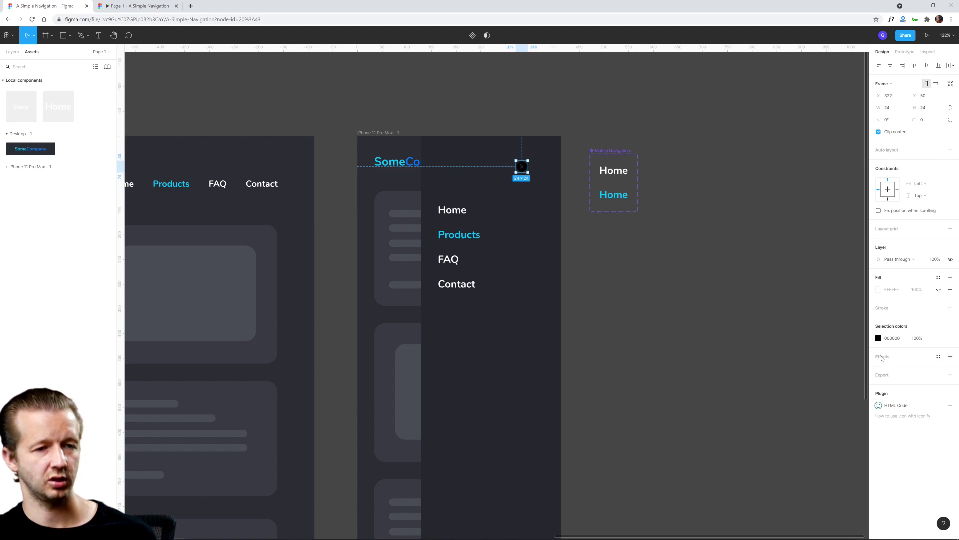
left_click(938, 339)
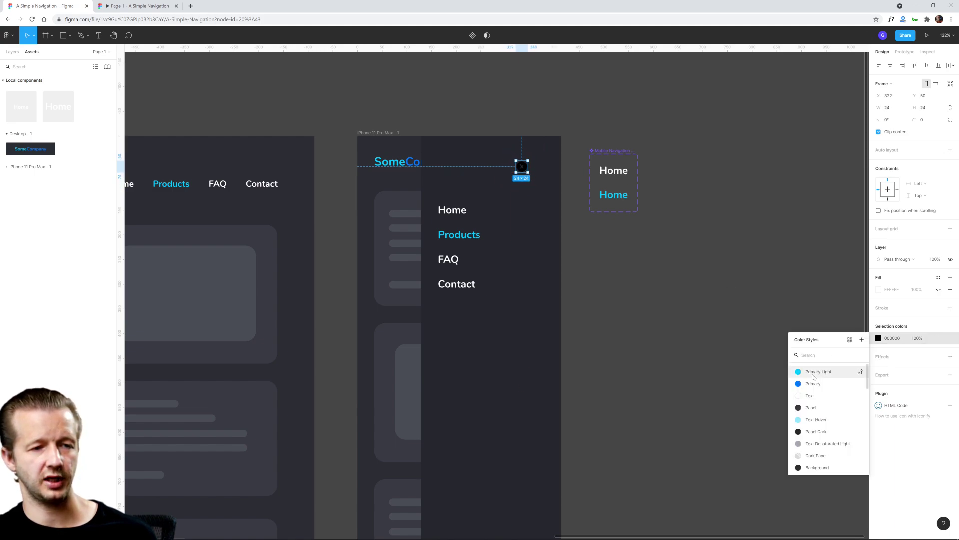
left_click(810, 397)
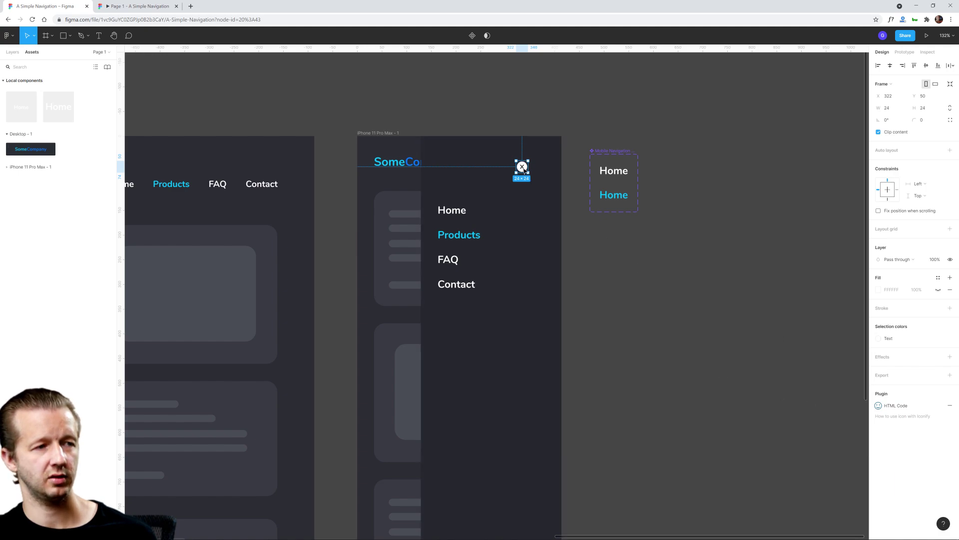
left_click_drag(523, 171, 499, 170)
left_click(568, 235)
left_click(453, 214)
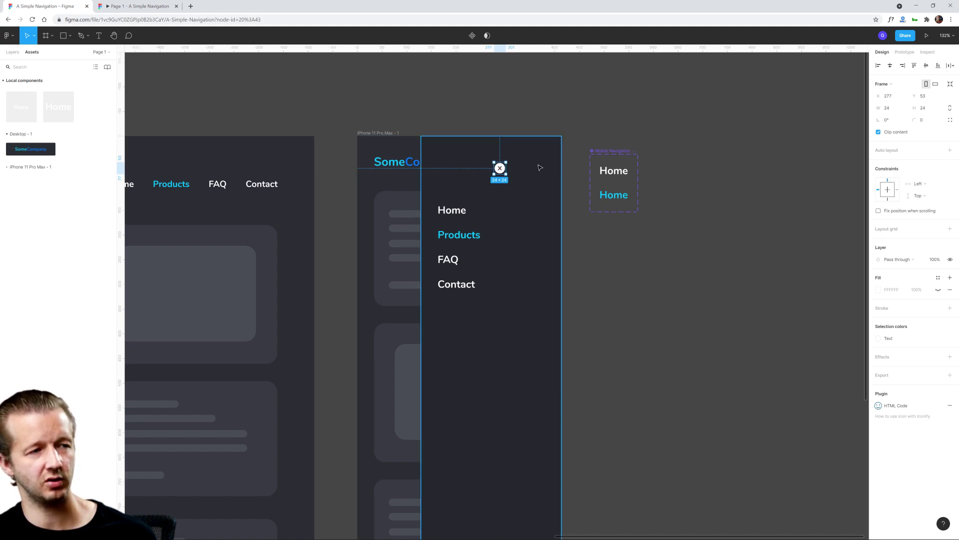
- Move the menu panel rectangle down to uncover the header's hamburger icon and lock the dashicons:menu-alt layer
left_click(540, 167)
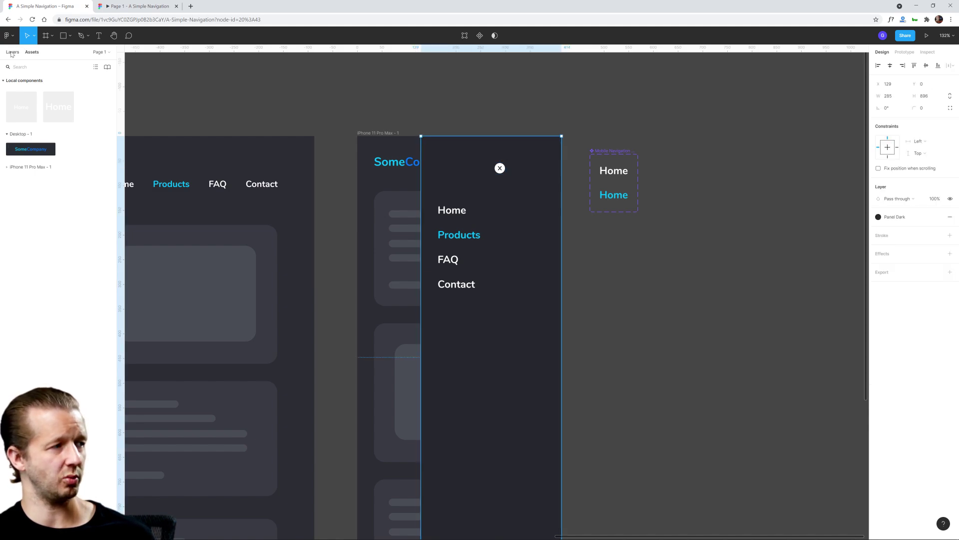
left_click(12, 52)
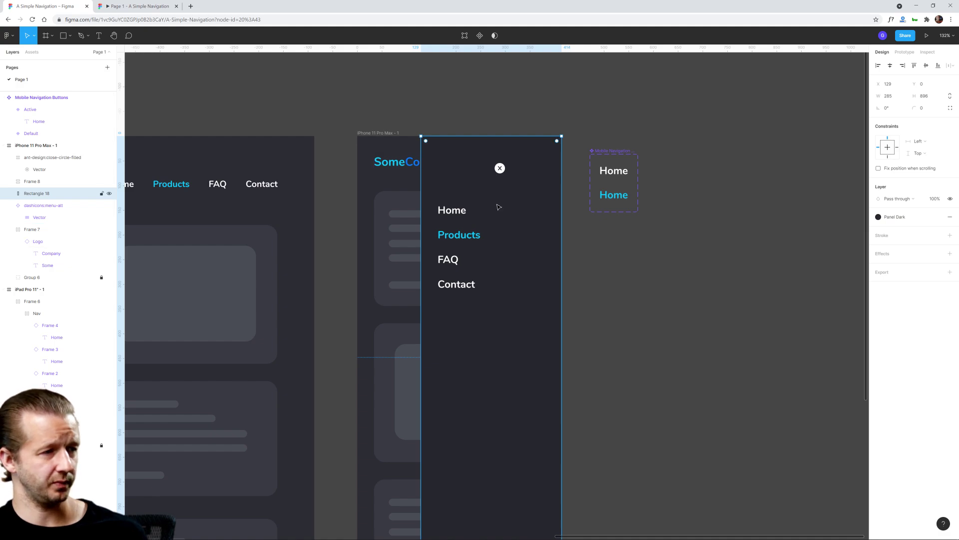
left_click_drag(529, 253, 524, 313)
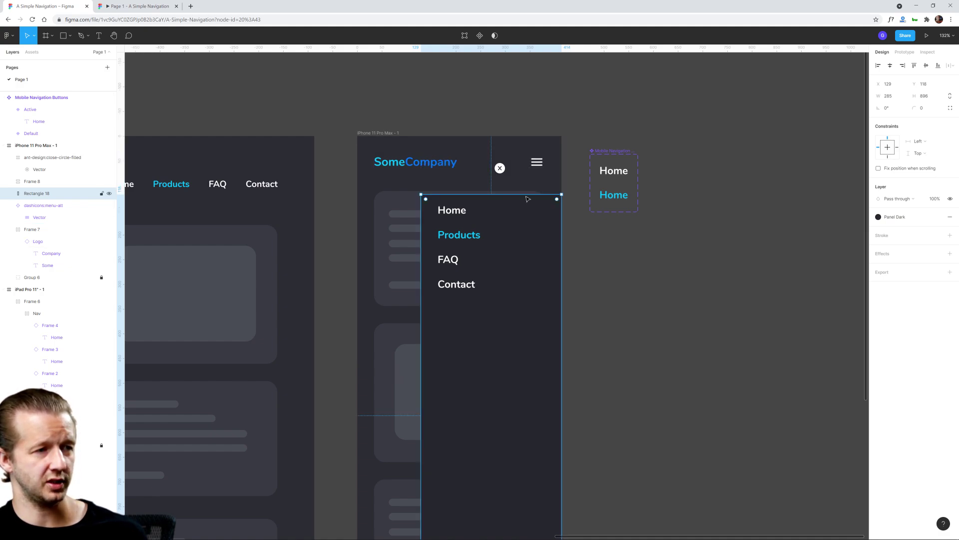
left_click(536, 162)
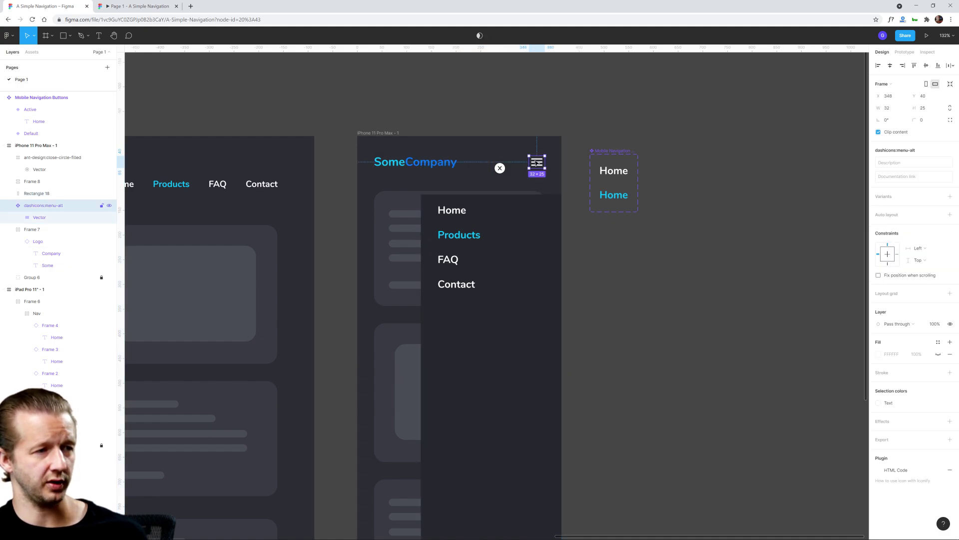
left_click(101, 206)
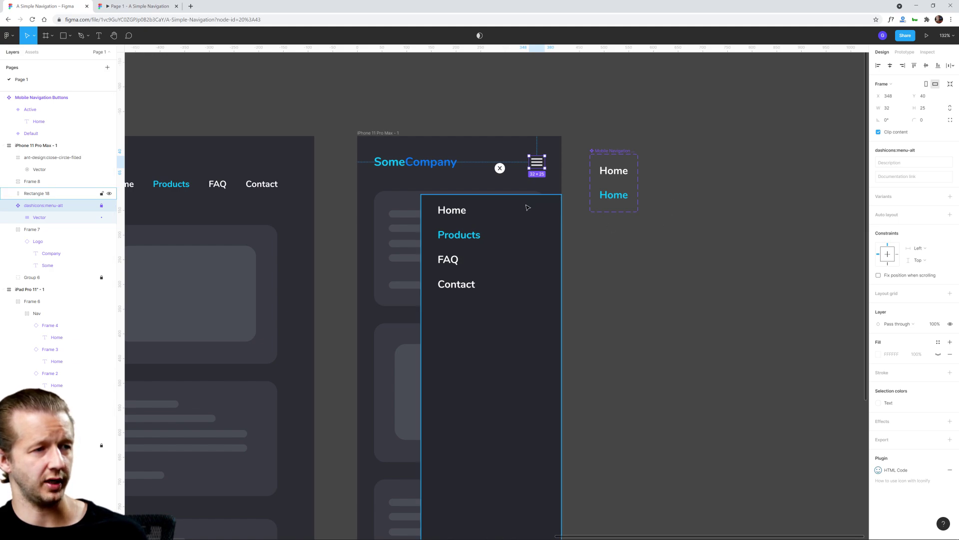
- Return the panel rectangle to the top of the iPhone frame and position the close icon at X 348, Y 40
left_click_drag(527, 208, 539, 163)
left_click(500, 169)
key("Down")
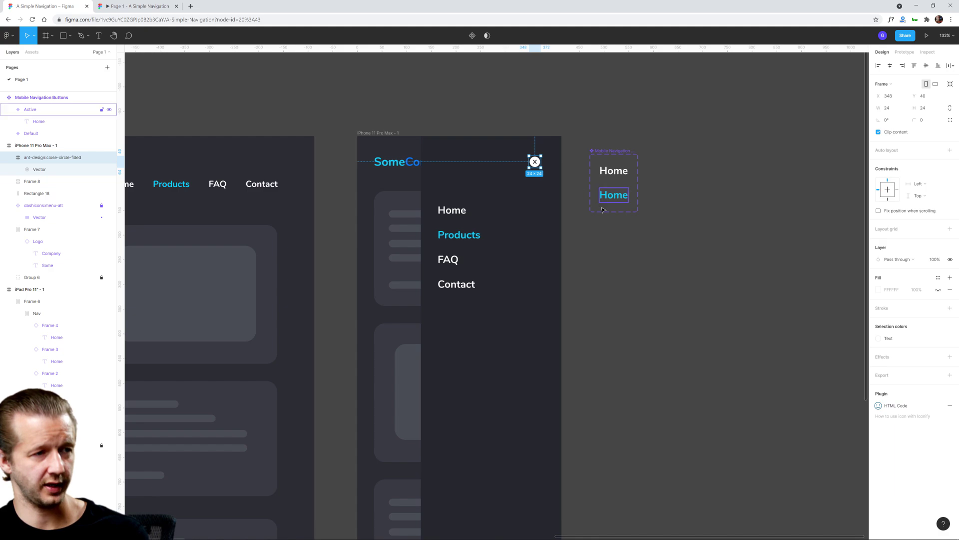
key("Right")
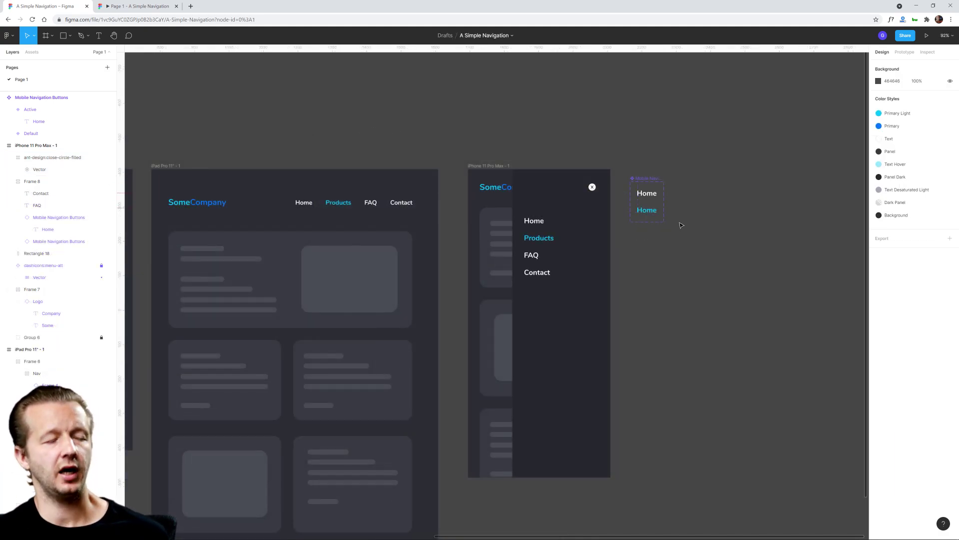
- Combine the close icon, panel rectangle and link stack into one component and move it outside the iPhone frame, beyond the Mobile Navigation Buttons set
left_click(592, 187)
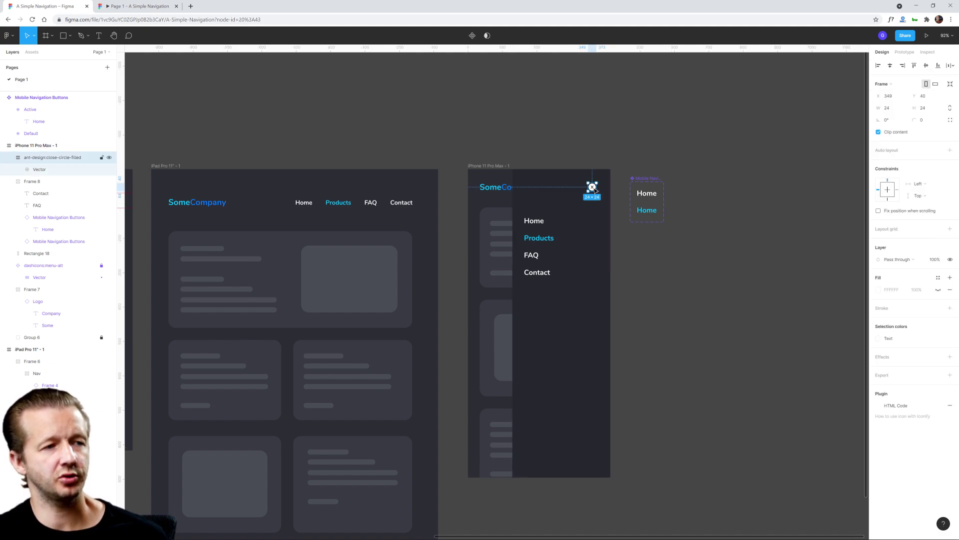
left_click(561, 204, "shift")
left_click(534, 223, "shift")
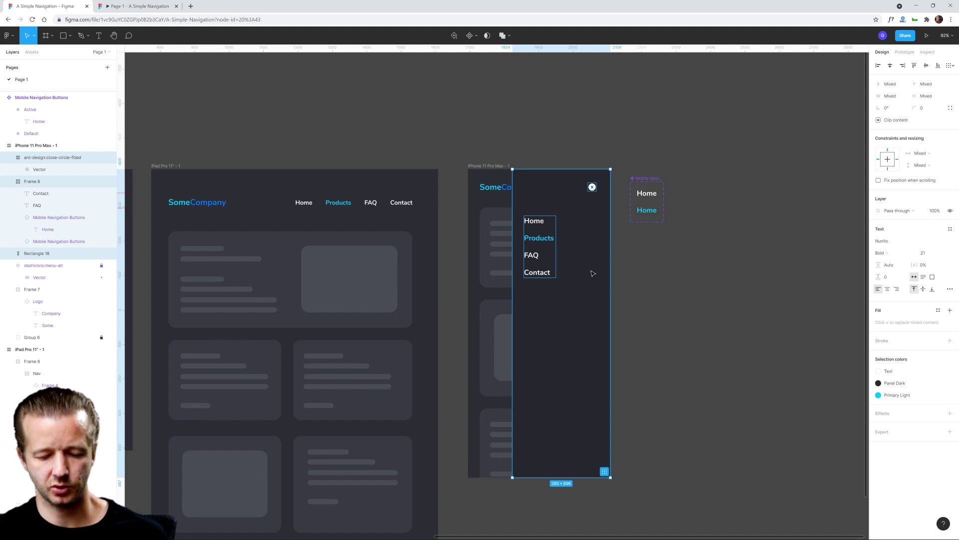
key("ctrl+alt+k")
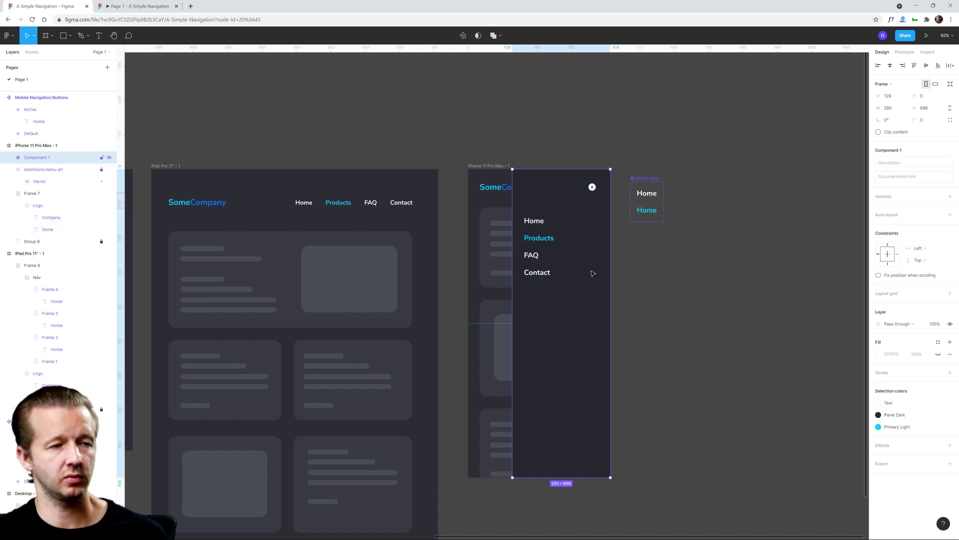
left_click_drag(571, 255, 745, 255)
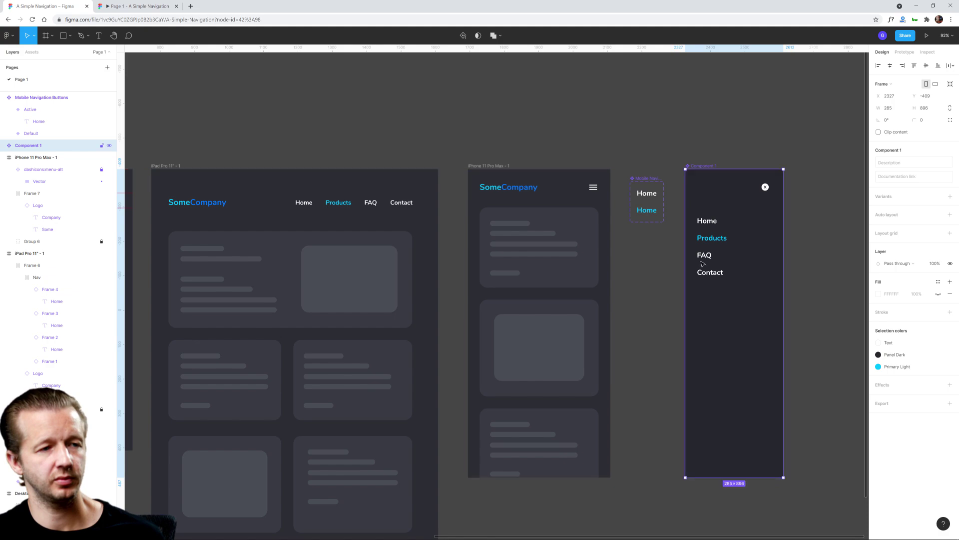
- Link the iPhone header's hamburger icon to the Component 1 menu panel with an On click, Open overlay interaction
left_click(638, 256)
scroll(637, 256, "up", 3)
key("shift+e")
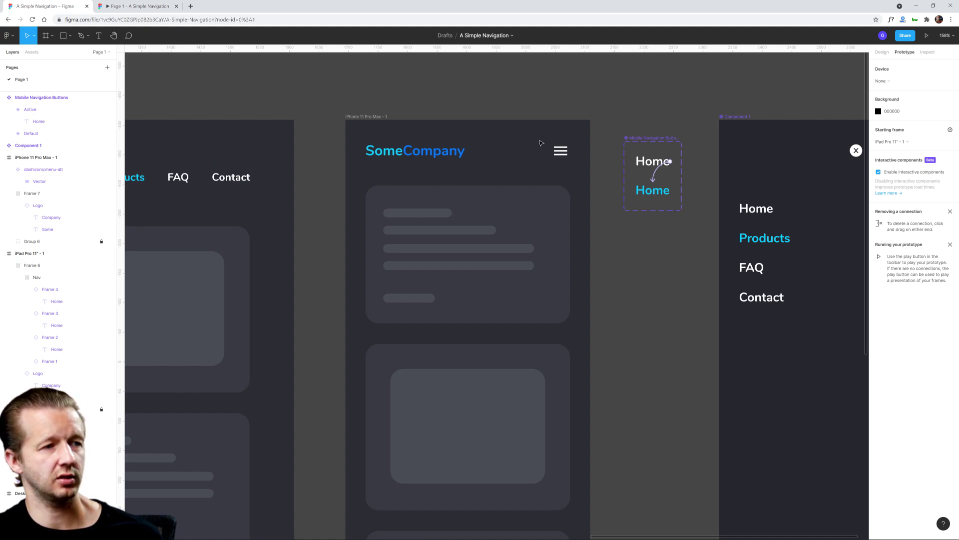
left_click(560, 149)
left_click_drag(570, 152, 782, 347)
scroll(736, 216, "right", 3)
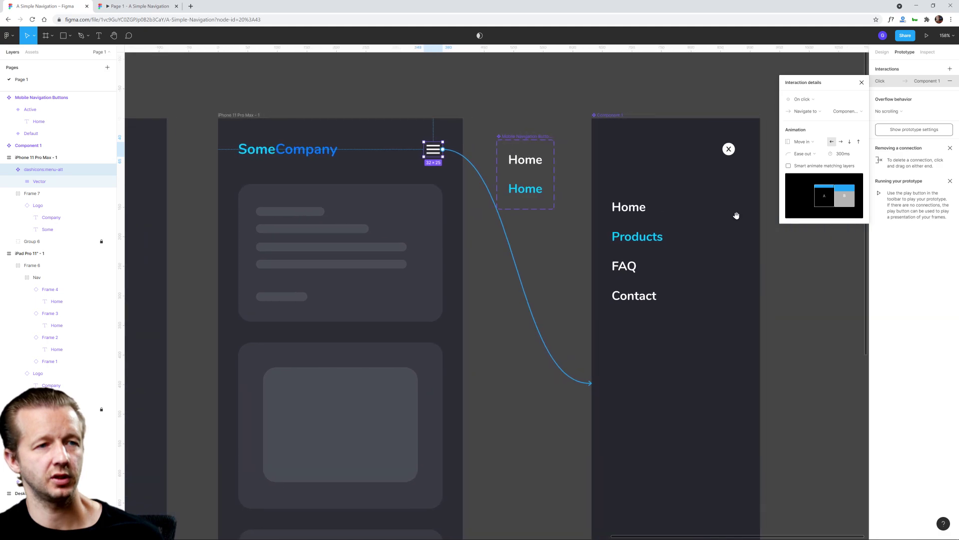
left_click(800, 99)
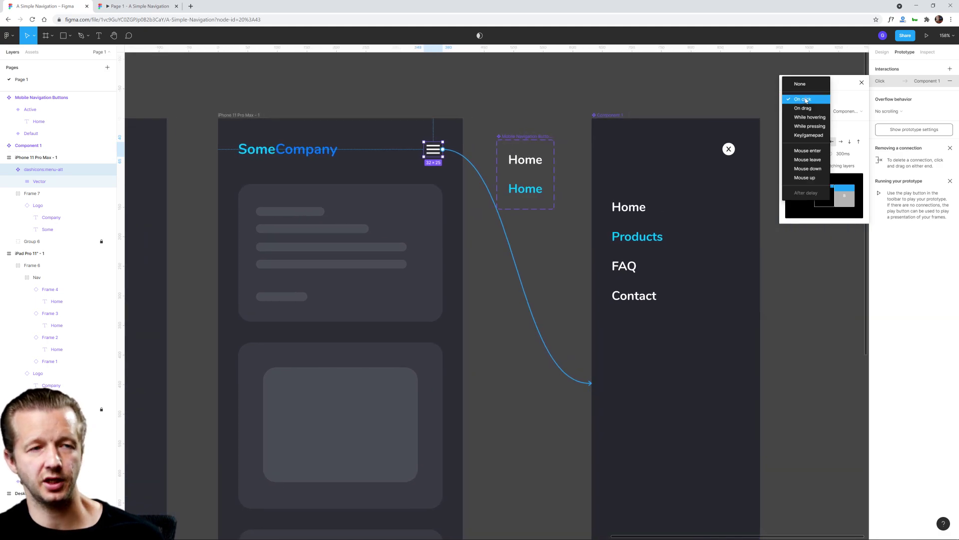
left_click(806, 99)
left_click(808, 112)
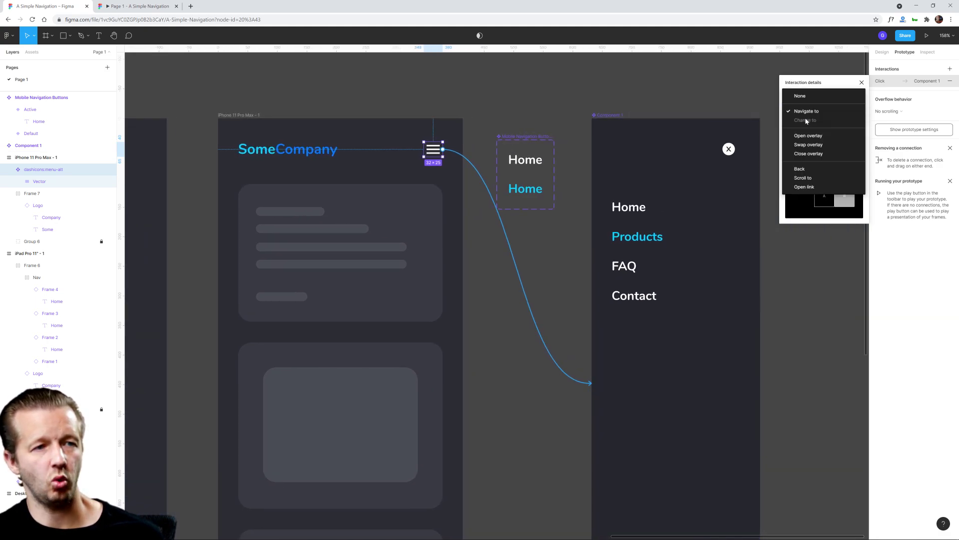
left_click(809, 136)
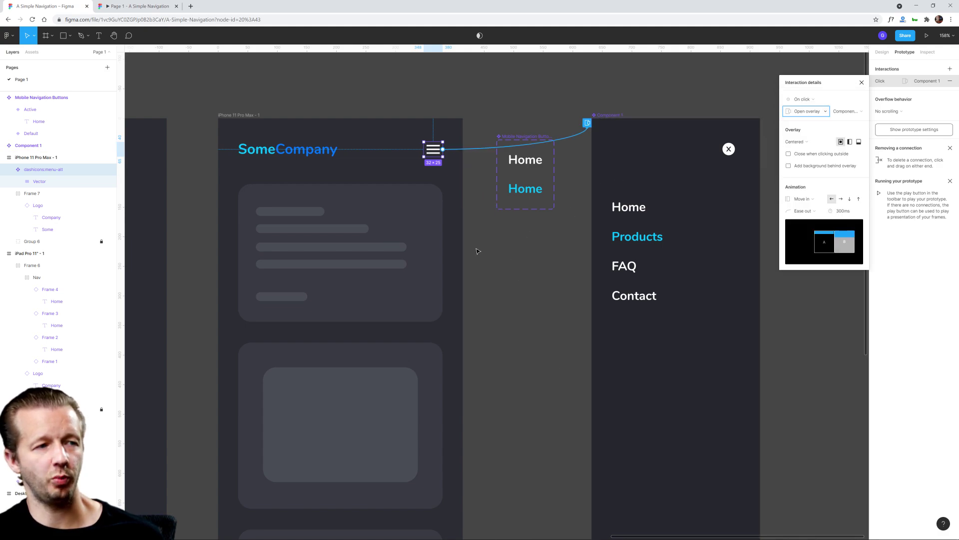
- Set the overlay position to Manual and align the panel with the iPhone frame's upper right corner
left_click(800, 144)
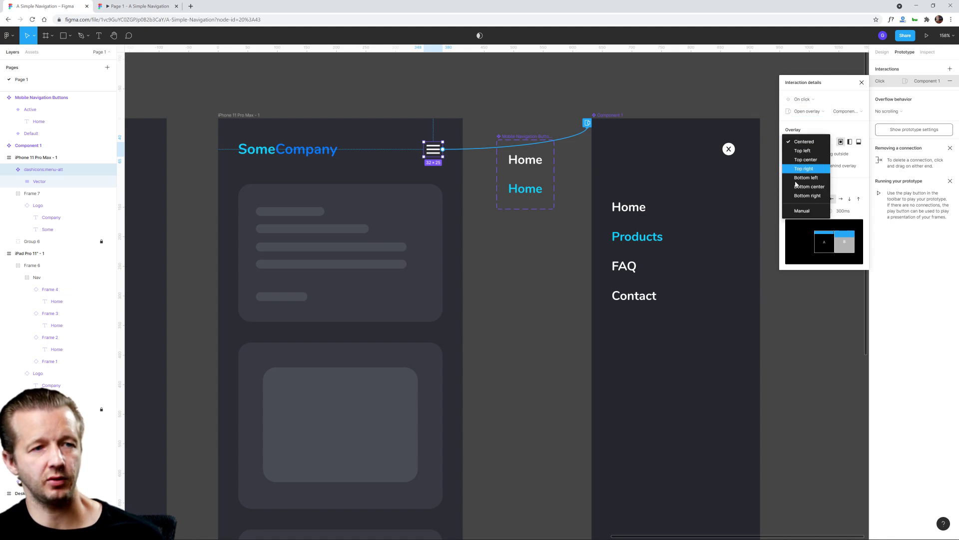
left_click(801, 211)
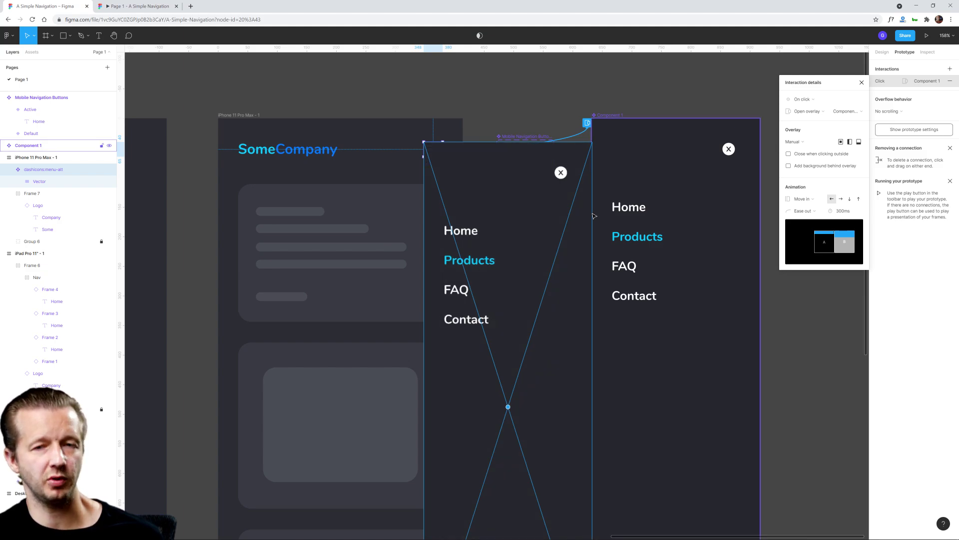
left_click_drag(537, 241, 406, 218)
scroll(405, 220, "down", 3)
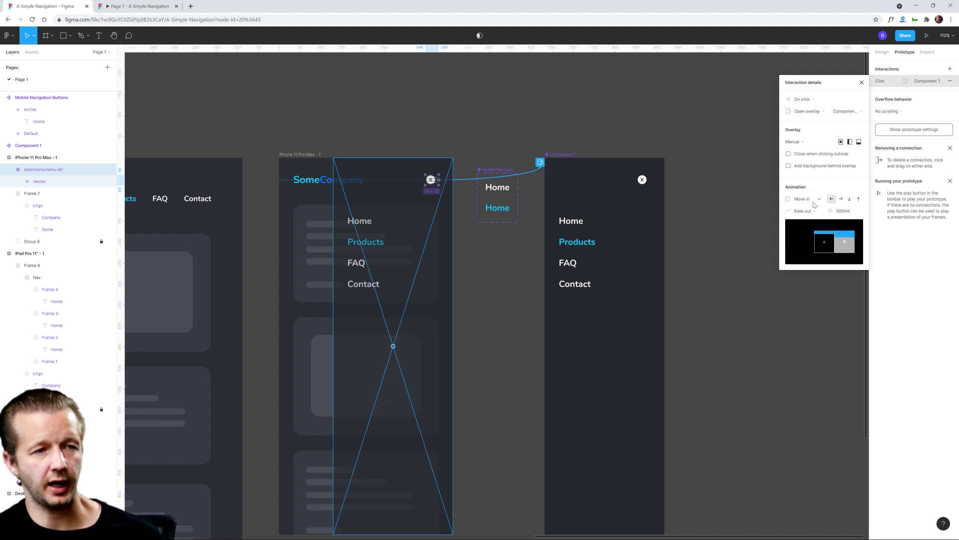
- Try the rightward direction for the overlay's Move in animation, return it to leftward, and review the easing options
left_click(812, 200)
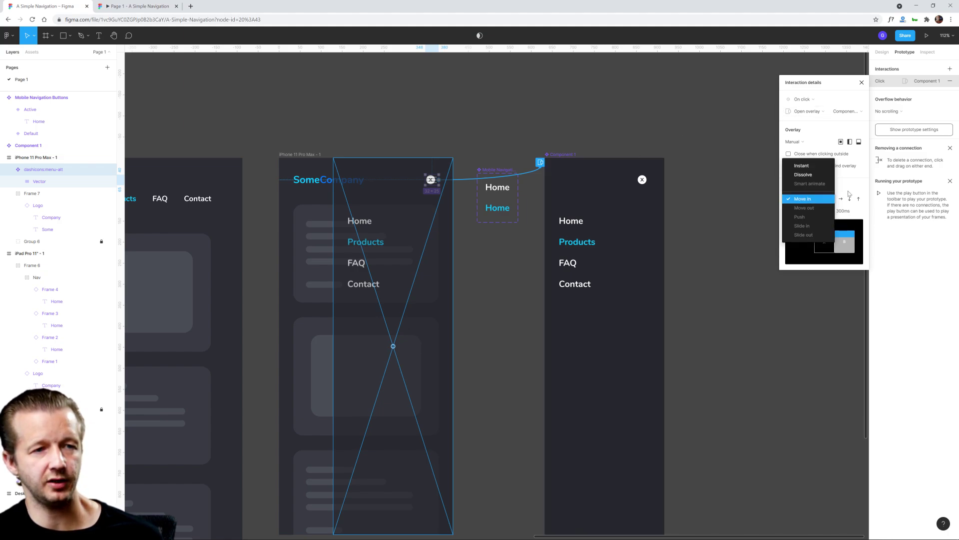
left_click(849, 194)
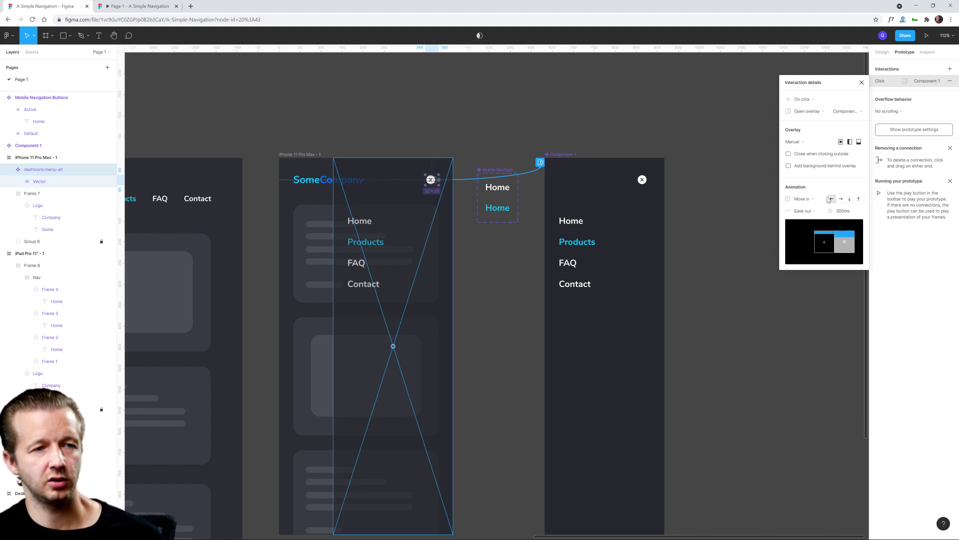
left_click(841, 199)
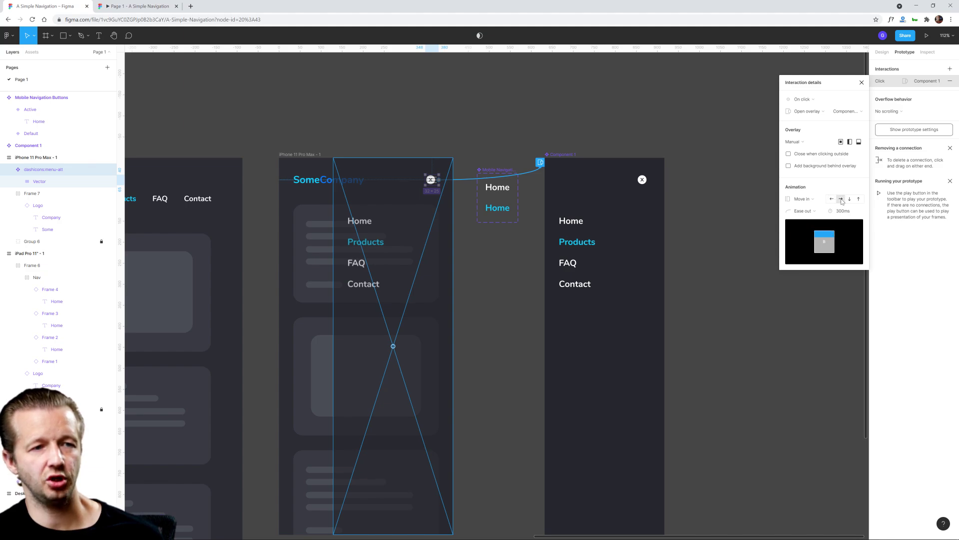
left_click(832, 199)
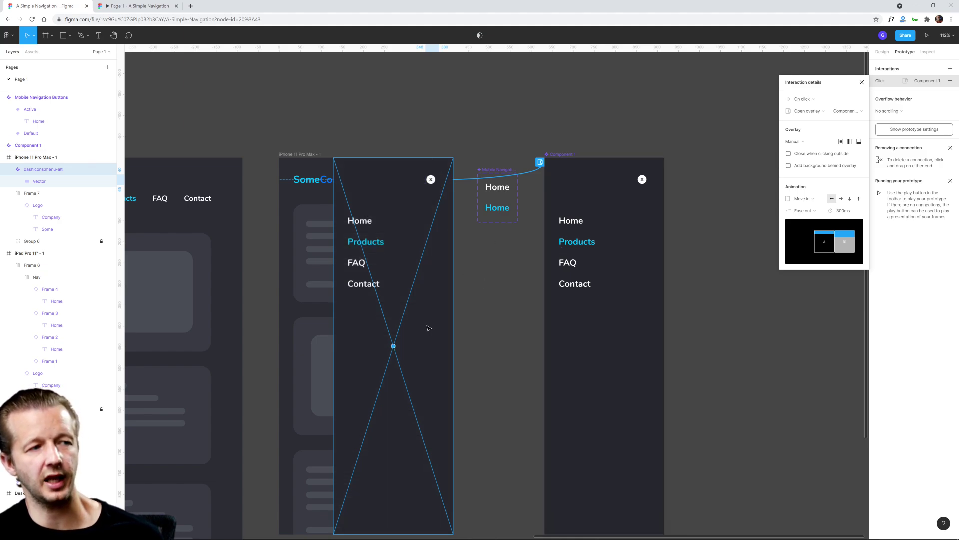
left_click(820, 211)
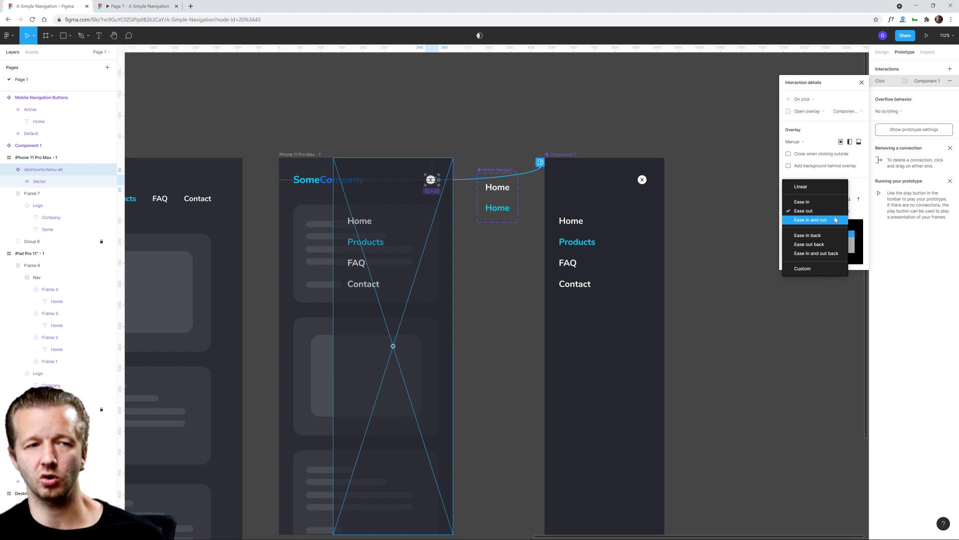
left_click(860, 215)
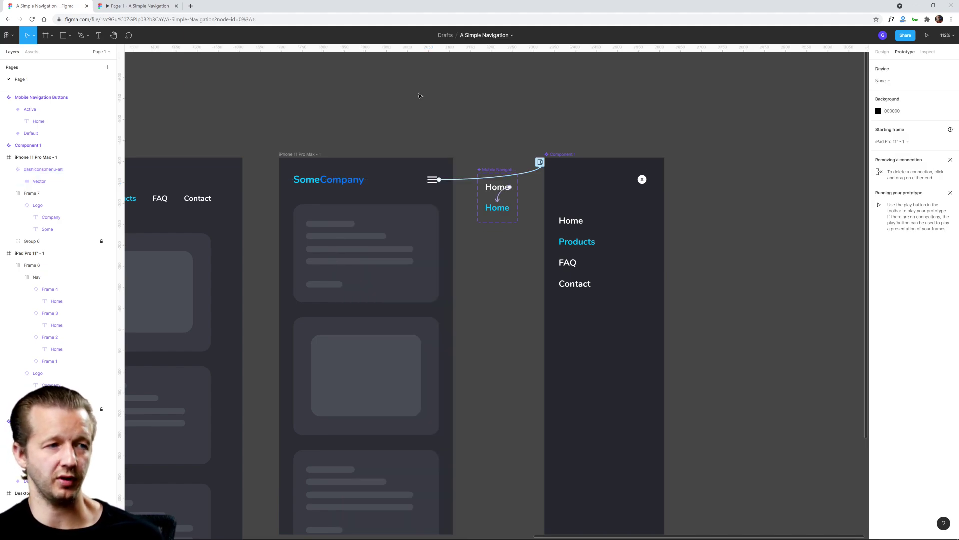
left_click(529, 161)
- Move the prototype's starting point from the iPad frame to the iPhone 11 Pro Max - 1 frame
scroll(412, 122, "down", 5)
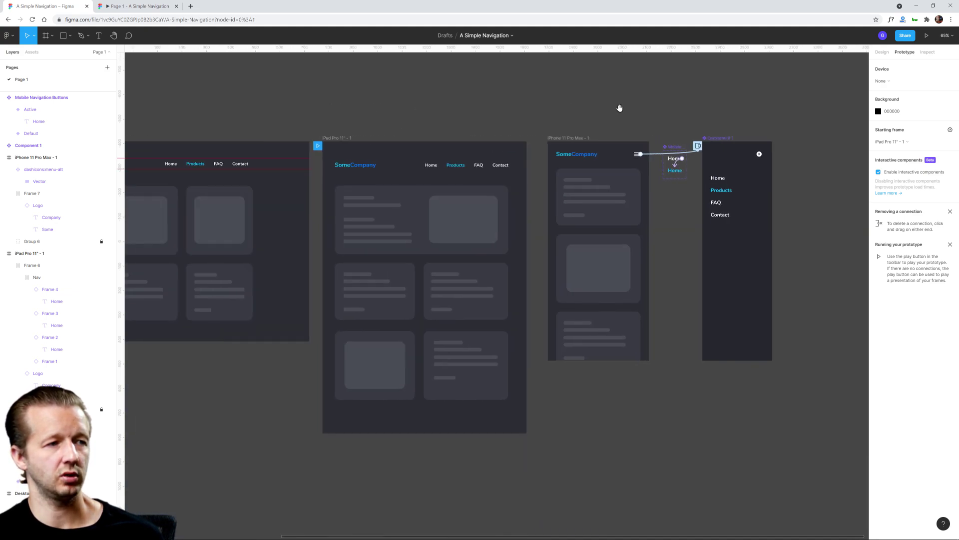
left_click_drag(589, 107, 444, 104)
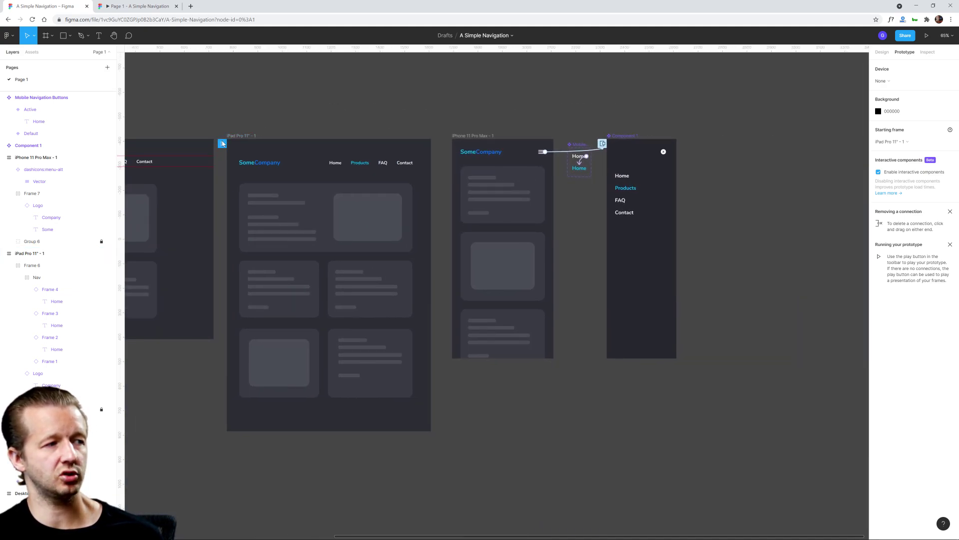
left_click(454, 148)
left_click(455, 148)
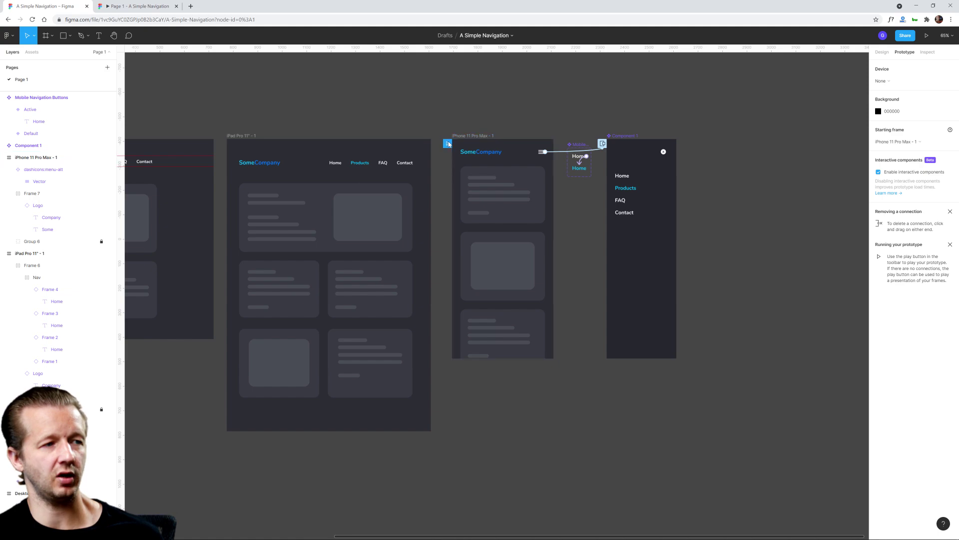
- Run the prototype, test opening the menu panel from the hamburger icon, and return to the design file
left_click(927, 36)
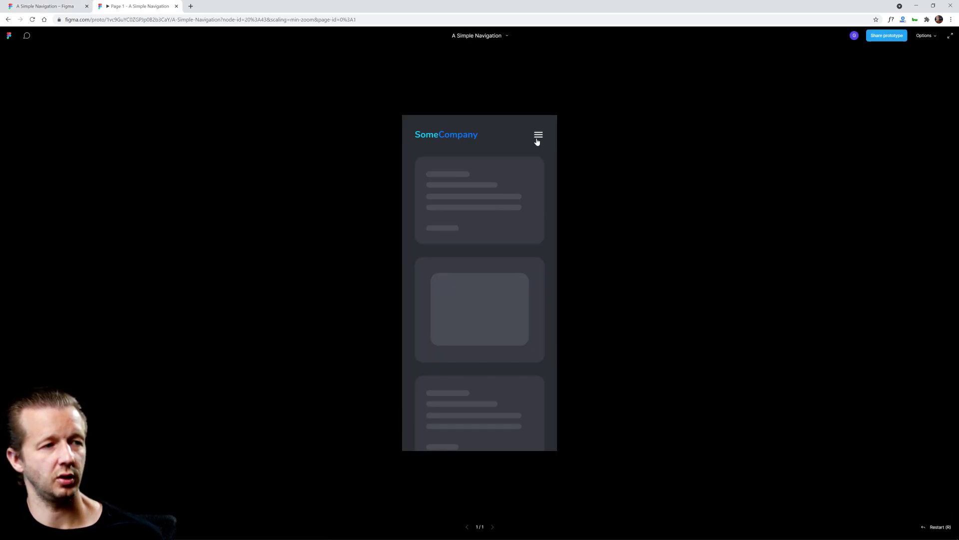
left_click(538, 142)
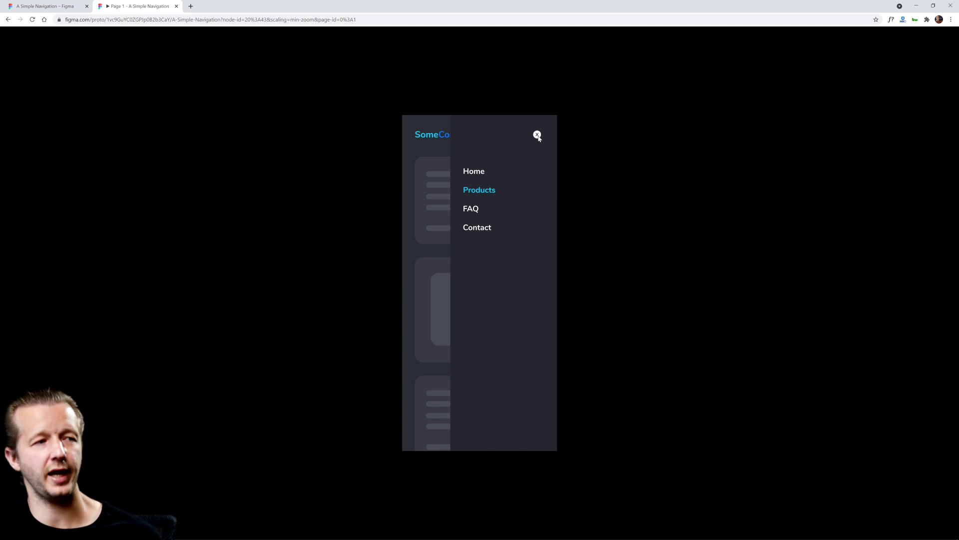
left_click(59, 7)
- Link the panel's close icon to the iPhone 11 Pro Max - 1 frame with an On click, Navigate to interaction
scroll(585, 113, "up", 5)
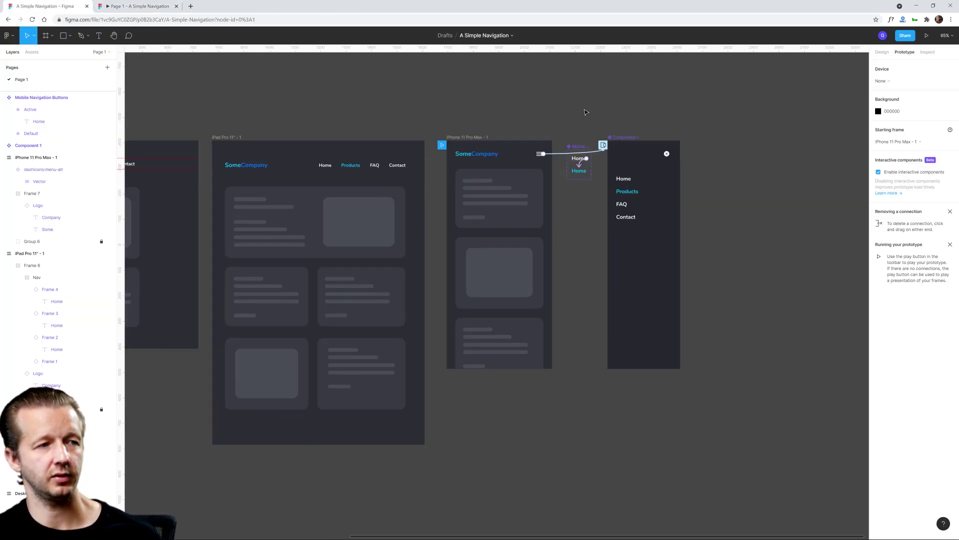
left_click(702, 143)
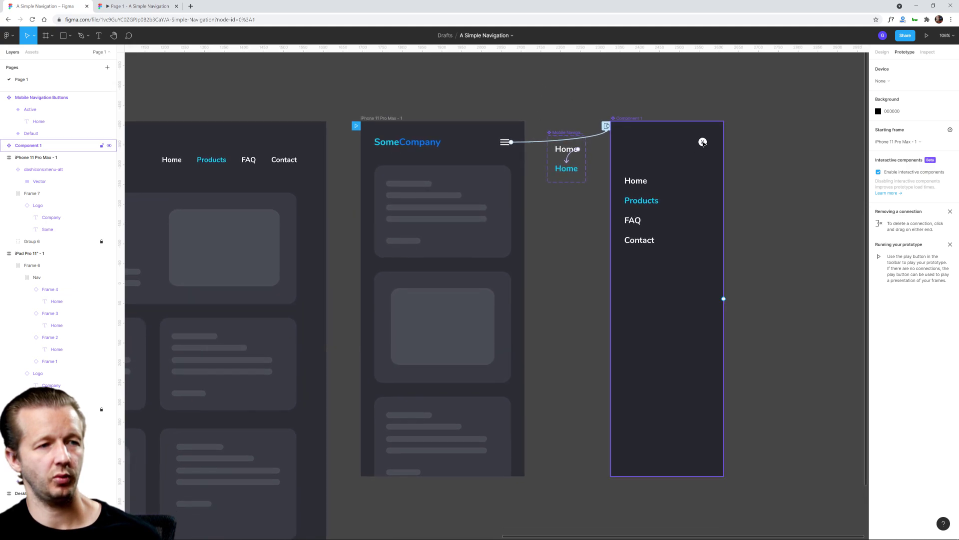
left_click(703, 143)
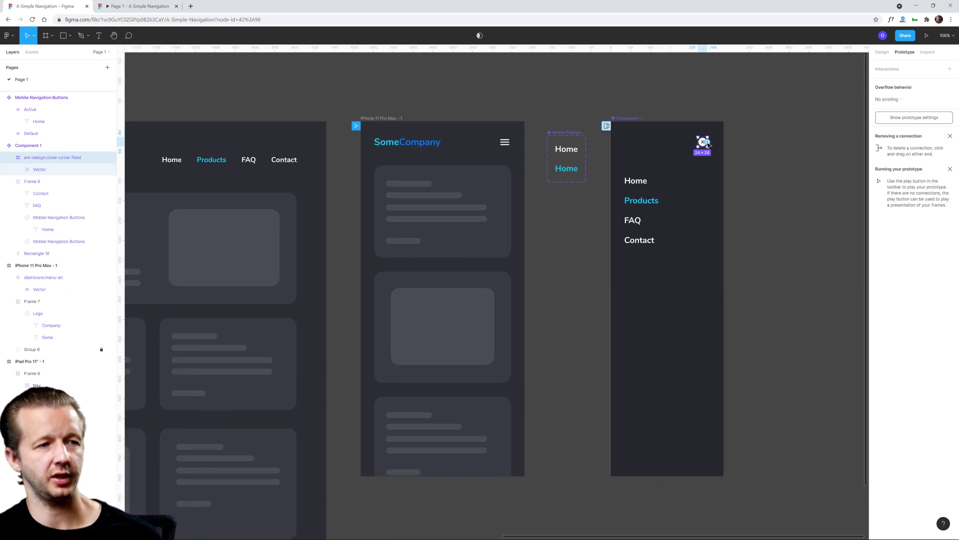
left_click_drag(707, 145, 489, 228)
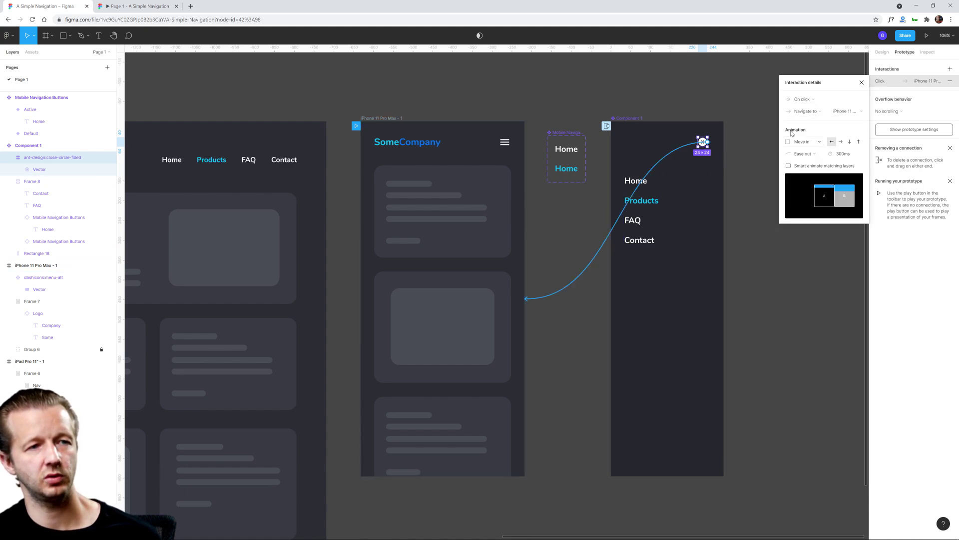
left_click(822, 111)
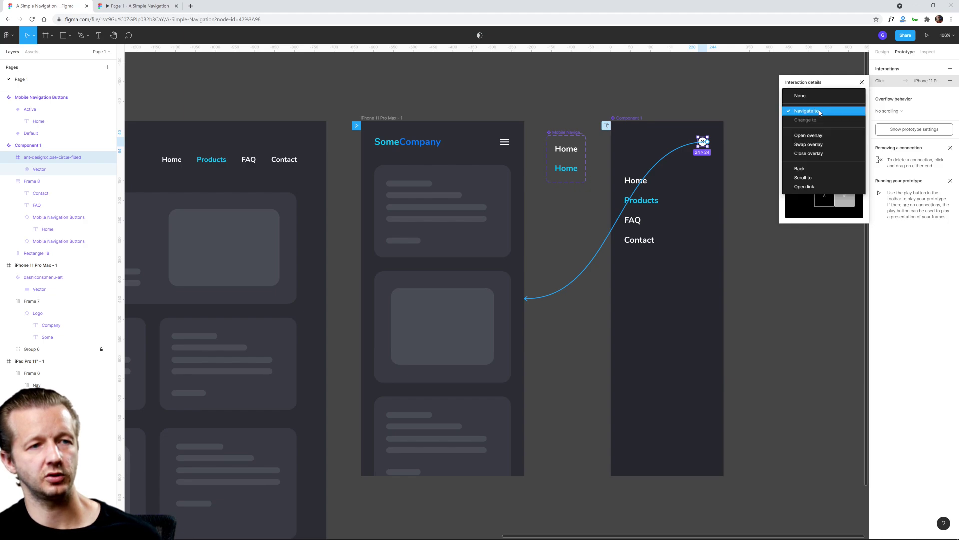
left_click(821, 111)
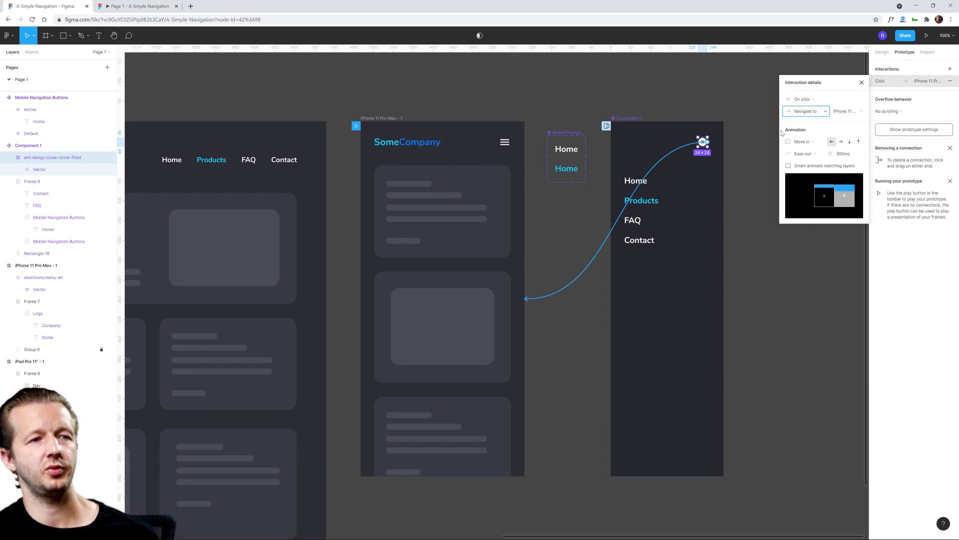
- Switch to the prototype preview and test closing, reopening and closing the menu panel with its icons
left_click(150, 6)
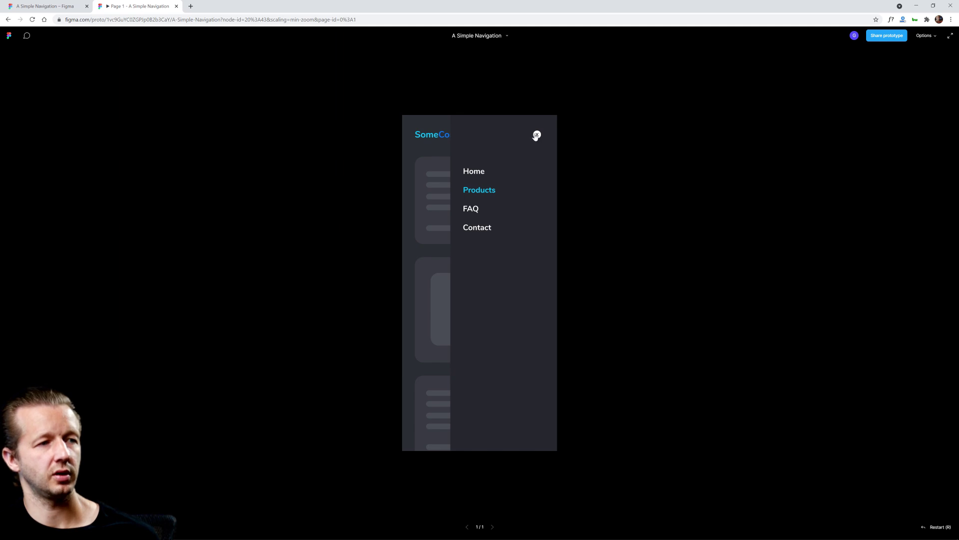
left_click(538, 136)
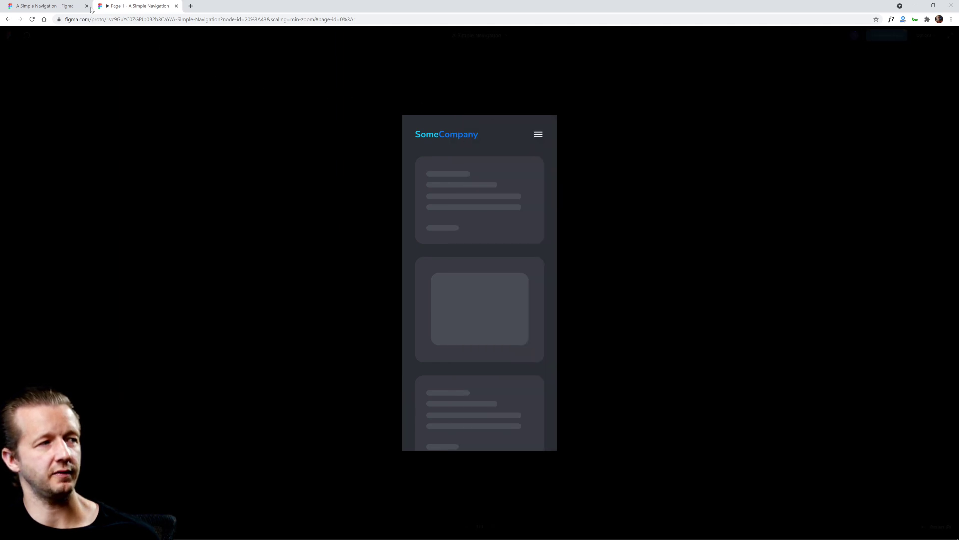
left_click(533, 134)
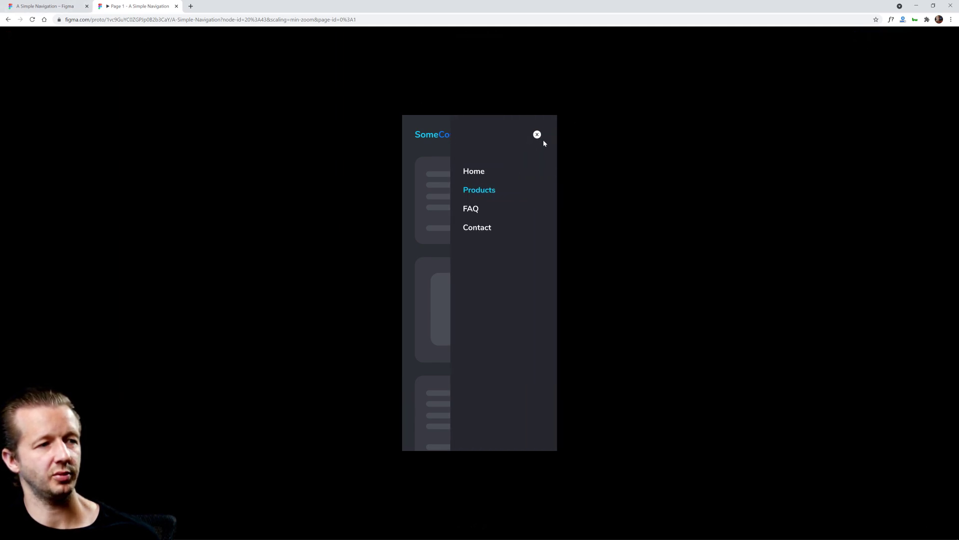
left_click(538, 136)
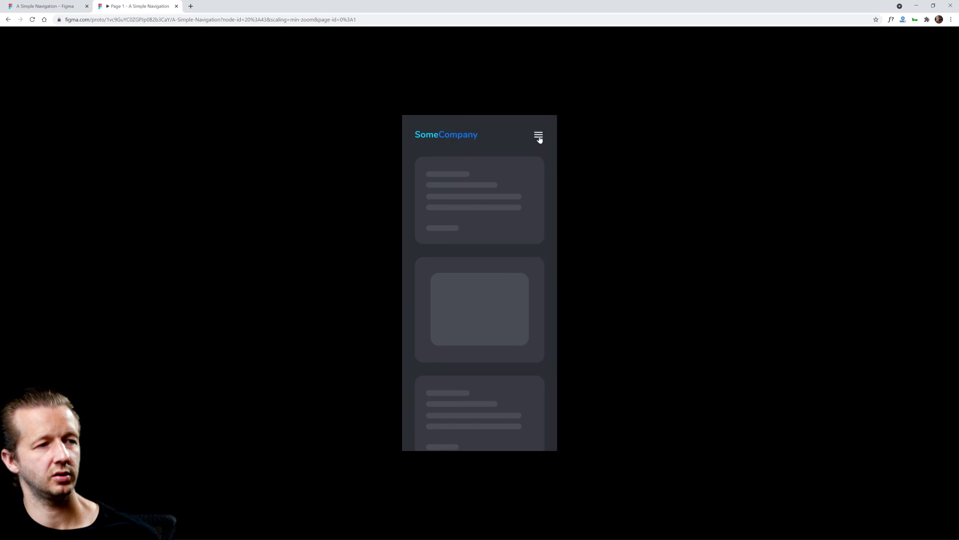
- Return to the design file and change the close icon's interaction action to Close overlay
left_click(55, 7)
left_click(824, 112)
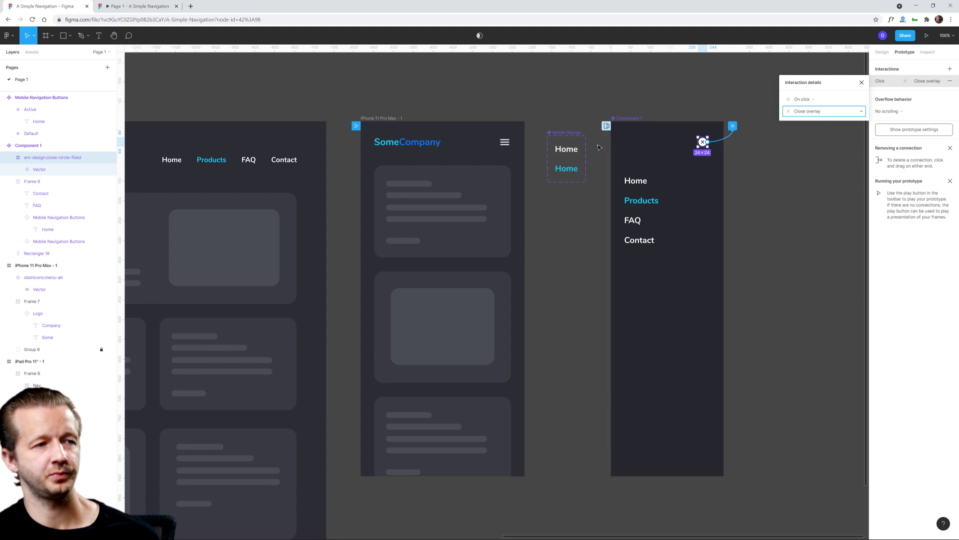
left_click(727, 147)
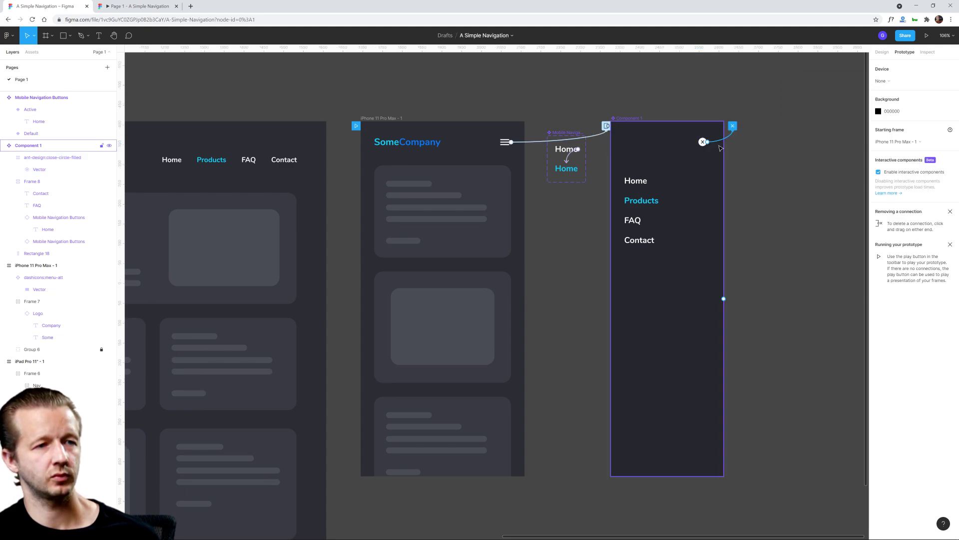
- Retest the Close overlay interaction in the prototype preview by opening and closing the menu panel twice
left_click(125, 7)
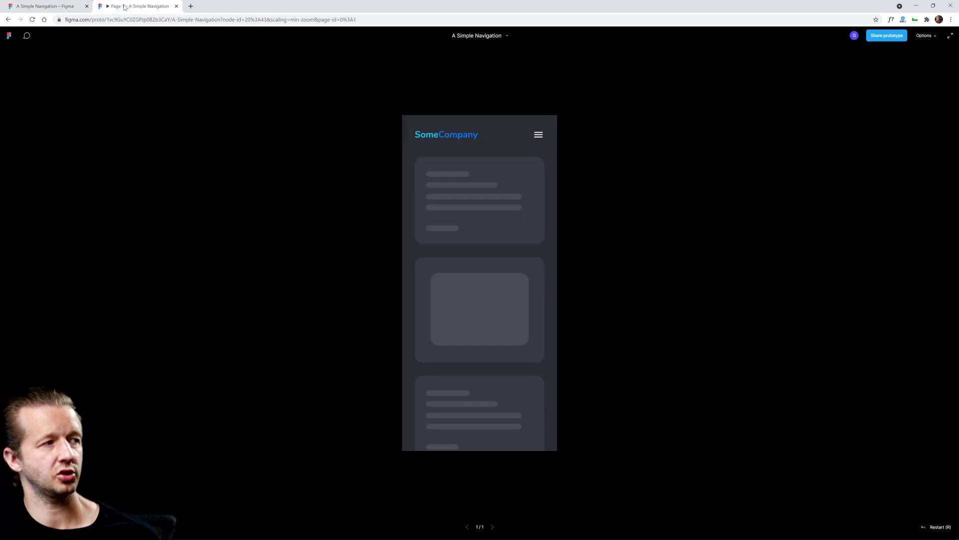
left_click(539, 135)
left_click(538, 139)
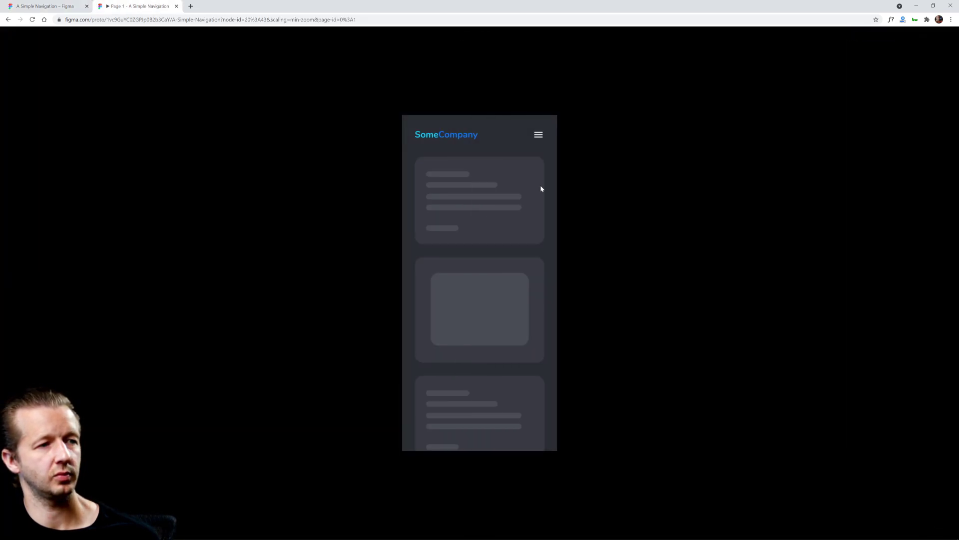
left_click(540, 140)
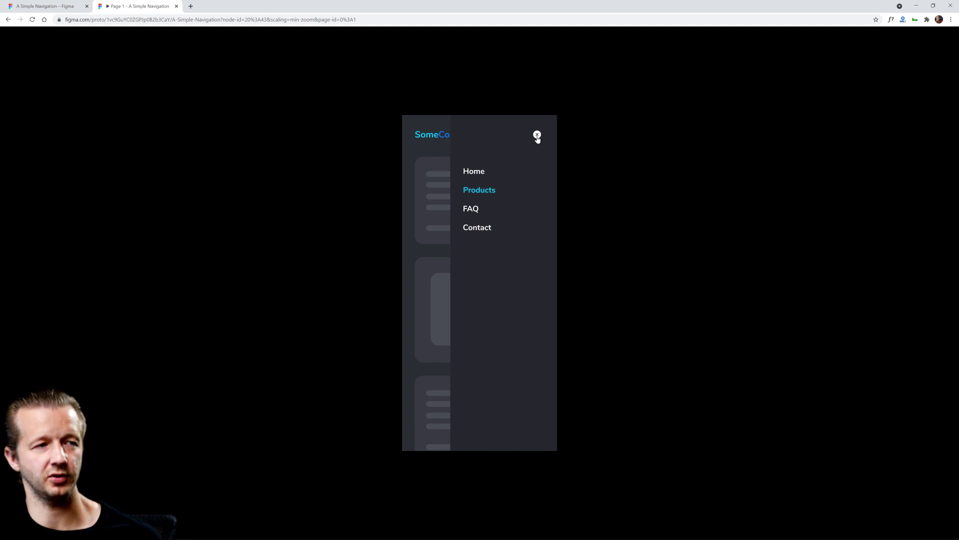
left_click(537, 135)
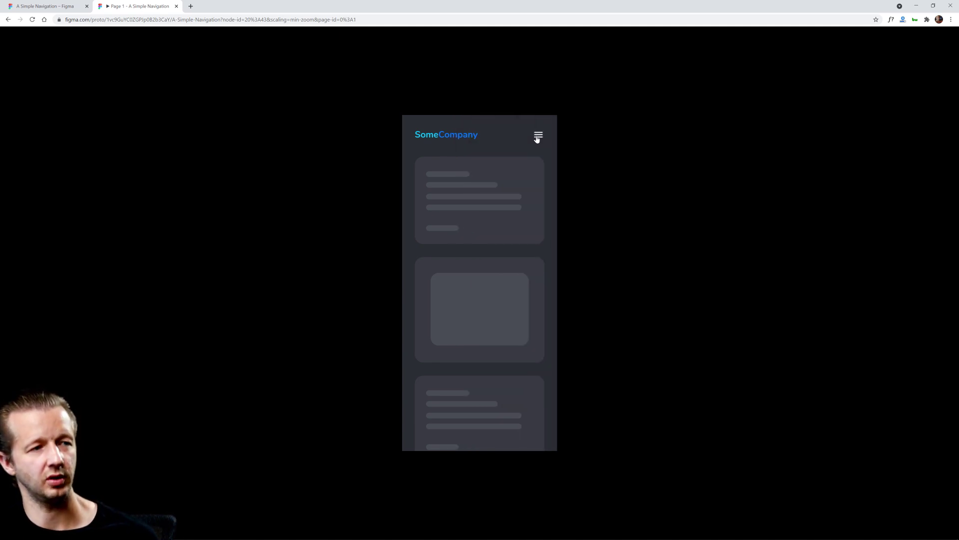
- Open and close the iPhone menu panel in the preview and check its link hover states
left_click(537, 139)
left_click(533, 140)
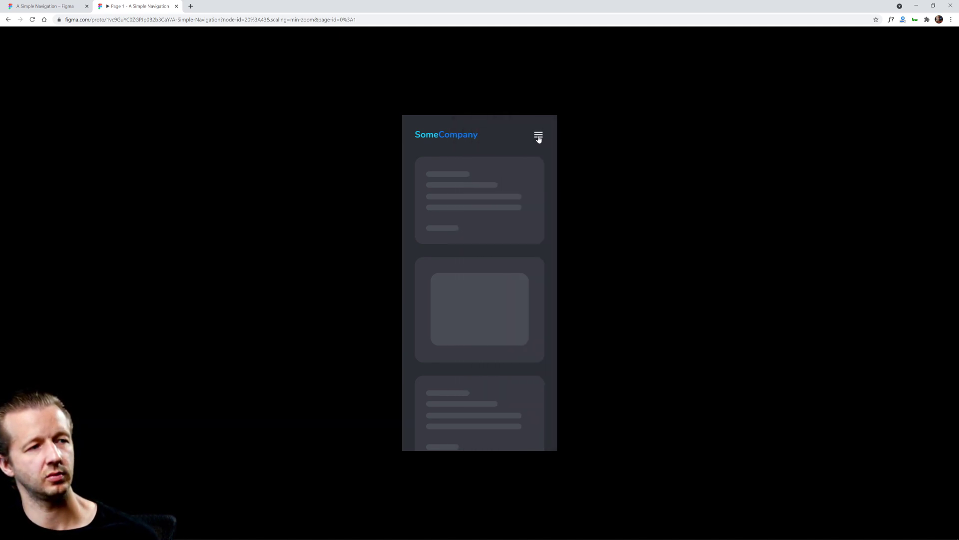
left_click(536, 140)
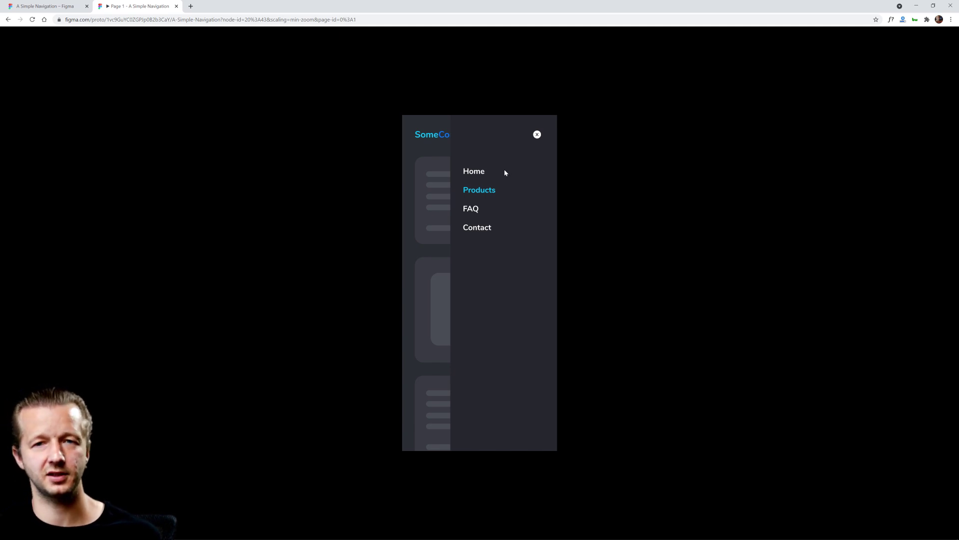
left_click(537, 134)
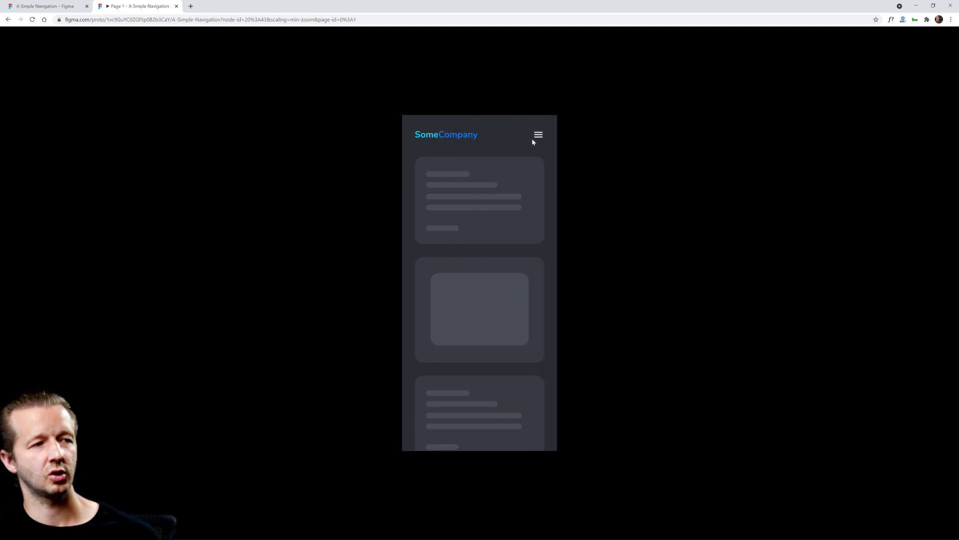
- Return to the design file, move the prototype's starting point to the Desktop - 1 frame and preview the desktop layout
key("ctrl+shift+Tab")
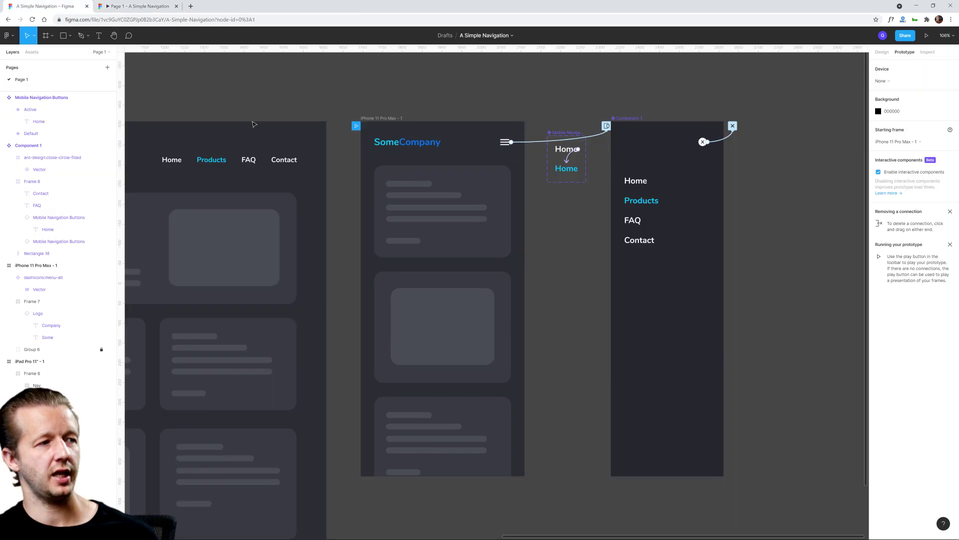
scroll(373, 85, "left", 3)
scroll(358, 85, "down", 2)
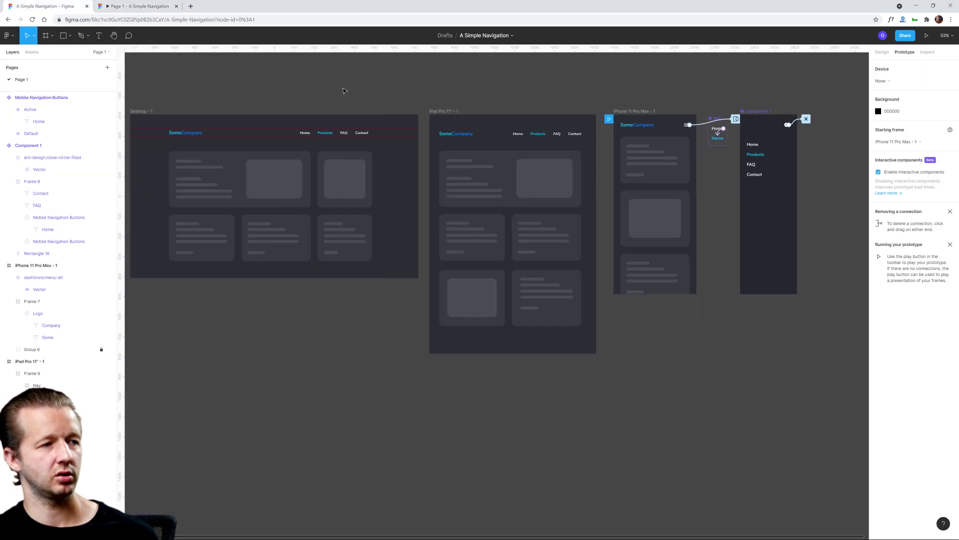
left_click(161, 112)
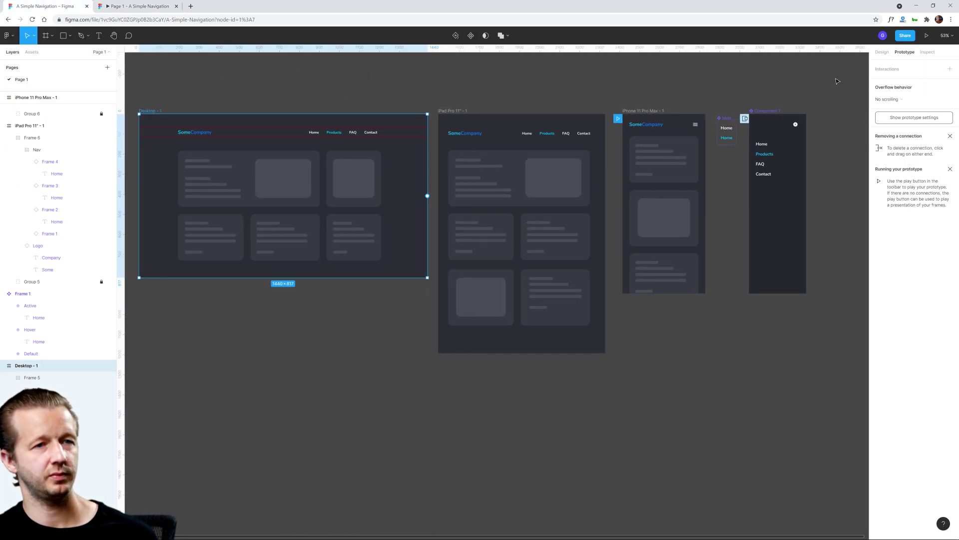
left_click(927, 36)
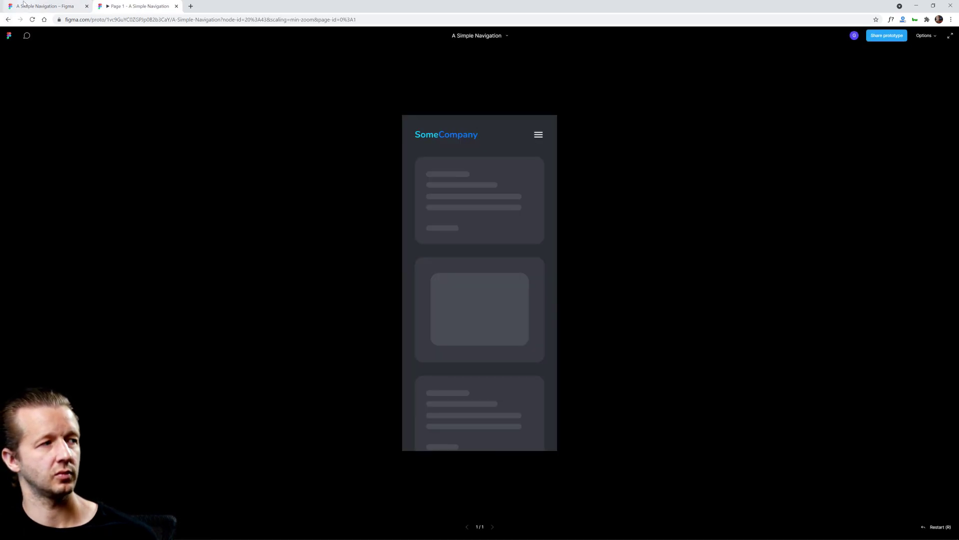
left_click(45, 6)
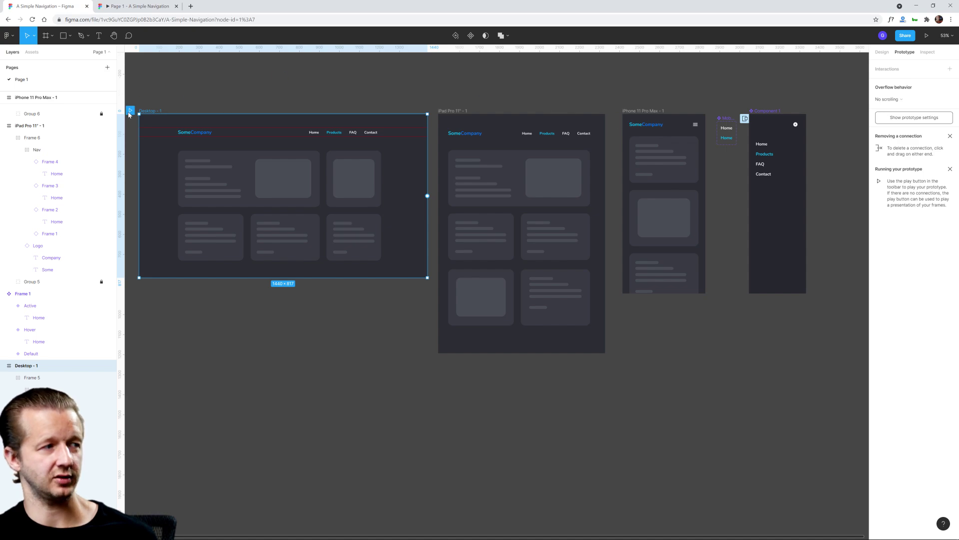
left_click(927, 35)
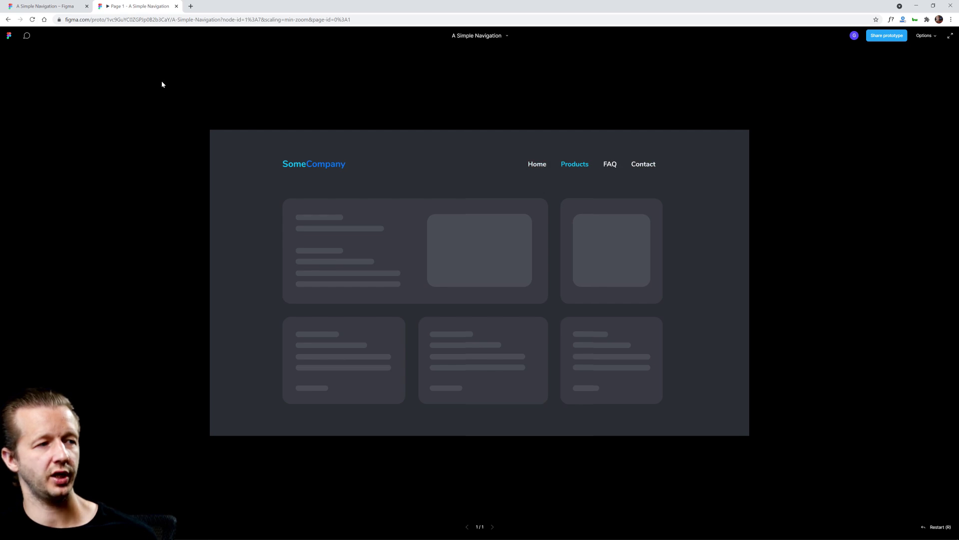
- Move the prototype's starting point to the iPad Pro 11" - 1 frame, preview that layout and return to the design file
left_click(63, 5)
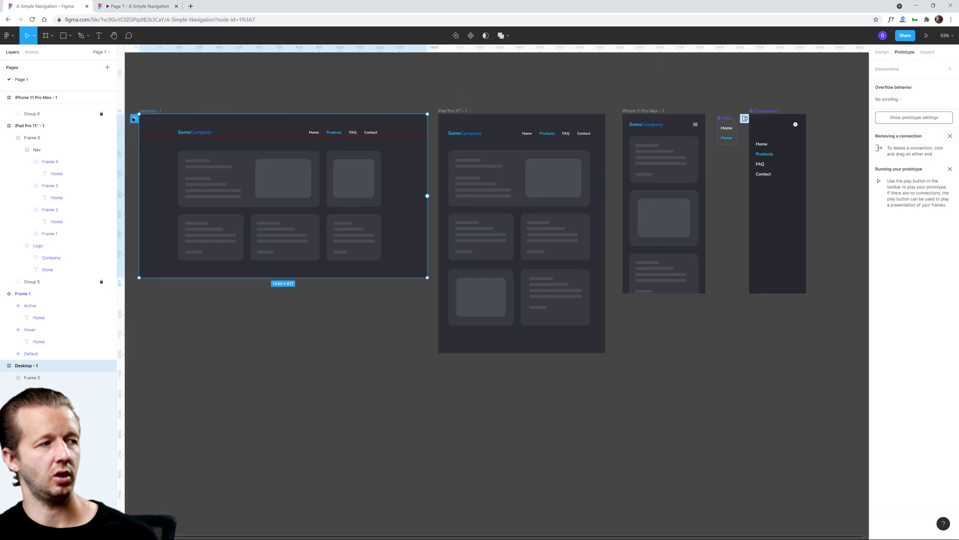
left_click_drag(135, 118, 439, 121)
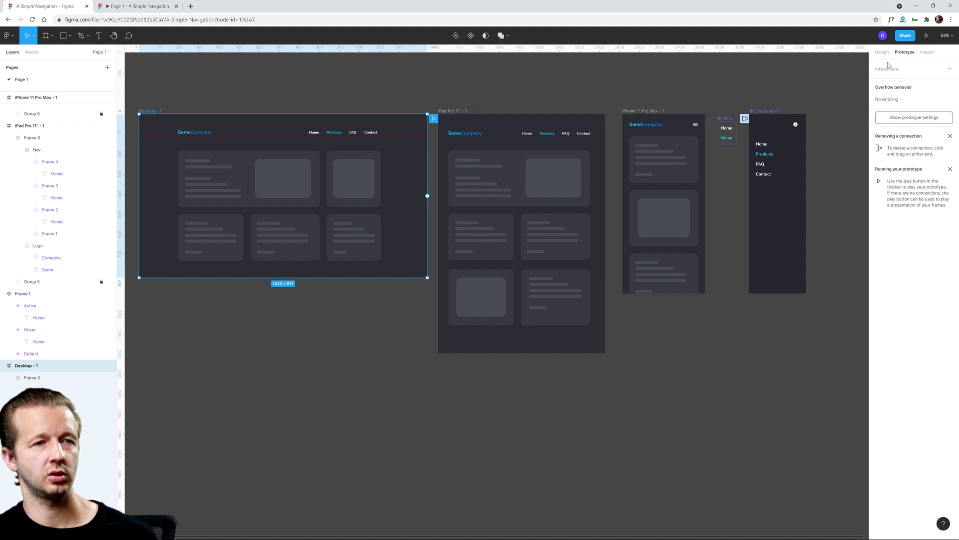
left_click(927, 36)
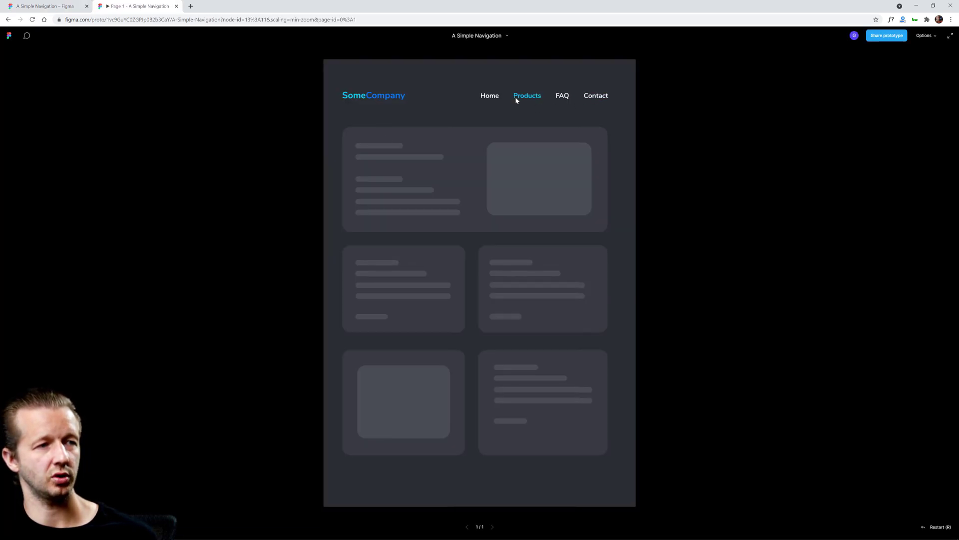
left_click(34, 6)
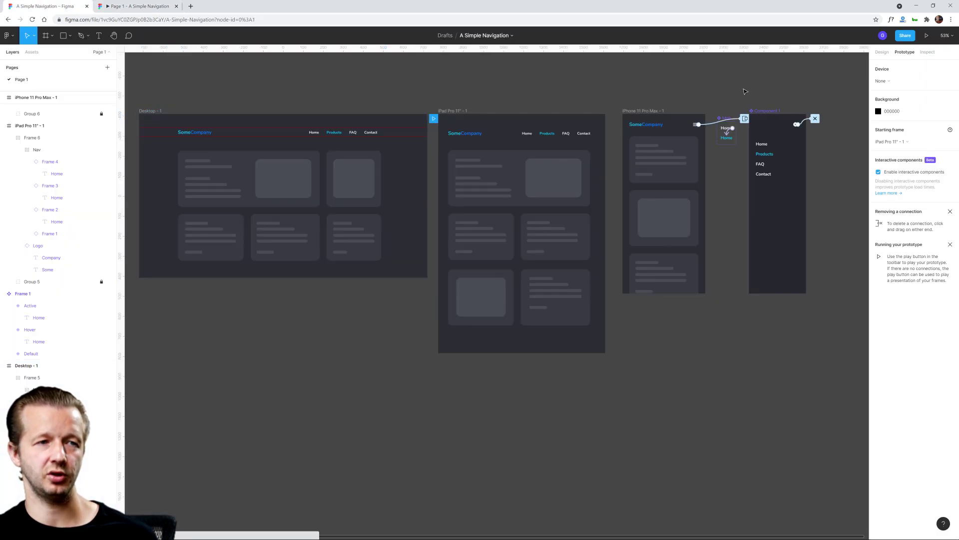
left_click(654, 111)
left_click(579, 80)
scroll(468, 80, "down", 2)
left_click_drag(400, 79, 406, 101)
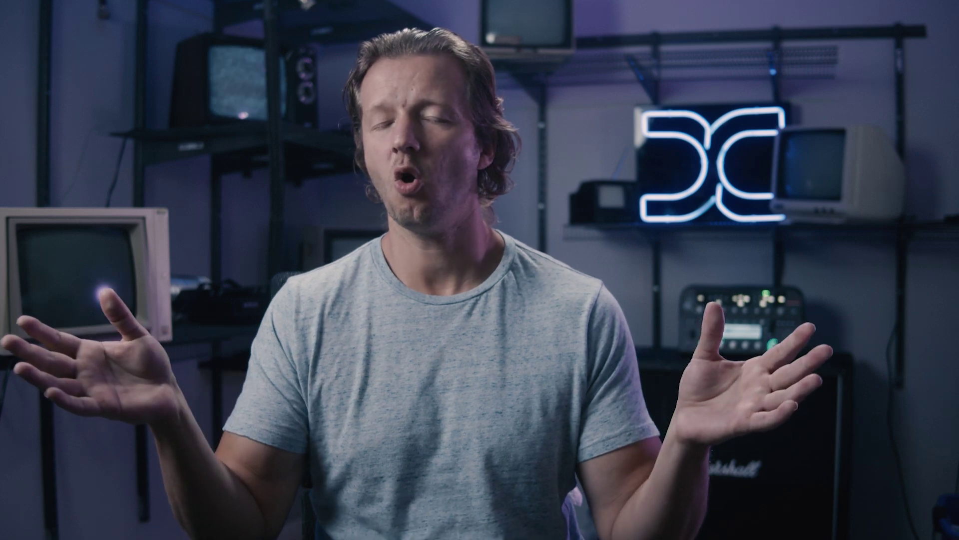